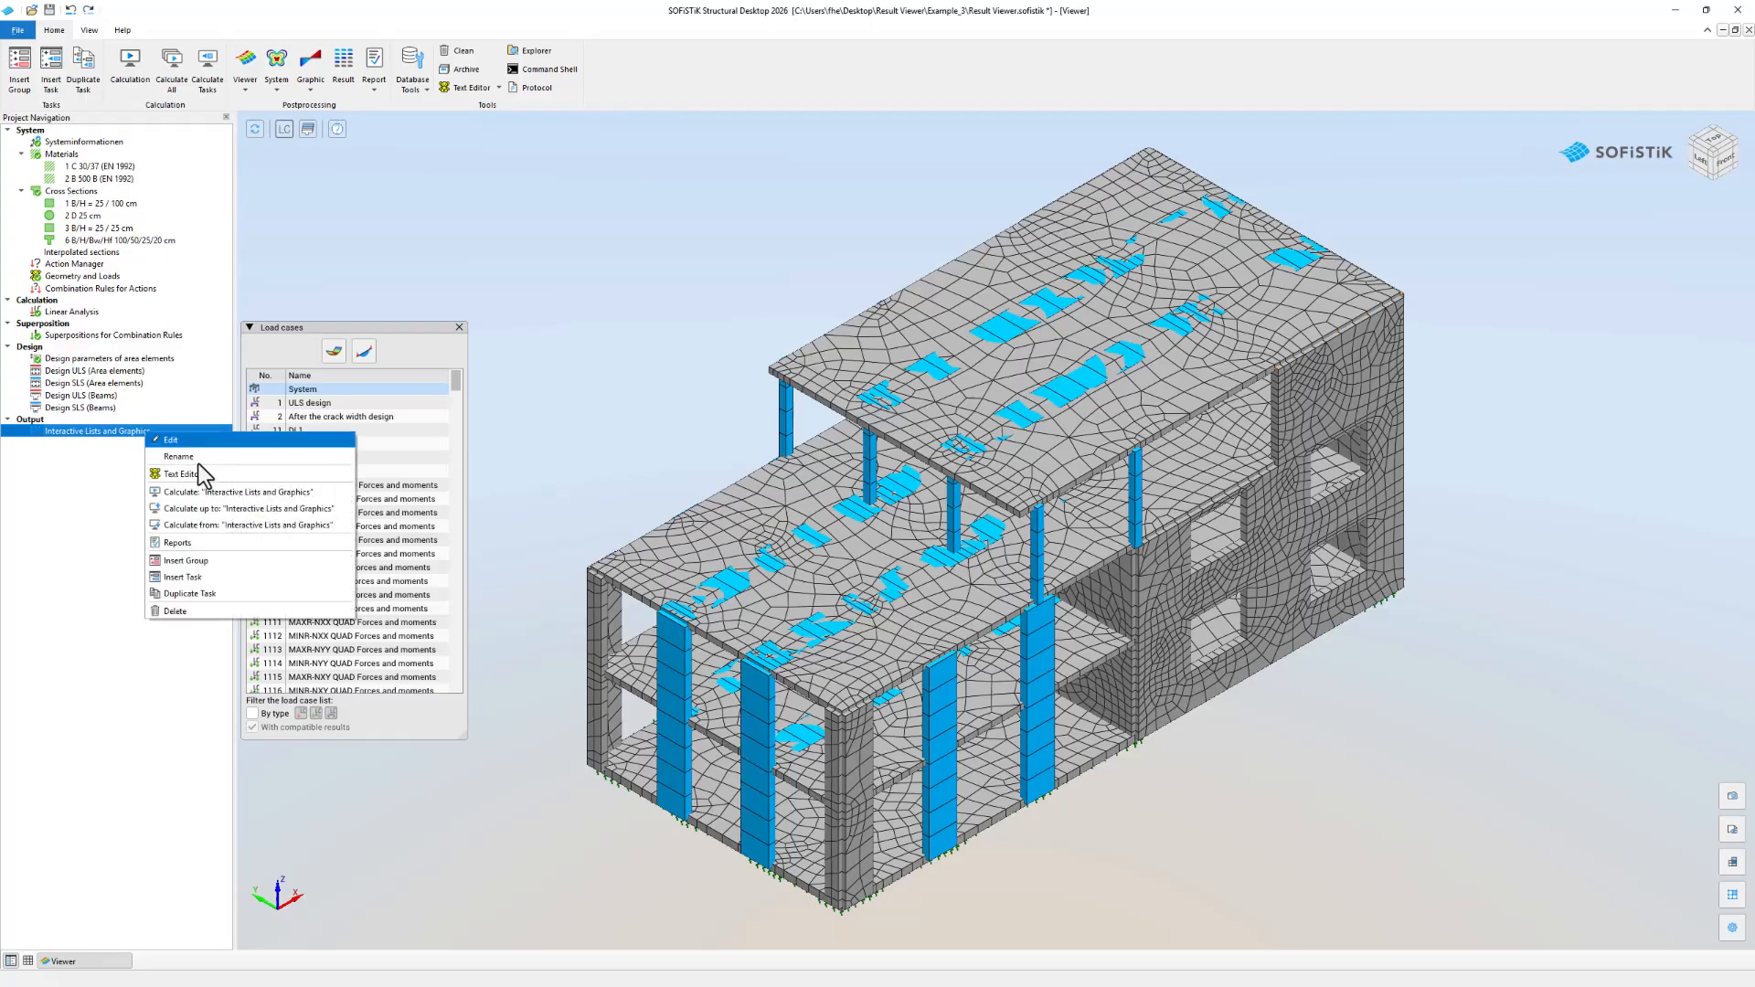
Rename the Interactive Lists and Graphics task under Output to "Left Join" and open it.
click(200, 463)
text(L)
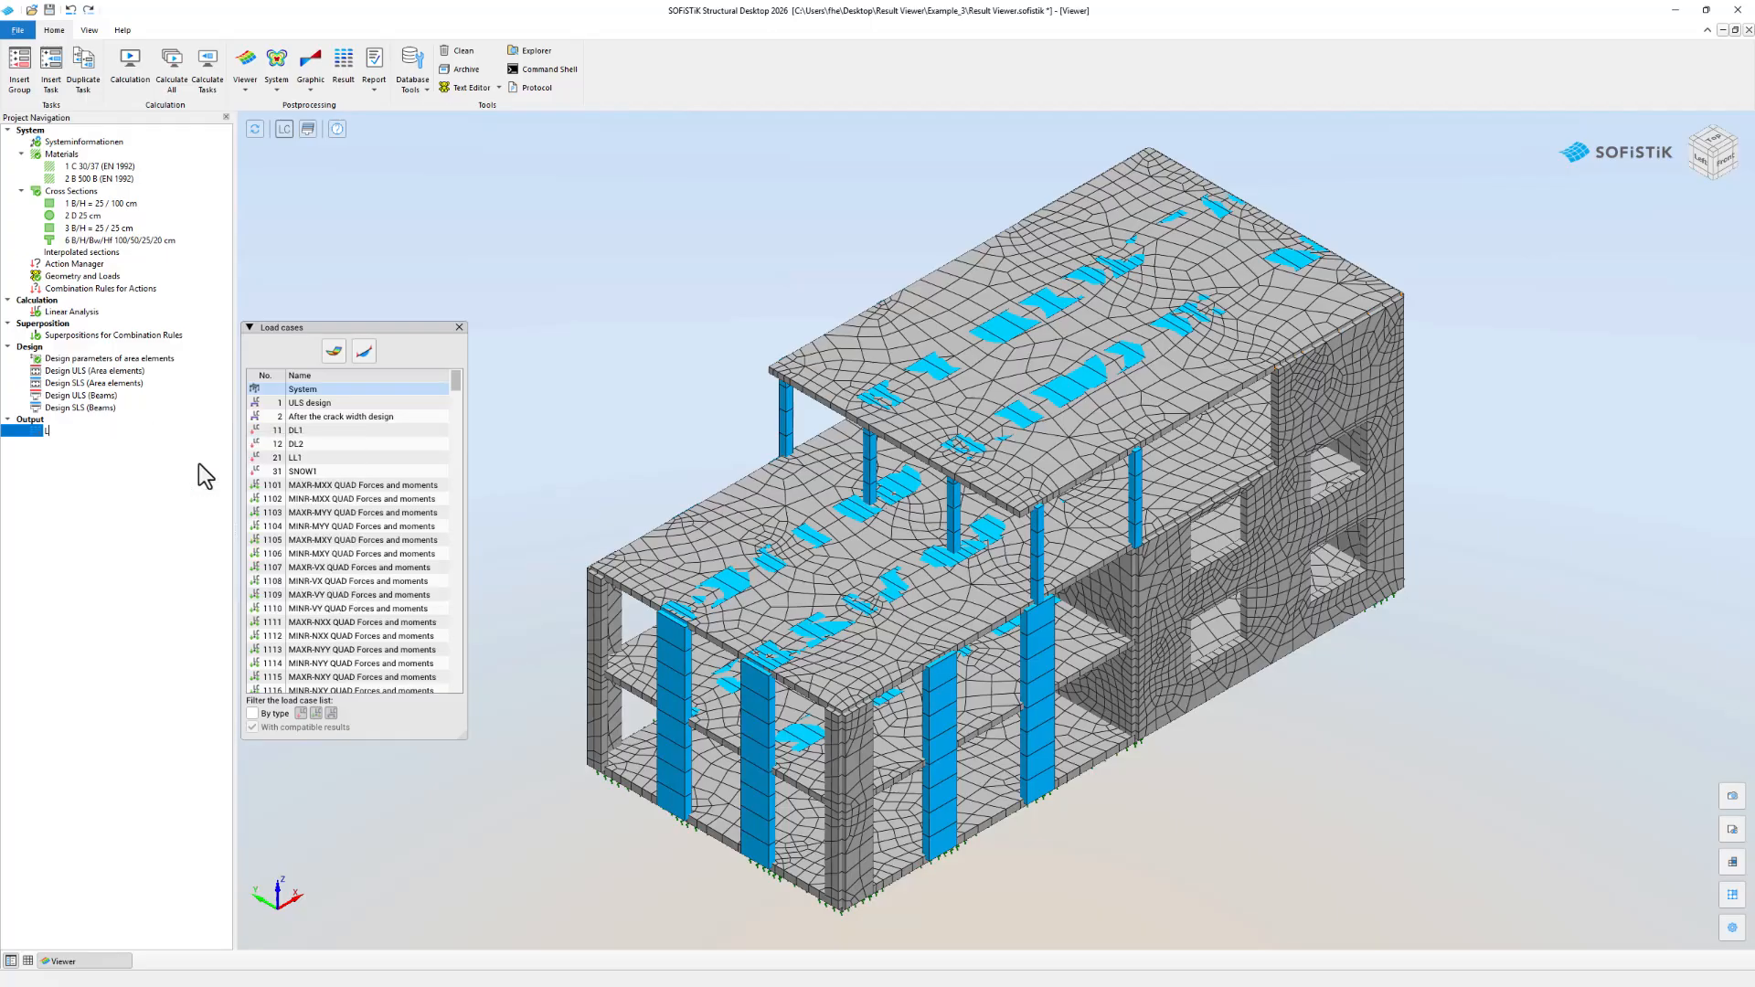
text(eft Join)
key(Return)
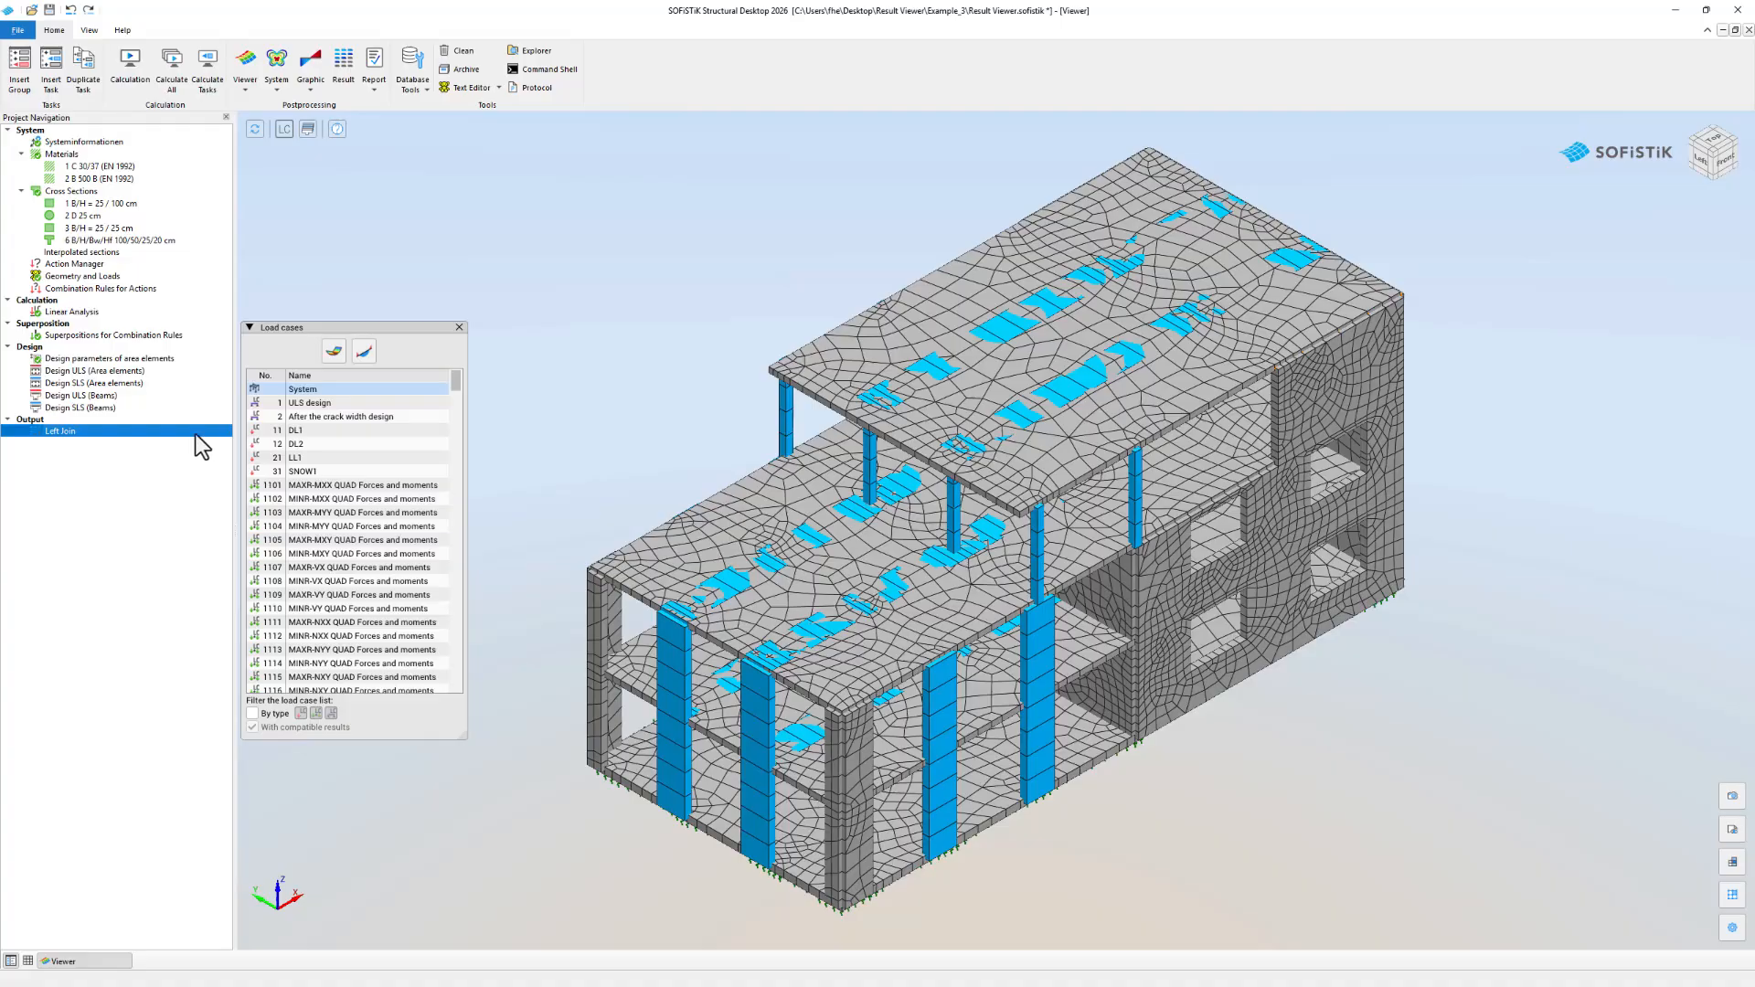
double_click(196, 436)
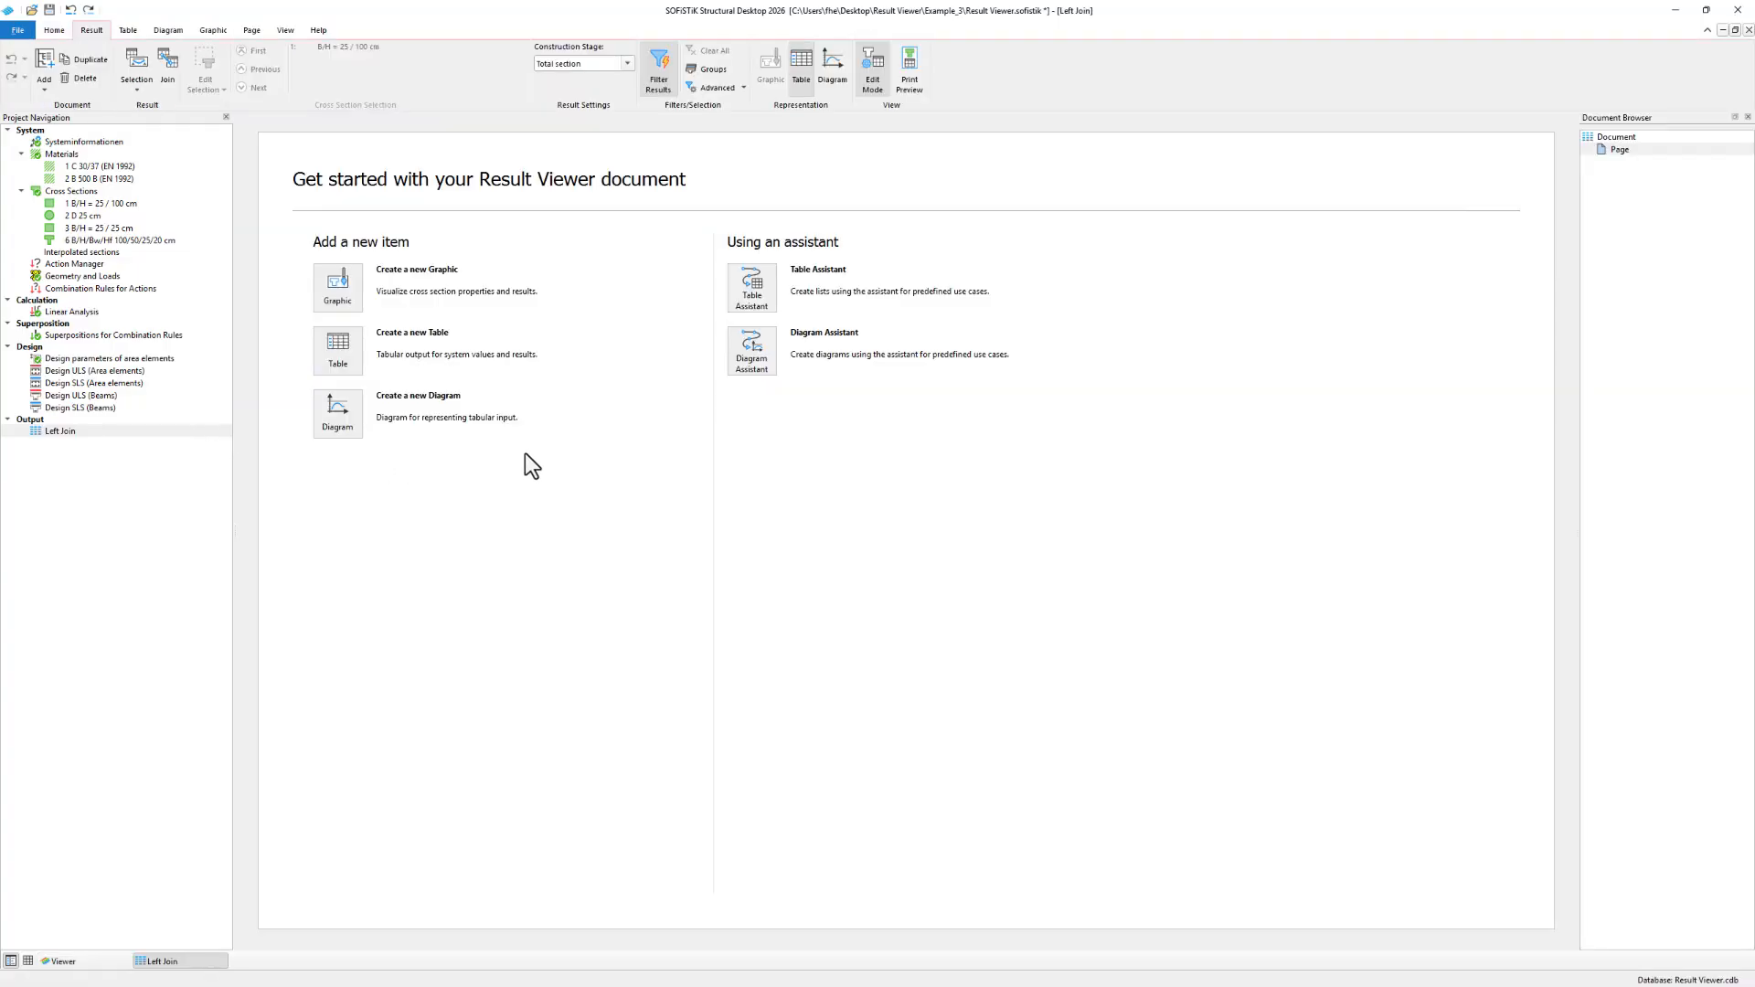
Create a table of cross-section general properties: number of section, cross section type, sectional designations, number of material and material of reinforcement.
click(344, 351)
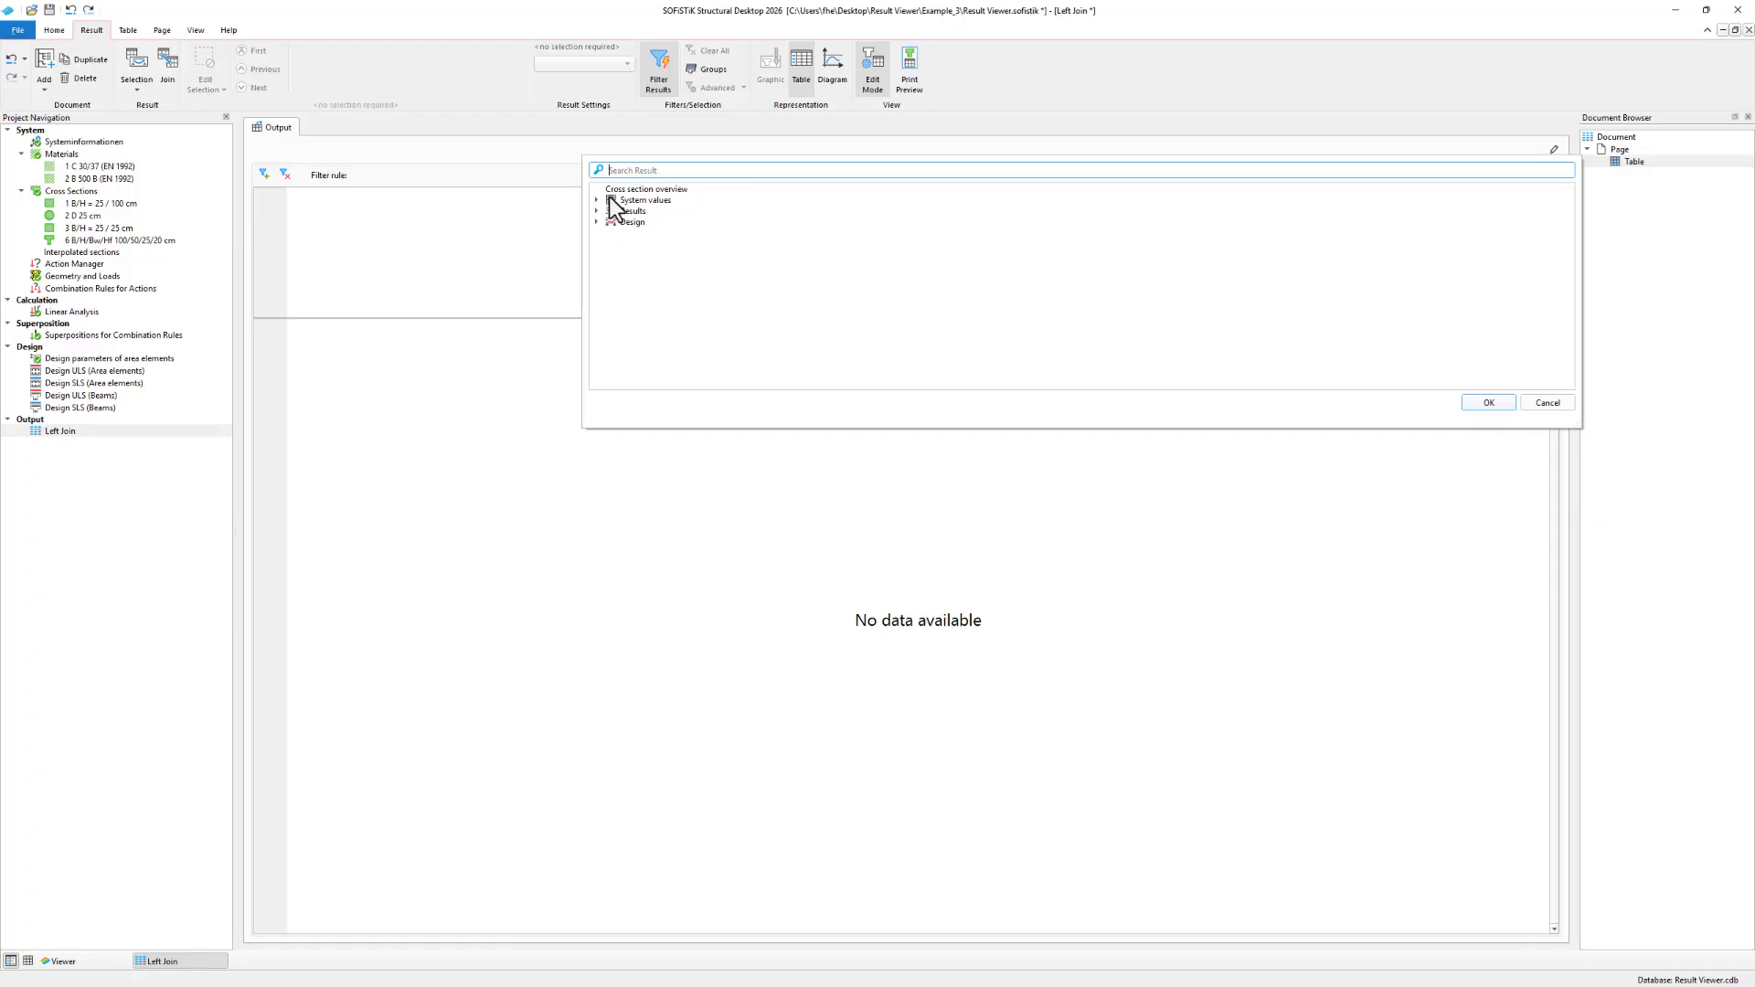
click(596, 199)
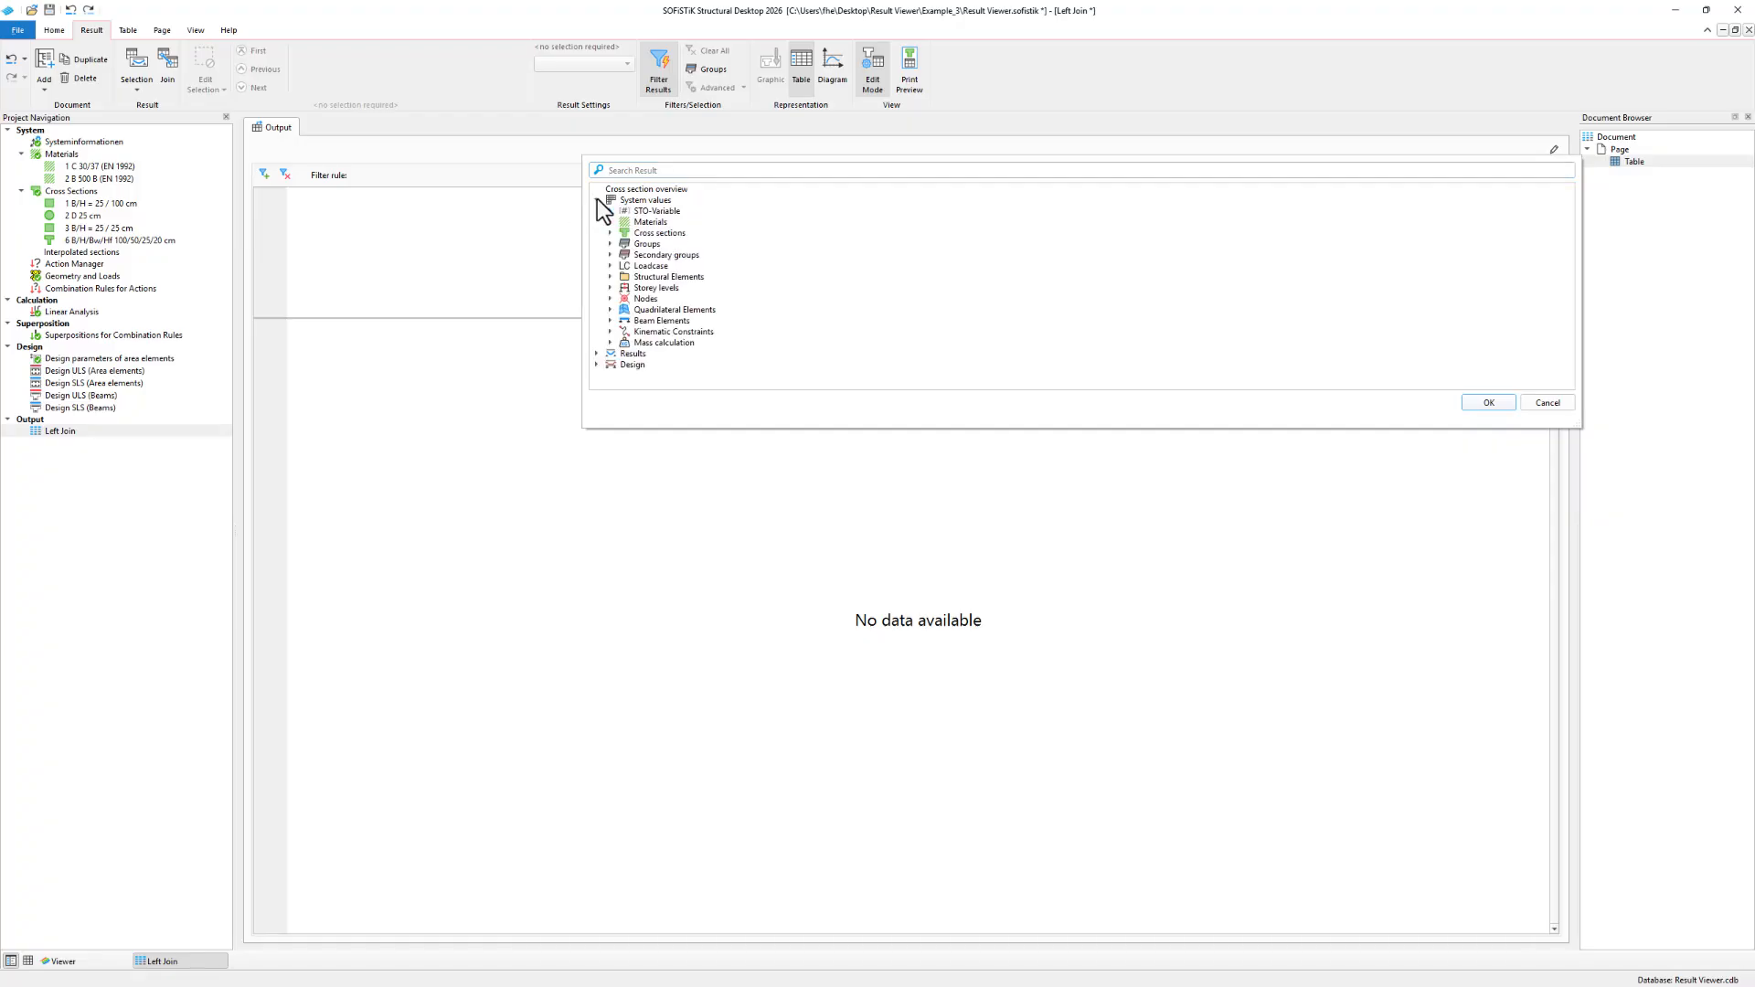
click(631, 200)
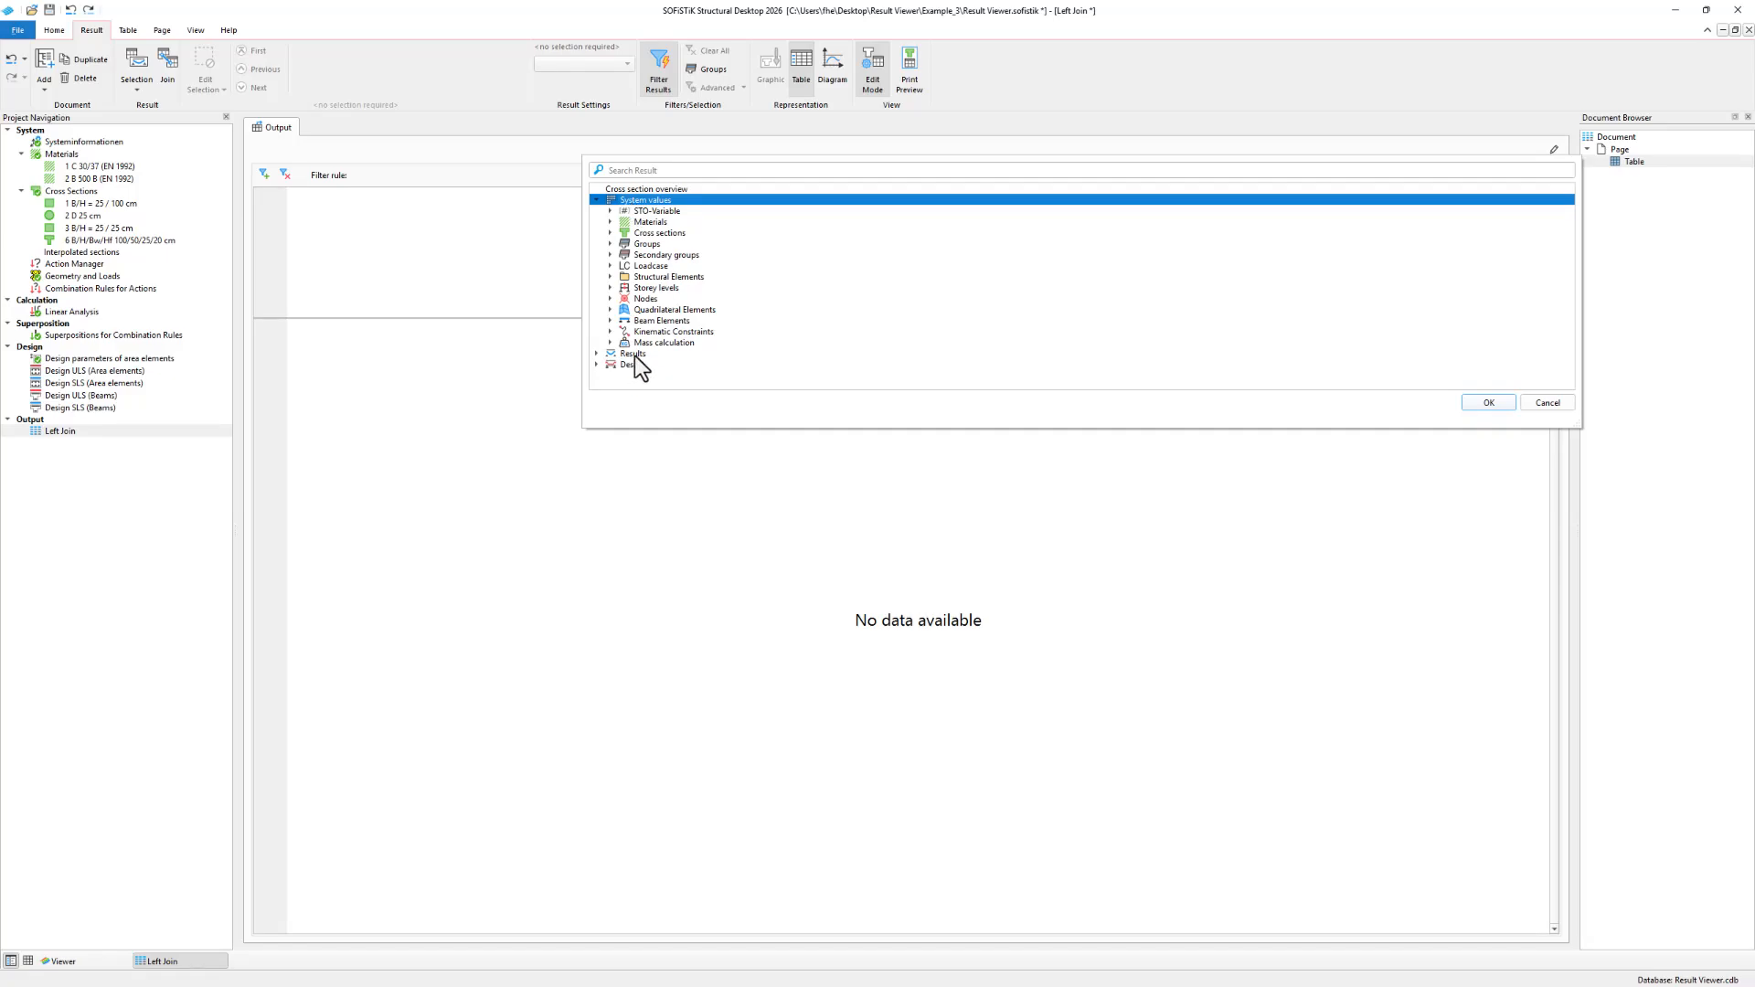
click(610, 233)
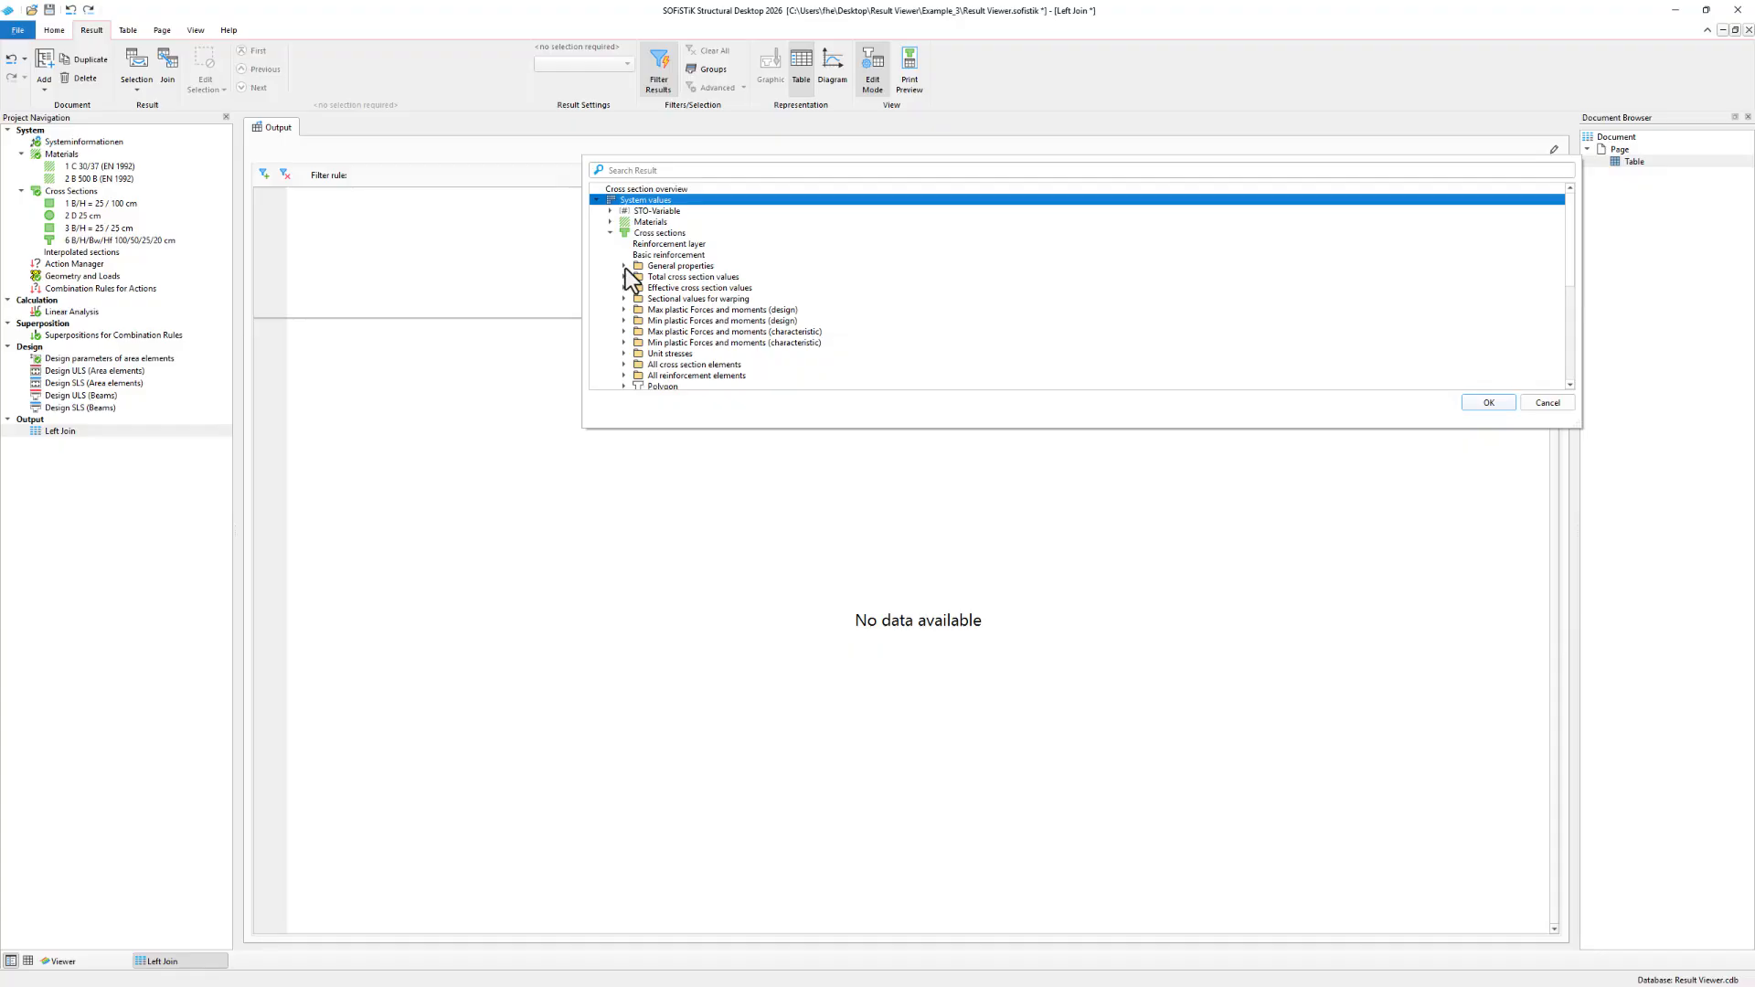
click(625, 266)
drag(663, 280, 663, 321)
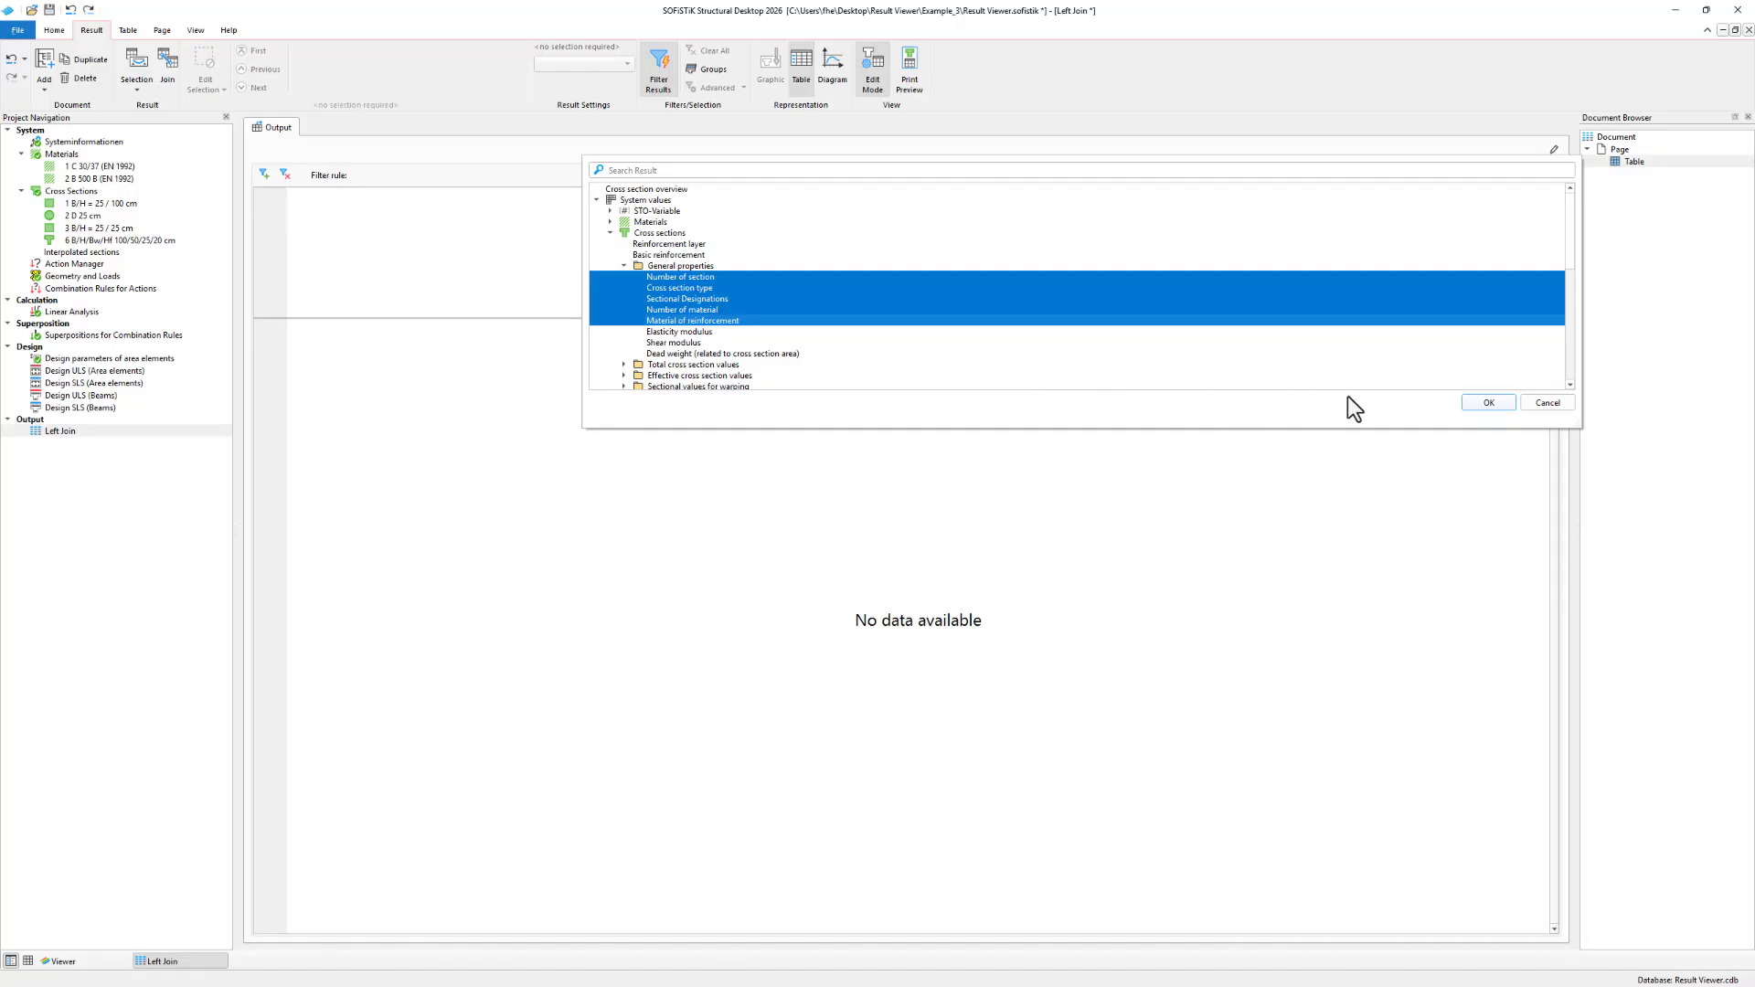
click(1475, 405)
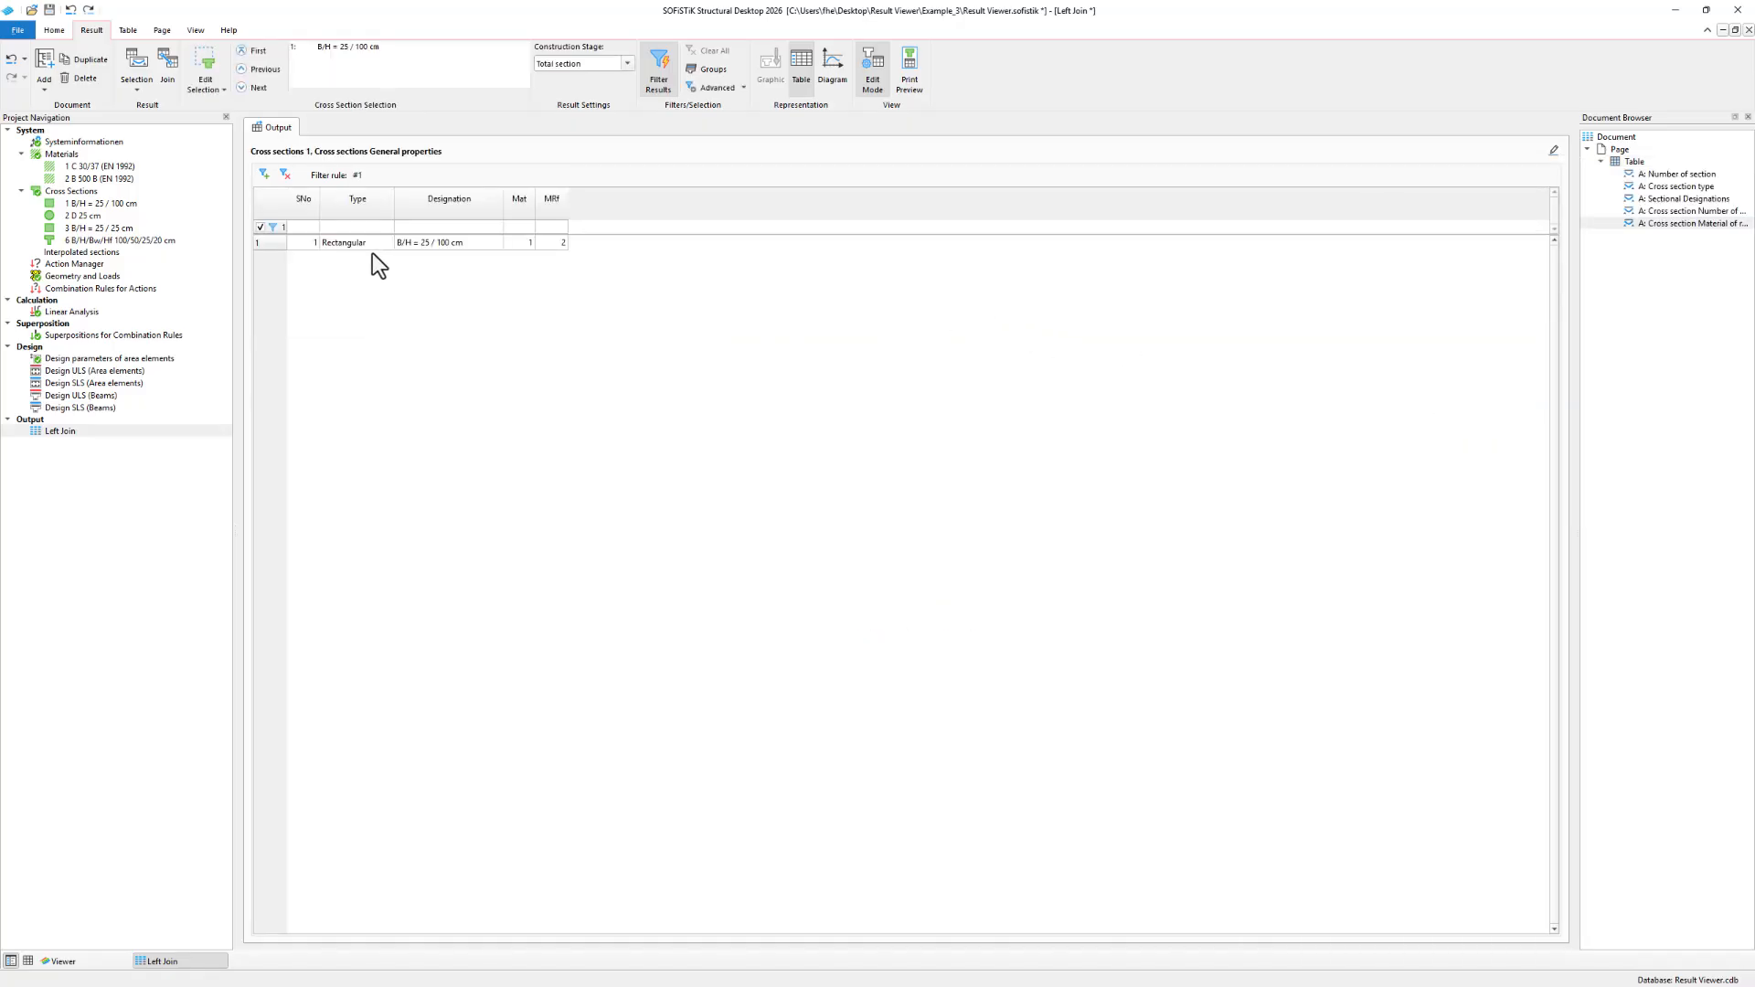
Examine the cross-section row in the table and check which cross sections are selected for this result.
drag(381, 245, 564, 251)
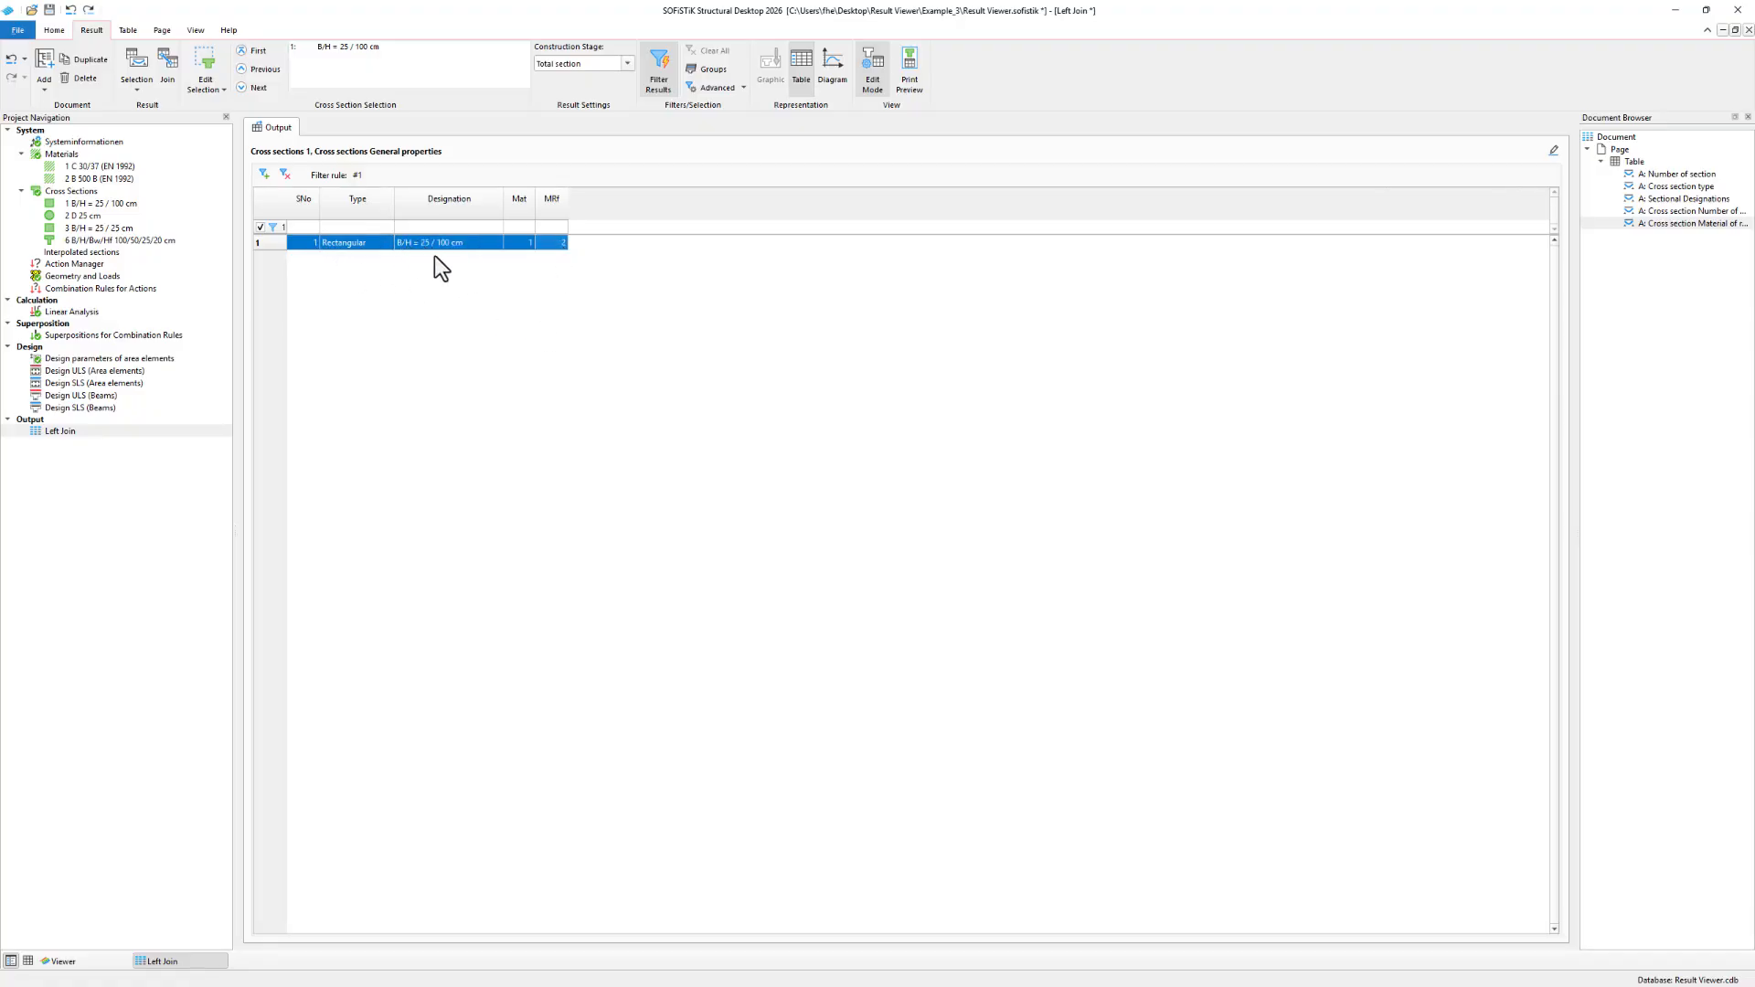
click(128, 205)
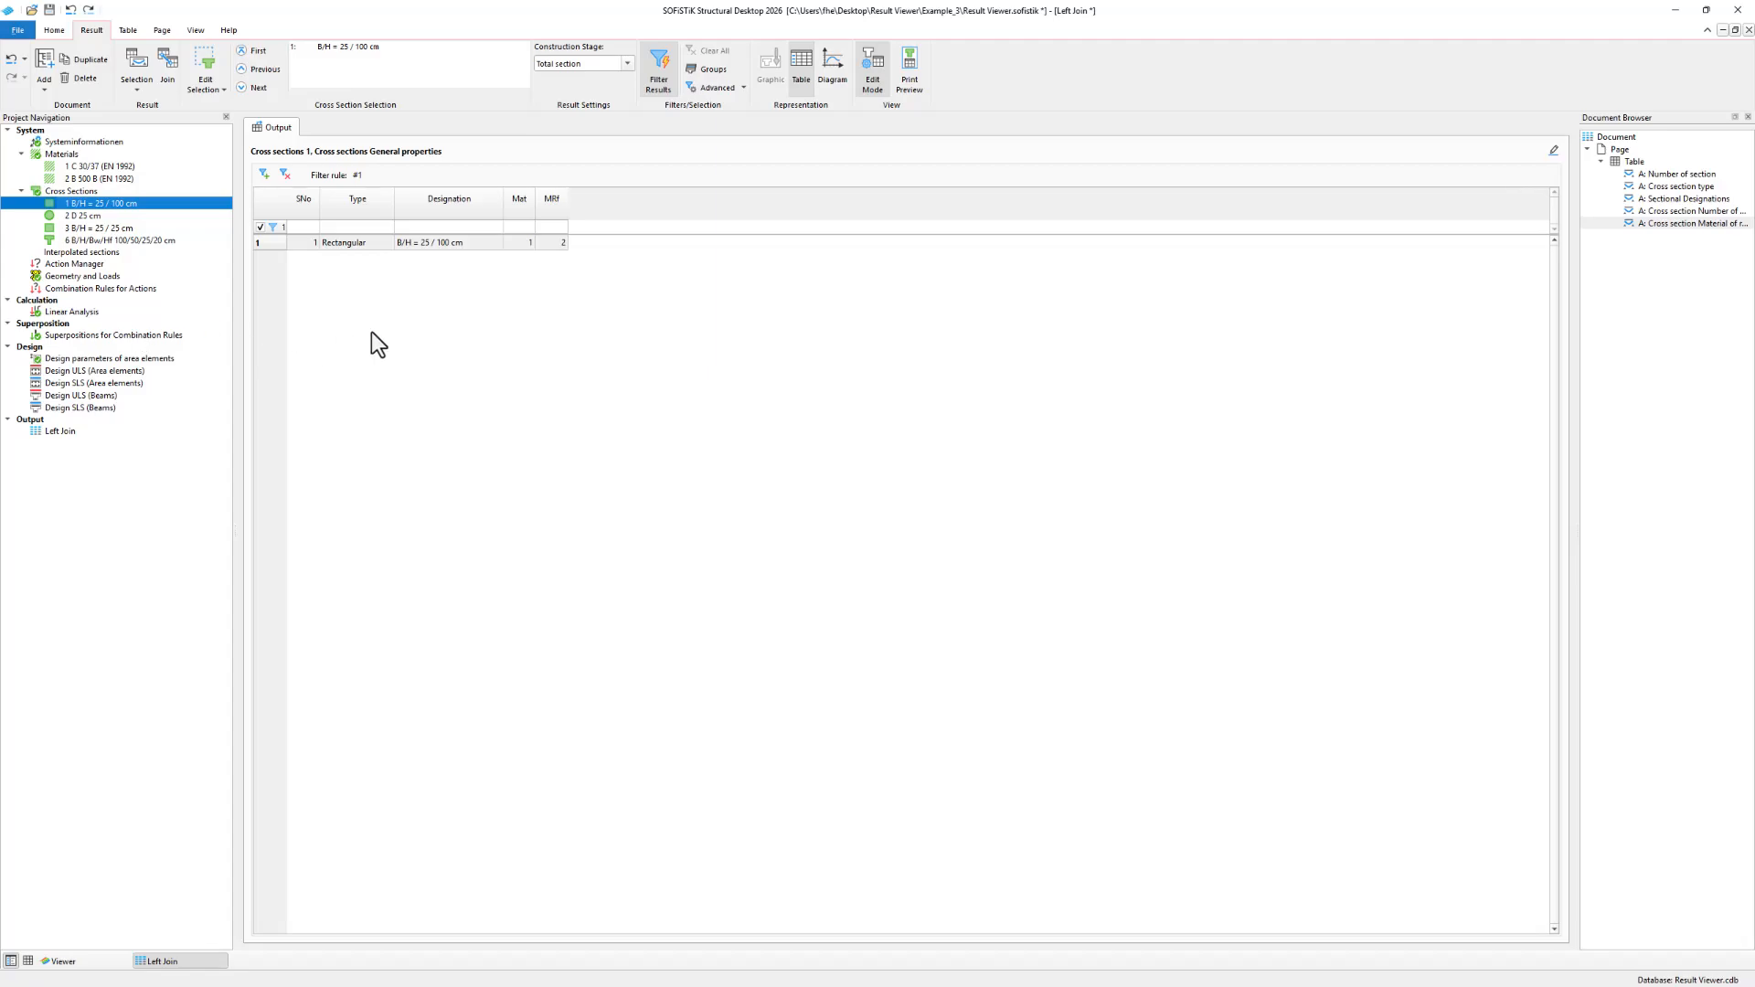
click(1666, 211)
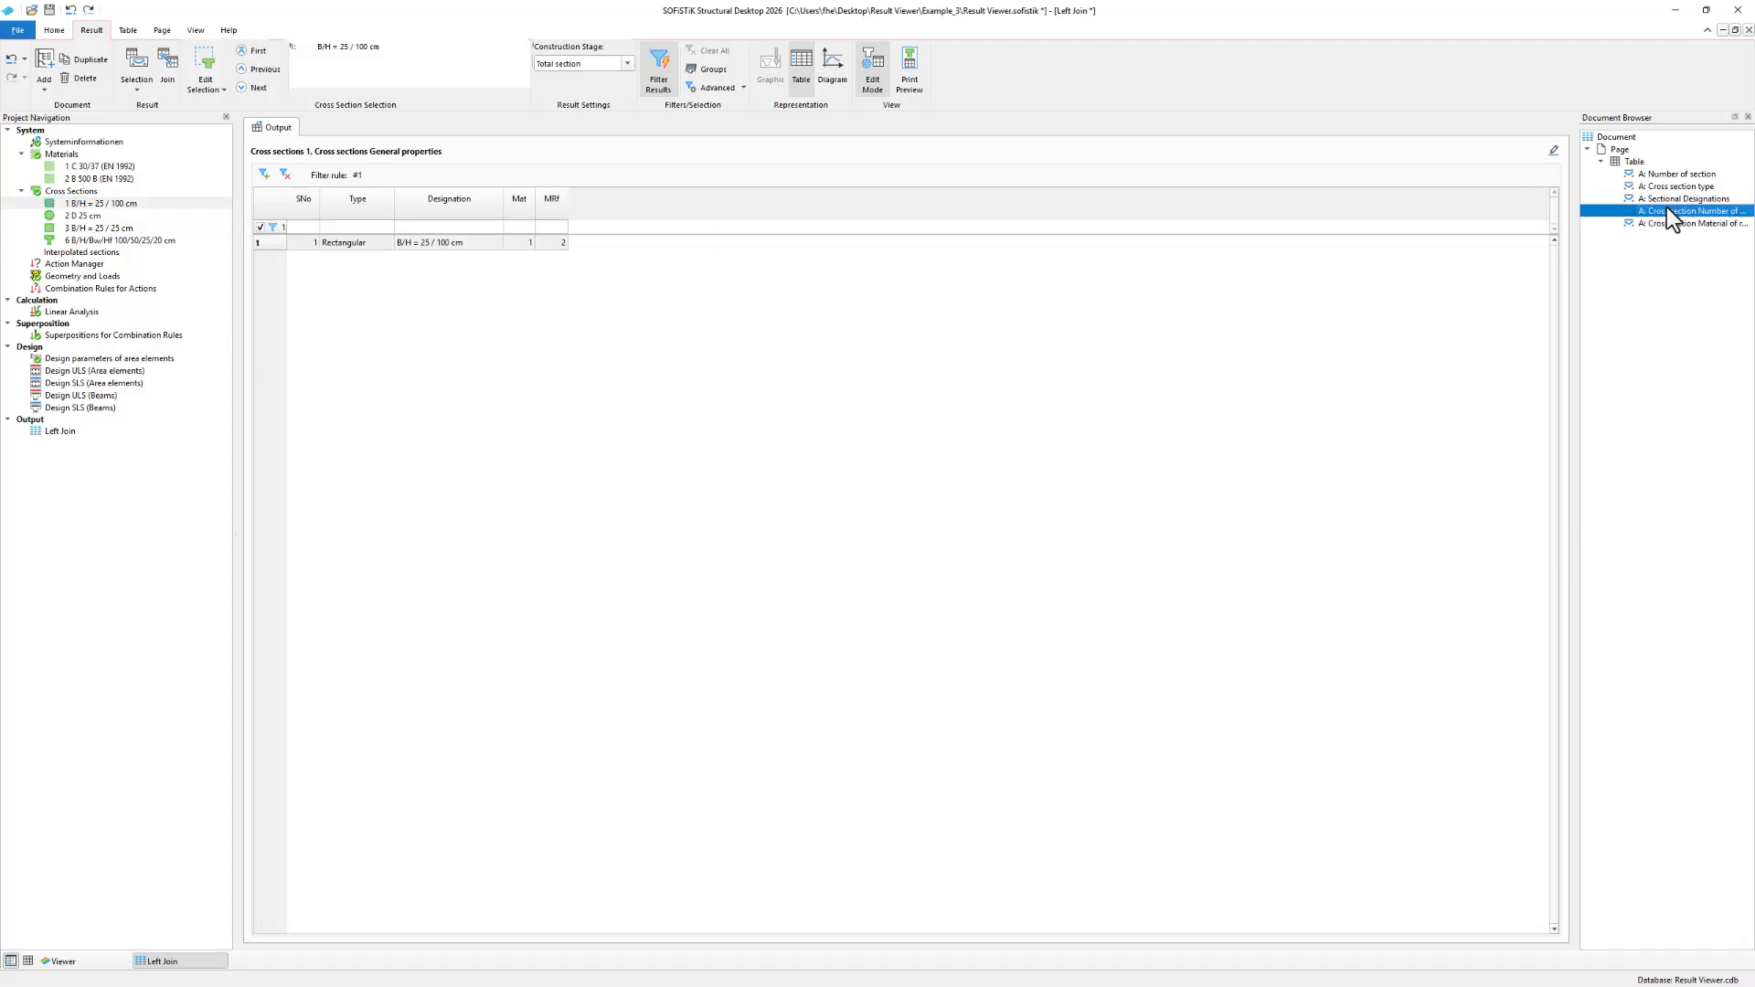
click(206, 73)
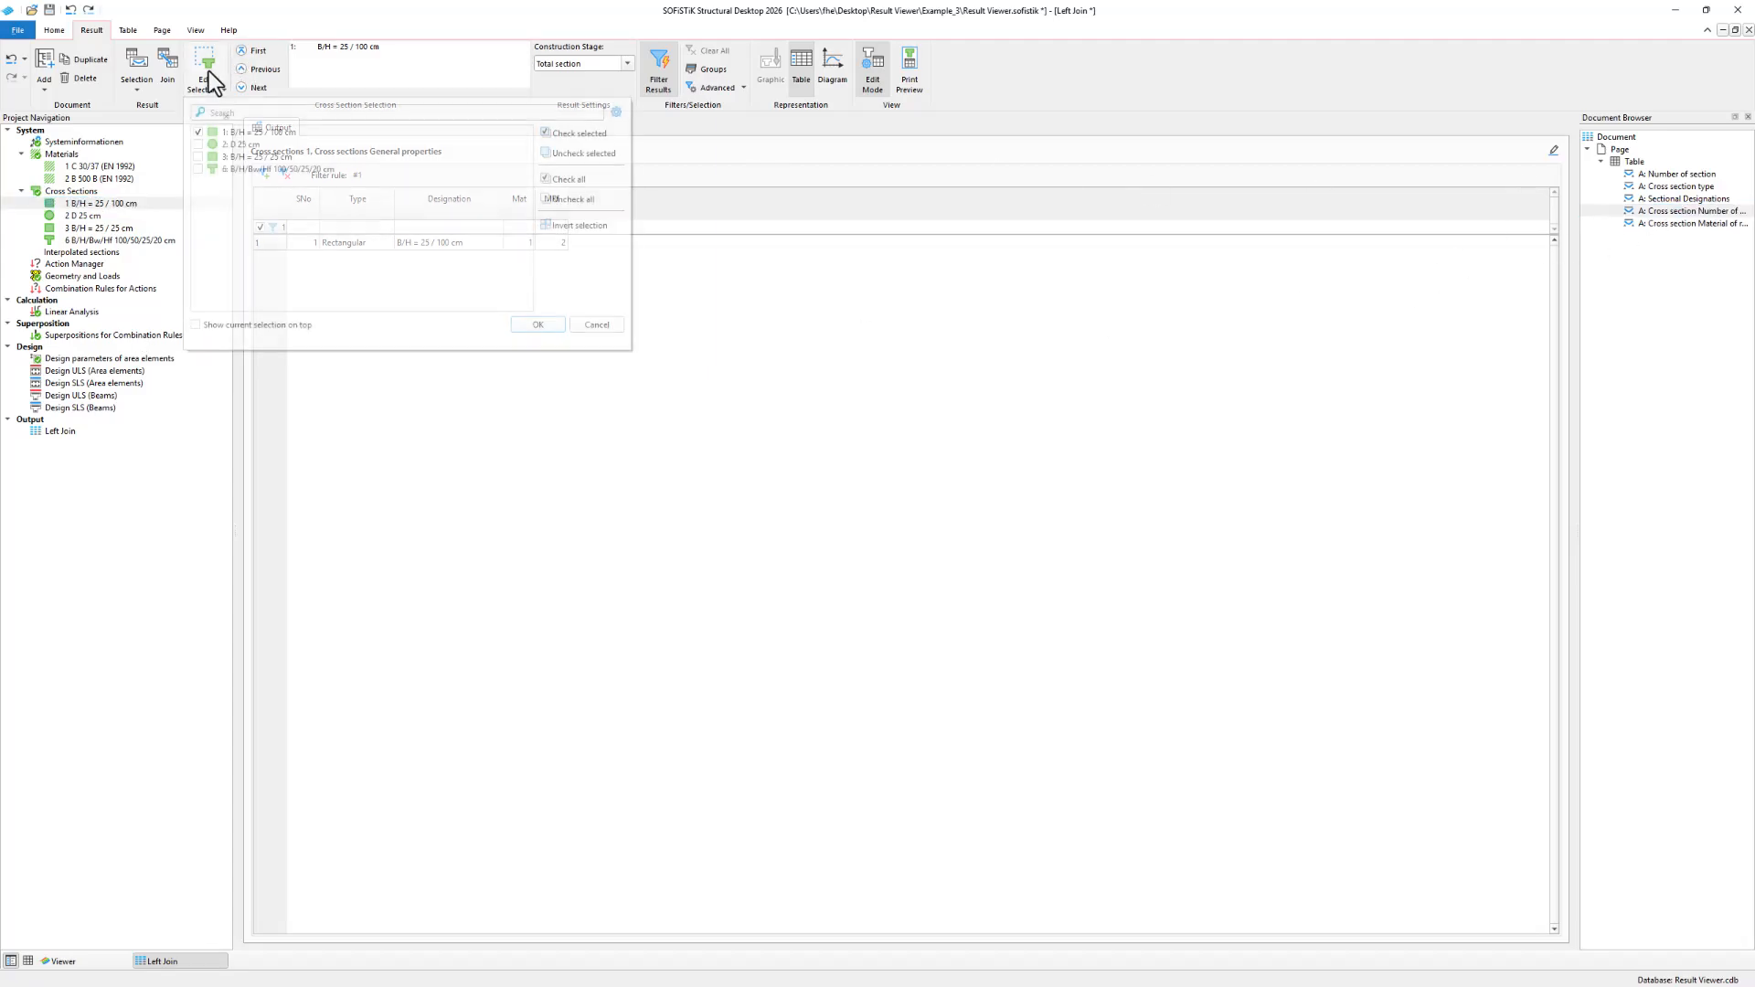
click(607, 322)
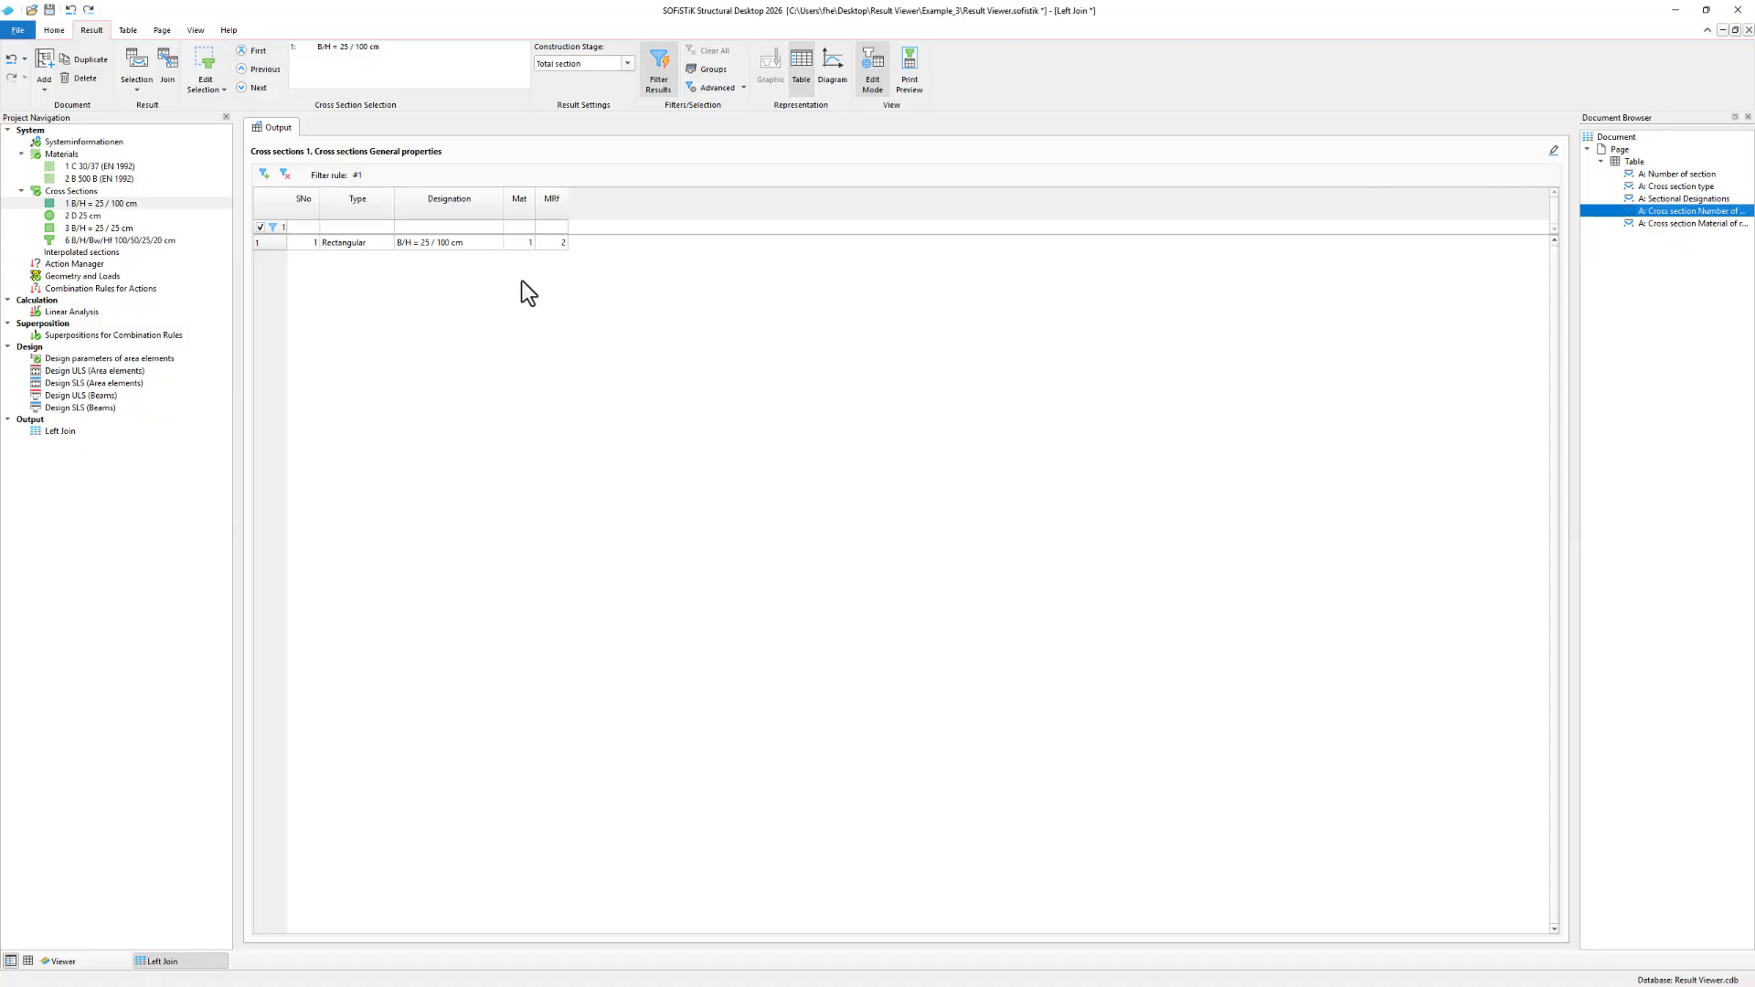
drag(304, 243, 573, 249)
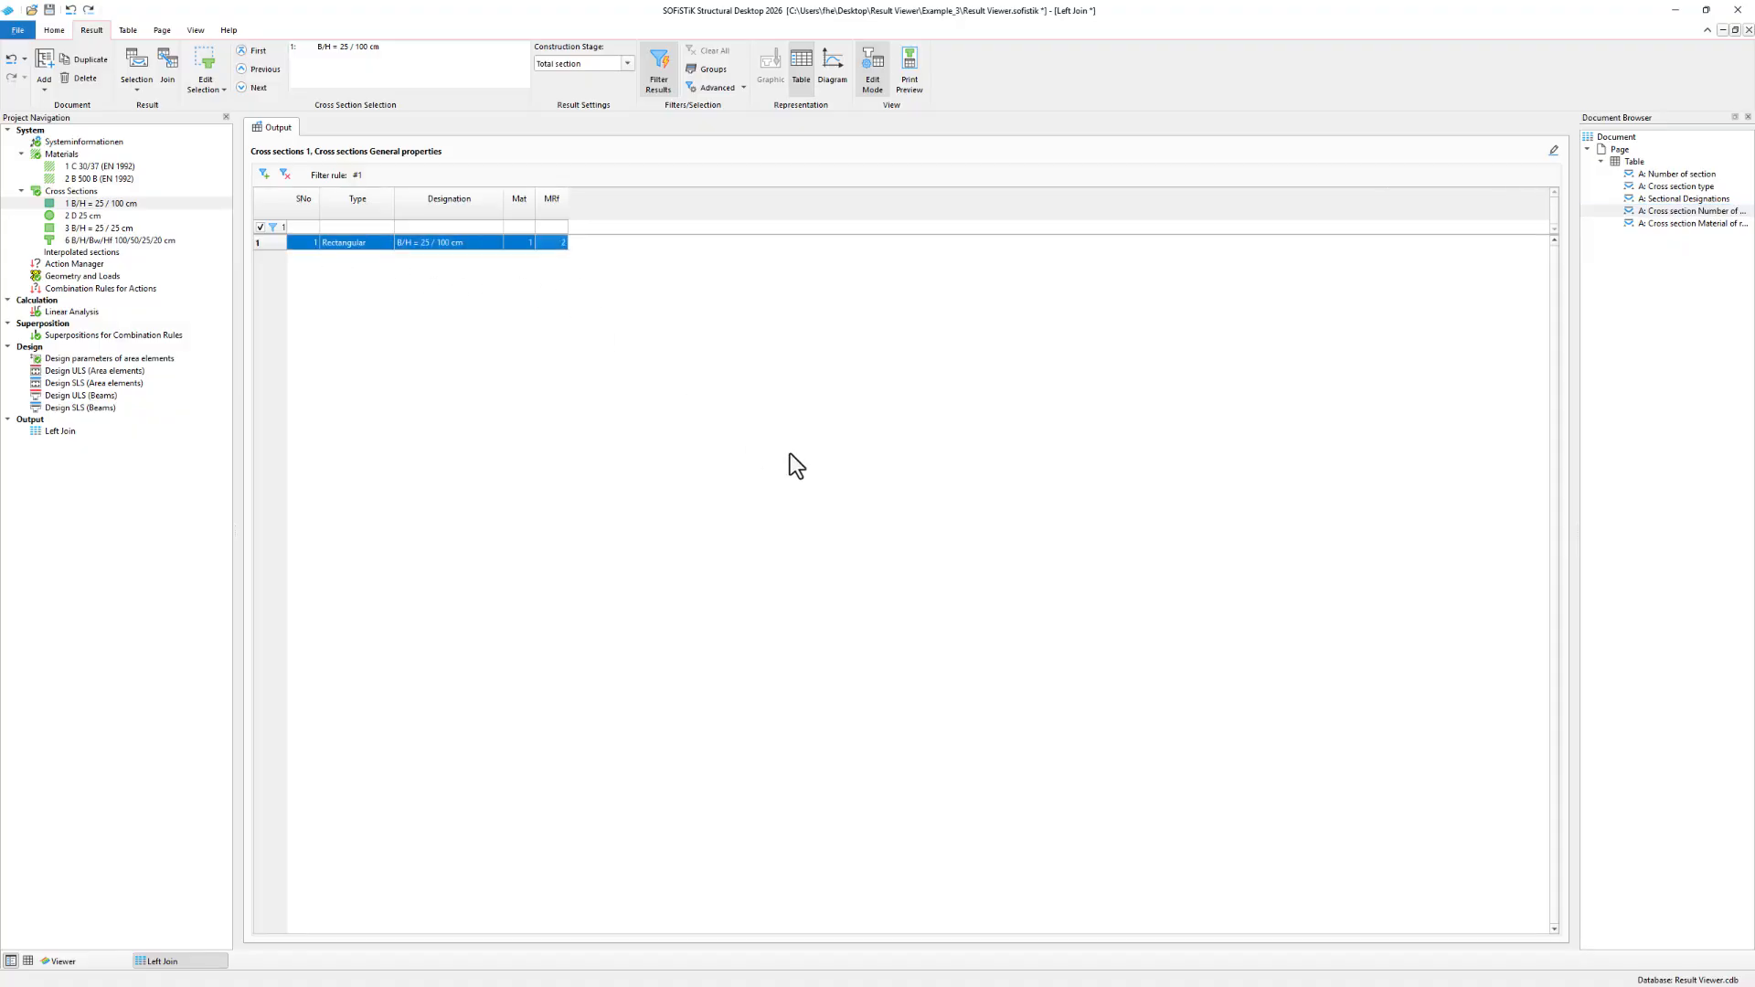
Add the cross section number from the beam section properties of the Beam Elements to the table as a second result.
double_click(1665, 214)
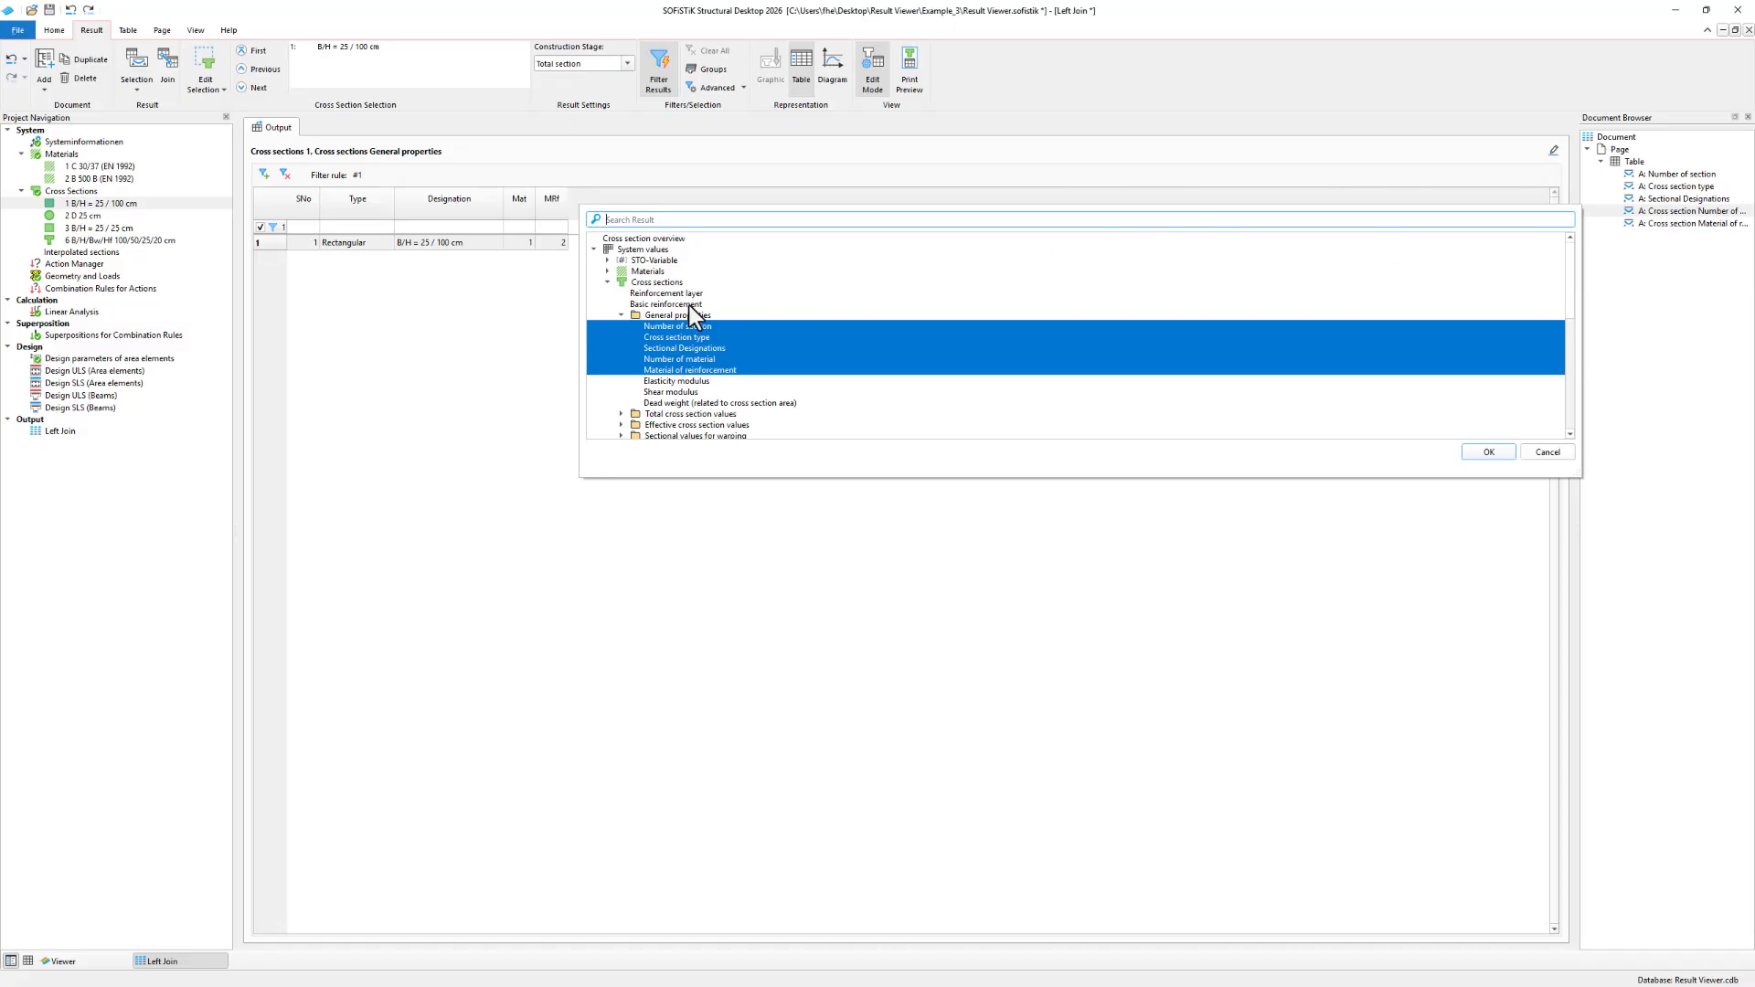
scroll(689, 305, down, 8)
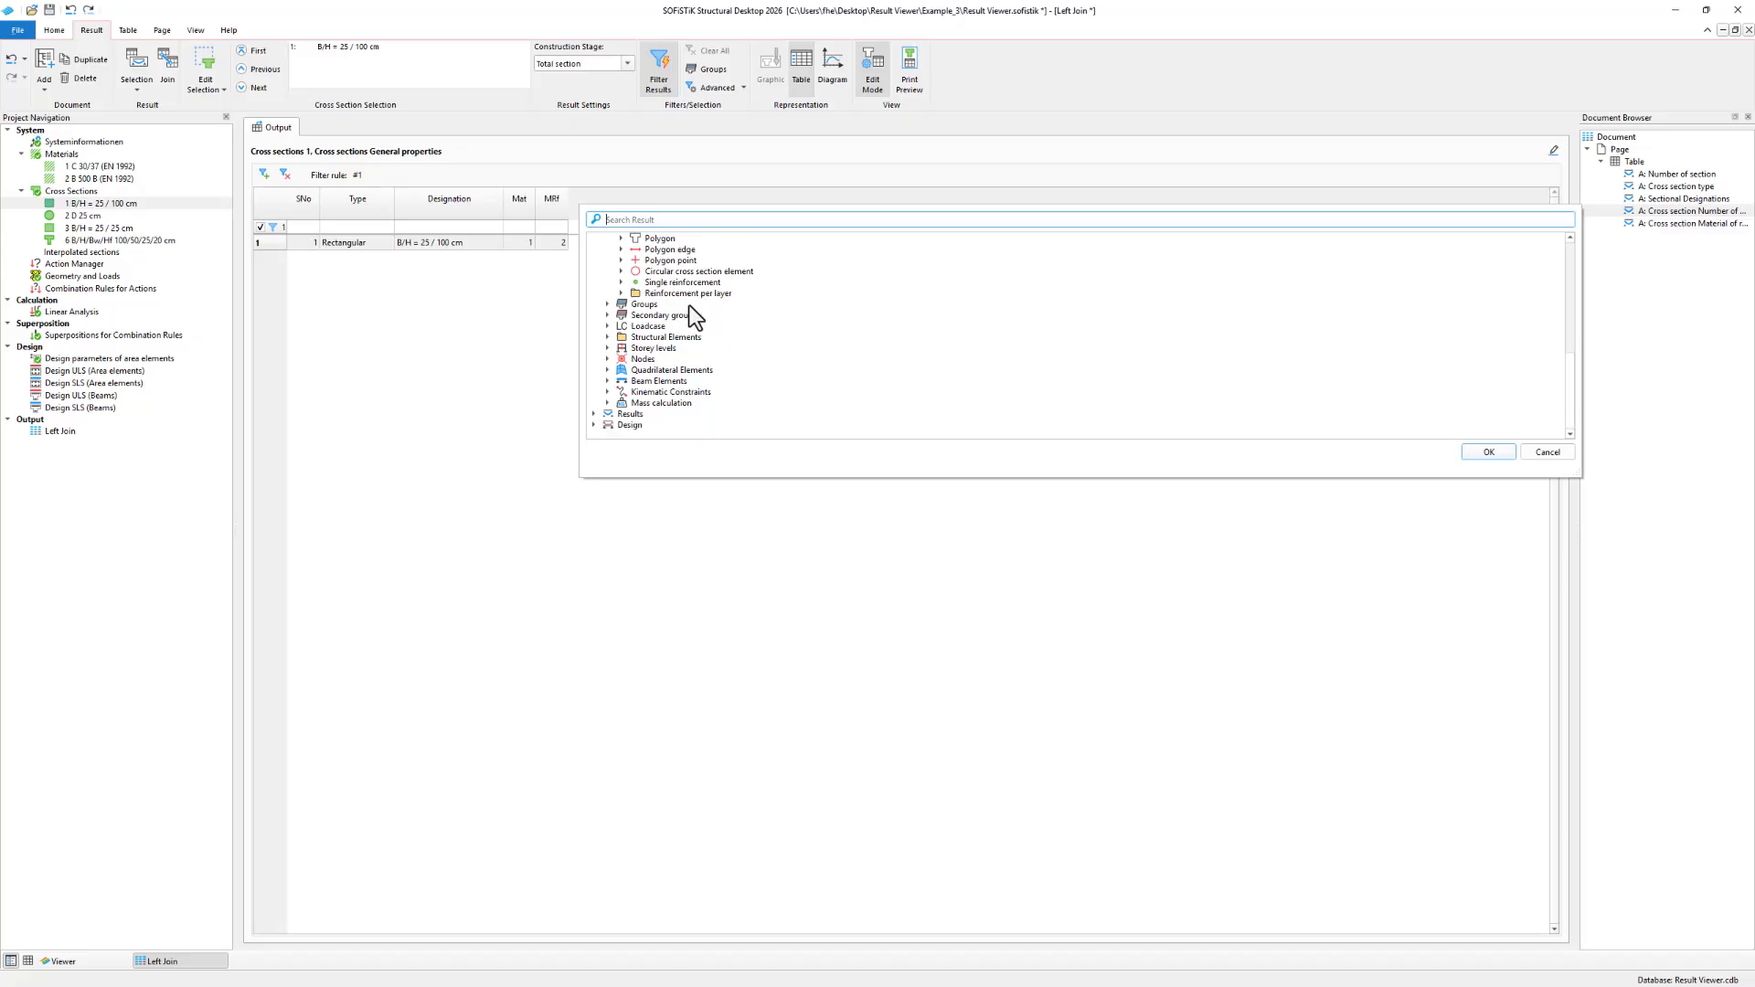
click(608, 381)
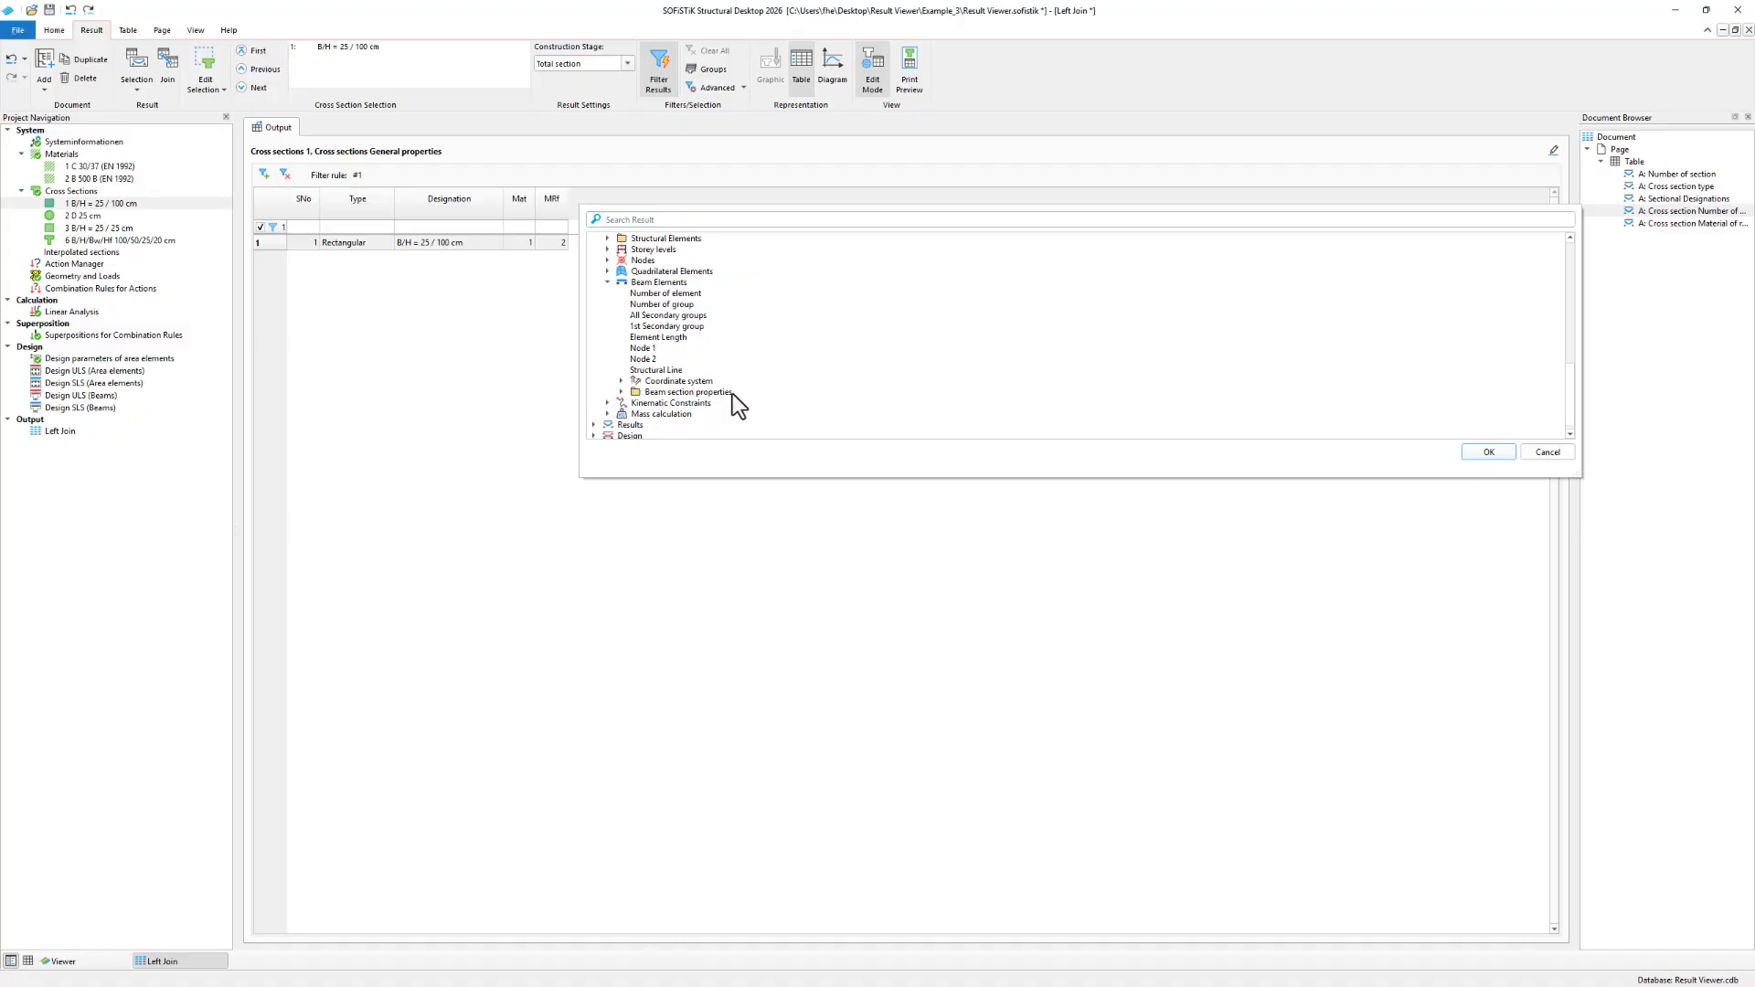
click(623, 392)
click(665, 403)
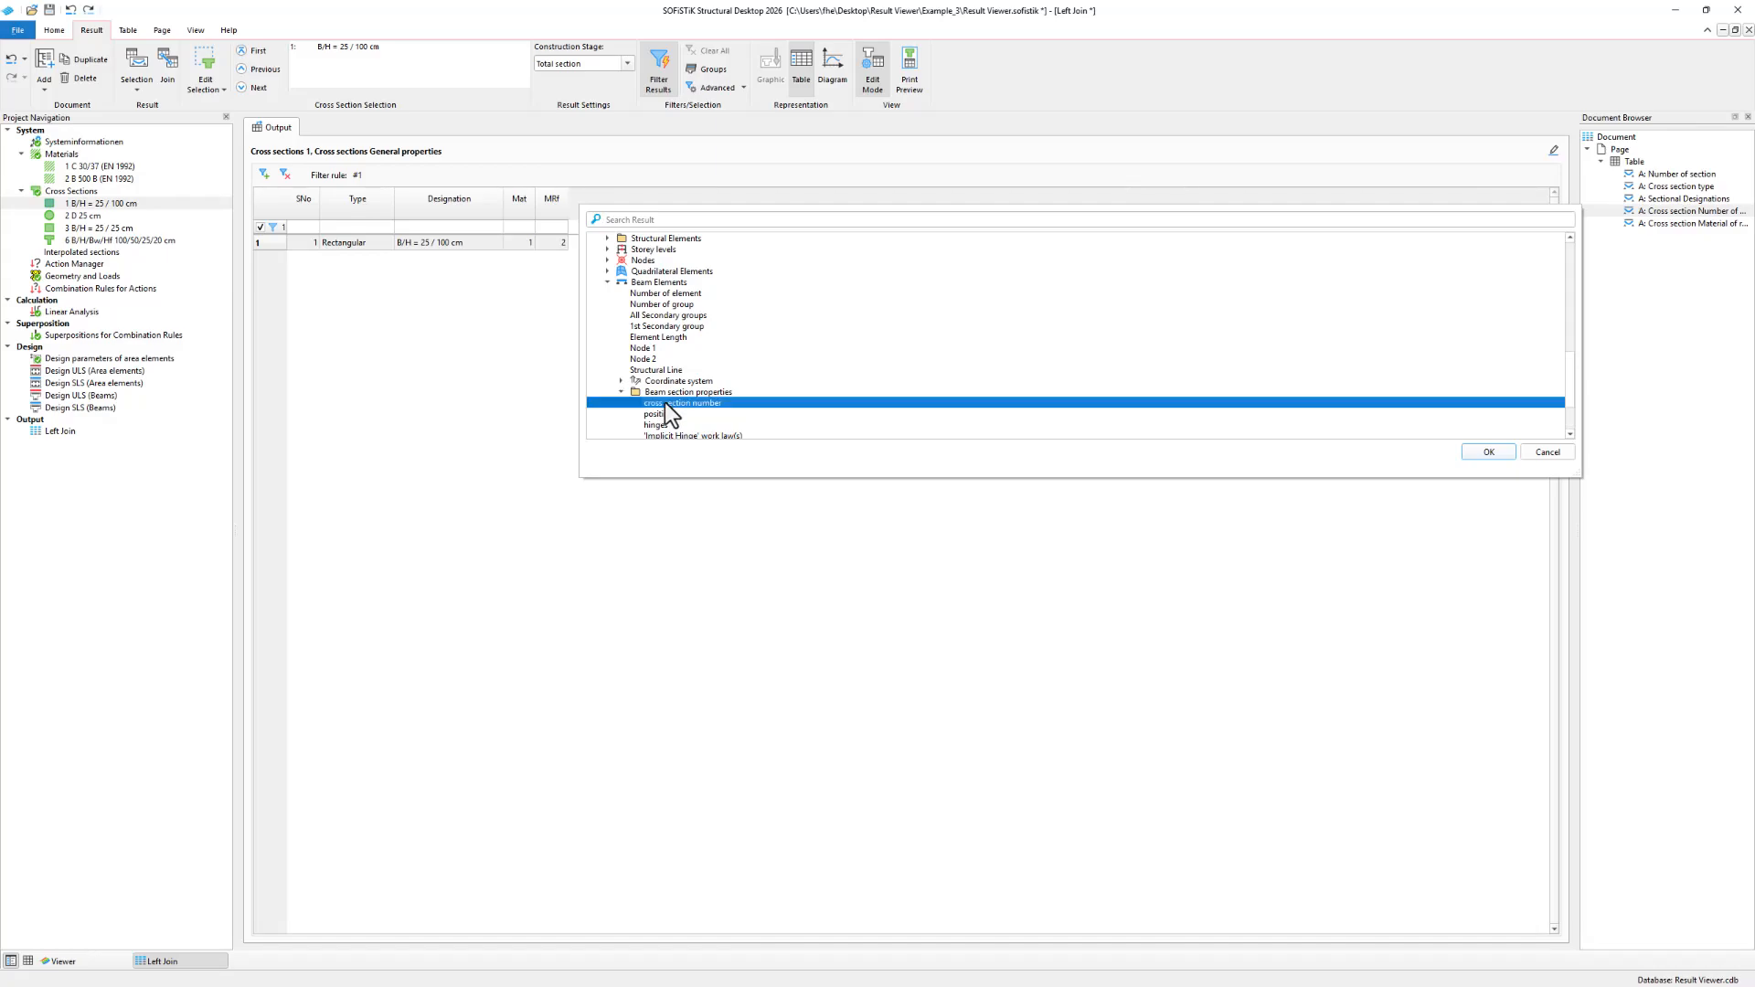
click(1510, 450)
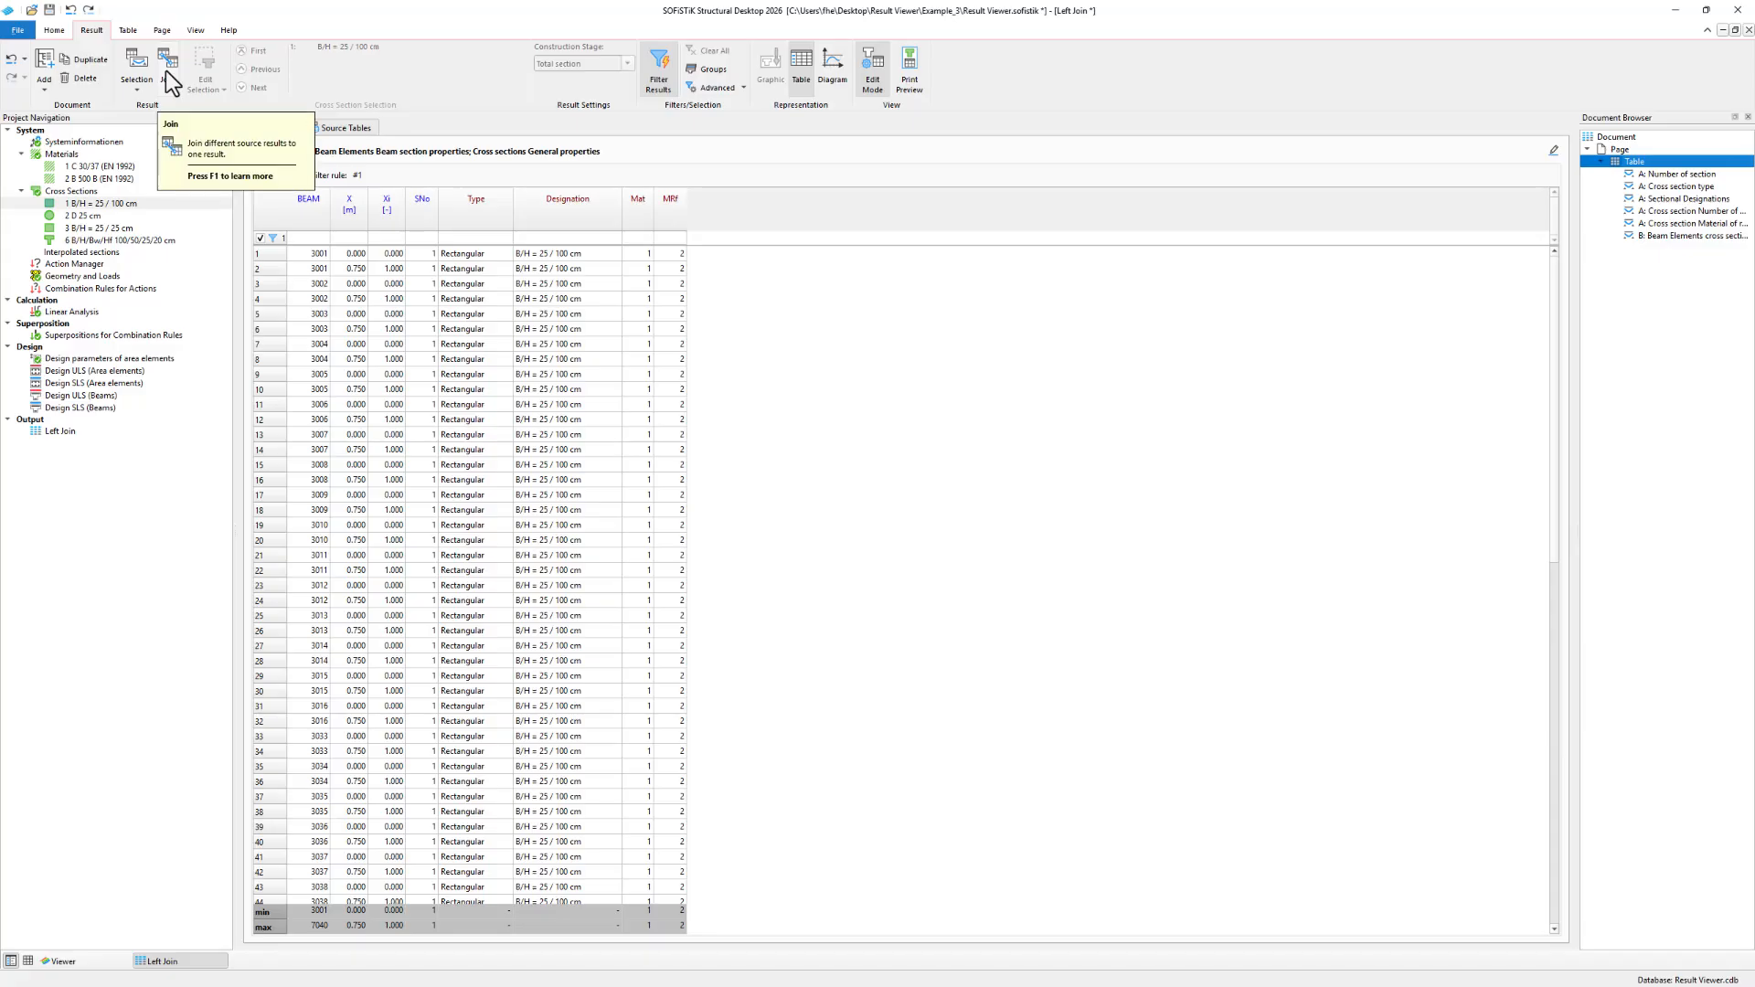
Open the join editor for the table's results and move the B and A nodes so their SNo link is clearly laid out.
click(1680, 177)
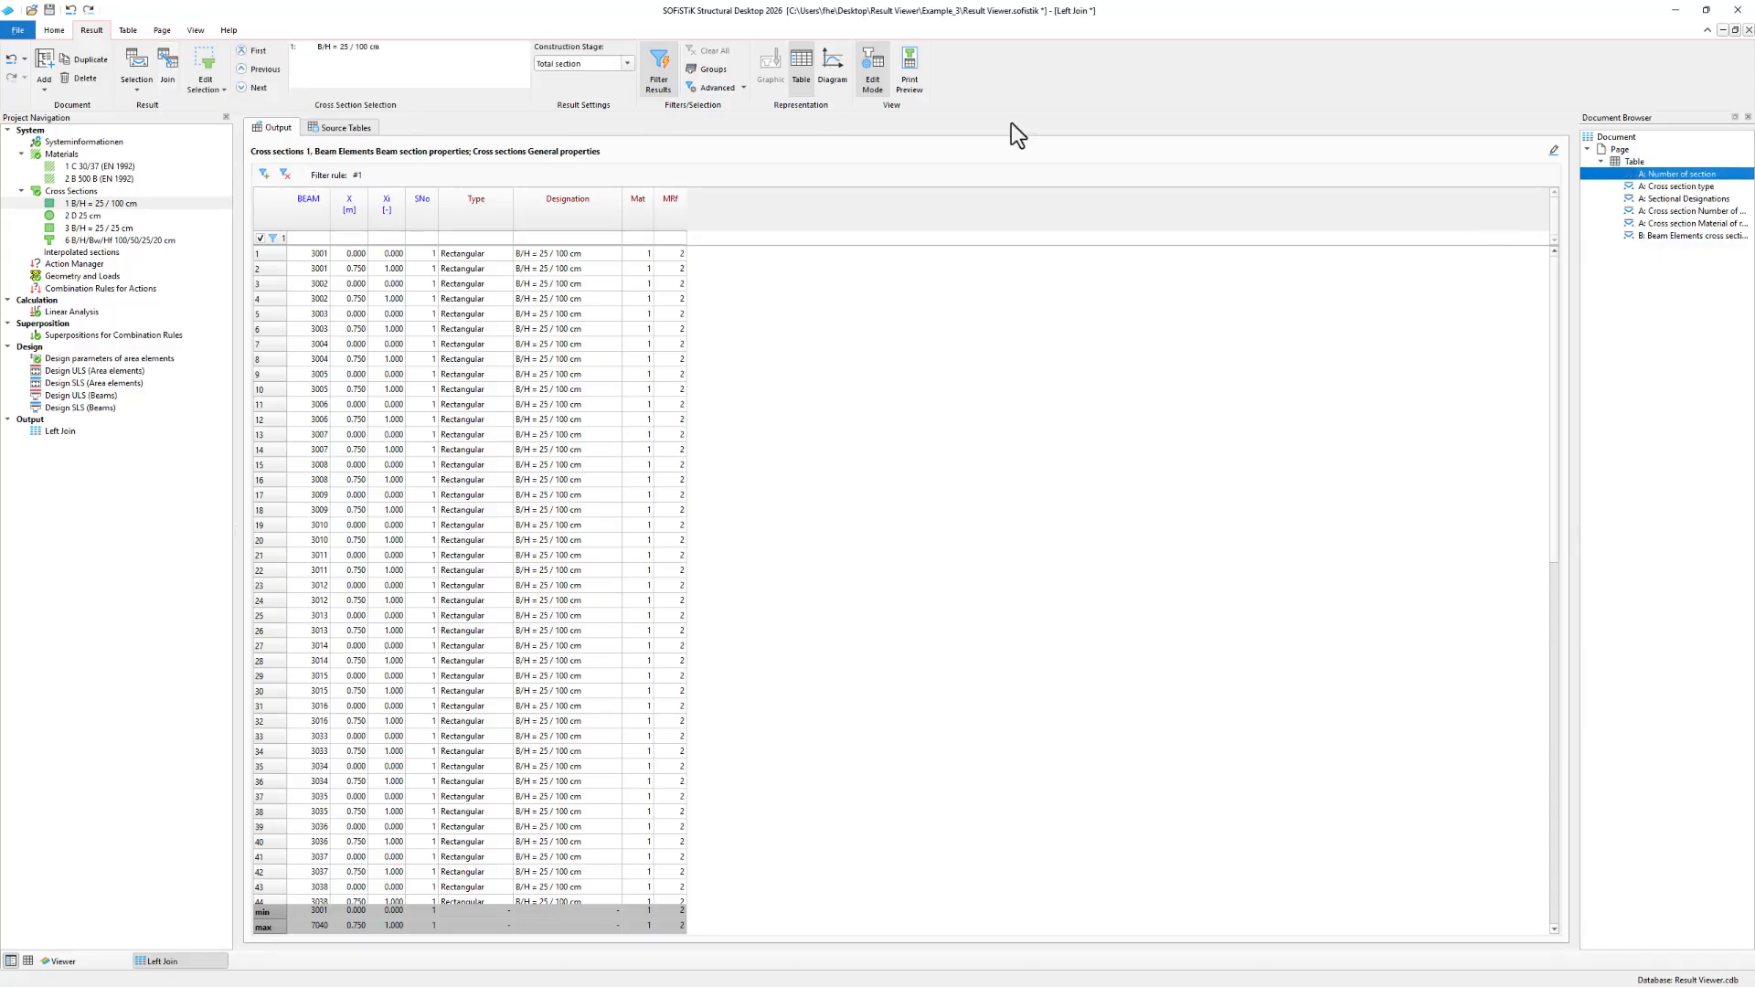
click(167, 67)
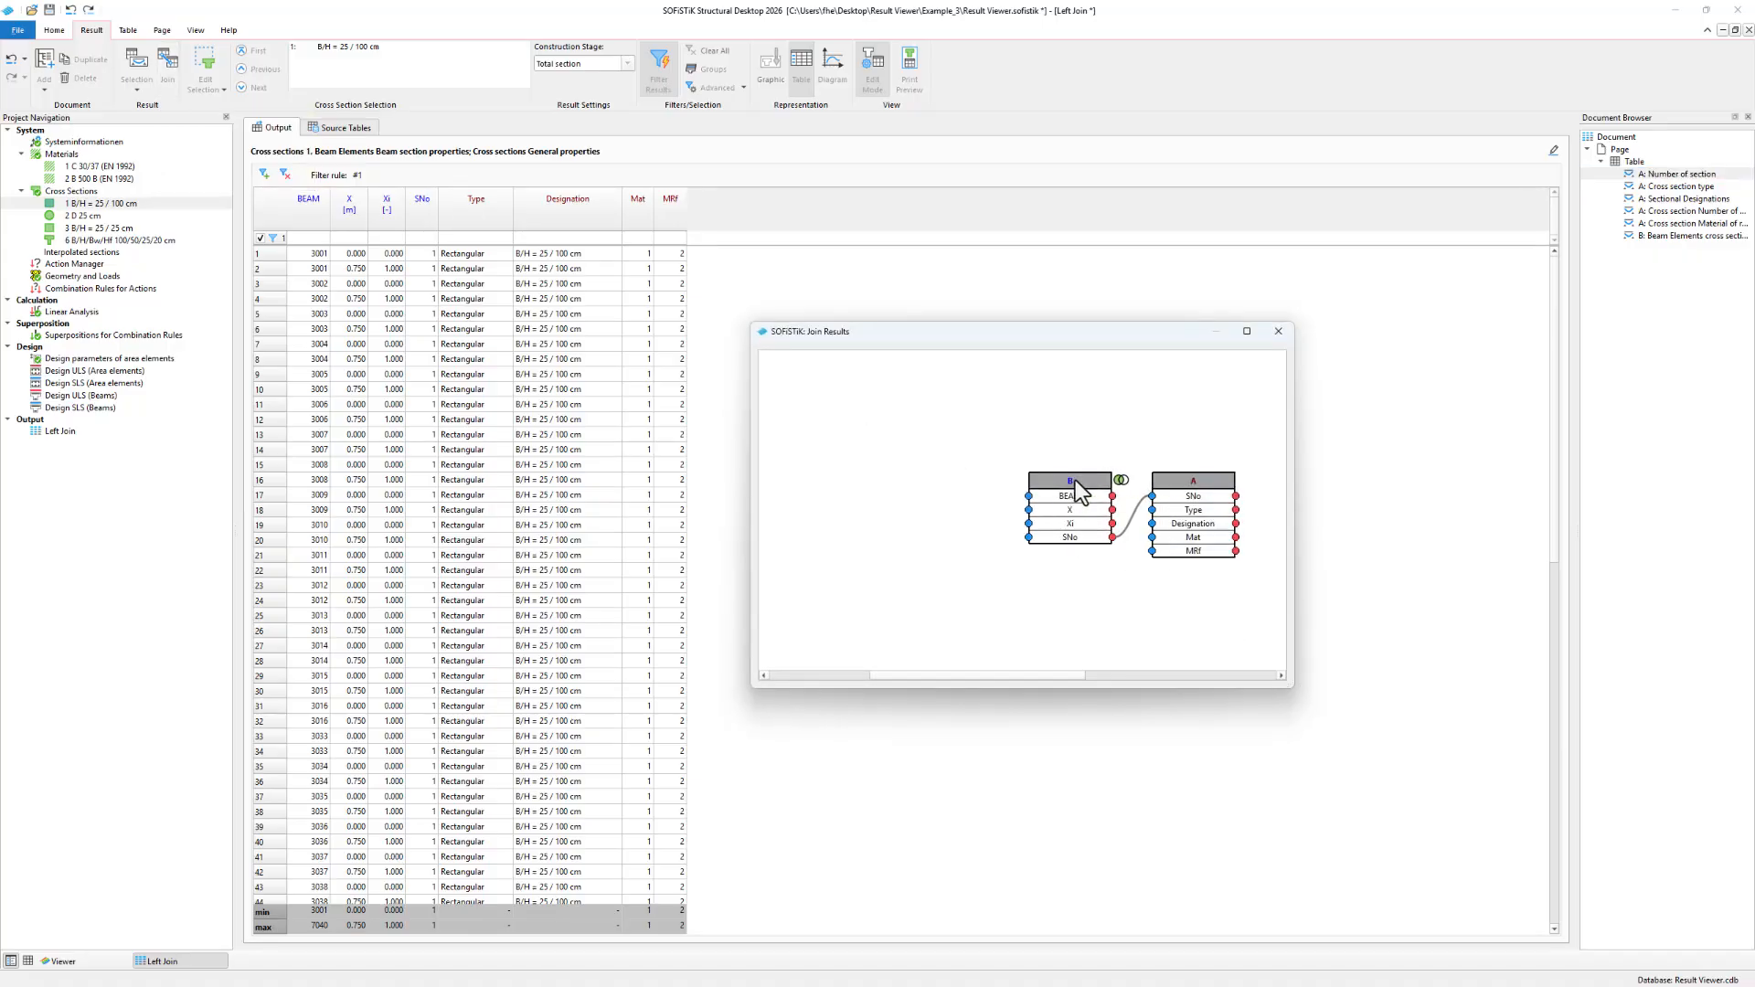
drag(1075, 480, 957, 458)
drag(1205, 509, 1122, 510)
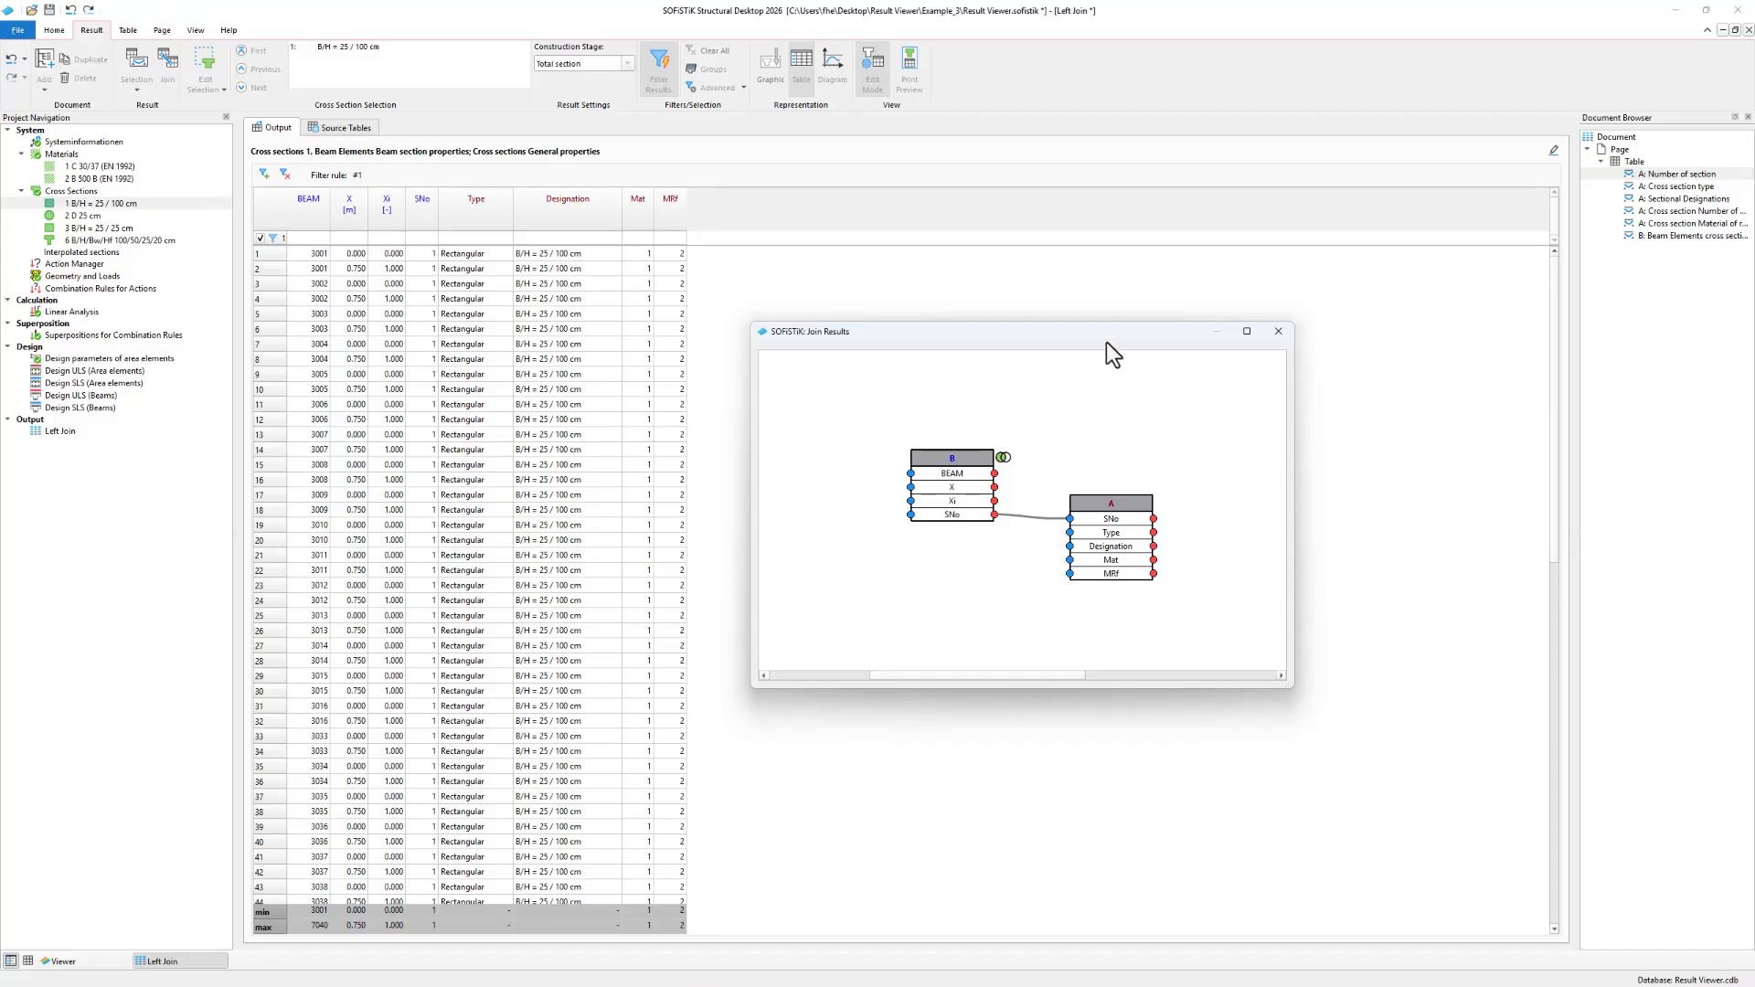
Compare the joined output with source tables Result A and Result B, checking the beam numbers and the SNo column.
click(344, 129)
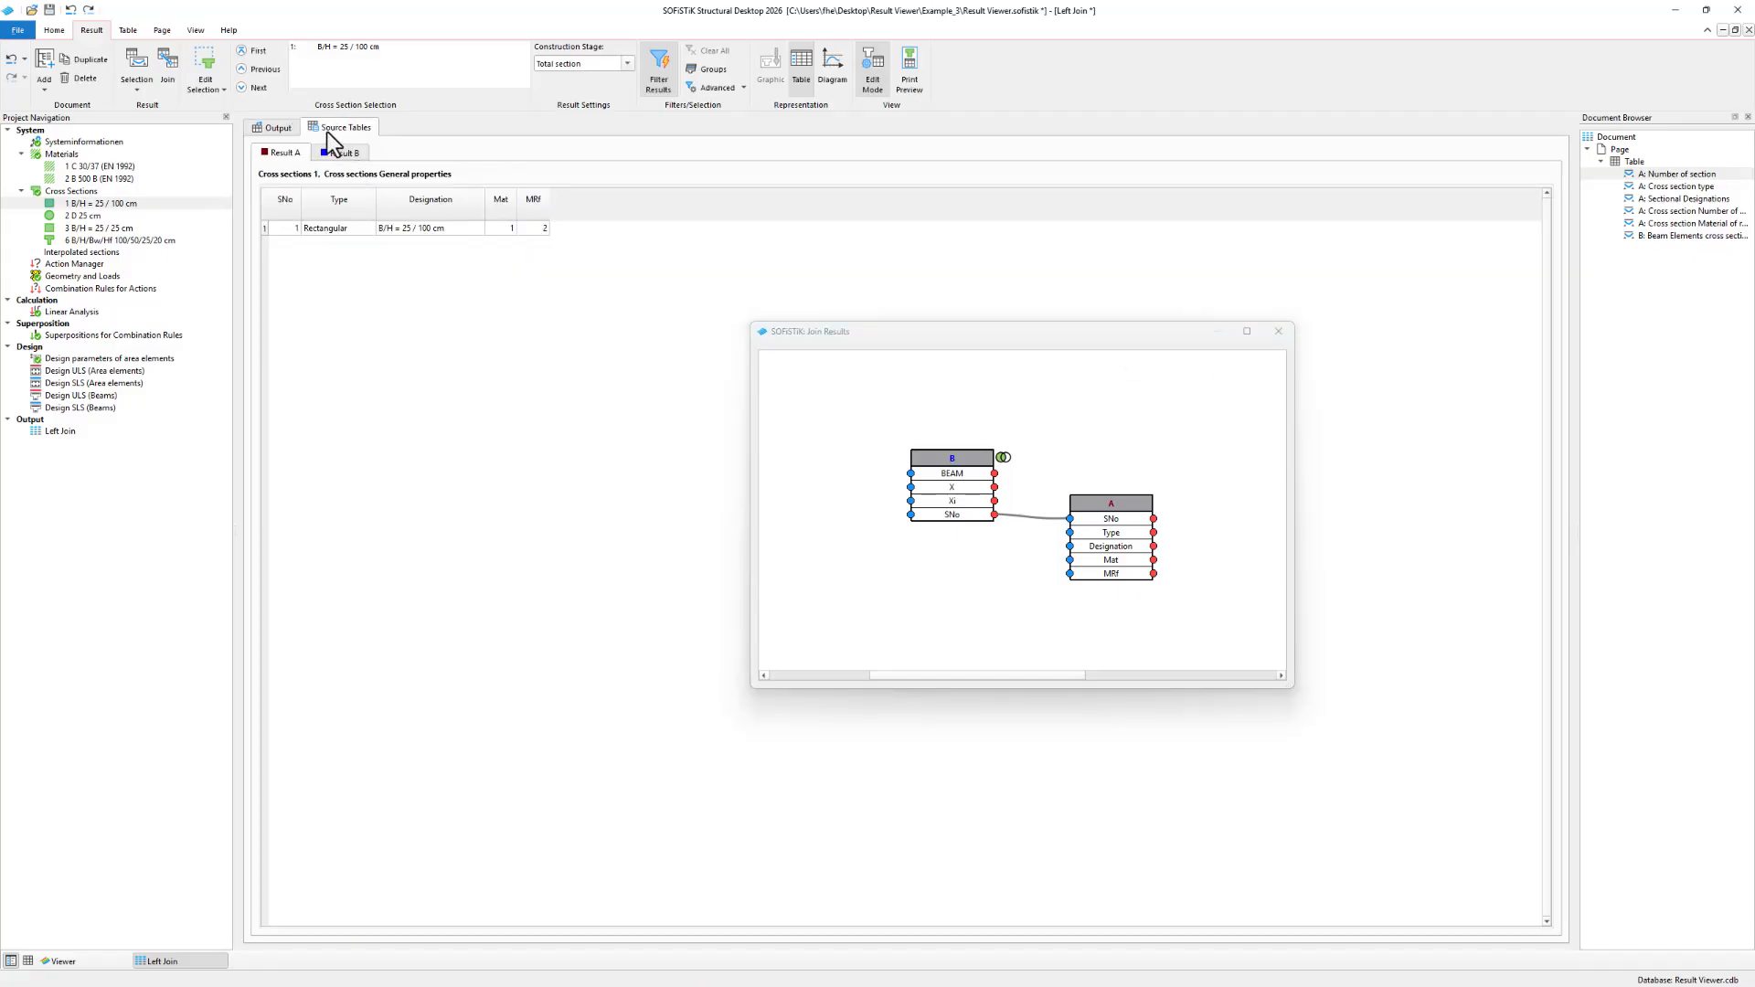
click(289, 128)
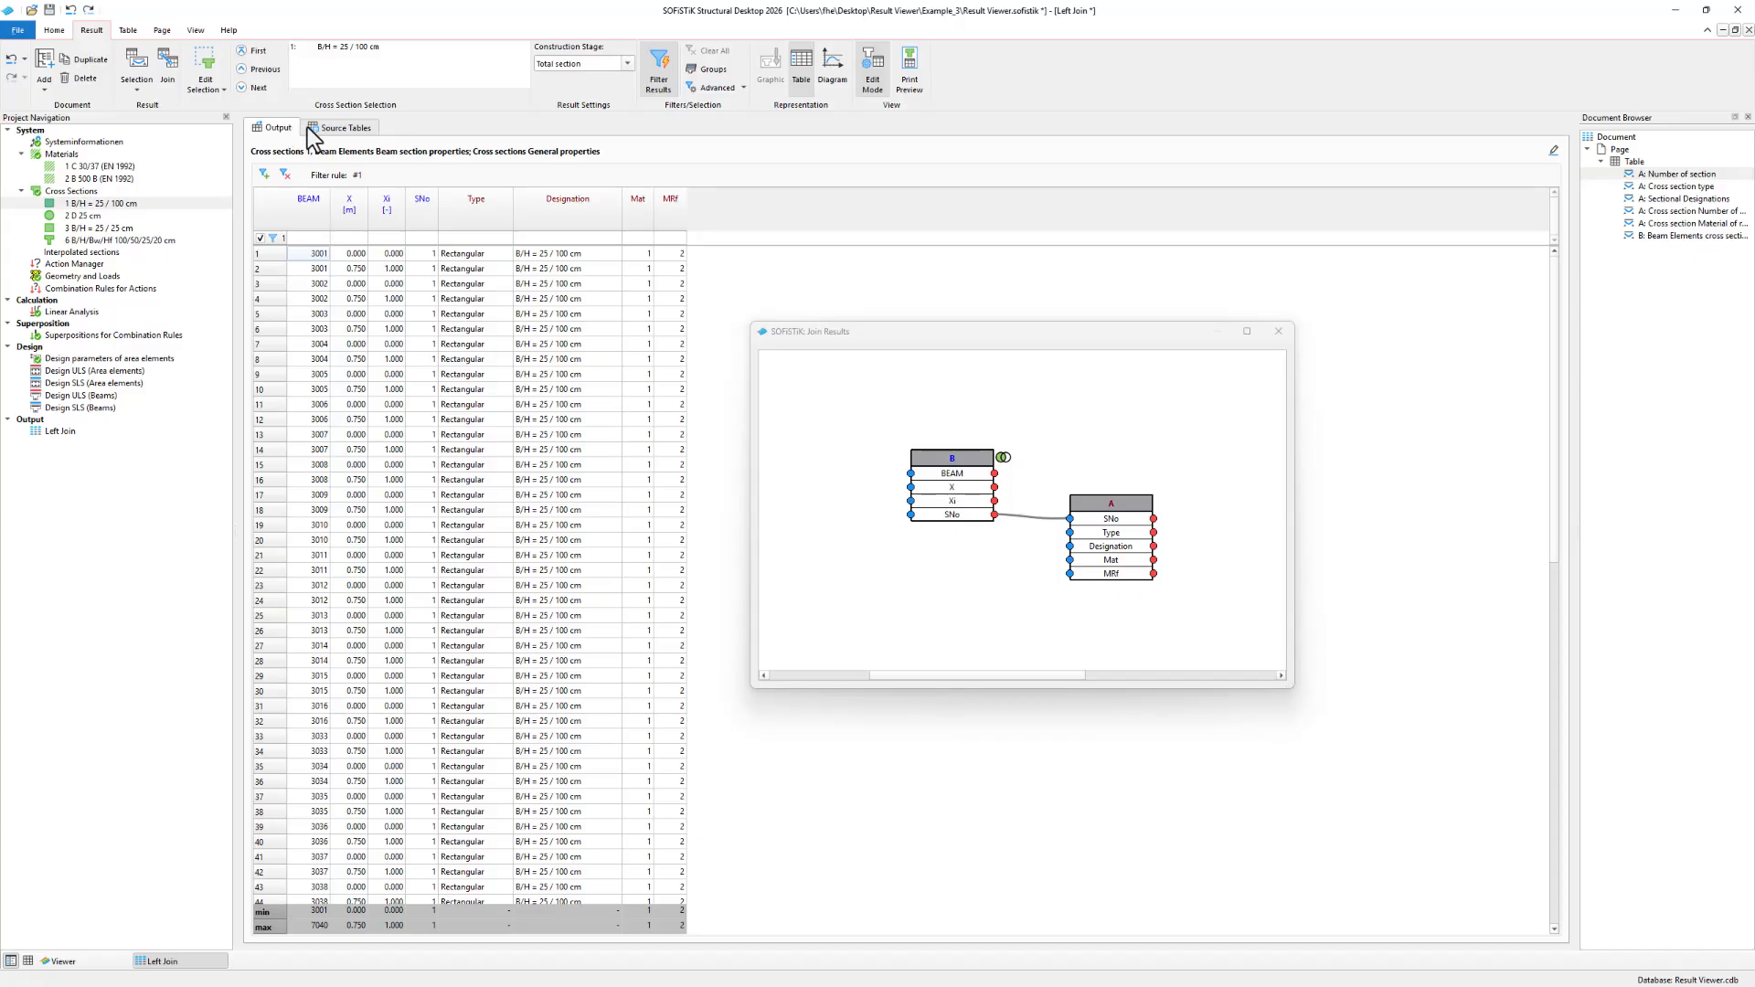
click(317, 128)
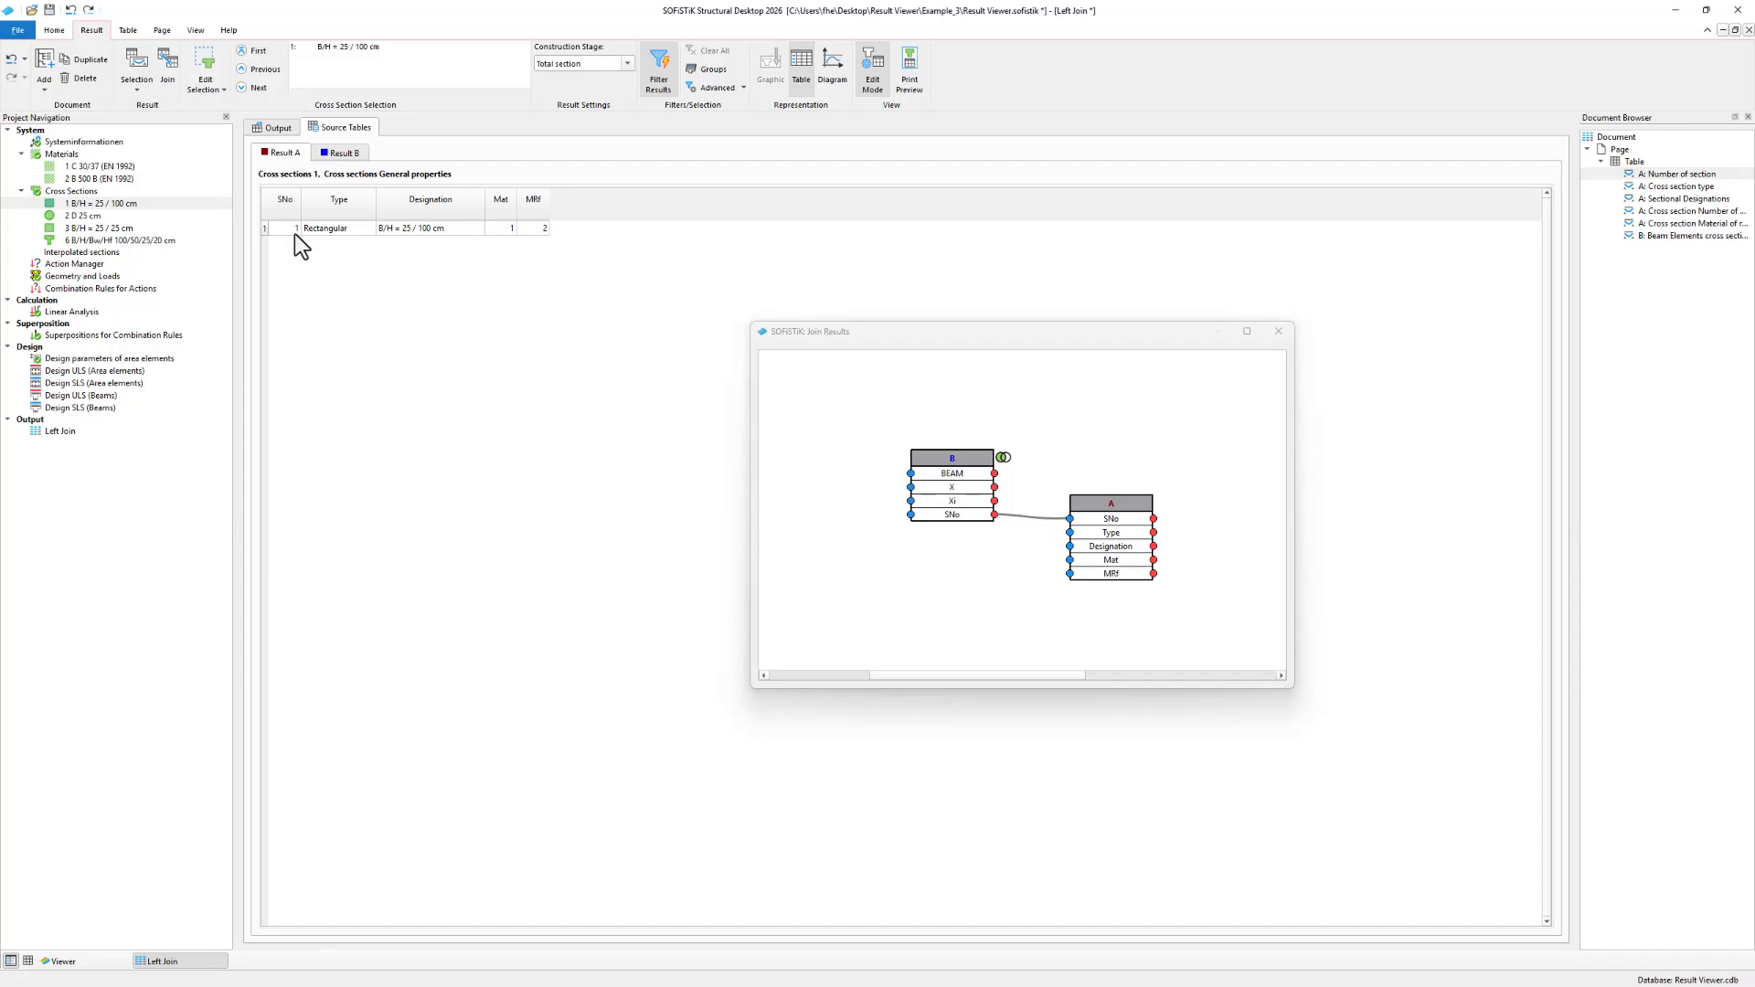
drag(295, 230, 541, 228)
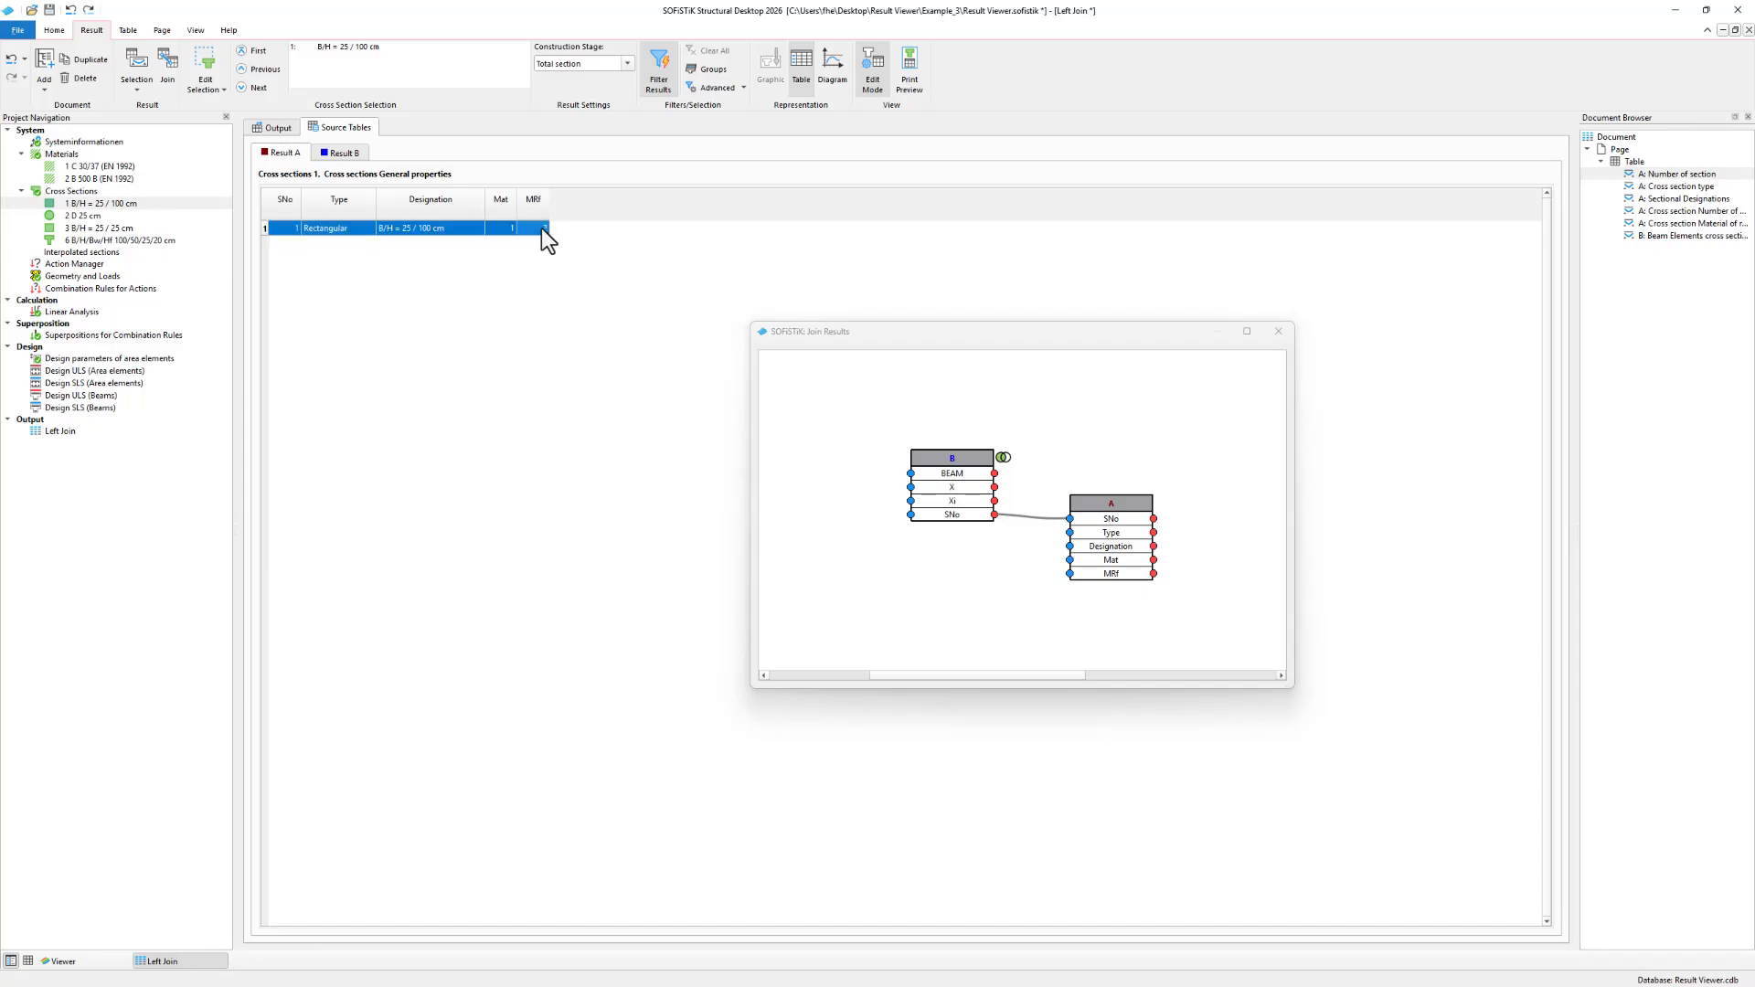
click(342, 153)
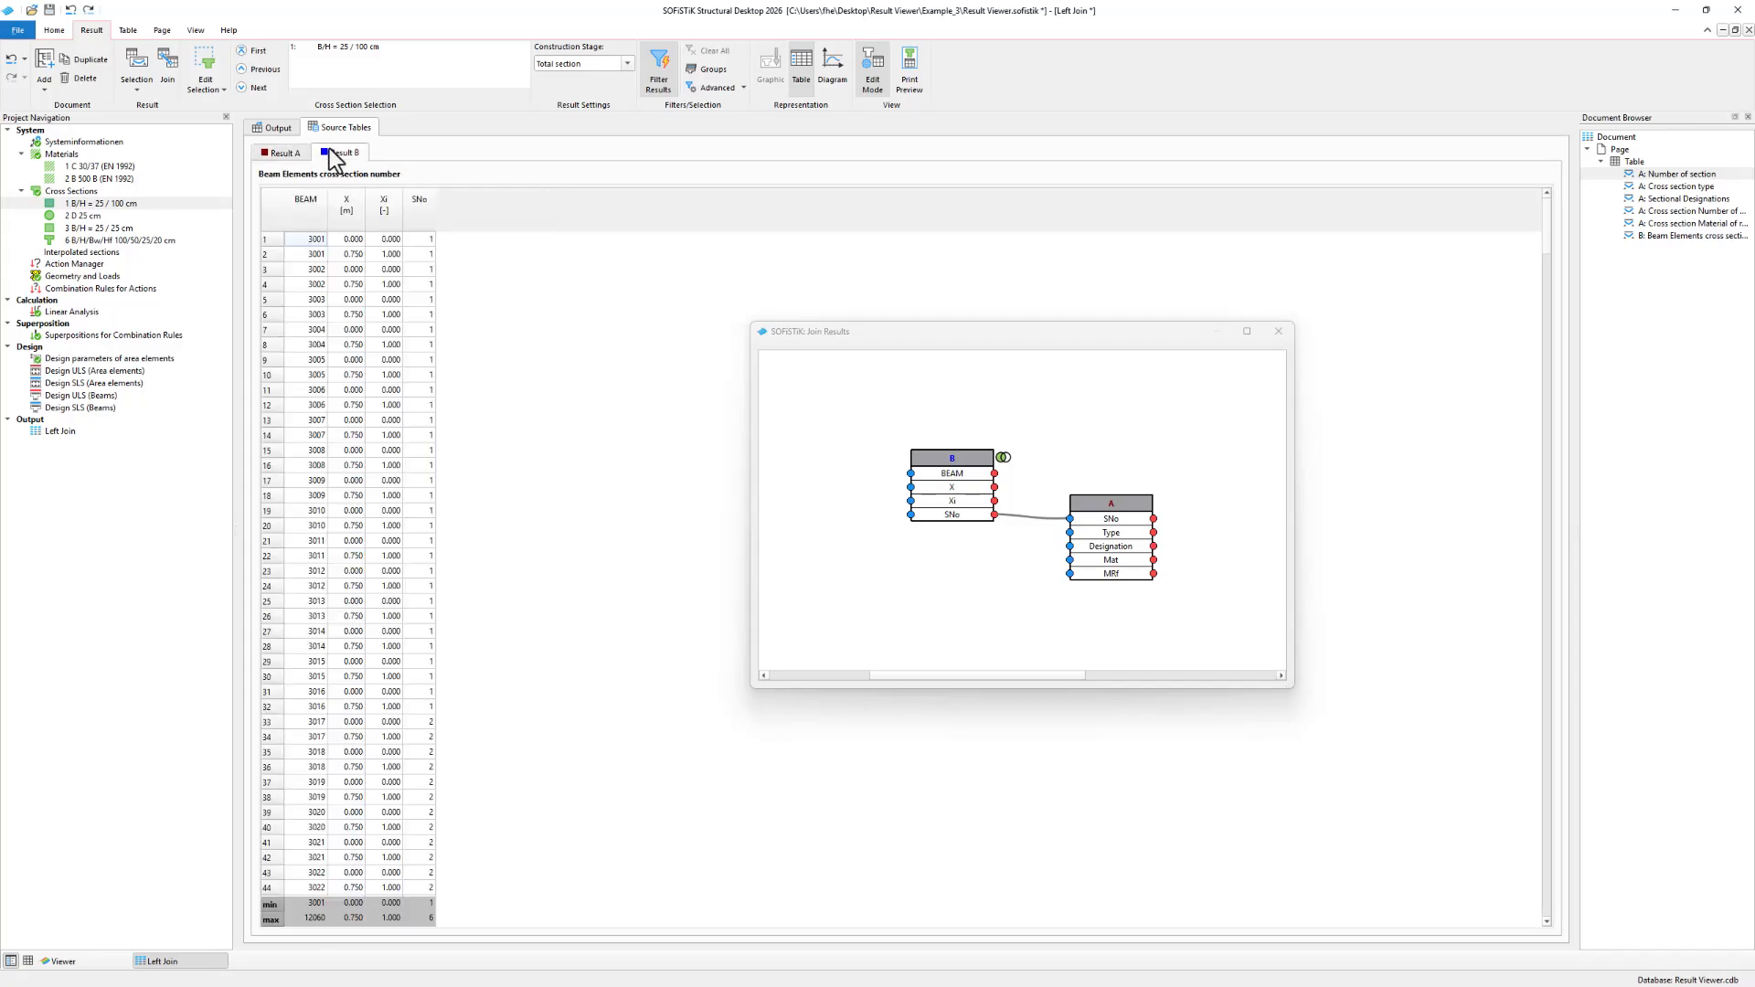
click(318, 241)
click(416, 242)
drag(416, 279, 426, 489)
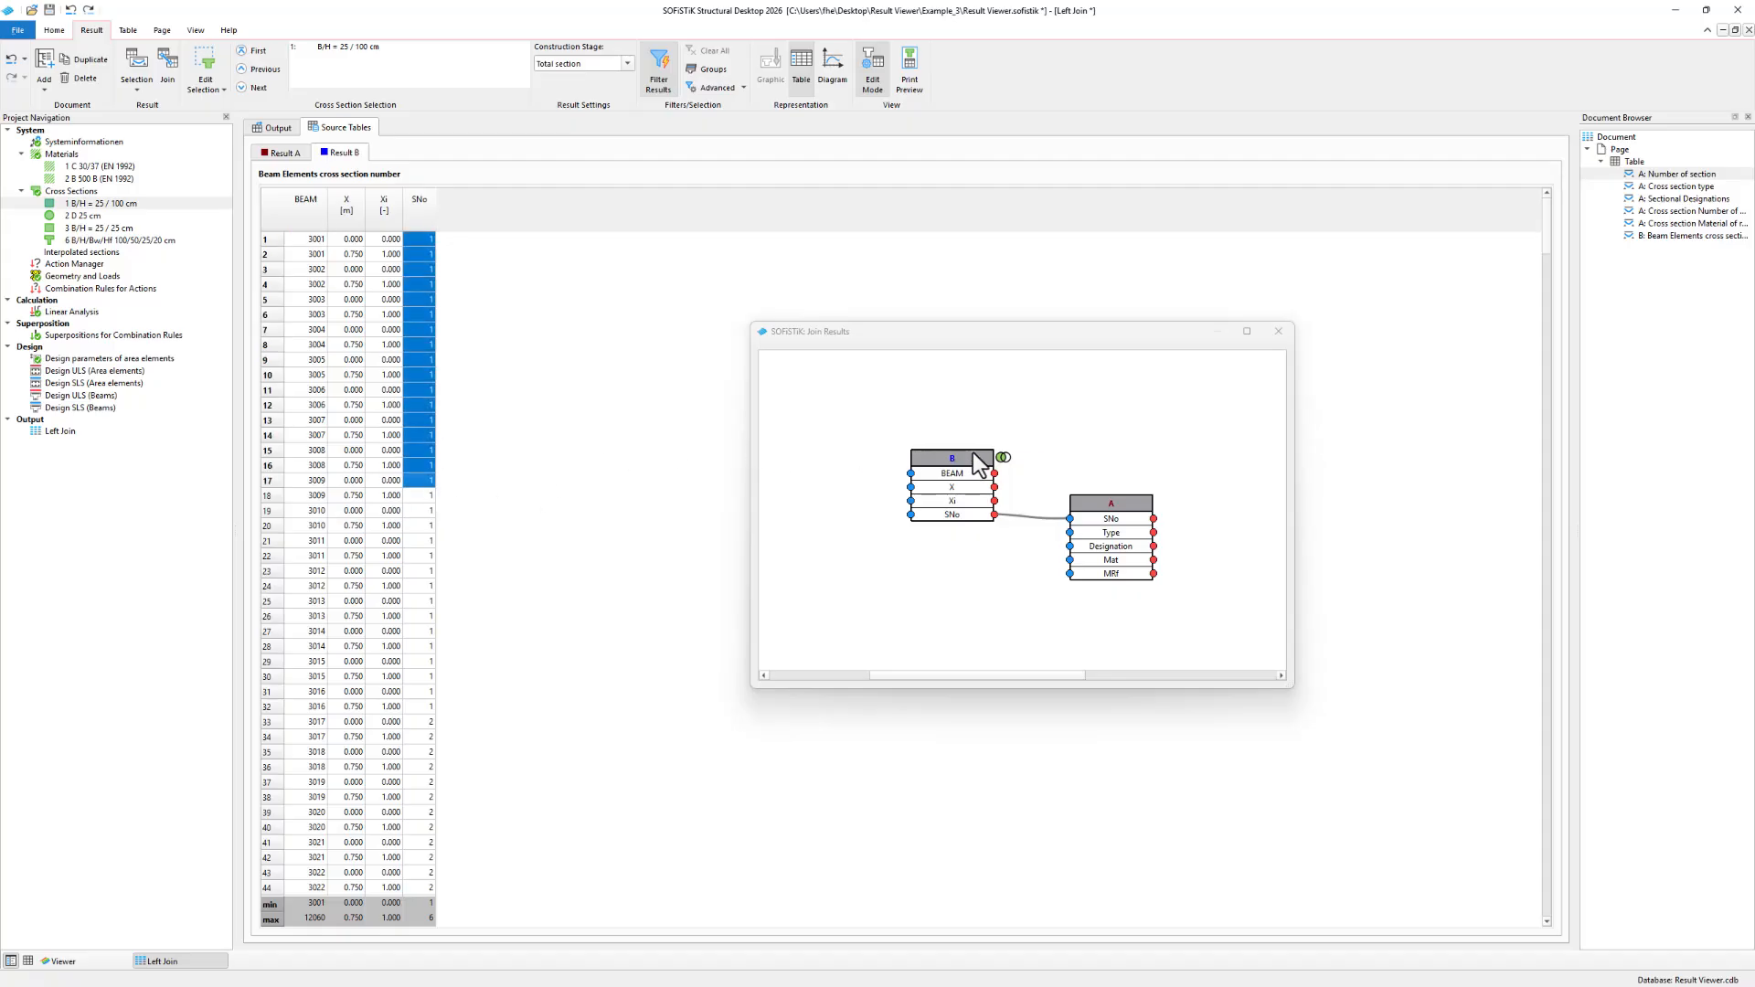
Delete the link from B to A and reverse the join so it runs from A's SNo to B's SNo.
click(1034, 519)
drag(1127, 504, 1170, 505)
click(1046, 519)
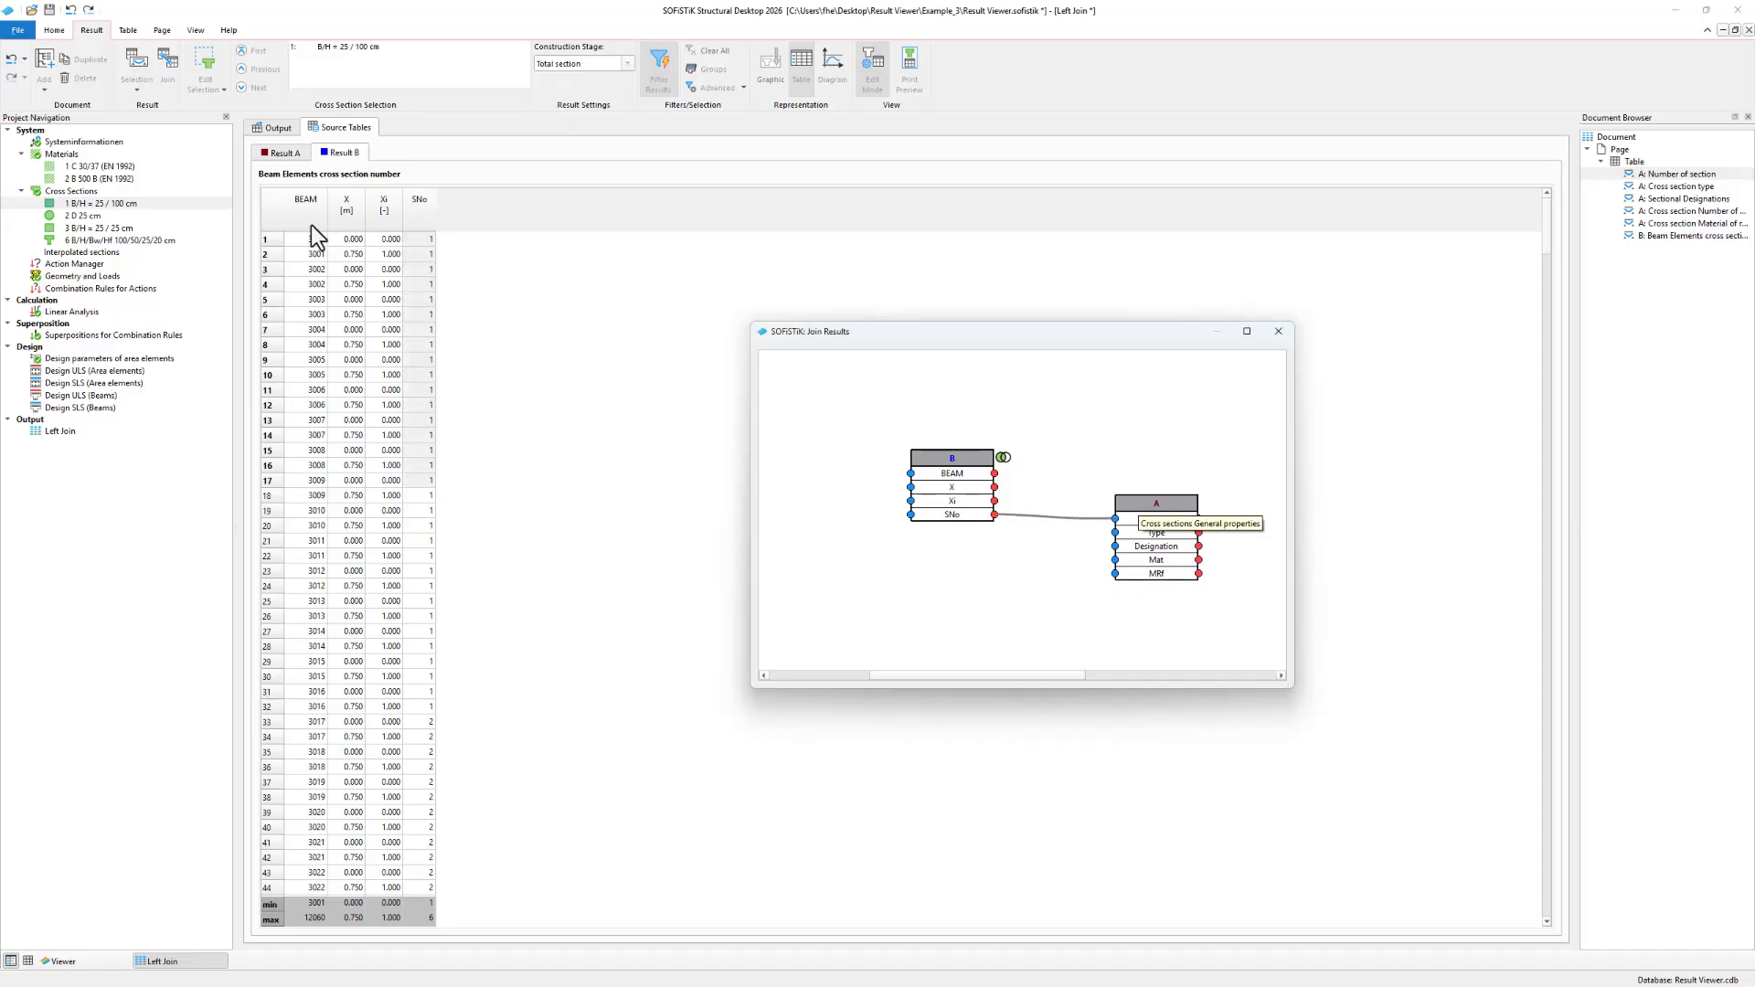
click(294, 153)
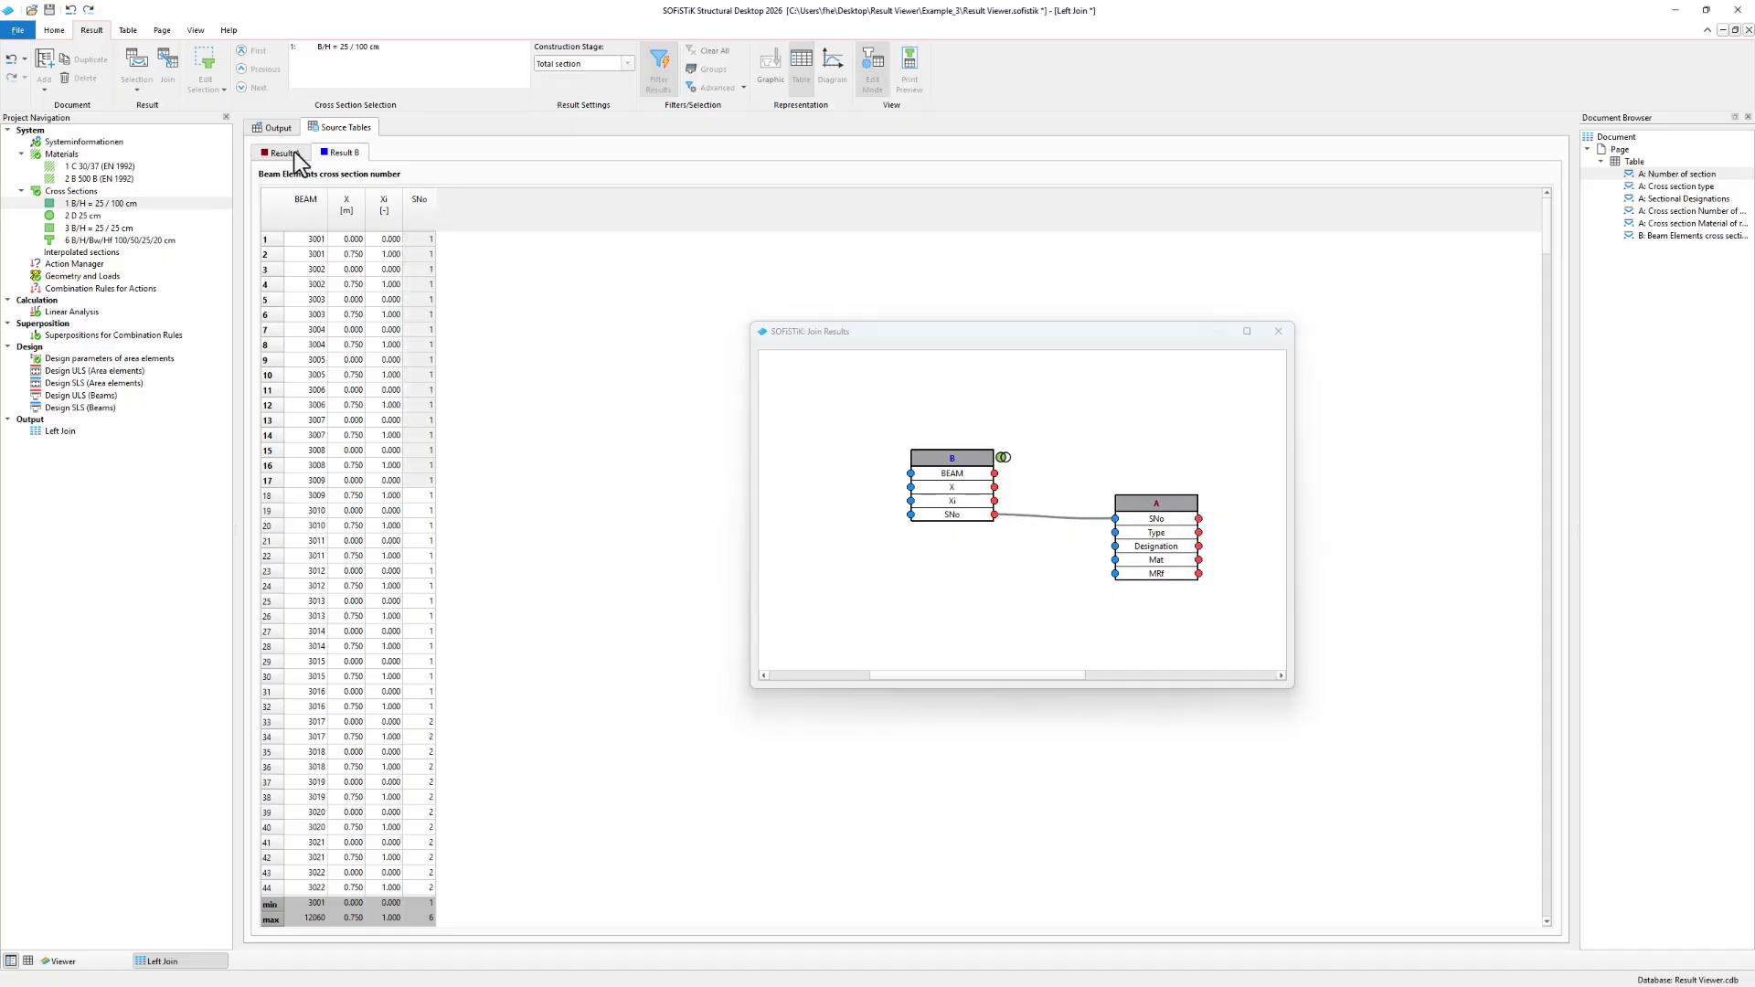
click(1052, 518)
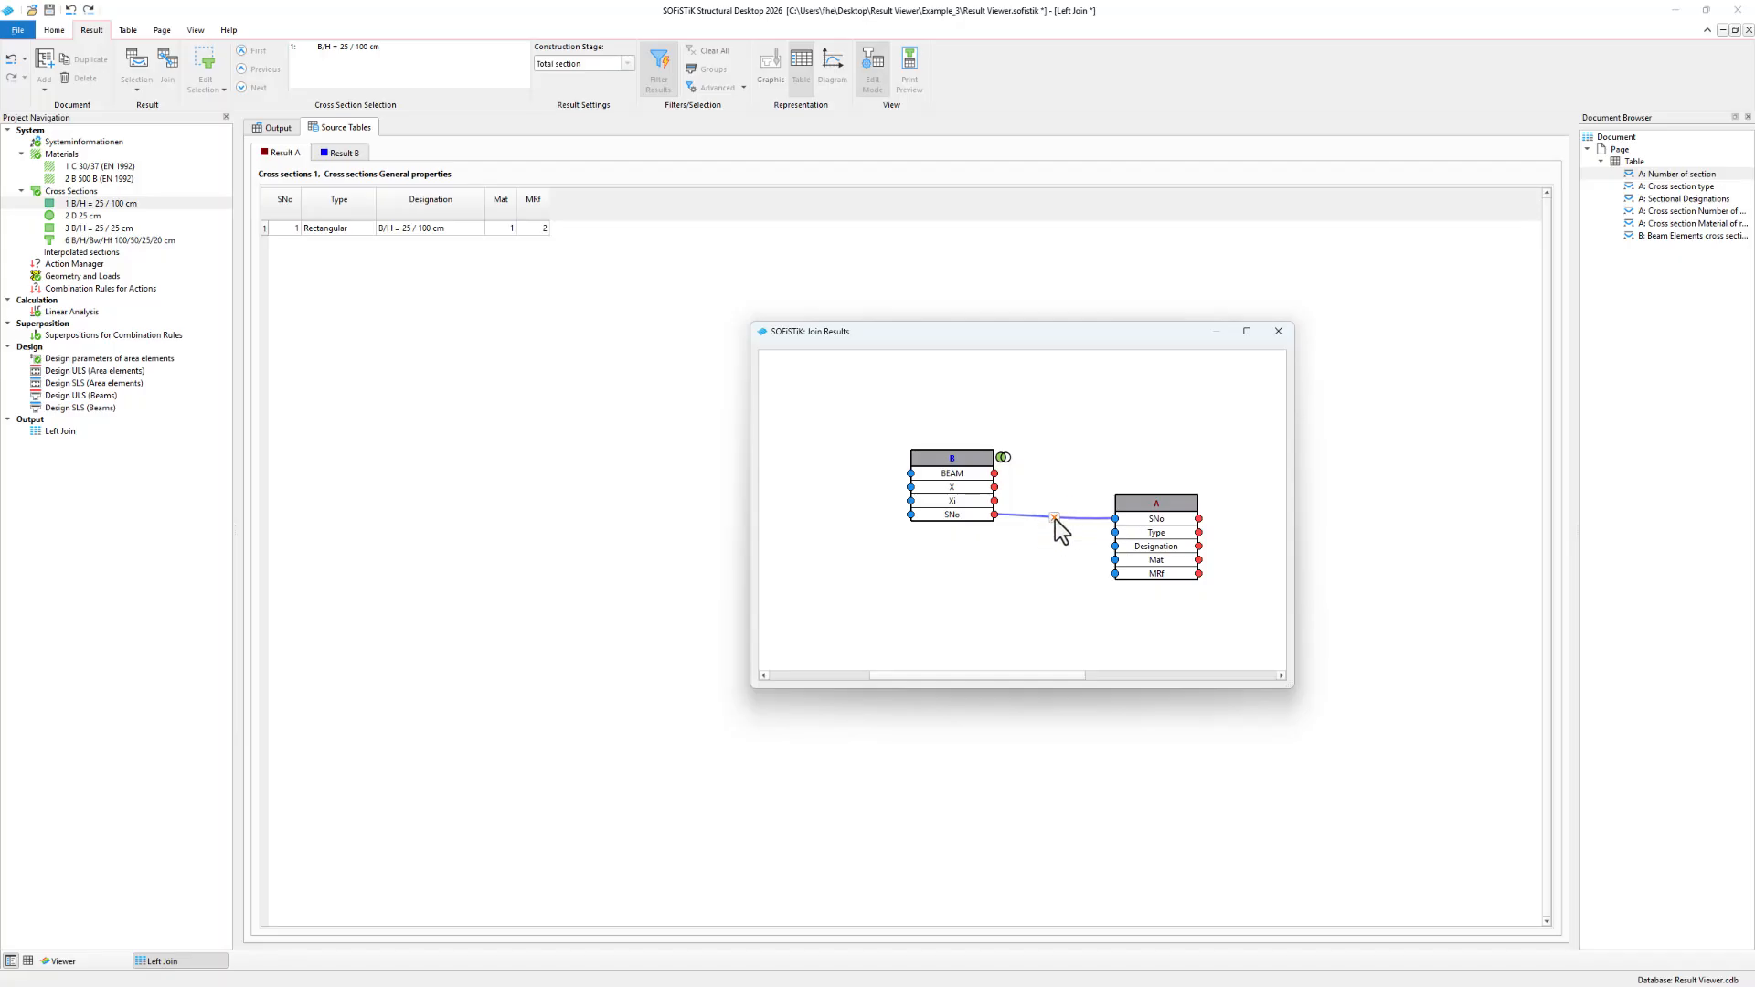
click(1054, 519)
mouse_move(1157, 514)
mouse_down()
mouse_move(820, 515)
mouse_move(903, 527)
mouse_move(911, 513)
mouse_up()
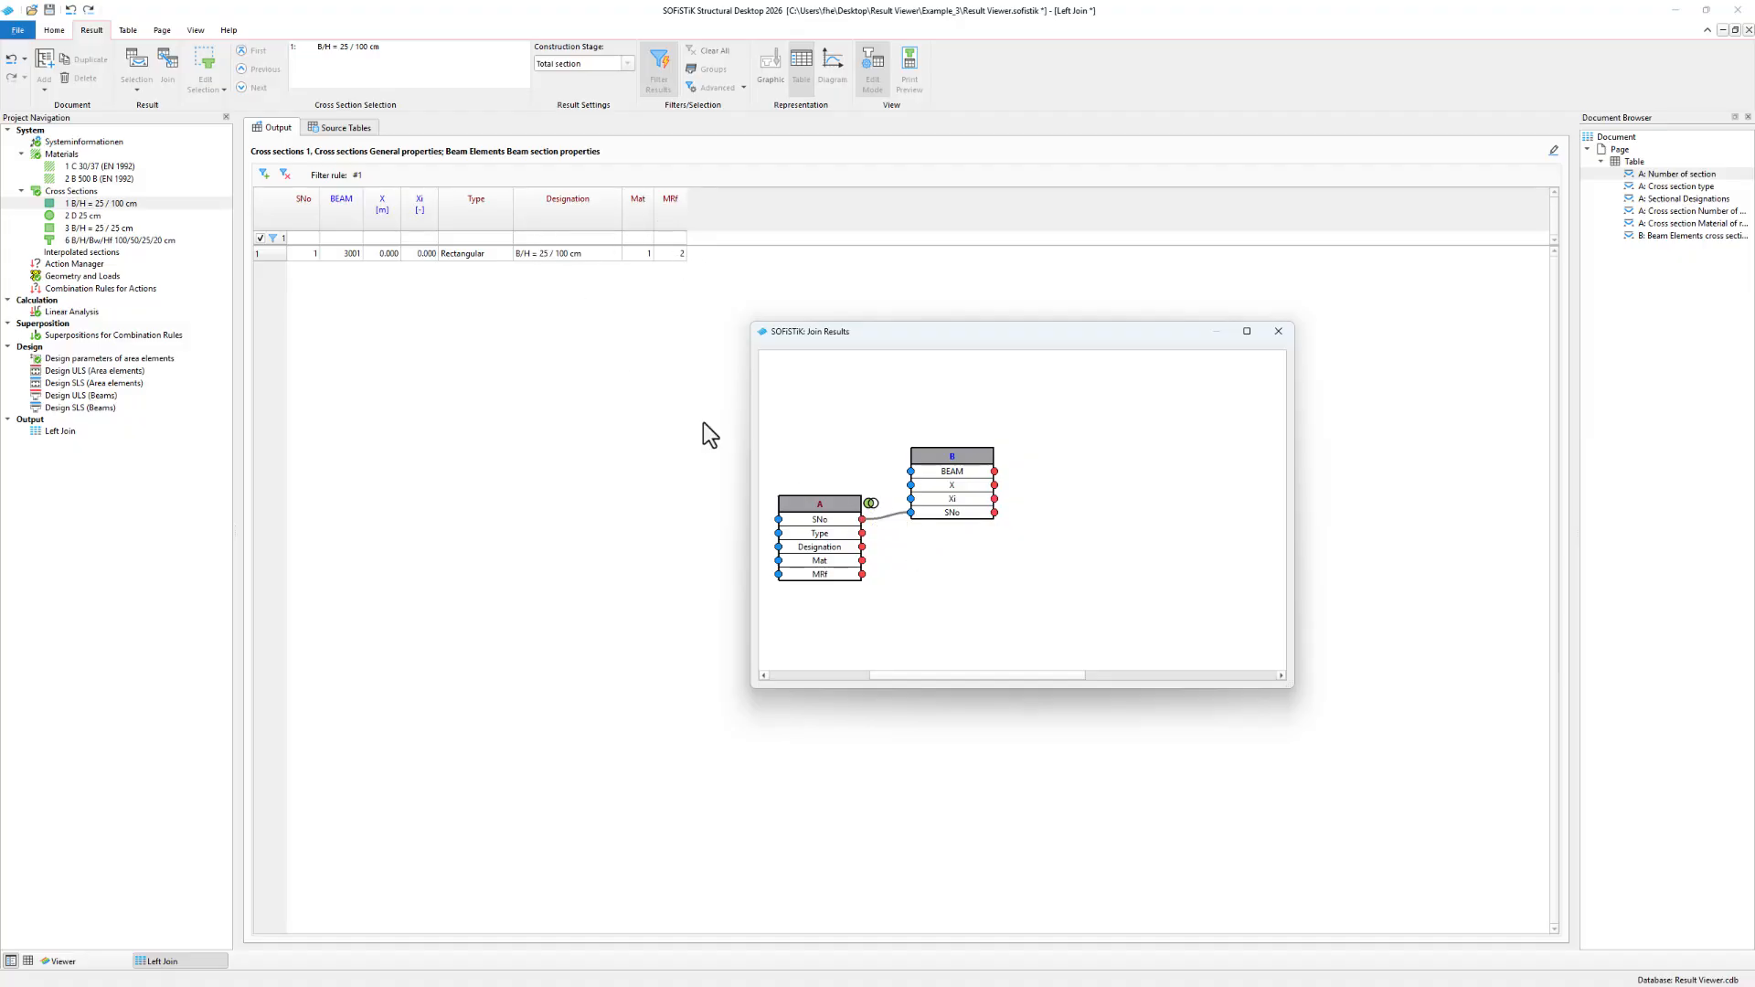
Check the SNo entry in source table Result A against the first beam row in Result B.
click(349, 131)
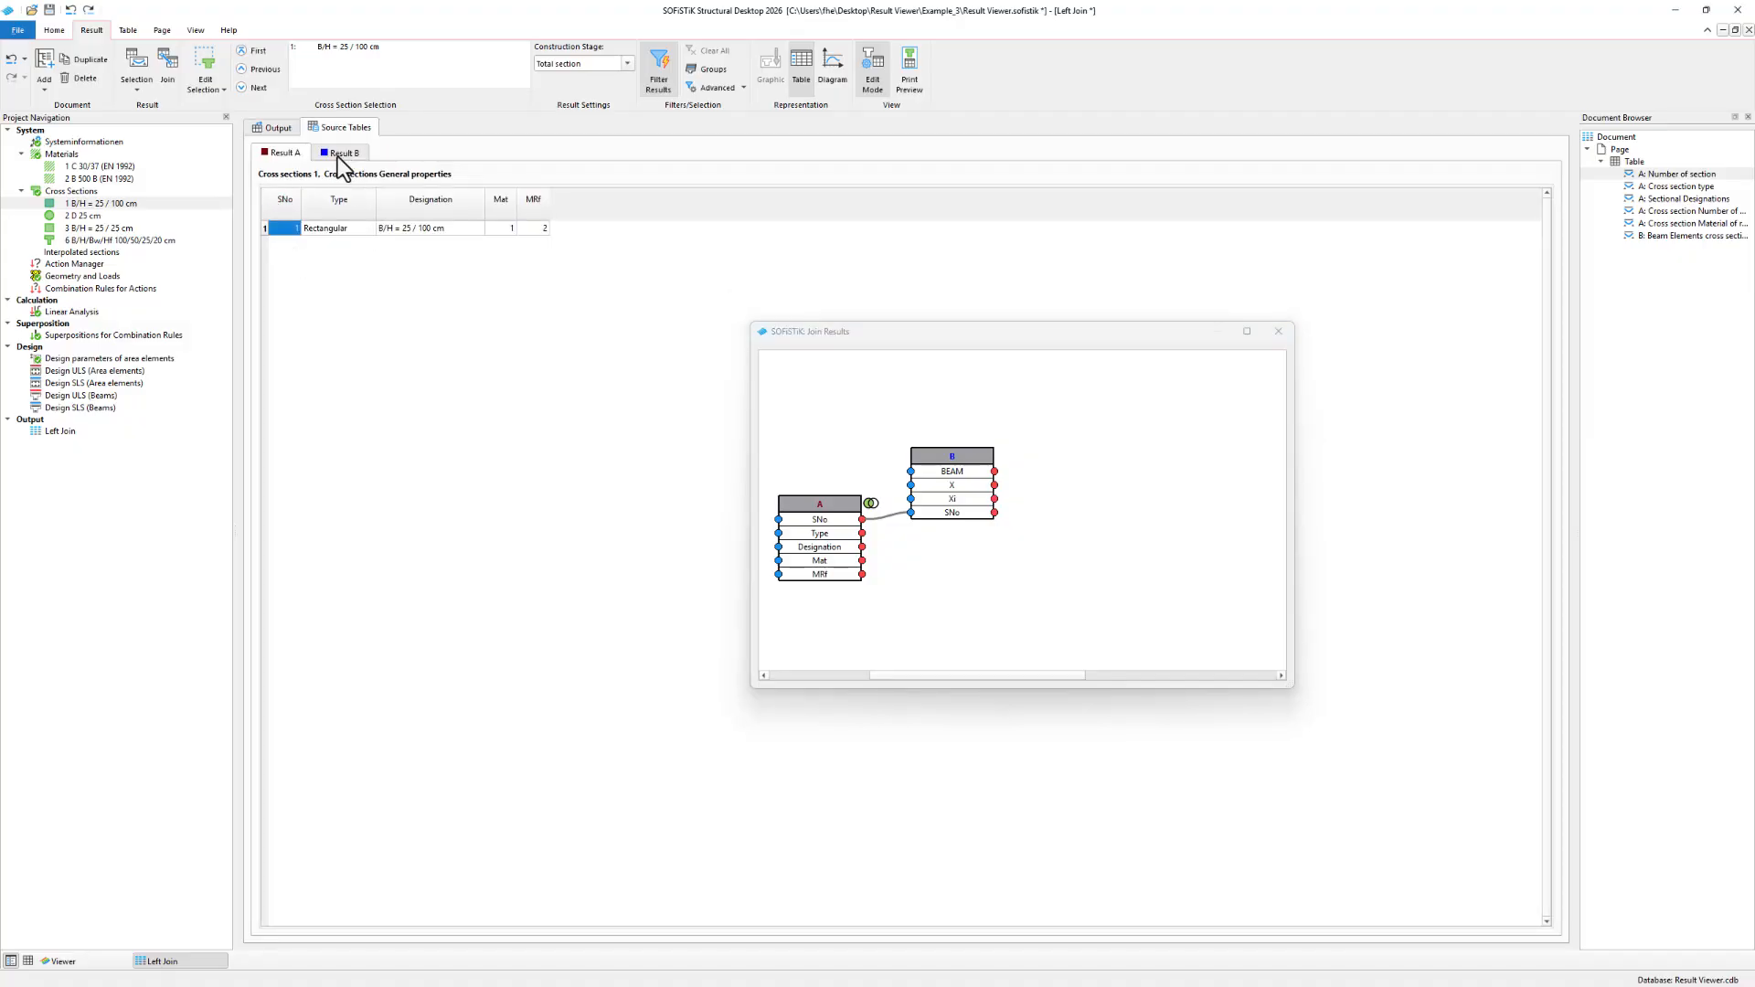
click(343, 156)
click(309, 240)
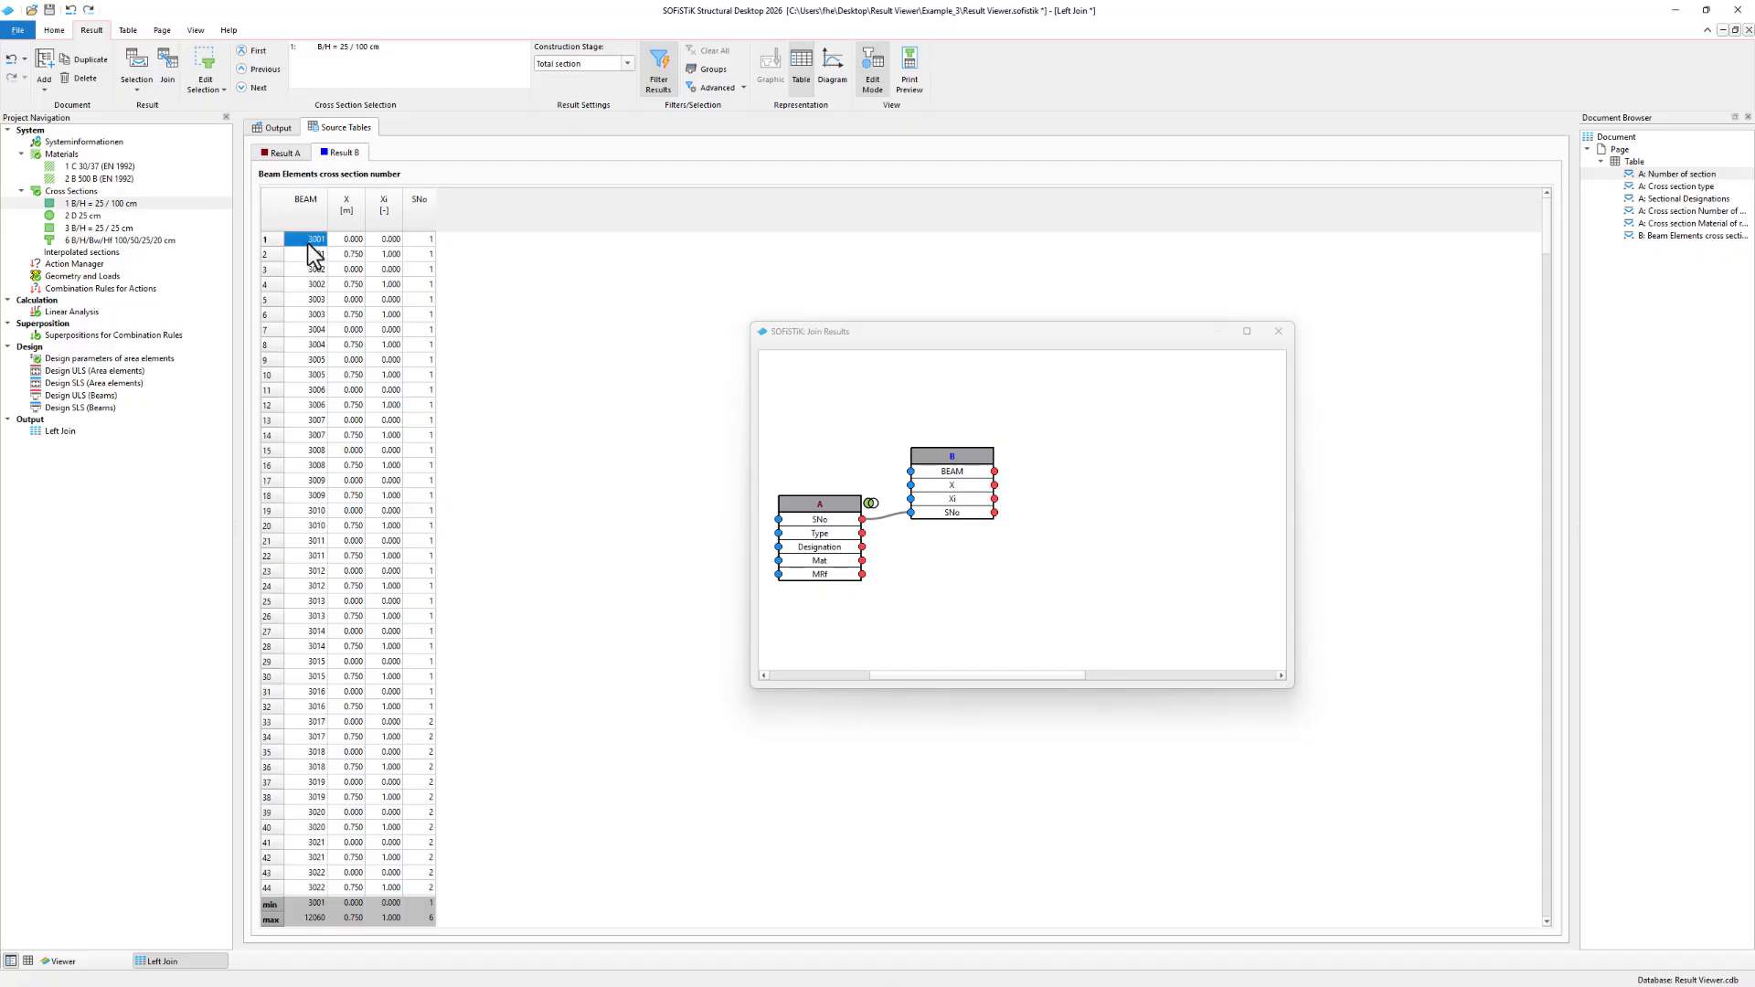
Compare the SNo and BEAM entries in Result B's first row with the BEAM, X and Xi cells in the joined output.
click(428, 238)
click(316, 242)
click(287, 137)
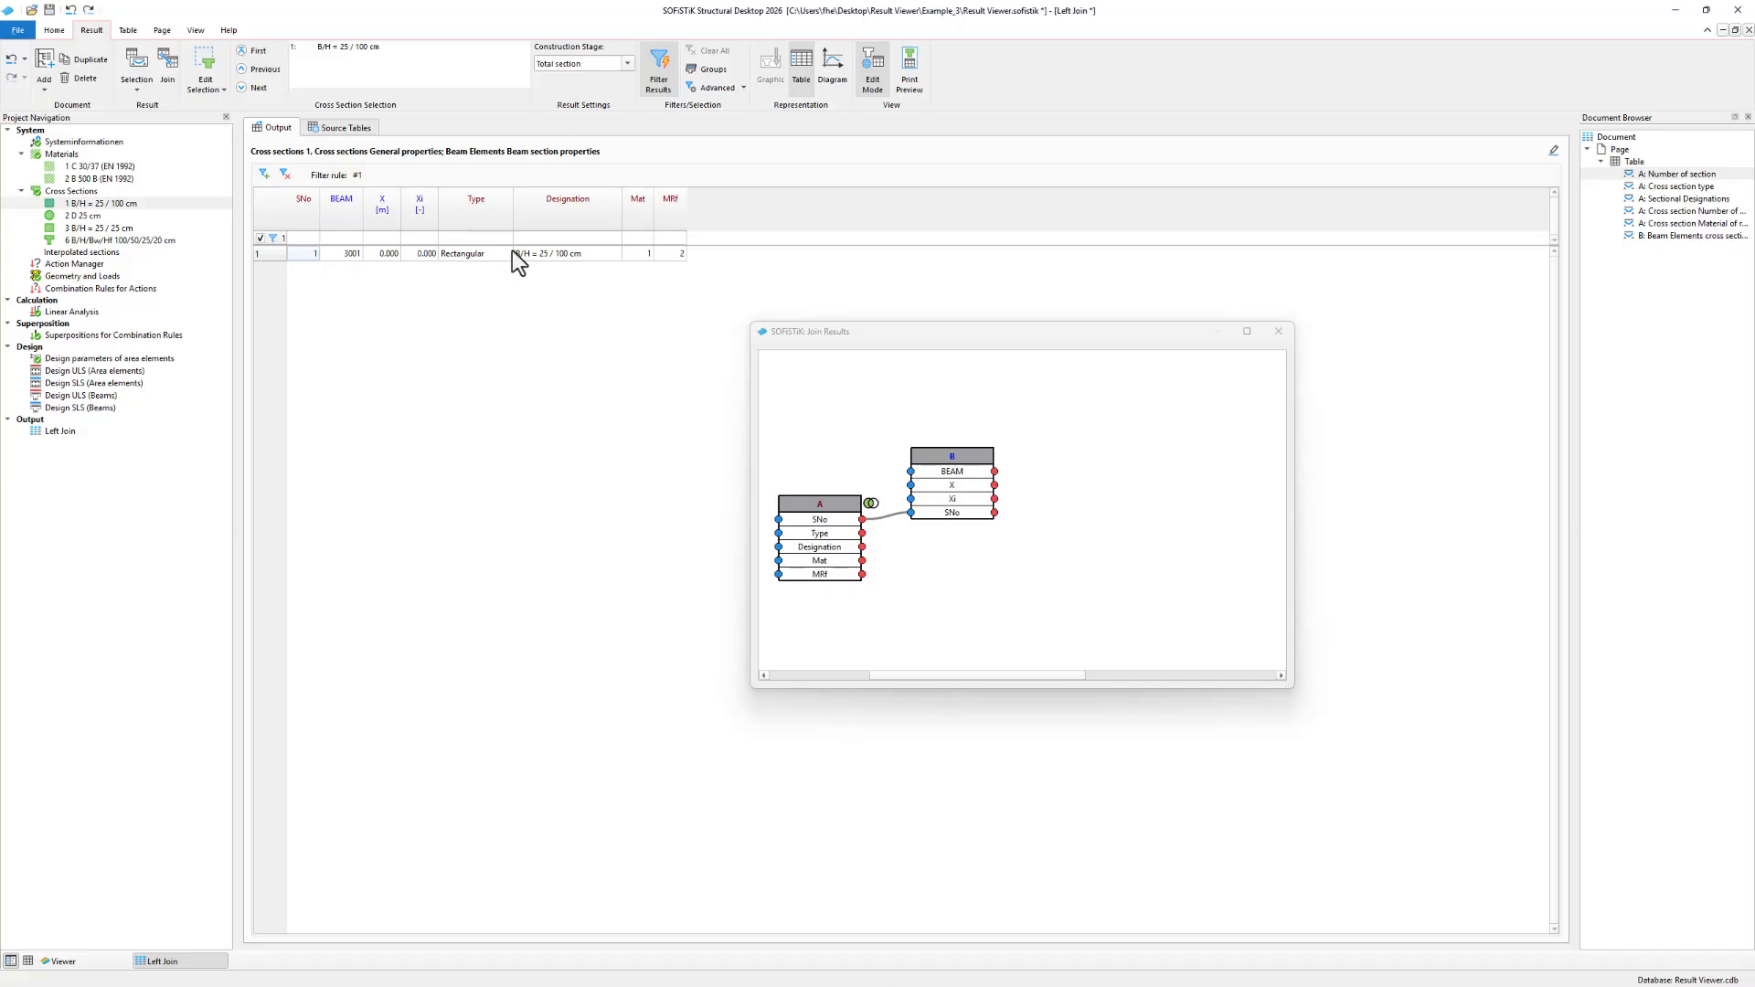
shift+click(423, 253)
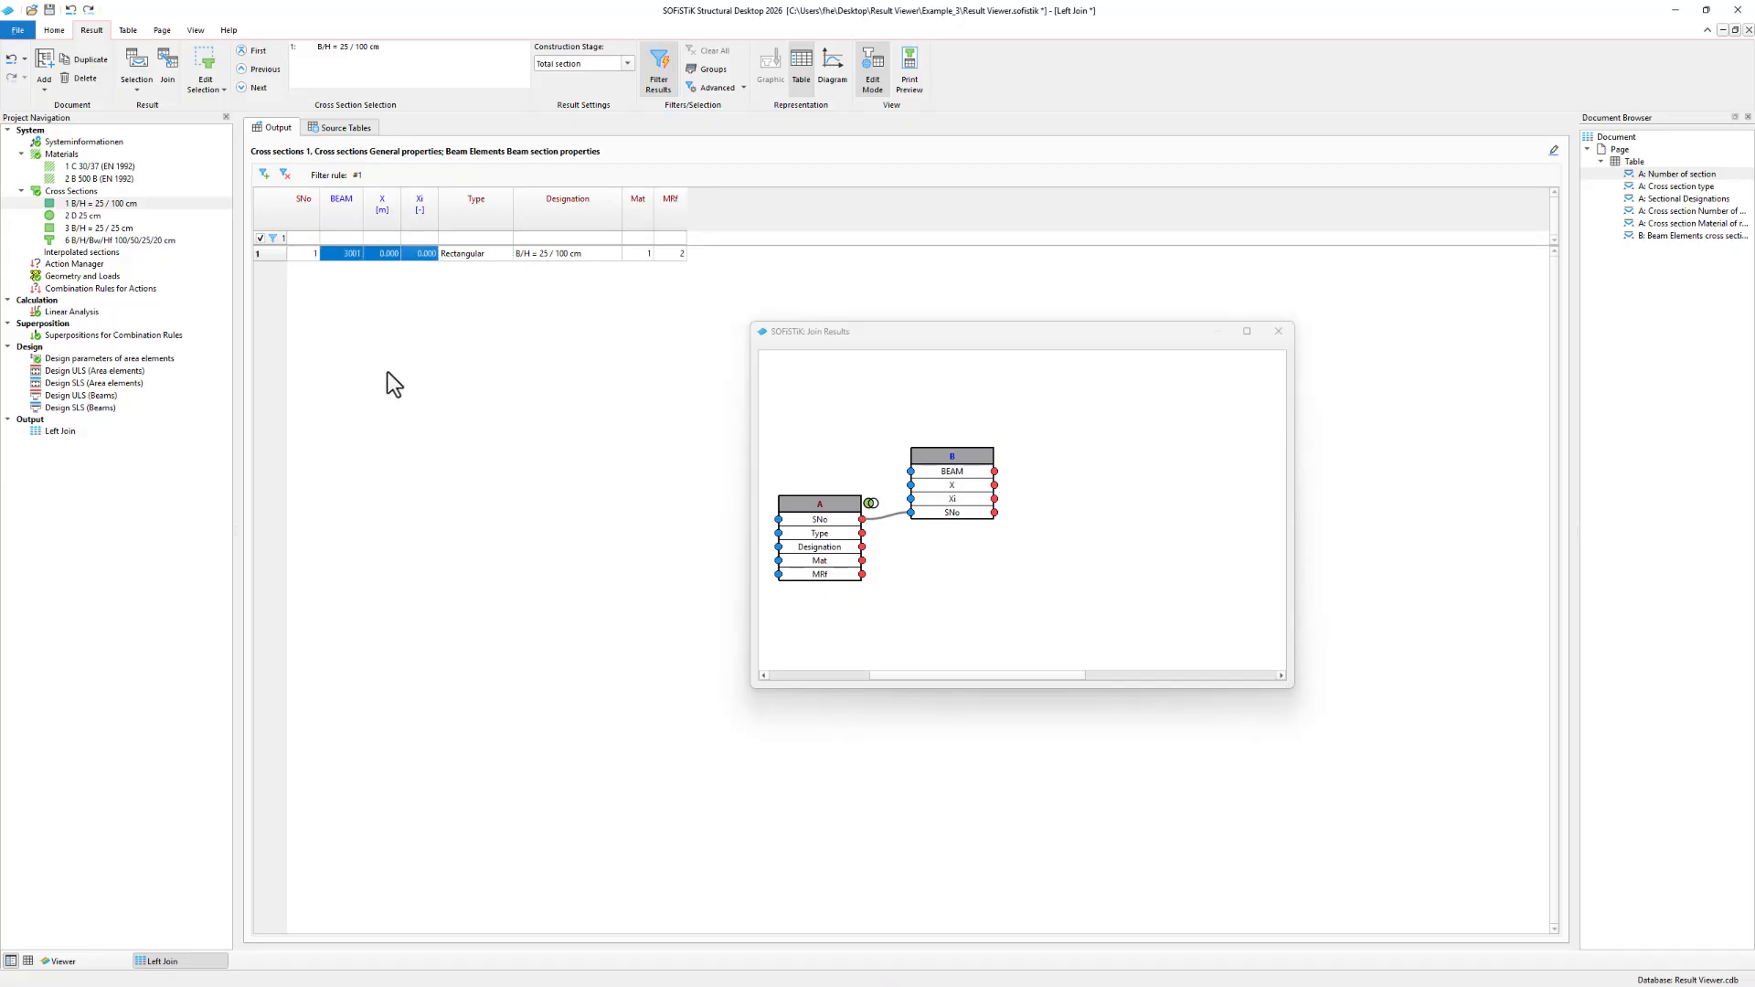
Duplicate the Left Join task and rename the copy as Right Join.
click(70, 434)
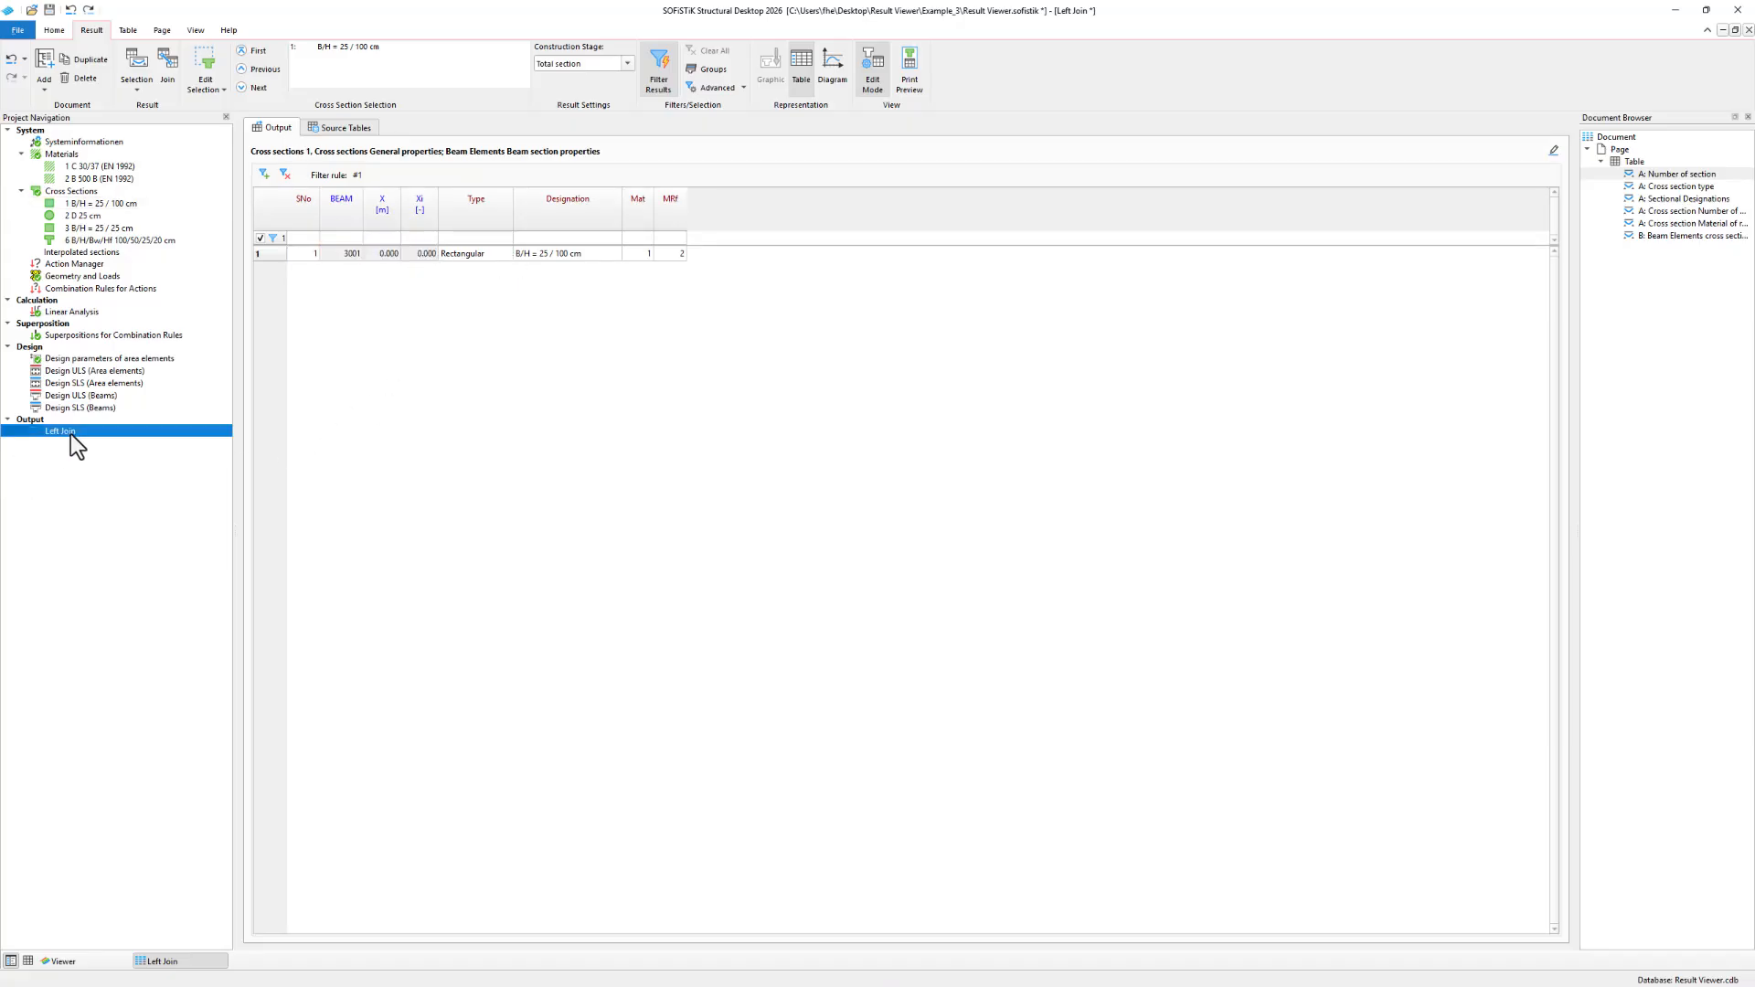
right_click(69, 434)
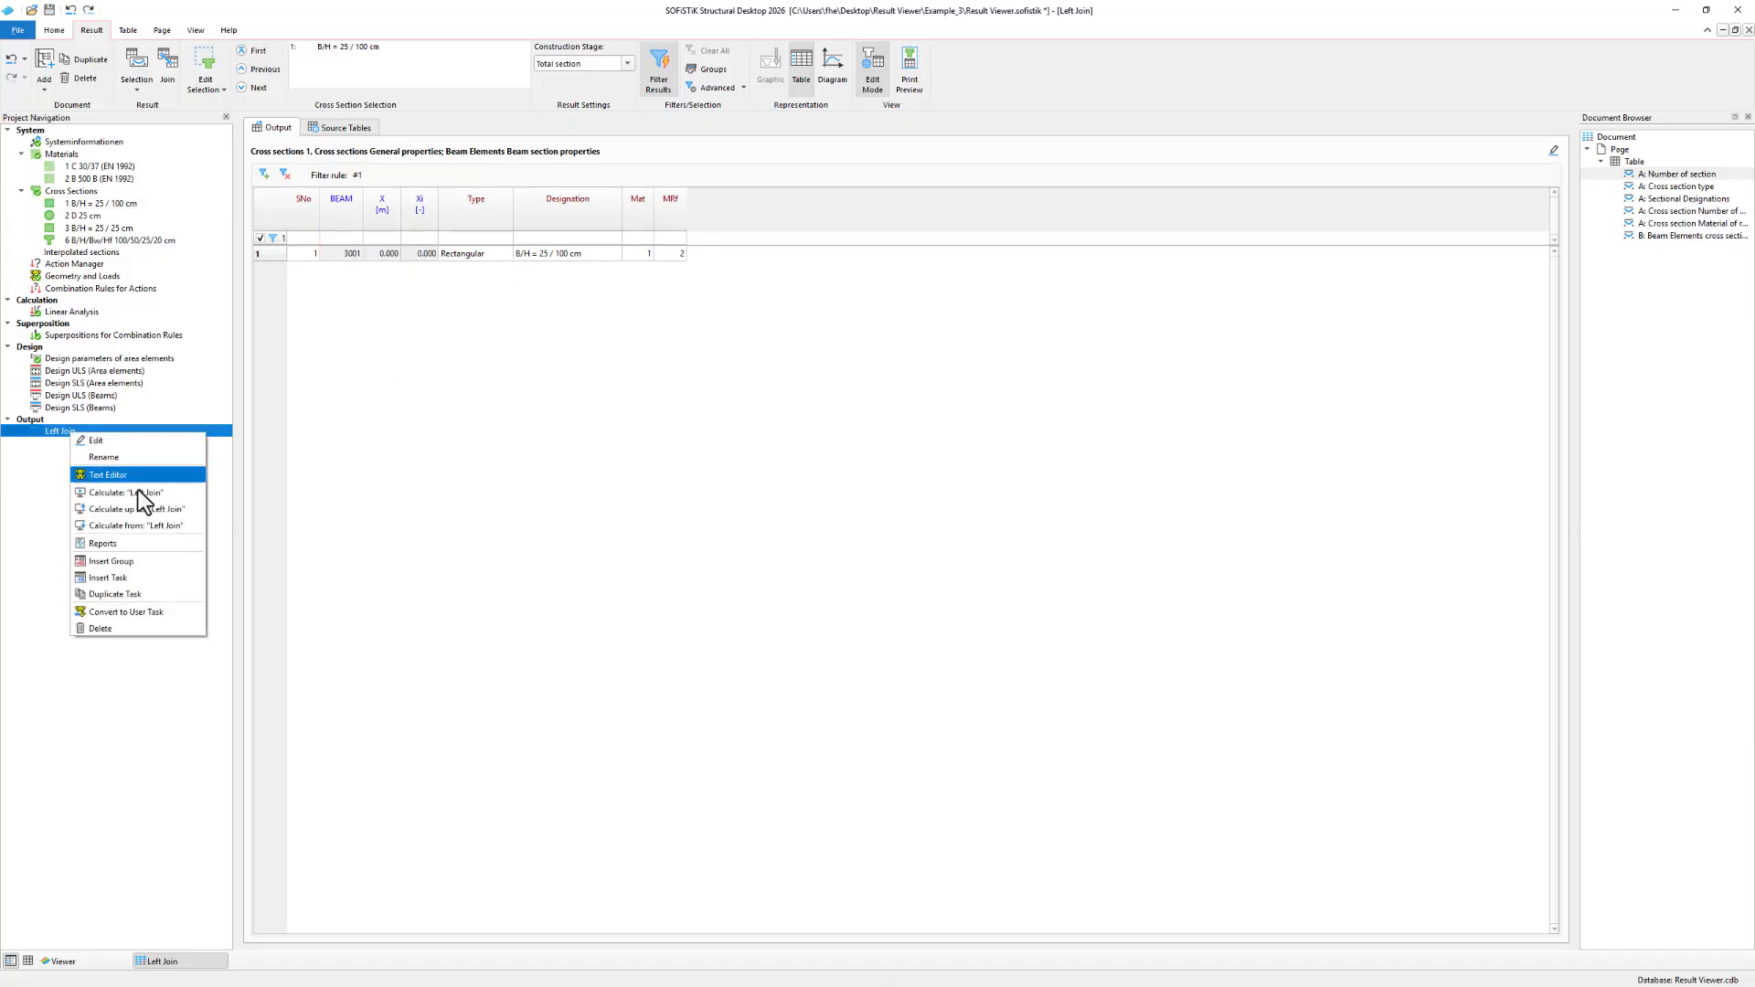
click(155, 593)
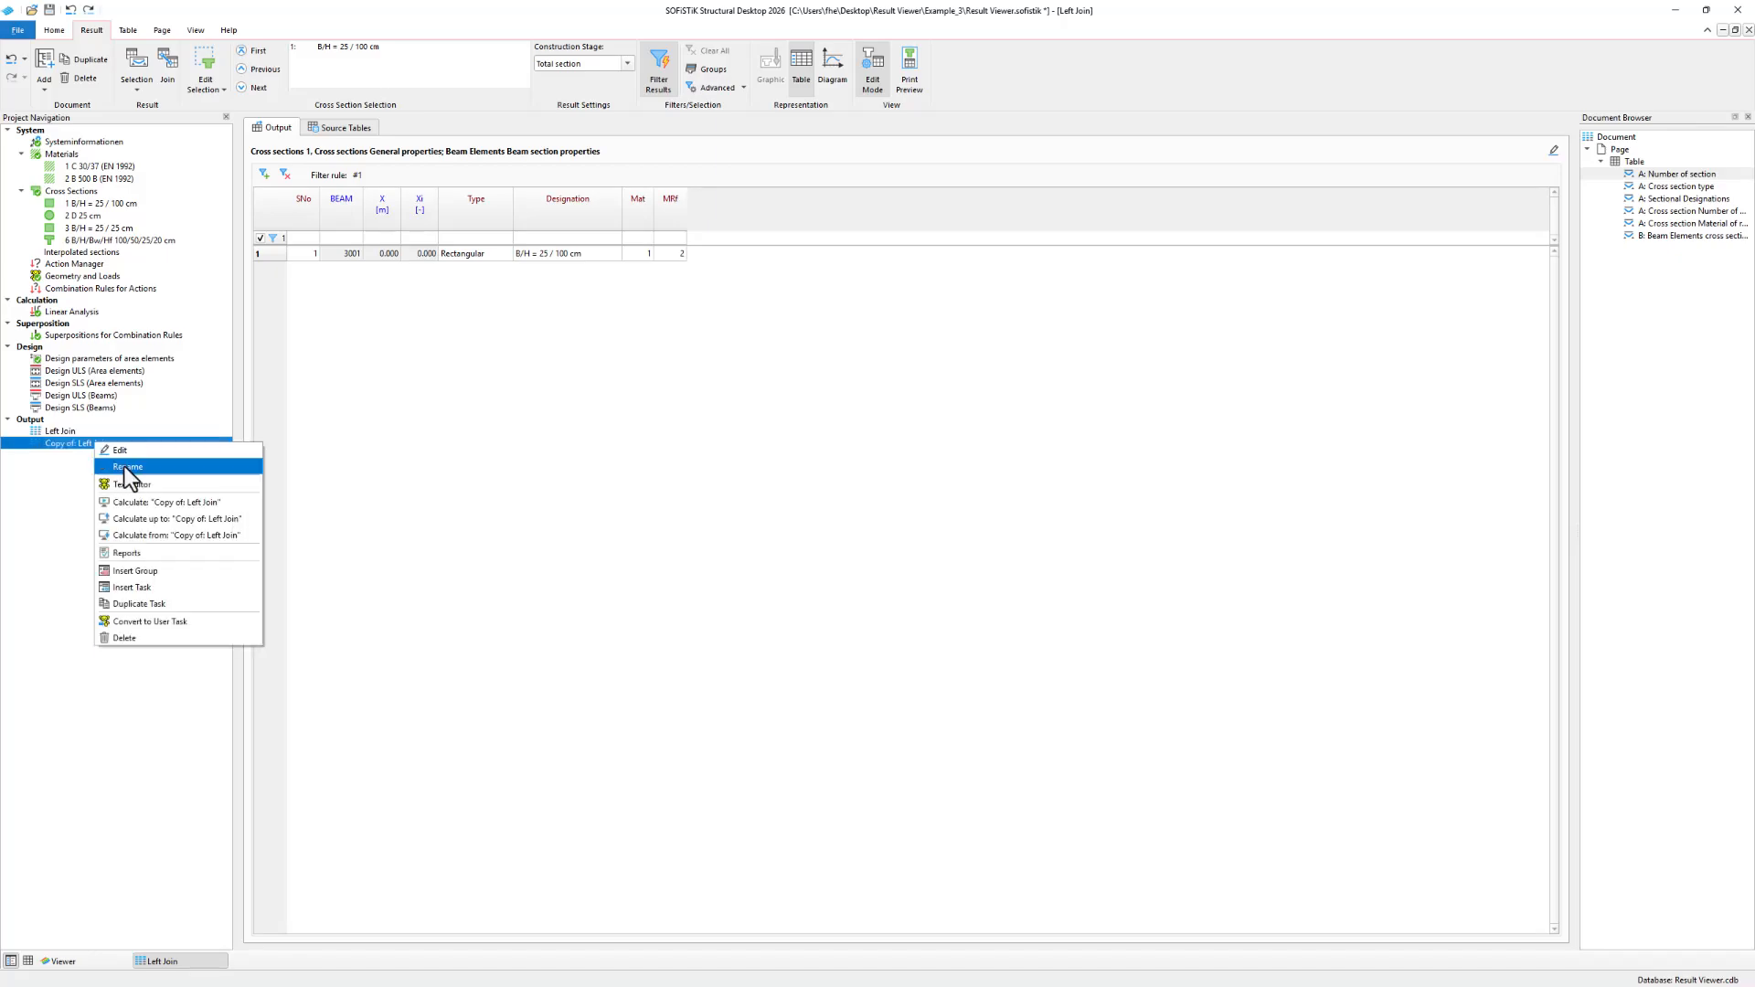
click(124, 466)
text(Right Join)
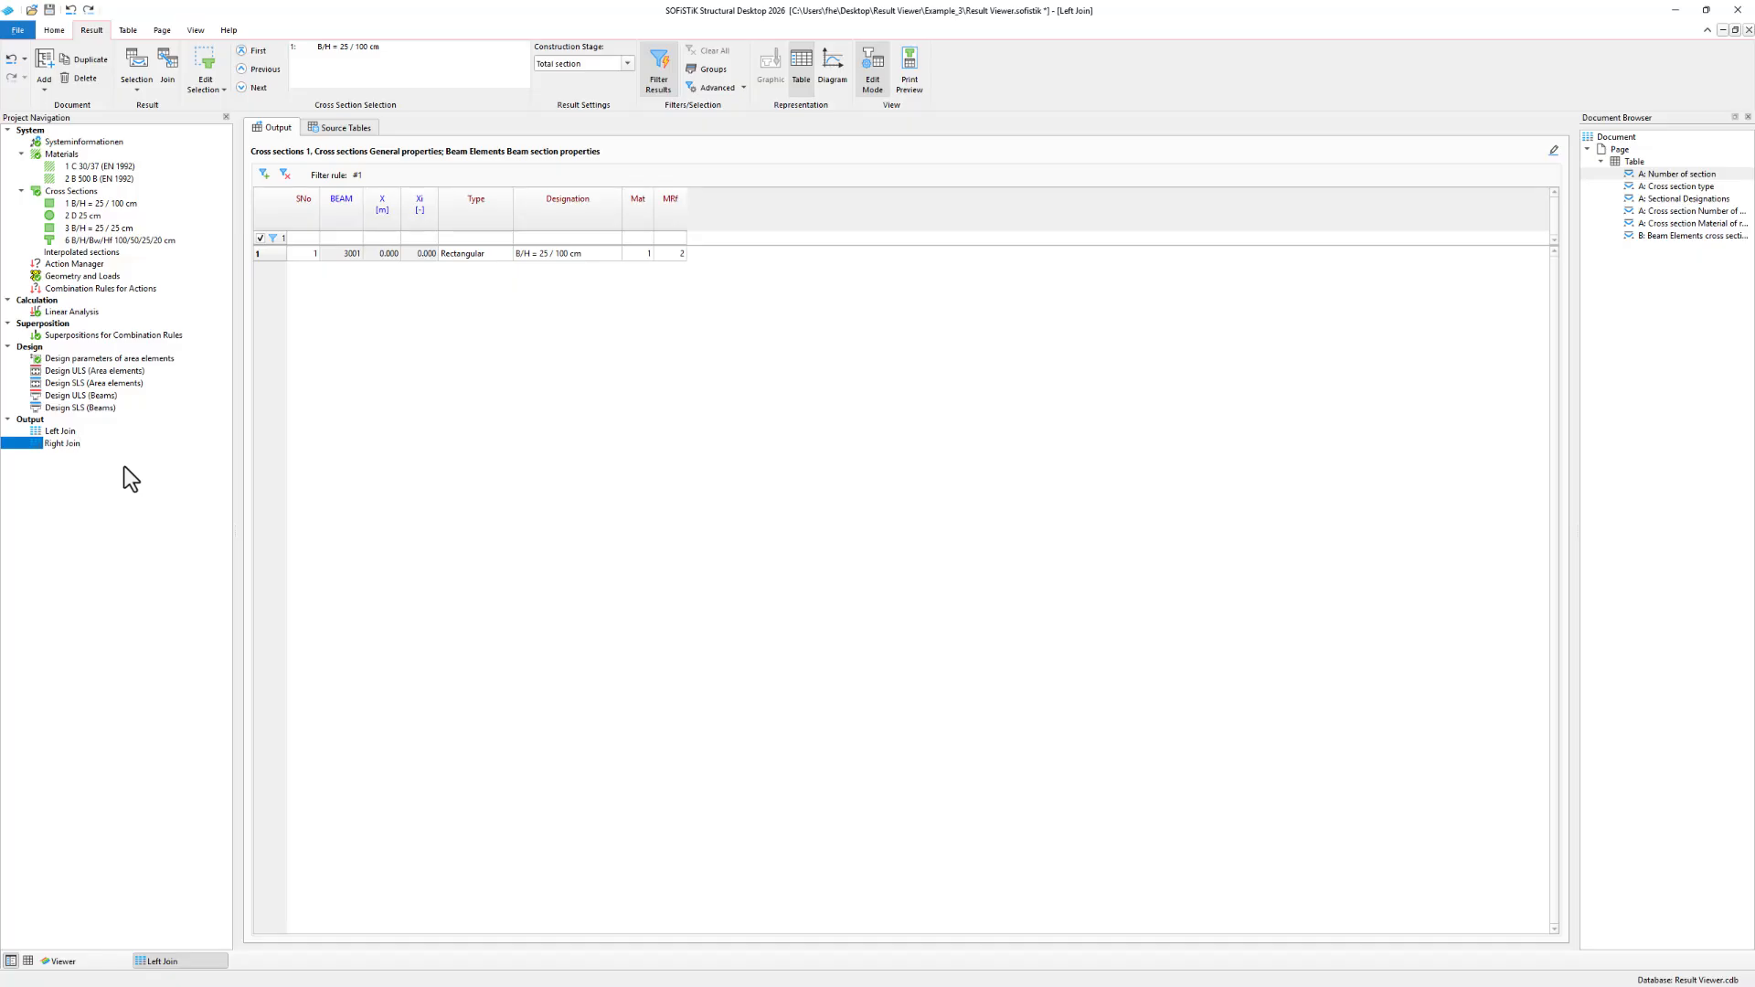
key(Return)
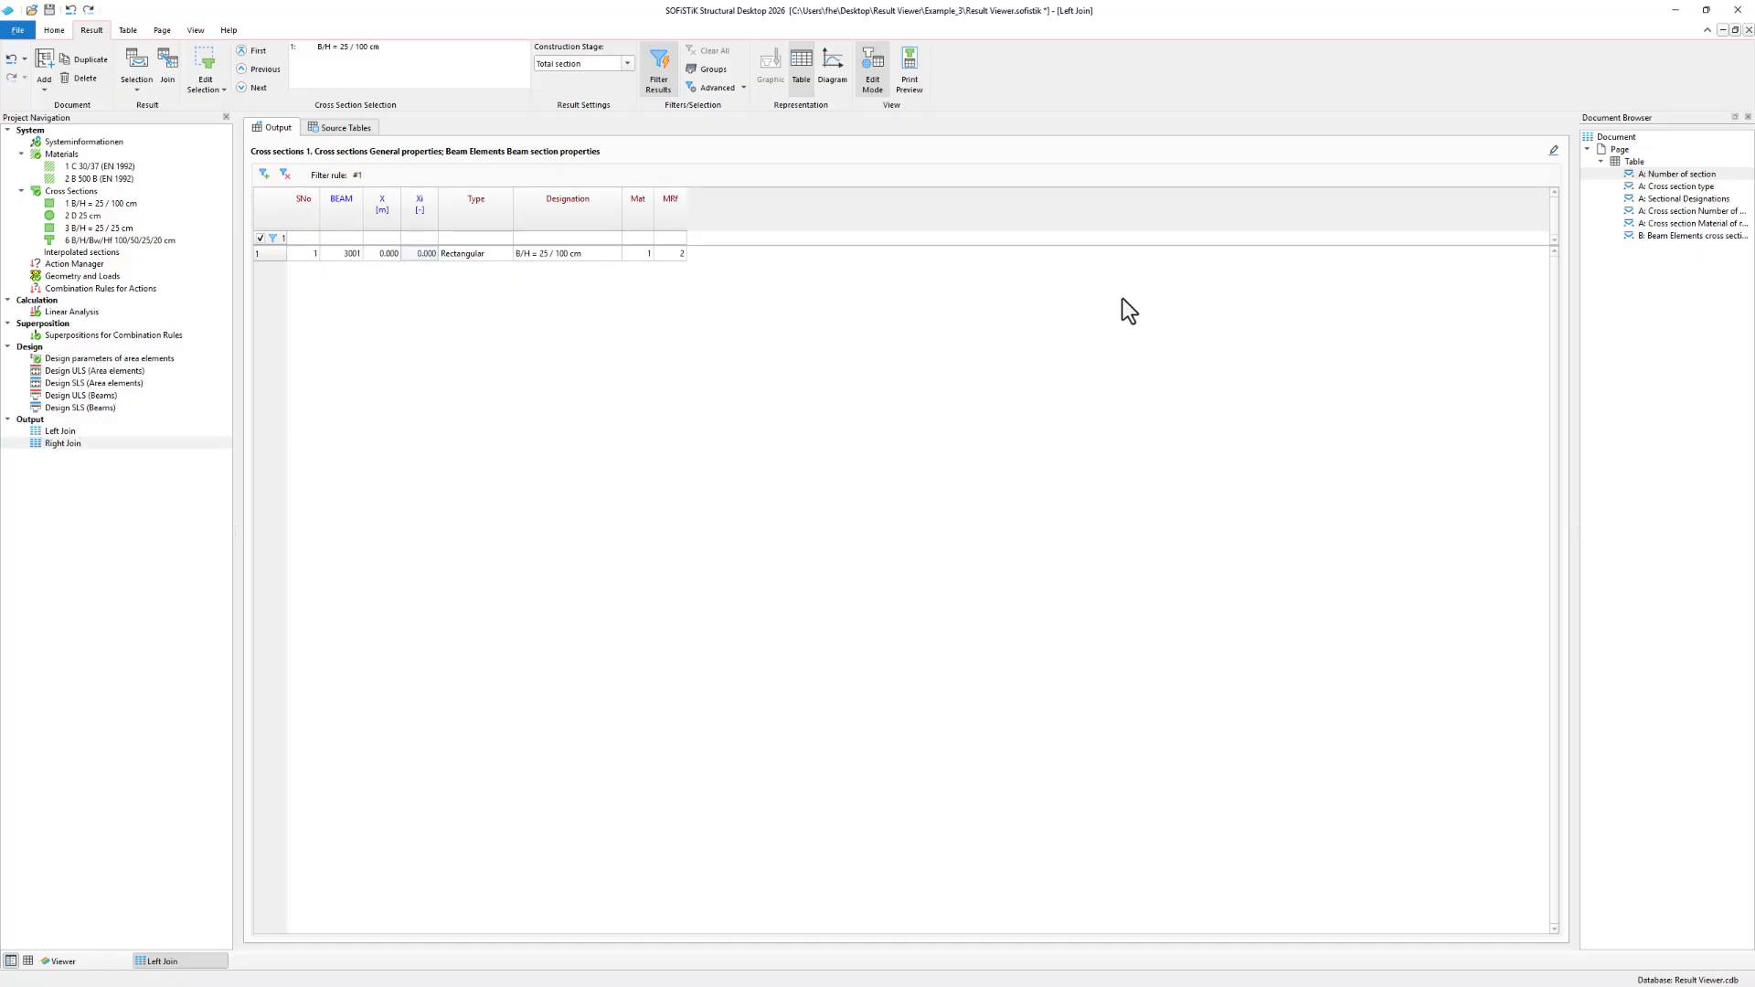
Open the Right Join task and change the join type between A and B to Right Join.
double_click(155, 442)
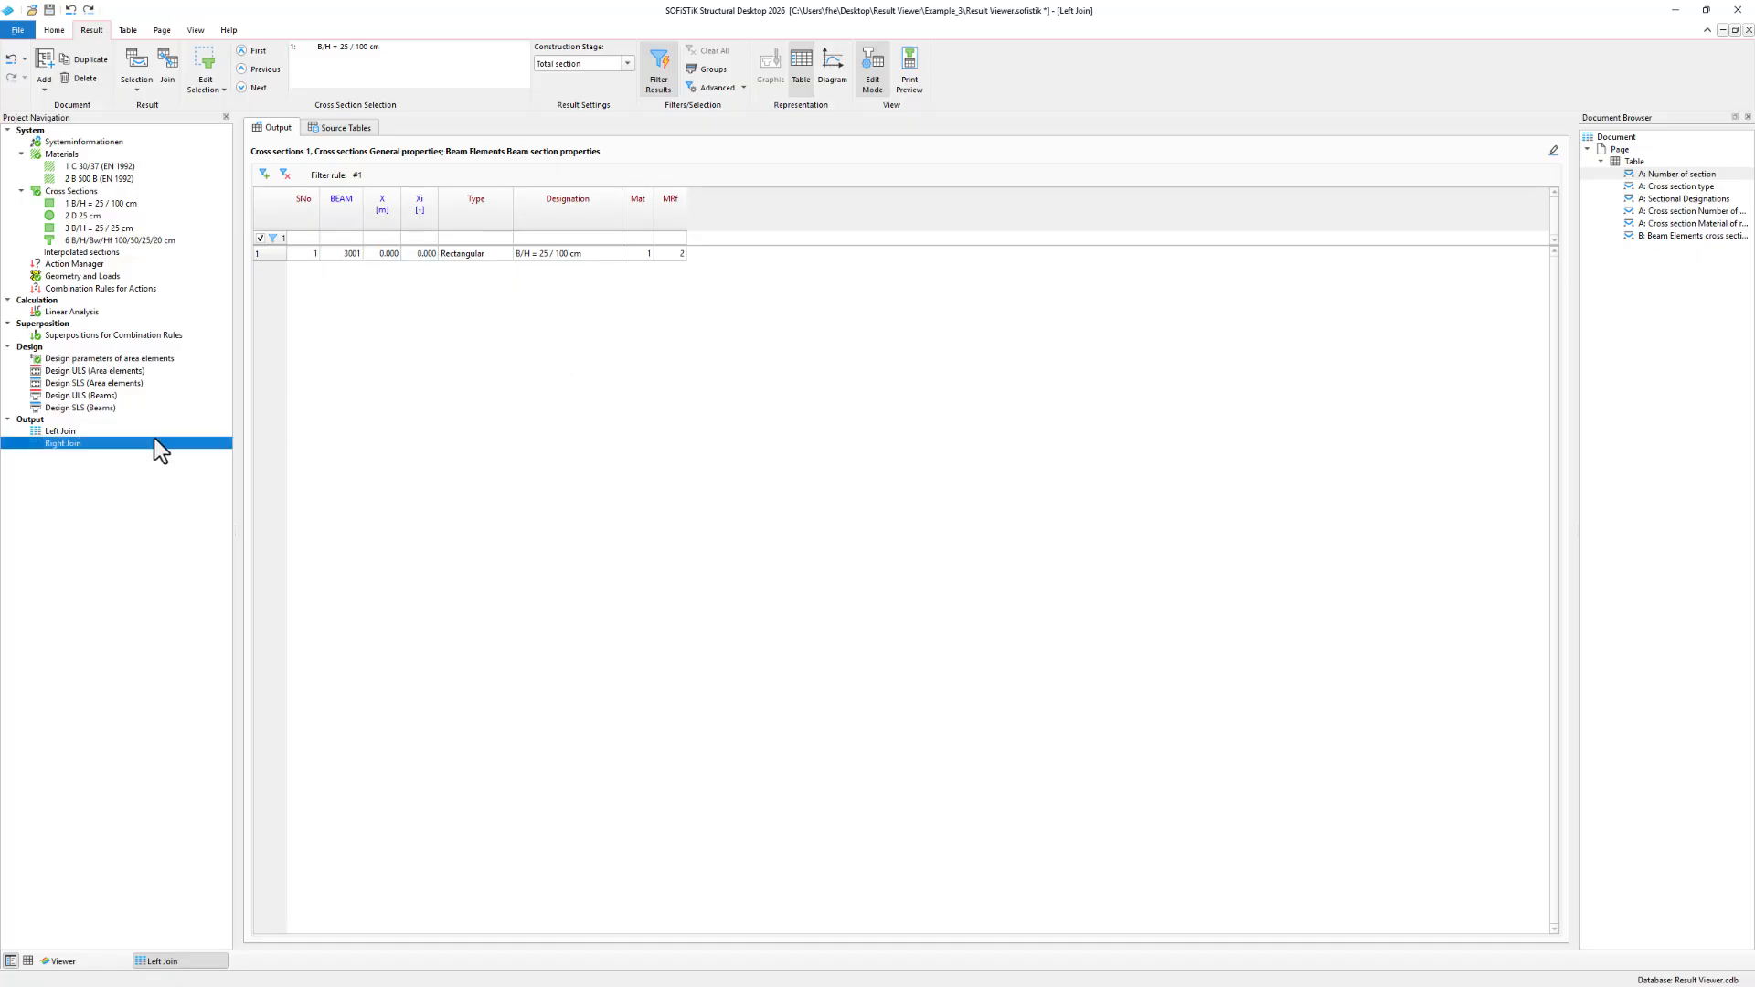
click(1667, 223)
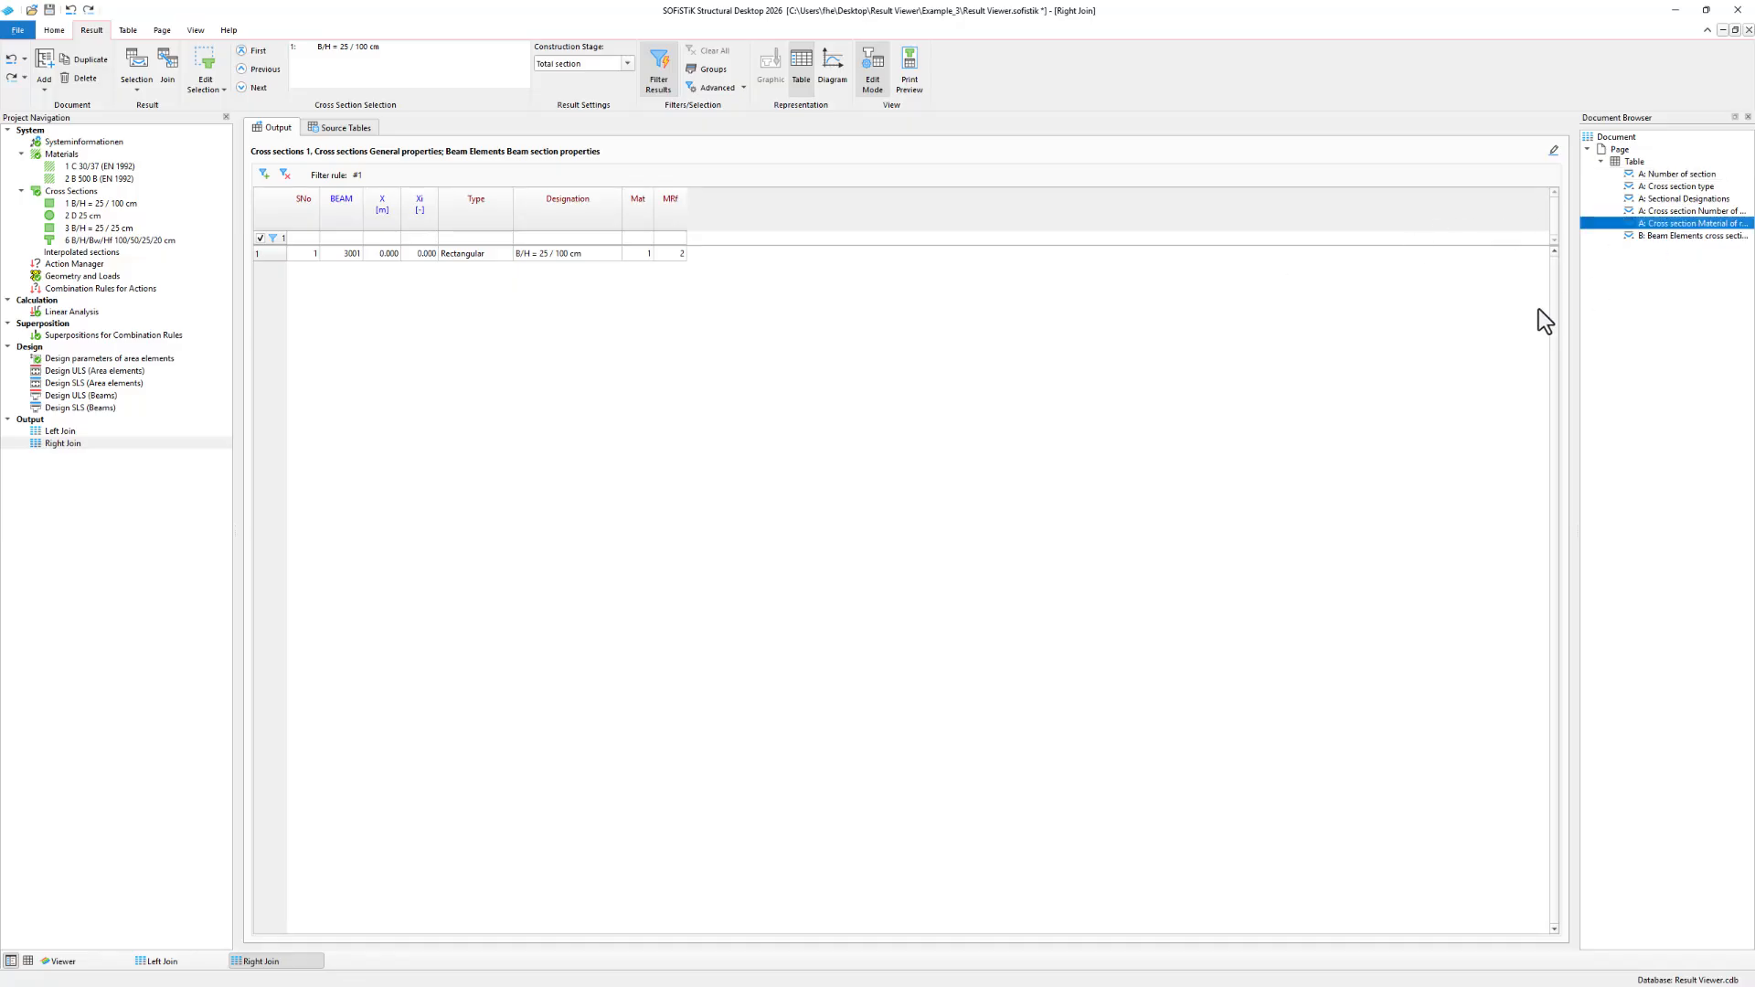
click(166, 79)
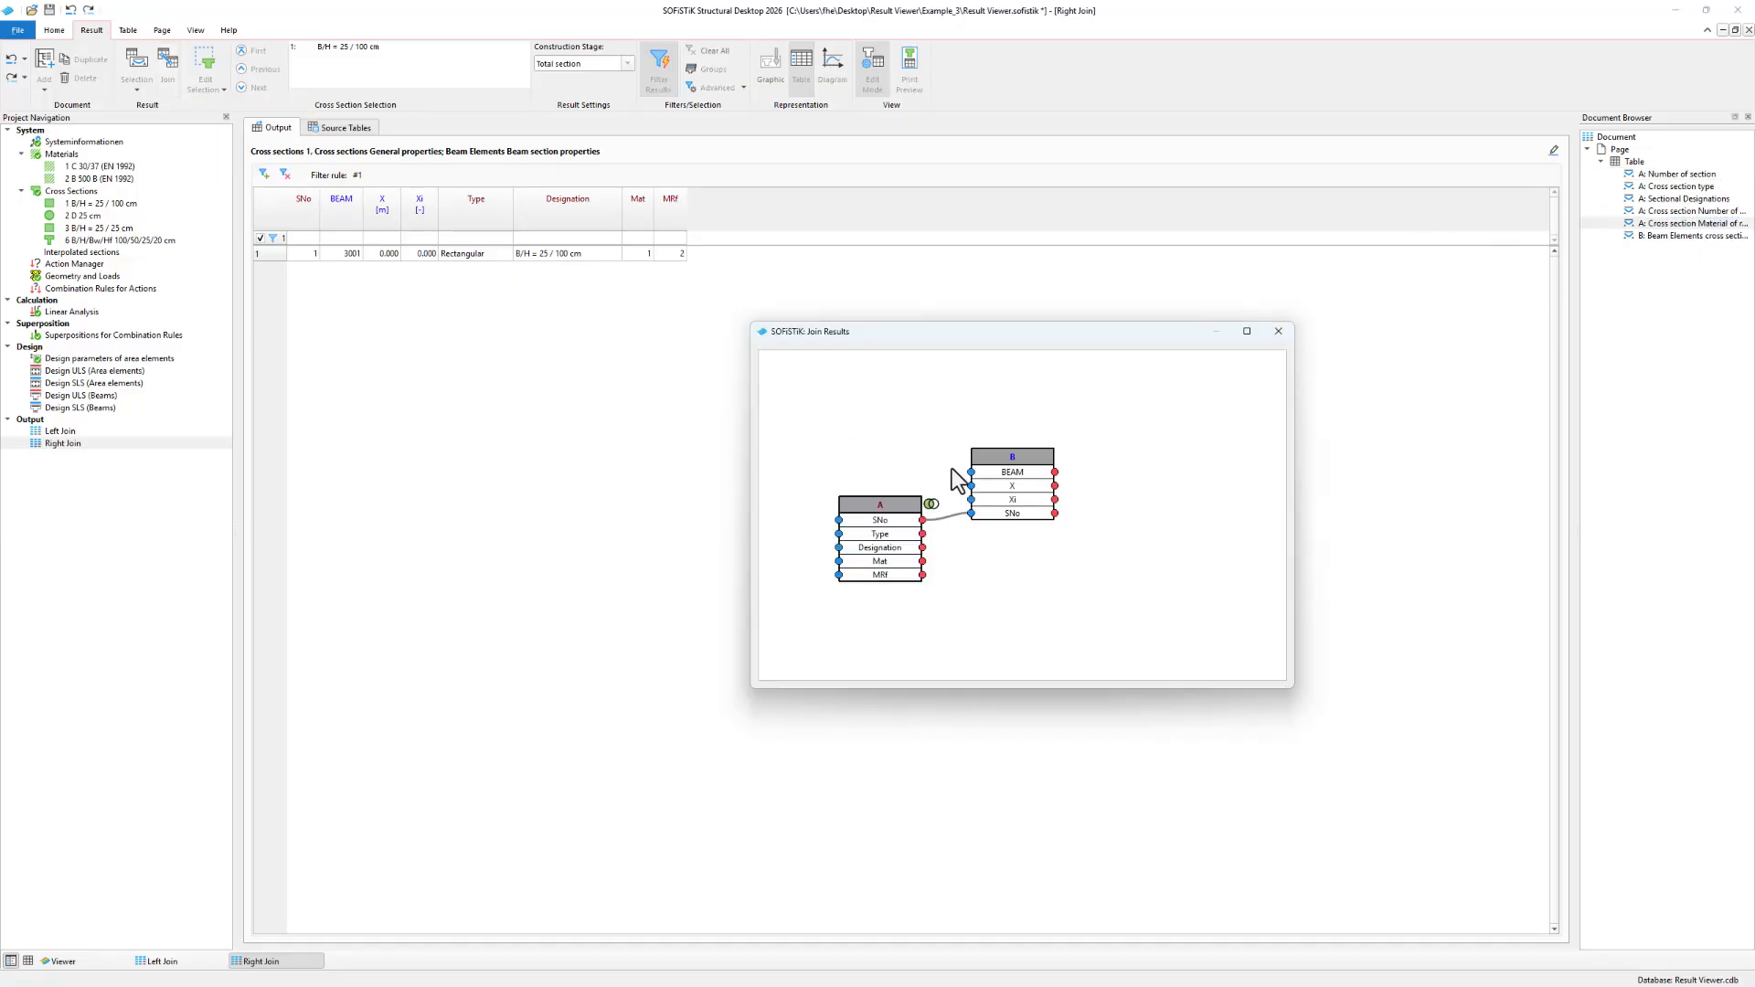
click(932, 507)
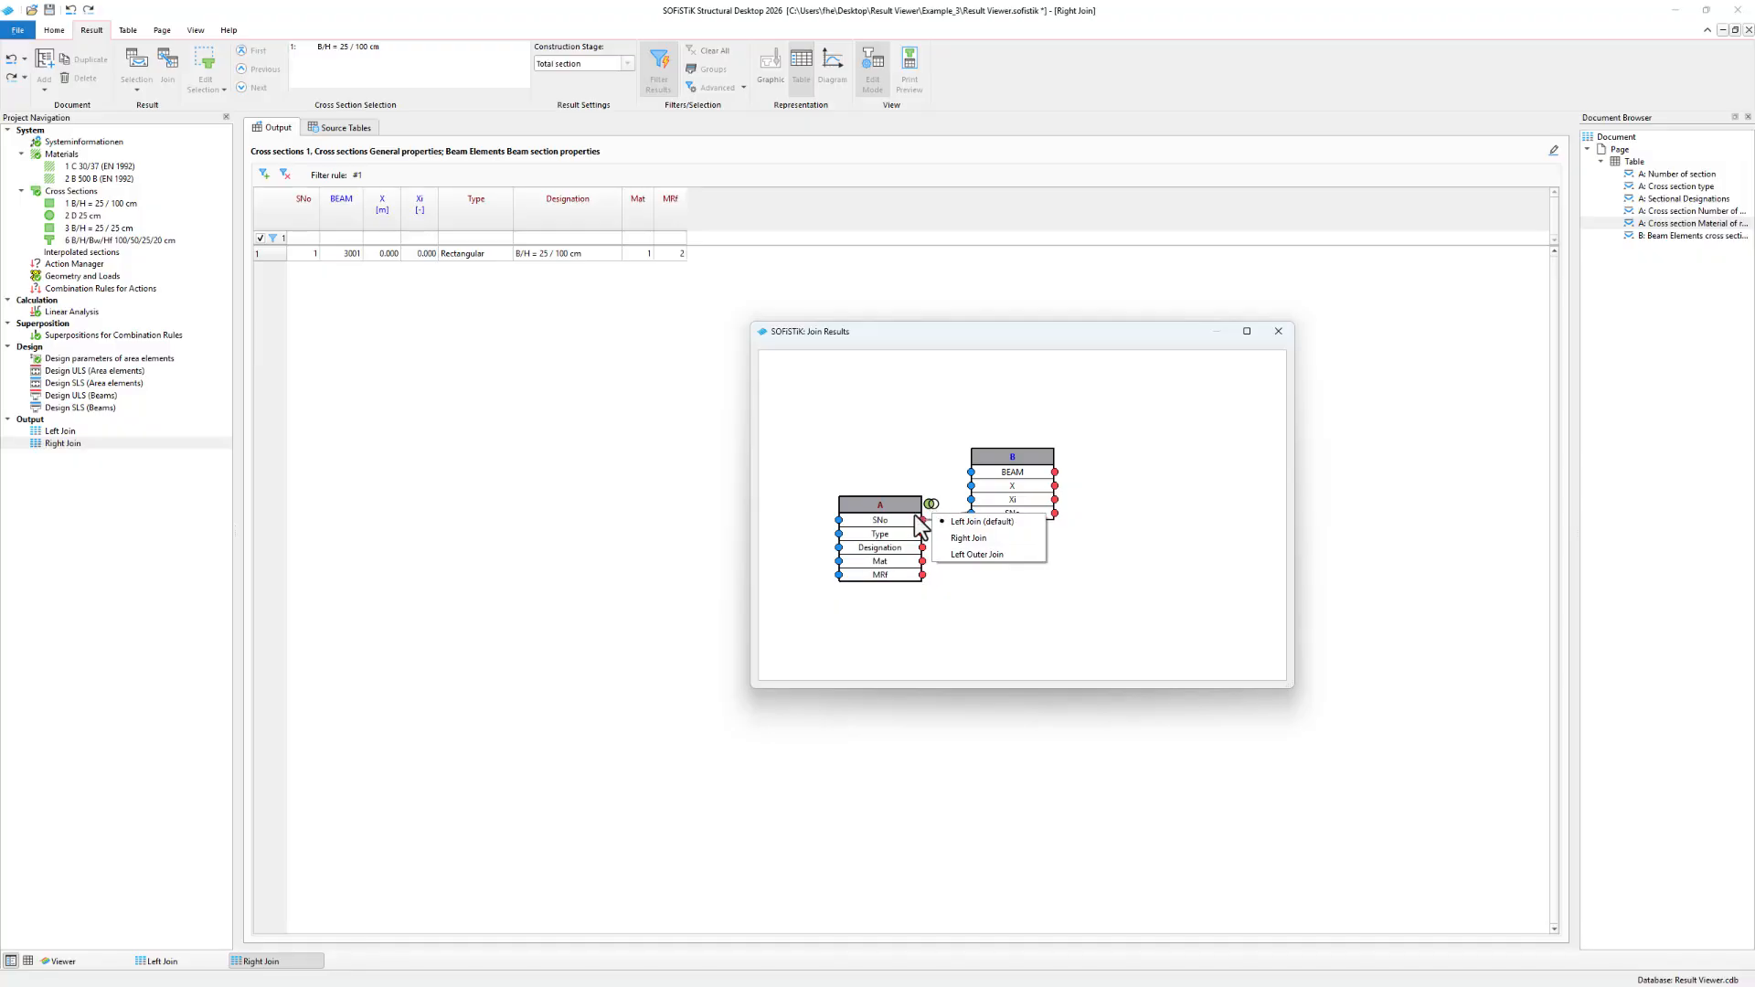
click(927, 484)
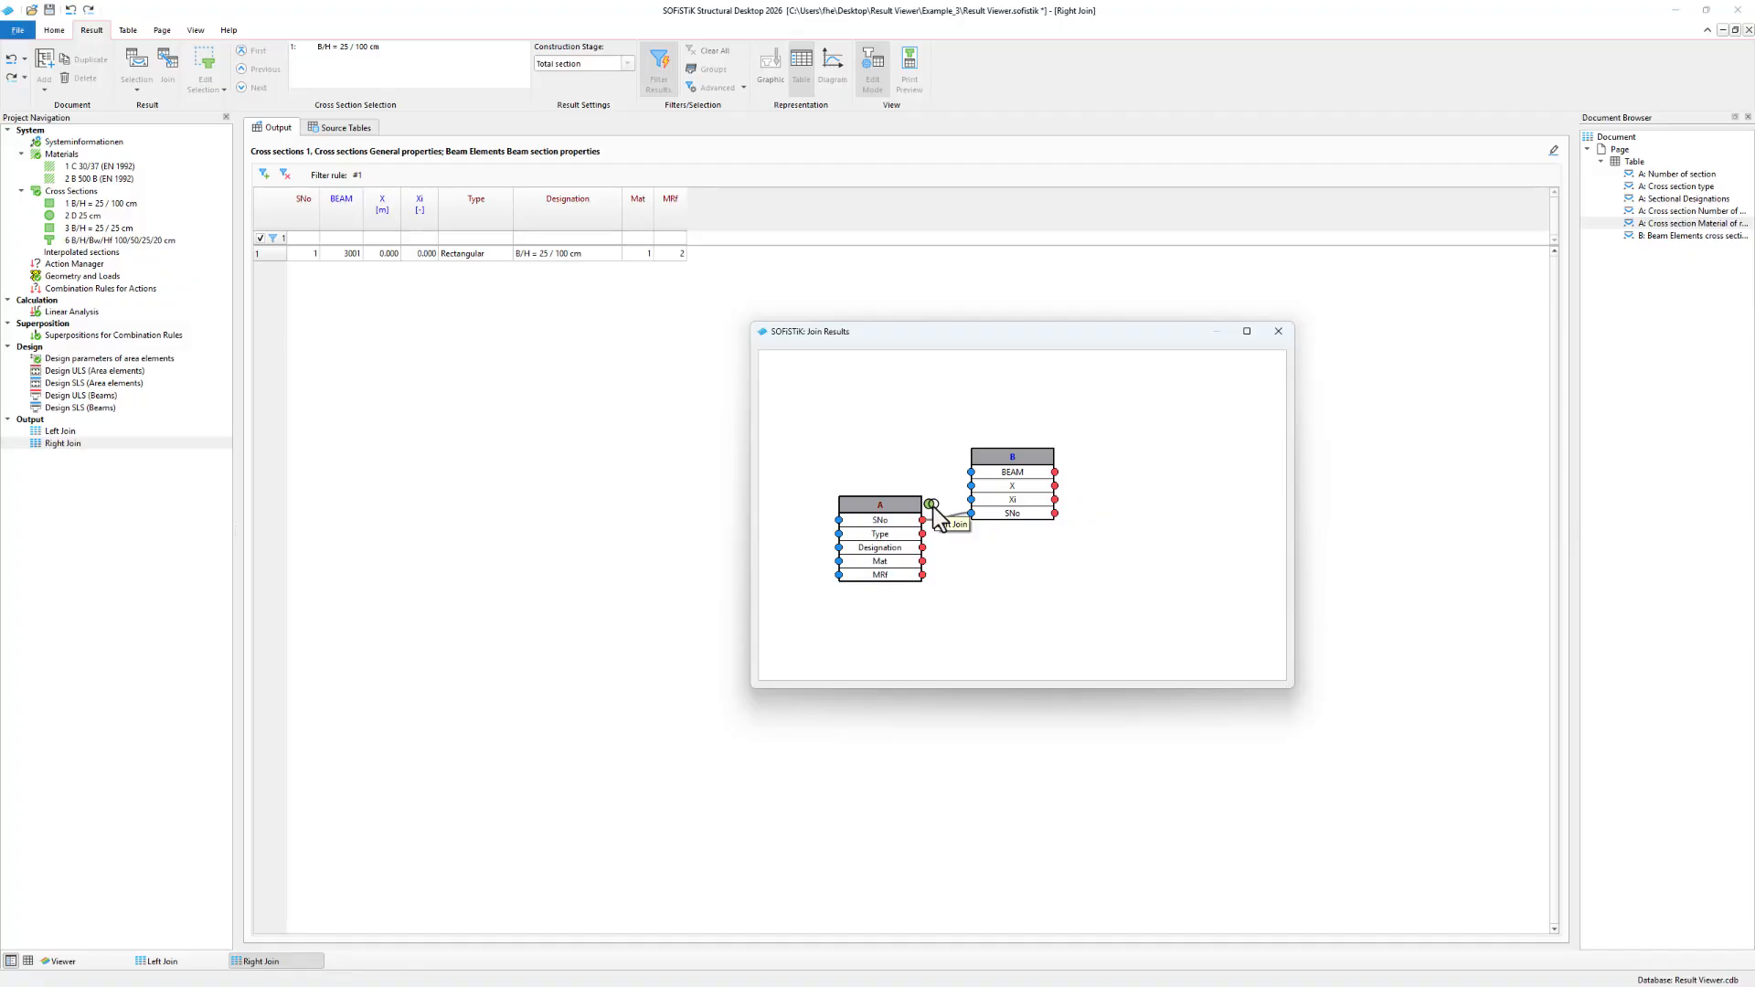
click(934, 511)
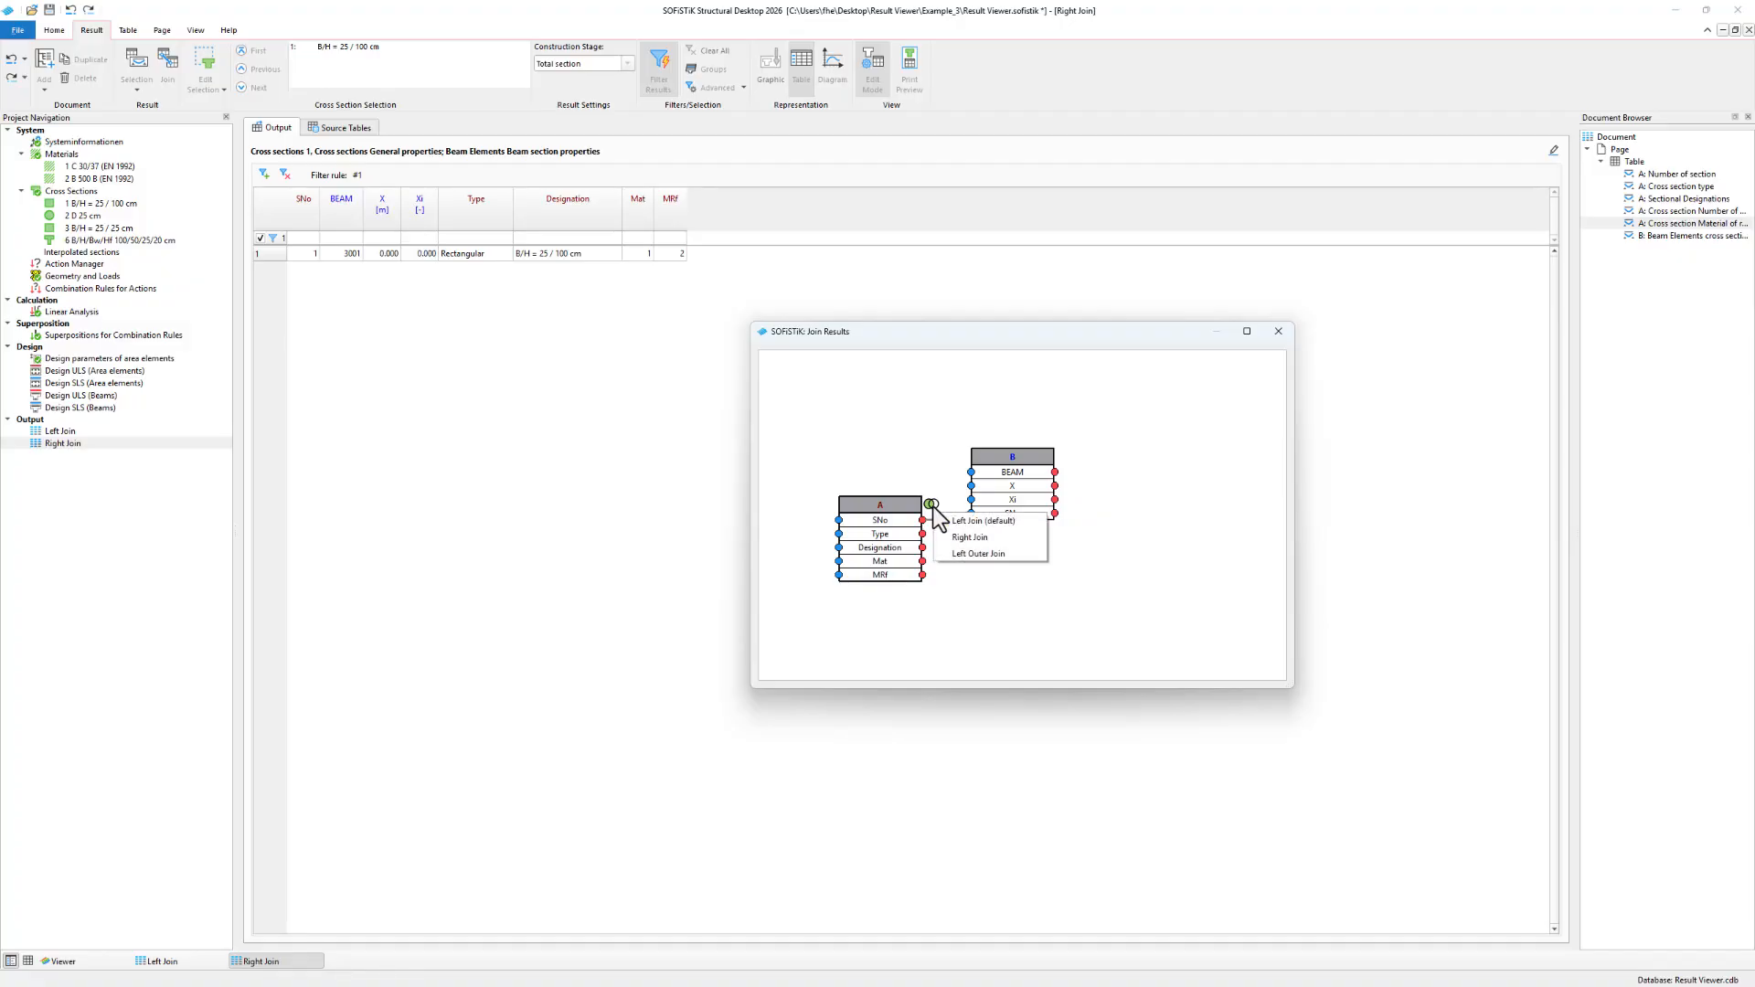
click(995, 531)
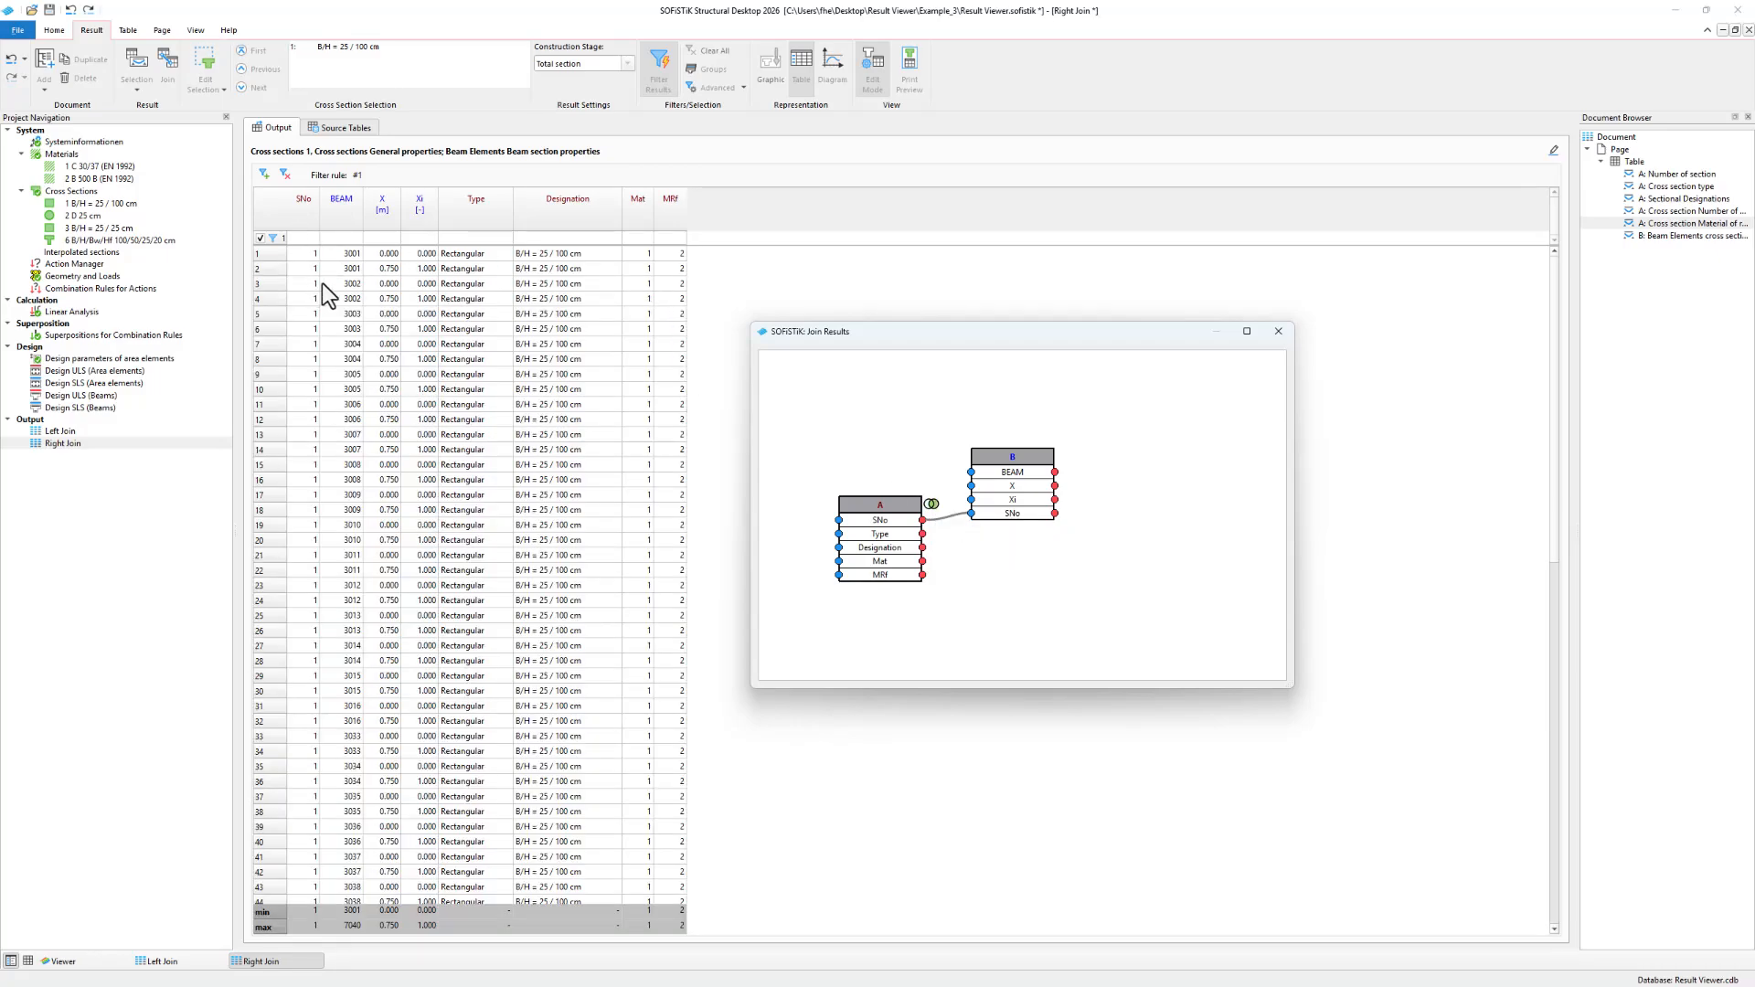
Compare the right-joined output with the SNo values in source tables Result B and Result A, and close the join editor.
scroll(332, 766, down, 15)
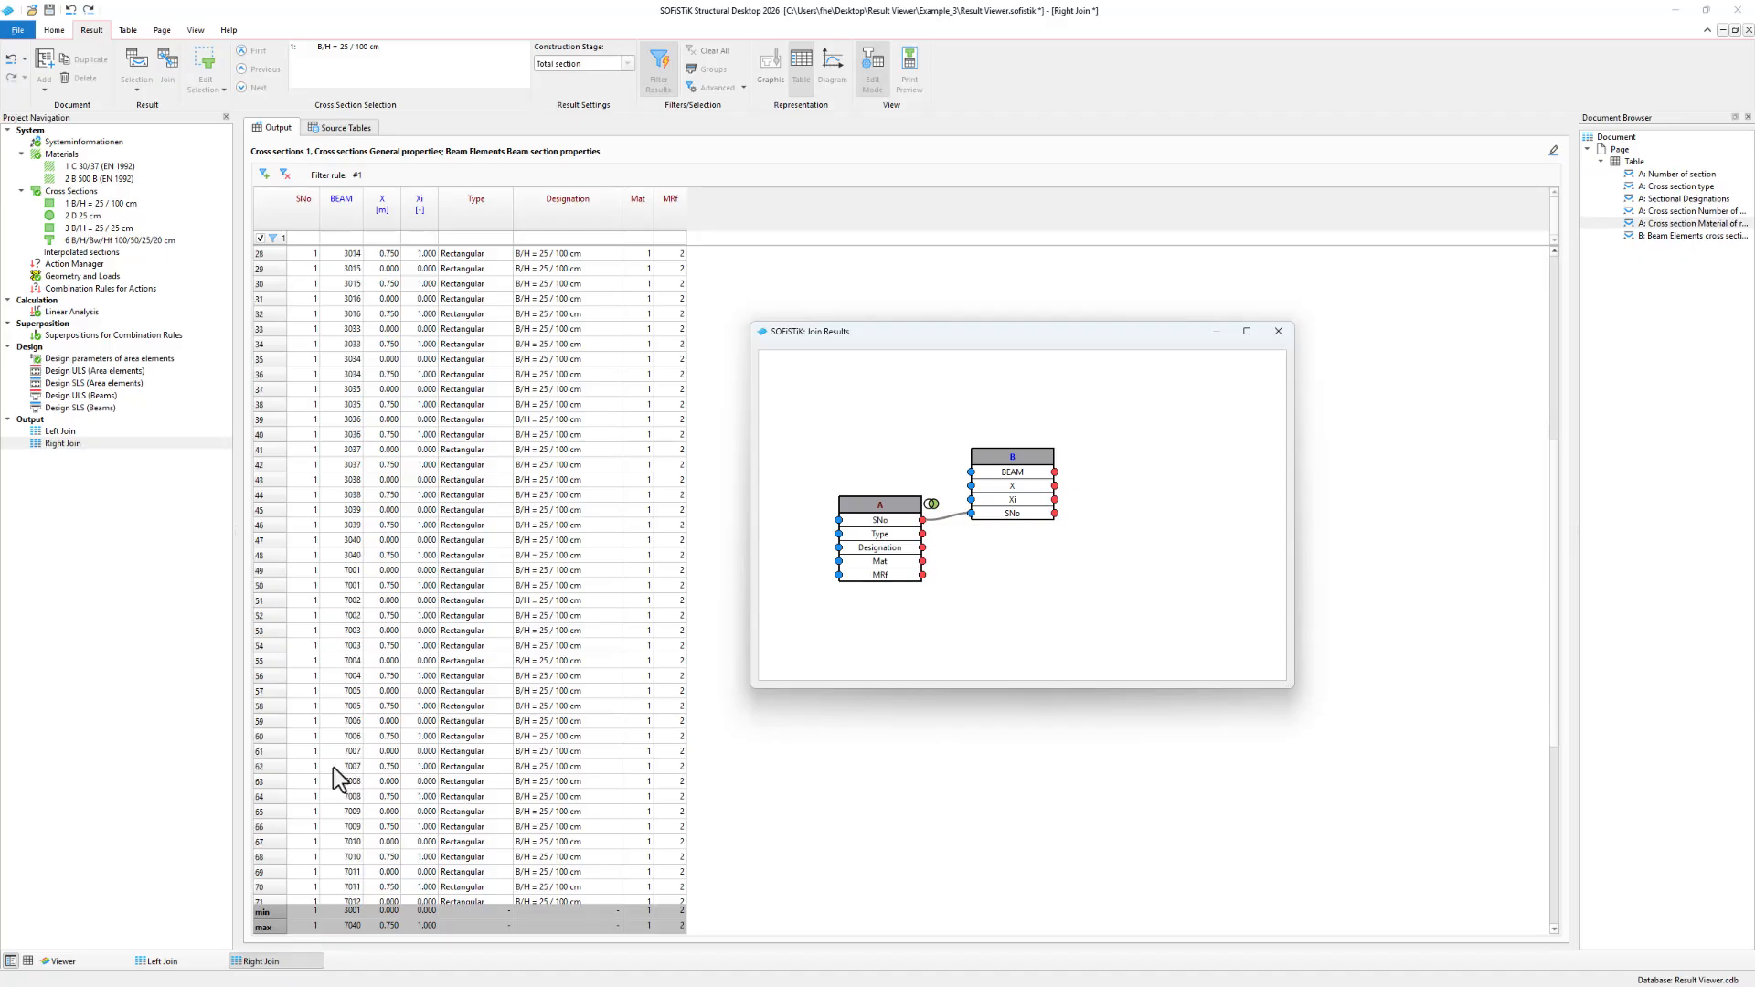
scroll(333, 766, up, 15)
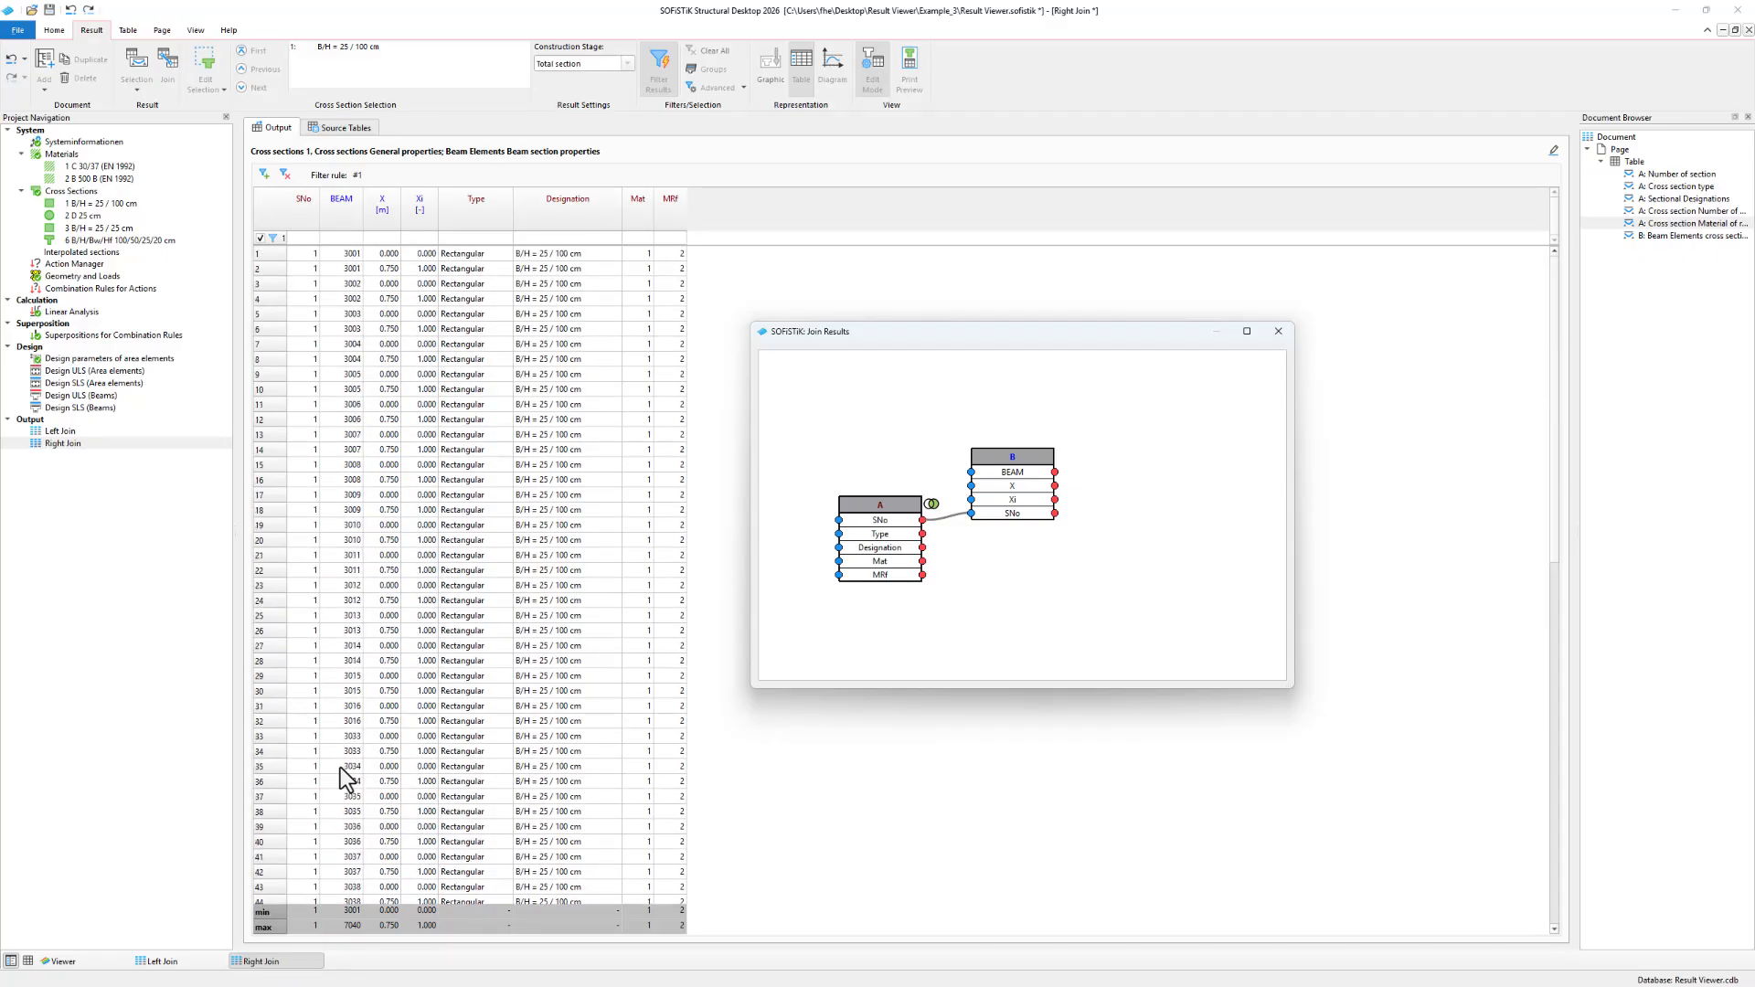
click(316, 130)
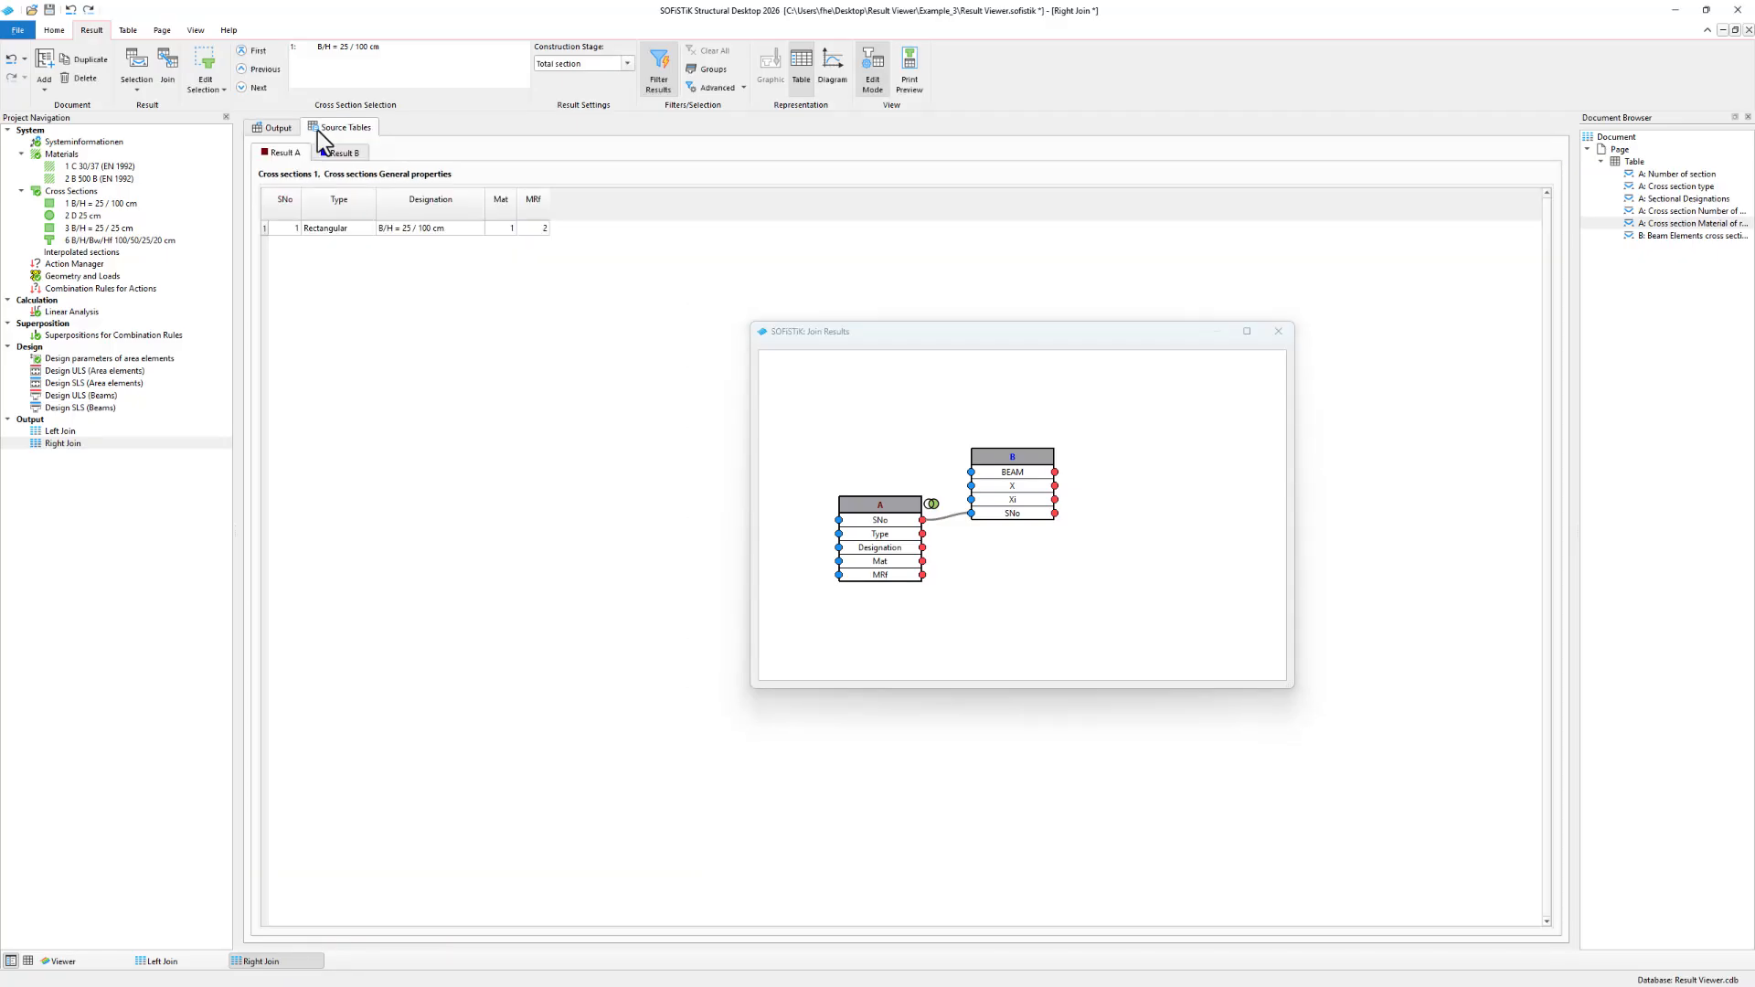
click(338, 153)
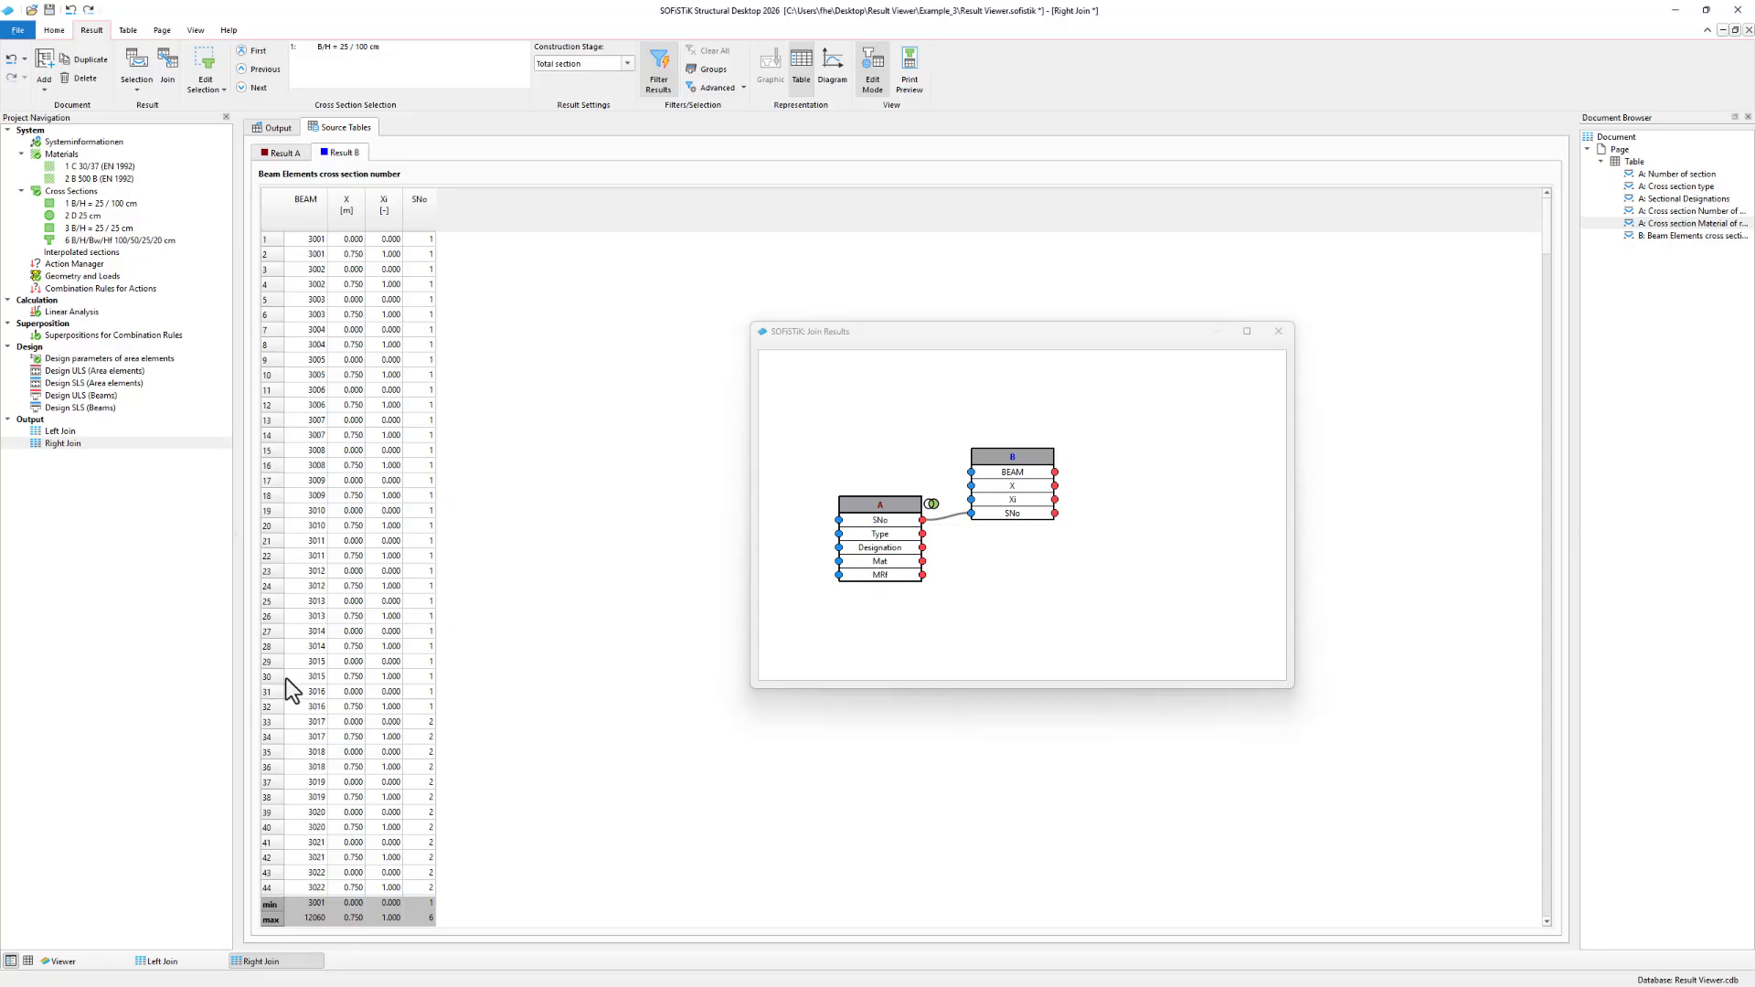
scroll(304, 809, down, 7)
drag(424, 645, 422, 722)
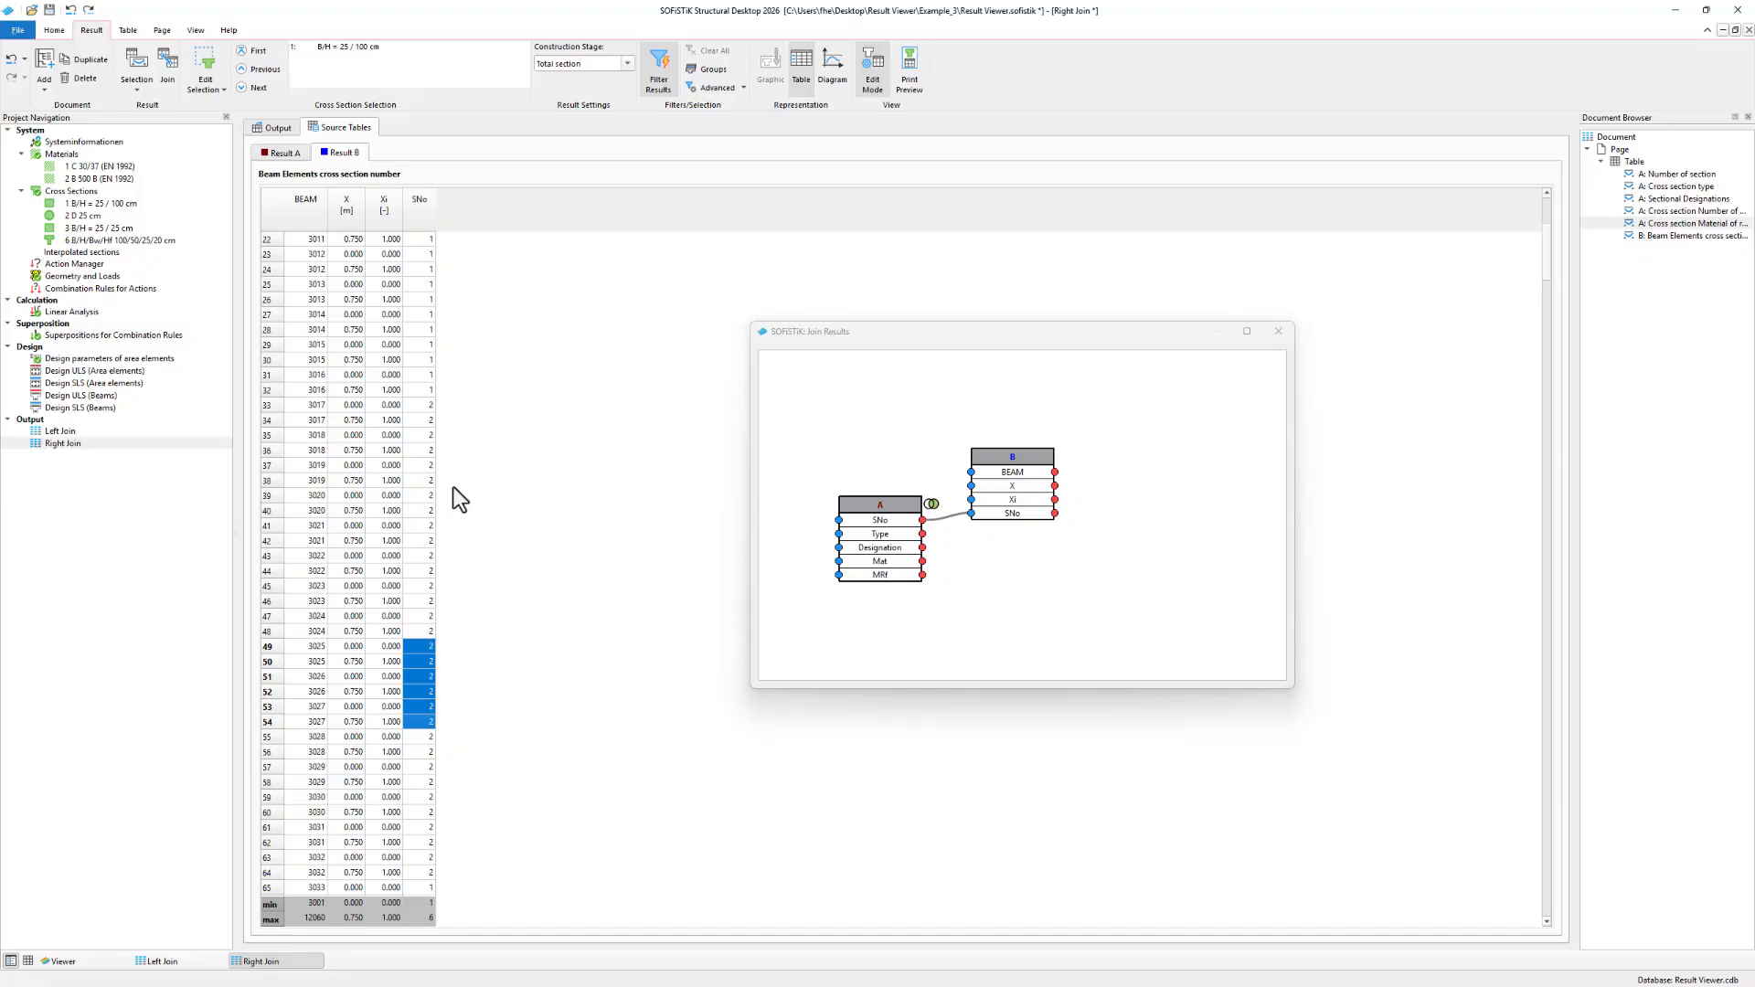
click(282, 154)
click(294, 229)
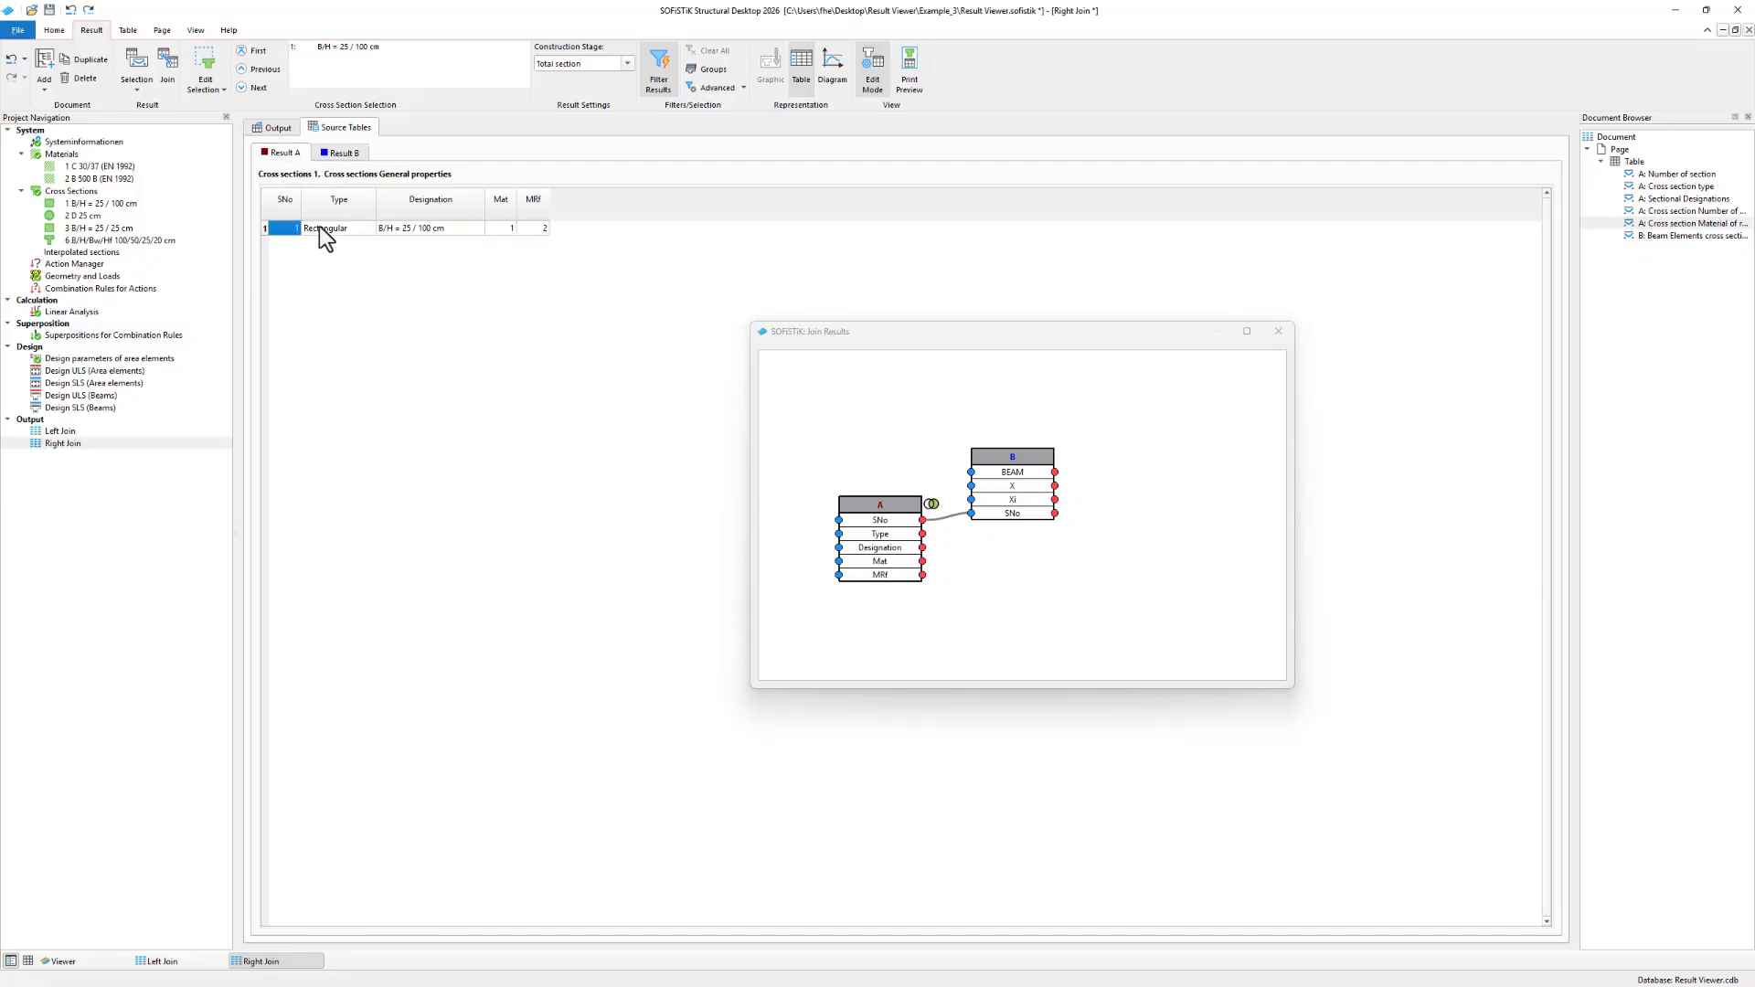
click(280, 131)
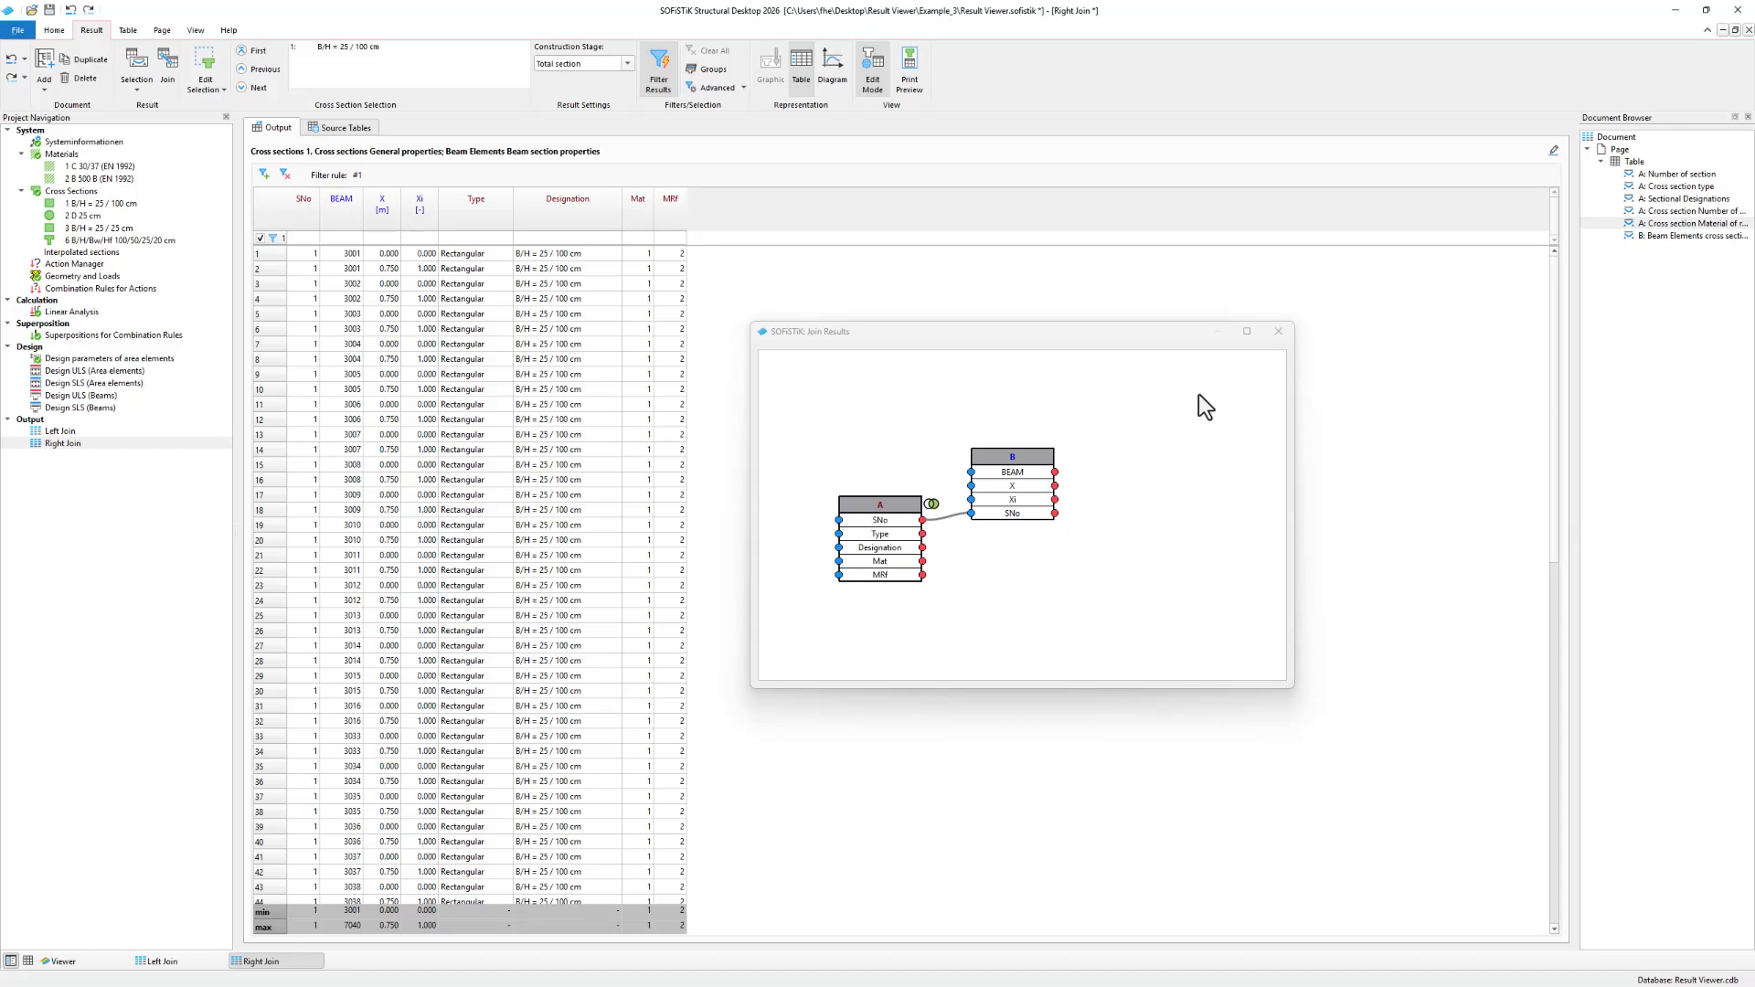
click(1281, 337)
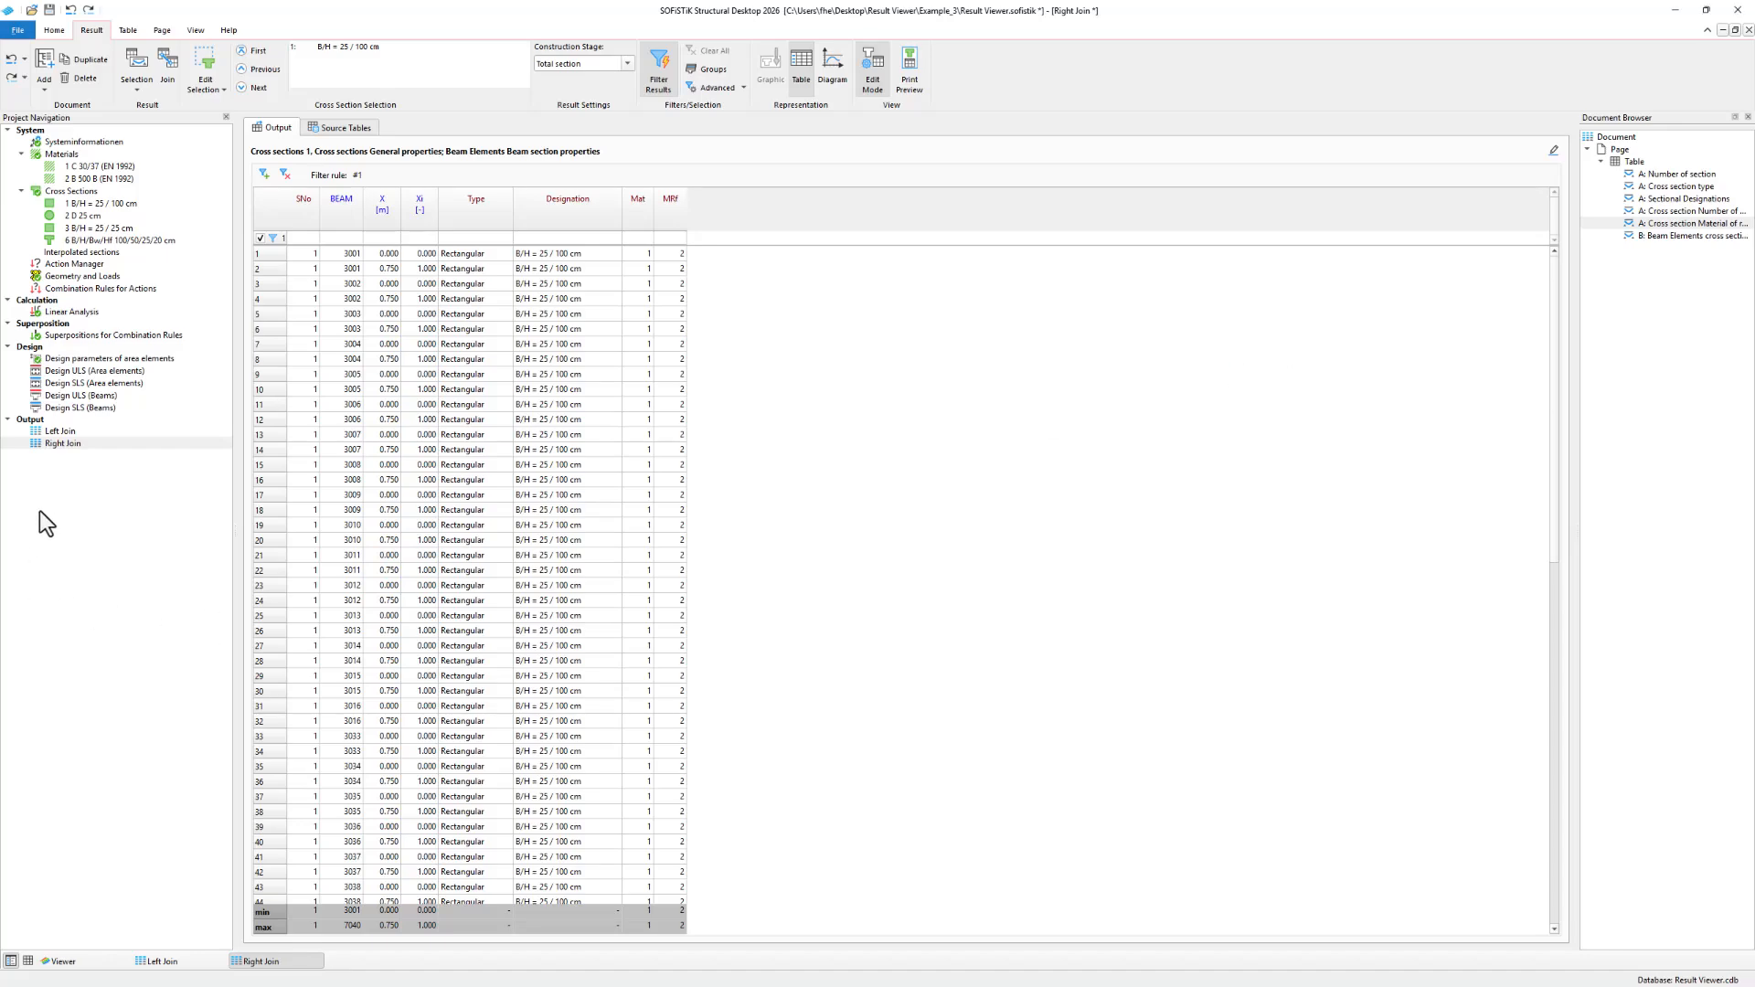
Insert a new Interactive Lists and Graphics task below Right Join in the project's Output group.
right_click(58, 486)
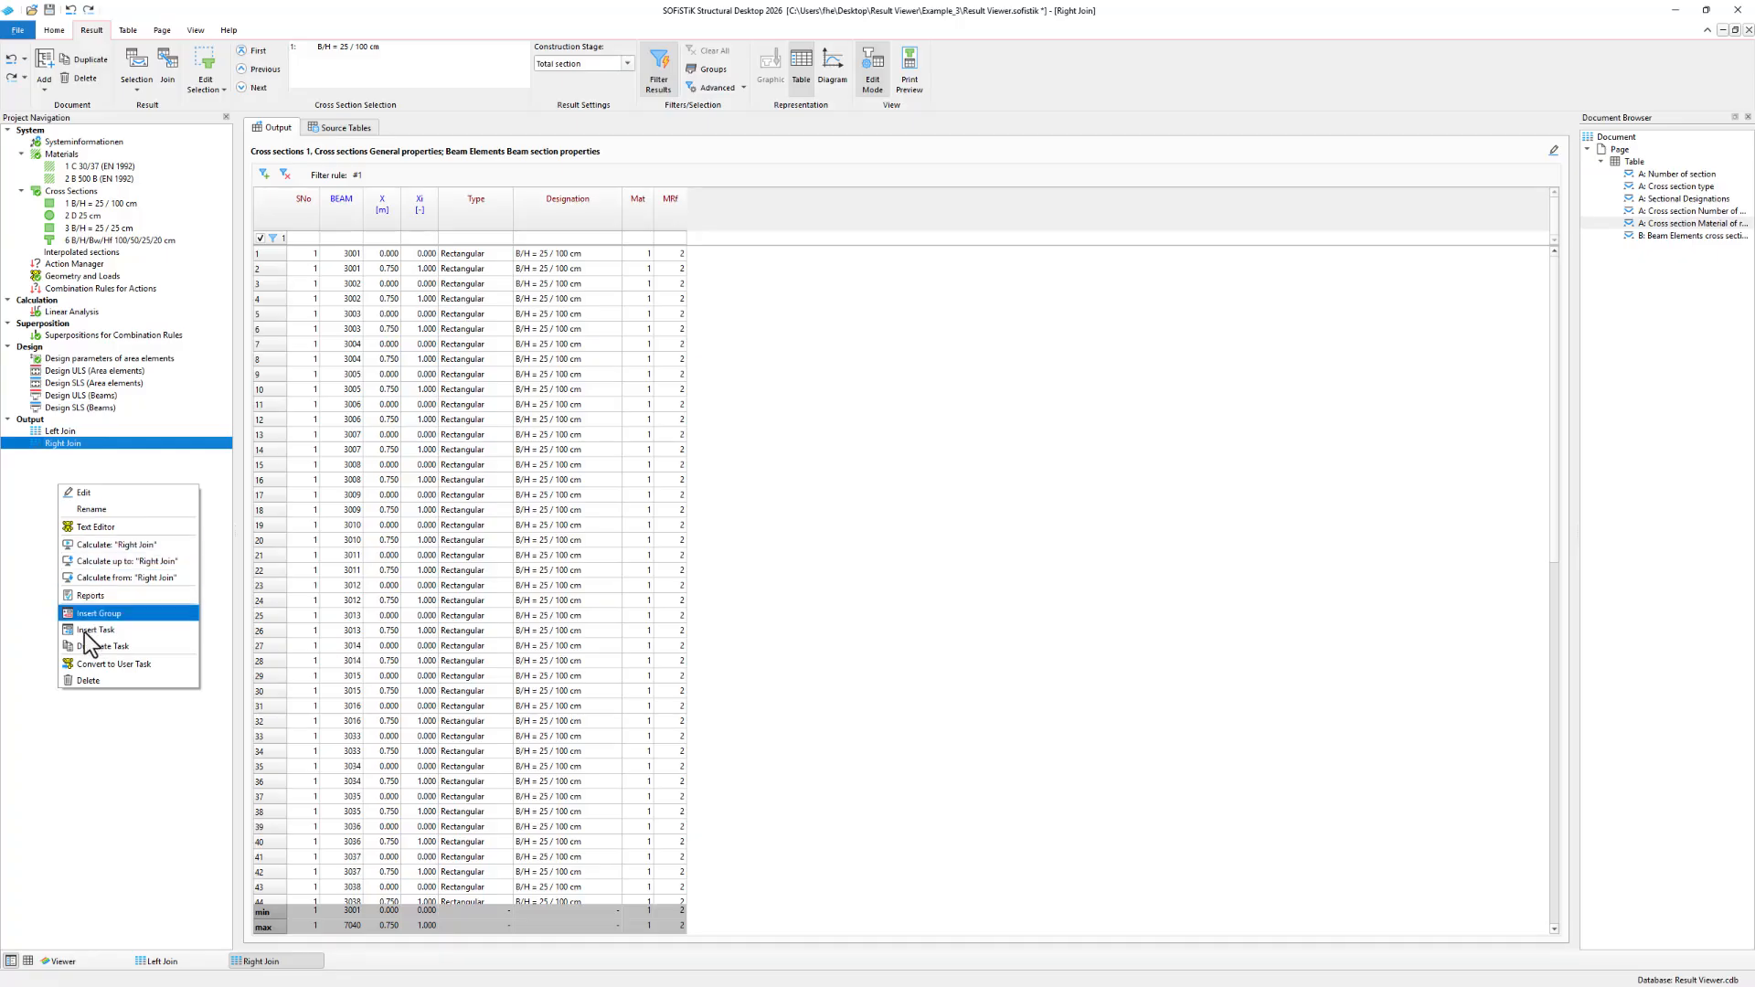
click(85, 632)
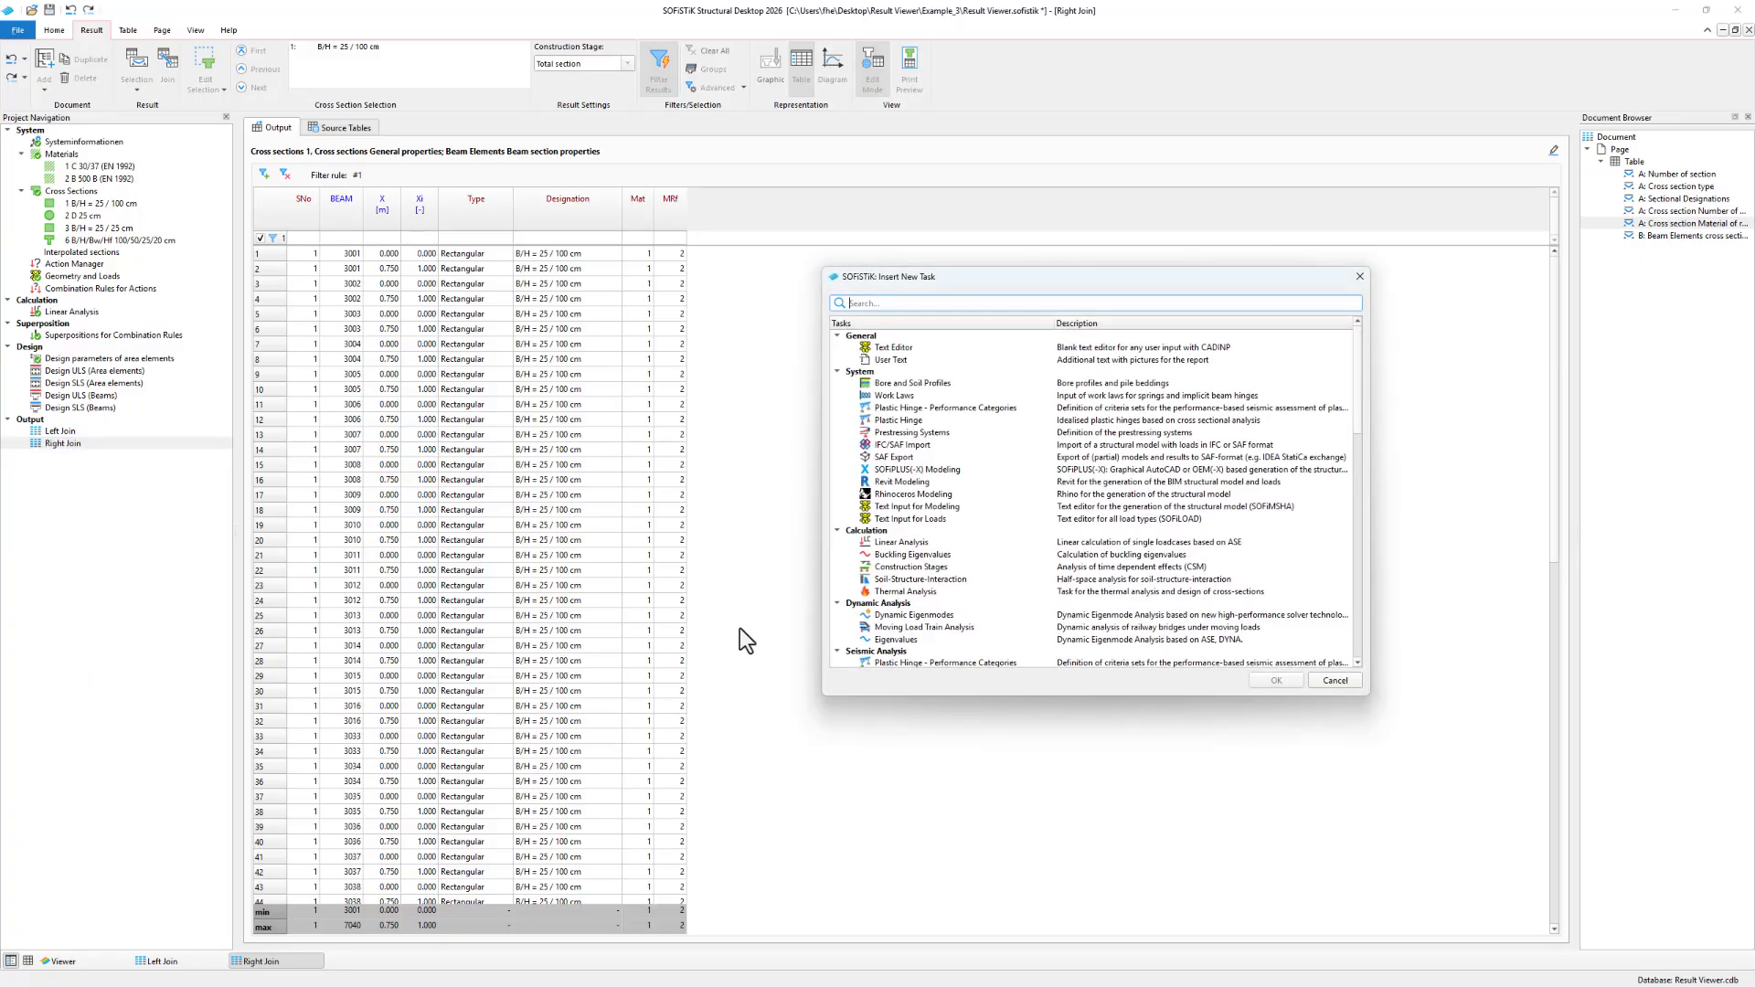
scroll(979, 580, down, 6)
scroll(923, 629, down, 3)
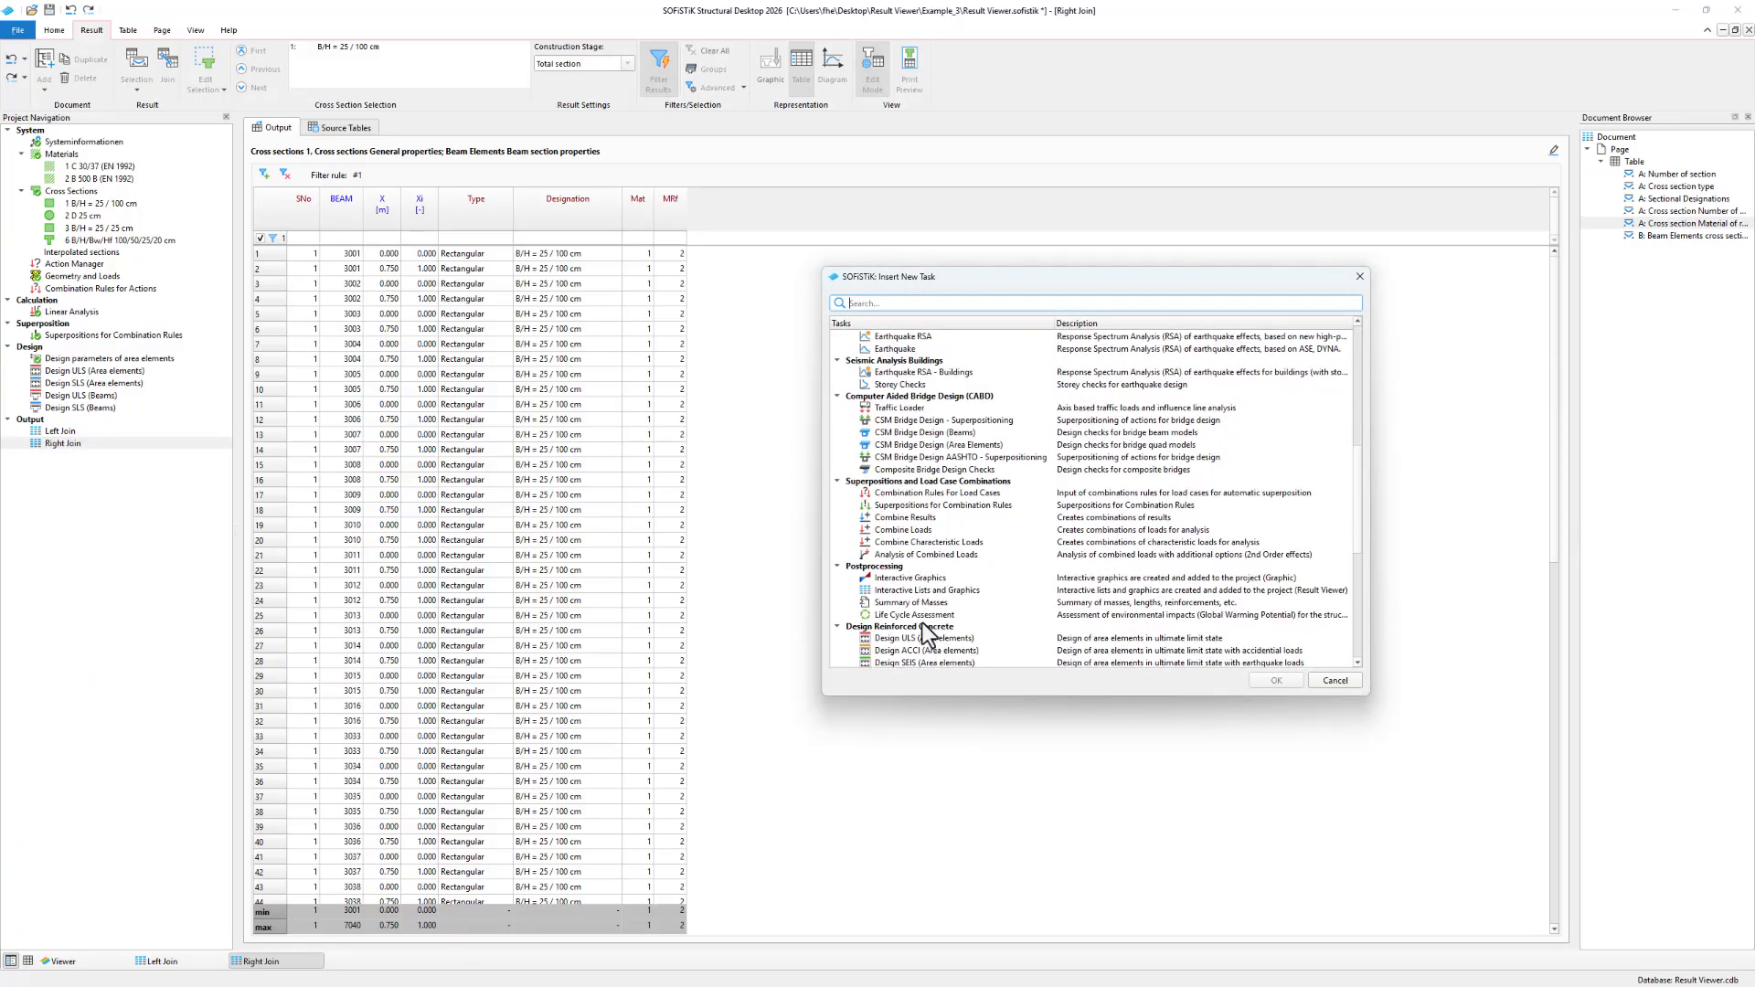
double_click(941, 590)
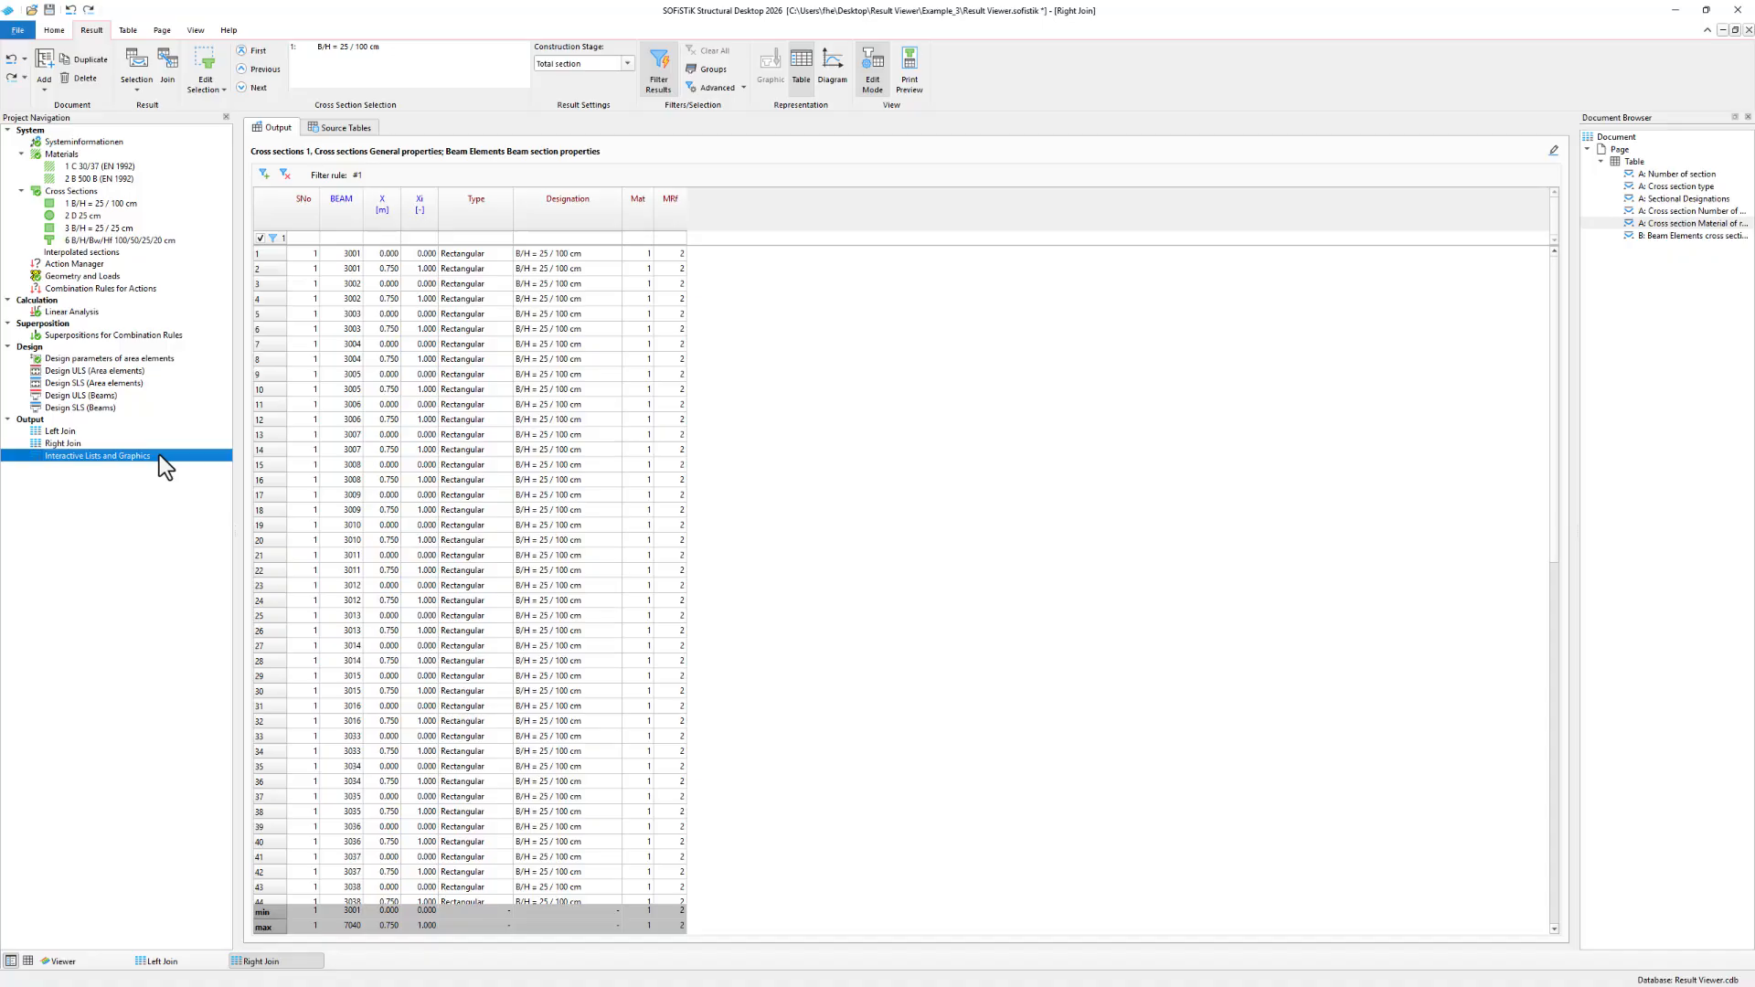
Rename the new Interactive Lists and Graphics task as Punching QUADs.
right_click(97, 459)
click(122, 483)
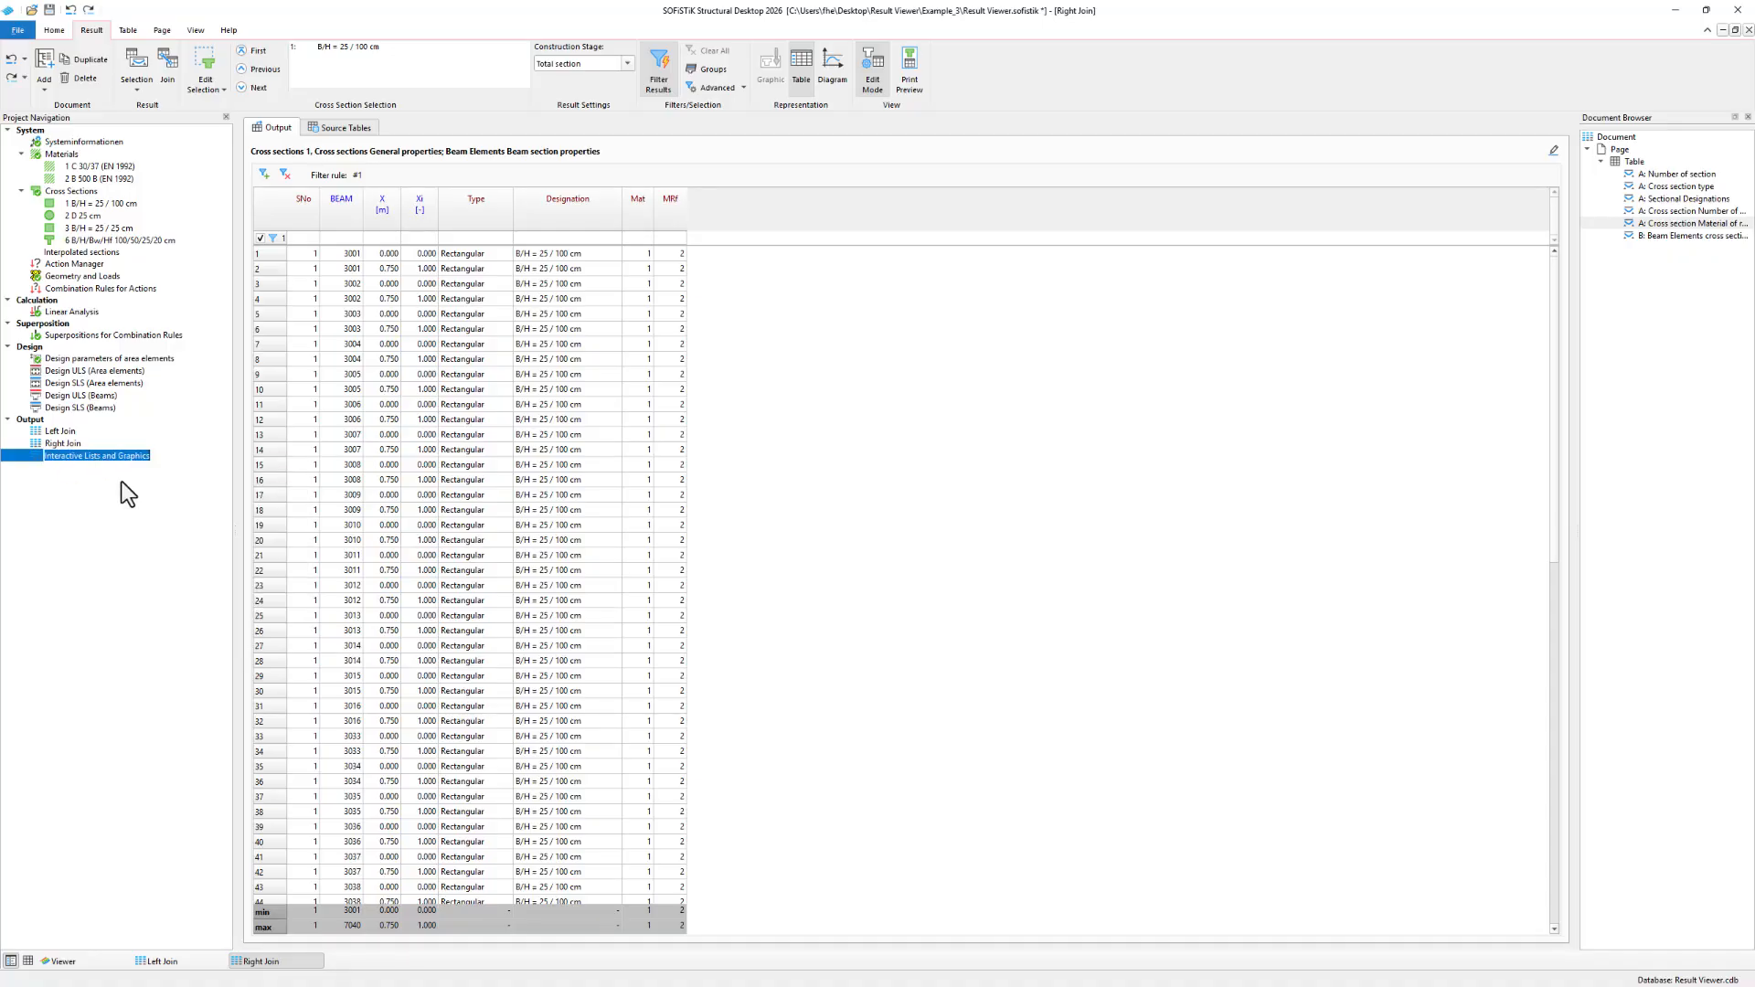
right_click(127, 463)
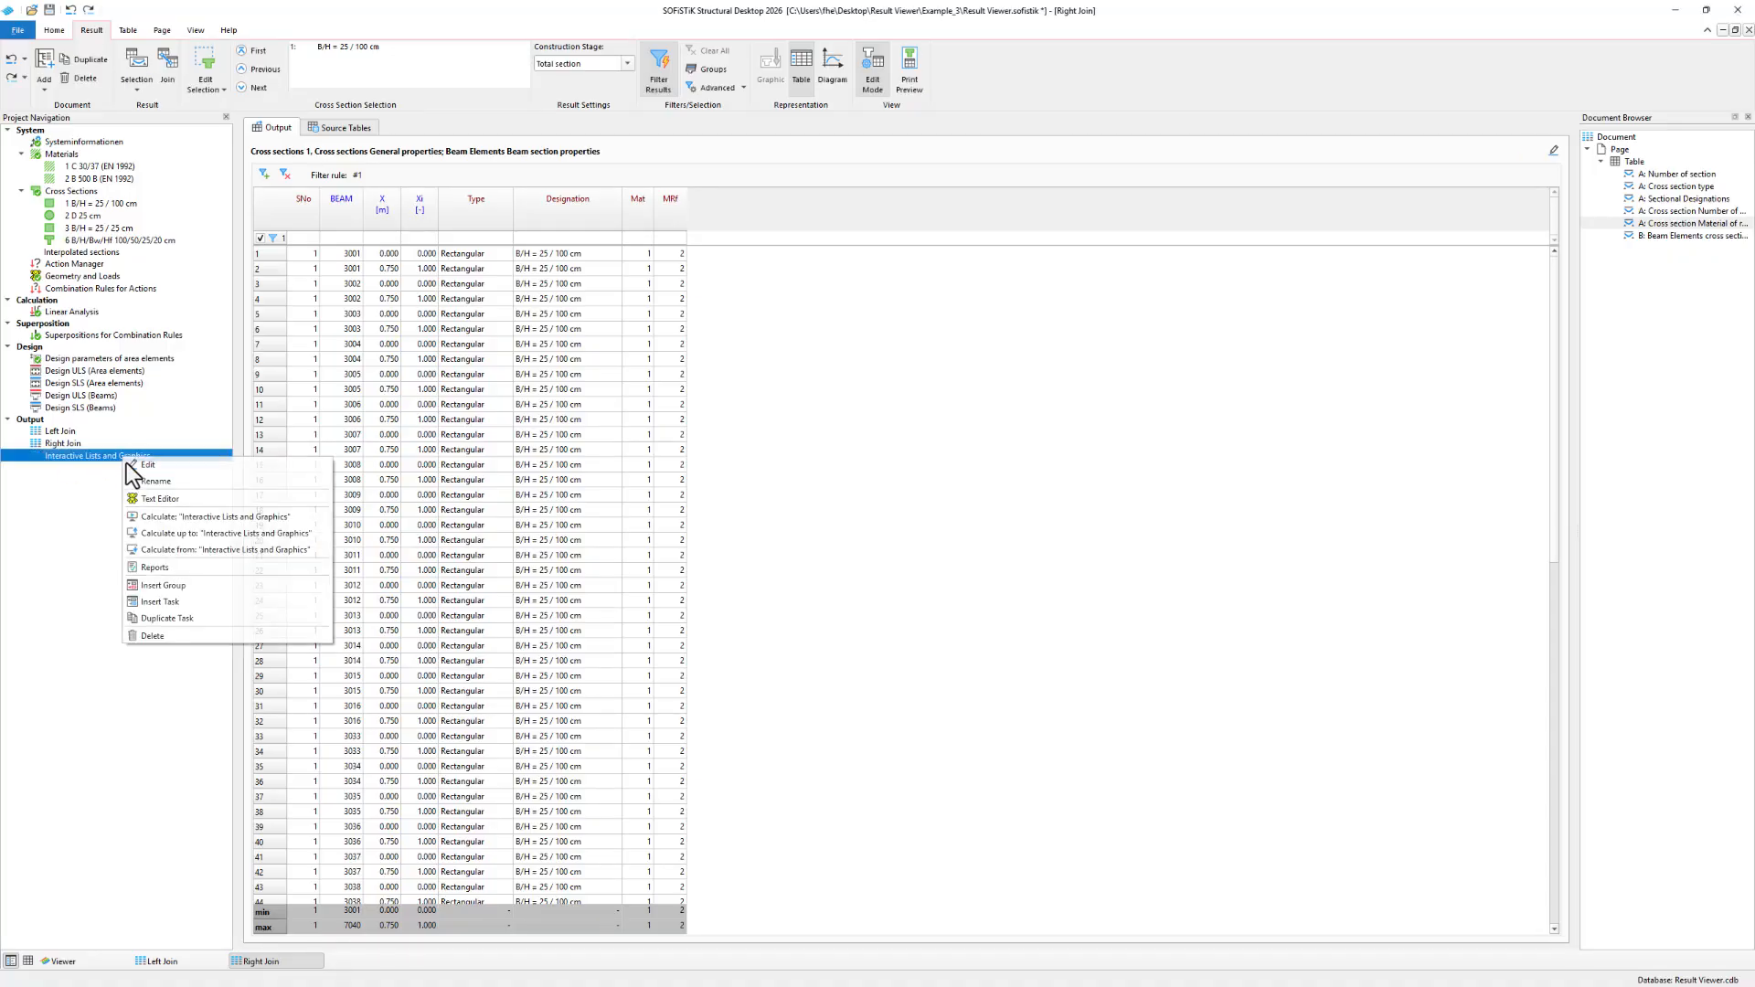
click(144, 481)
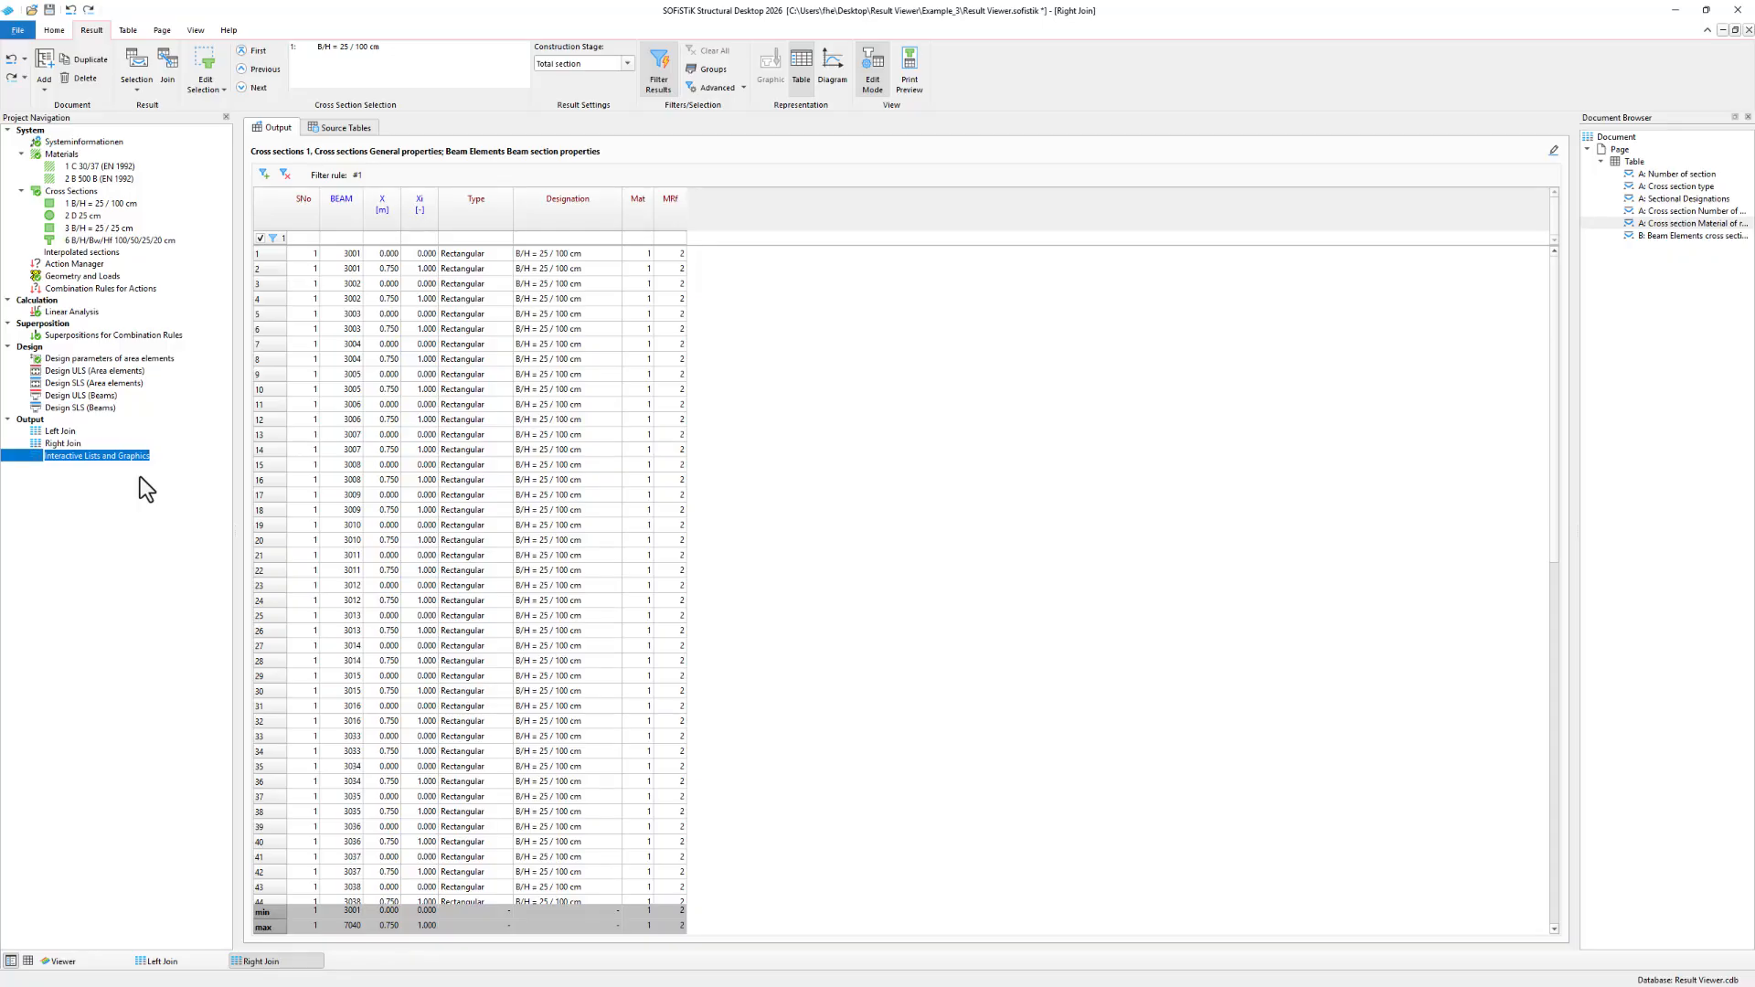
text(Punching QUADs)
key(Return)
Open Punching QUADs and create a table with the Quadrilateral Elements system values from Number of element through Node 1.
click(151, 454)
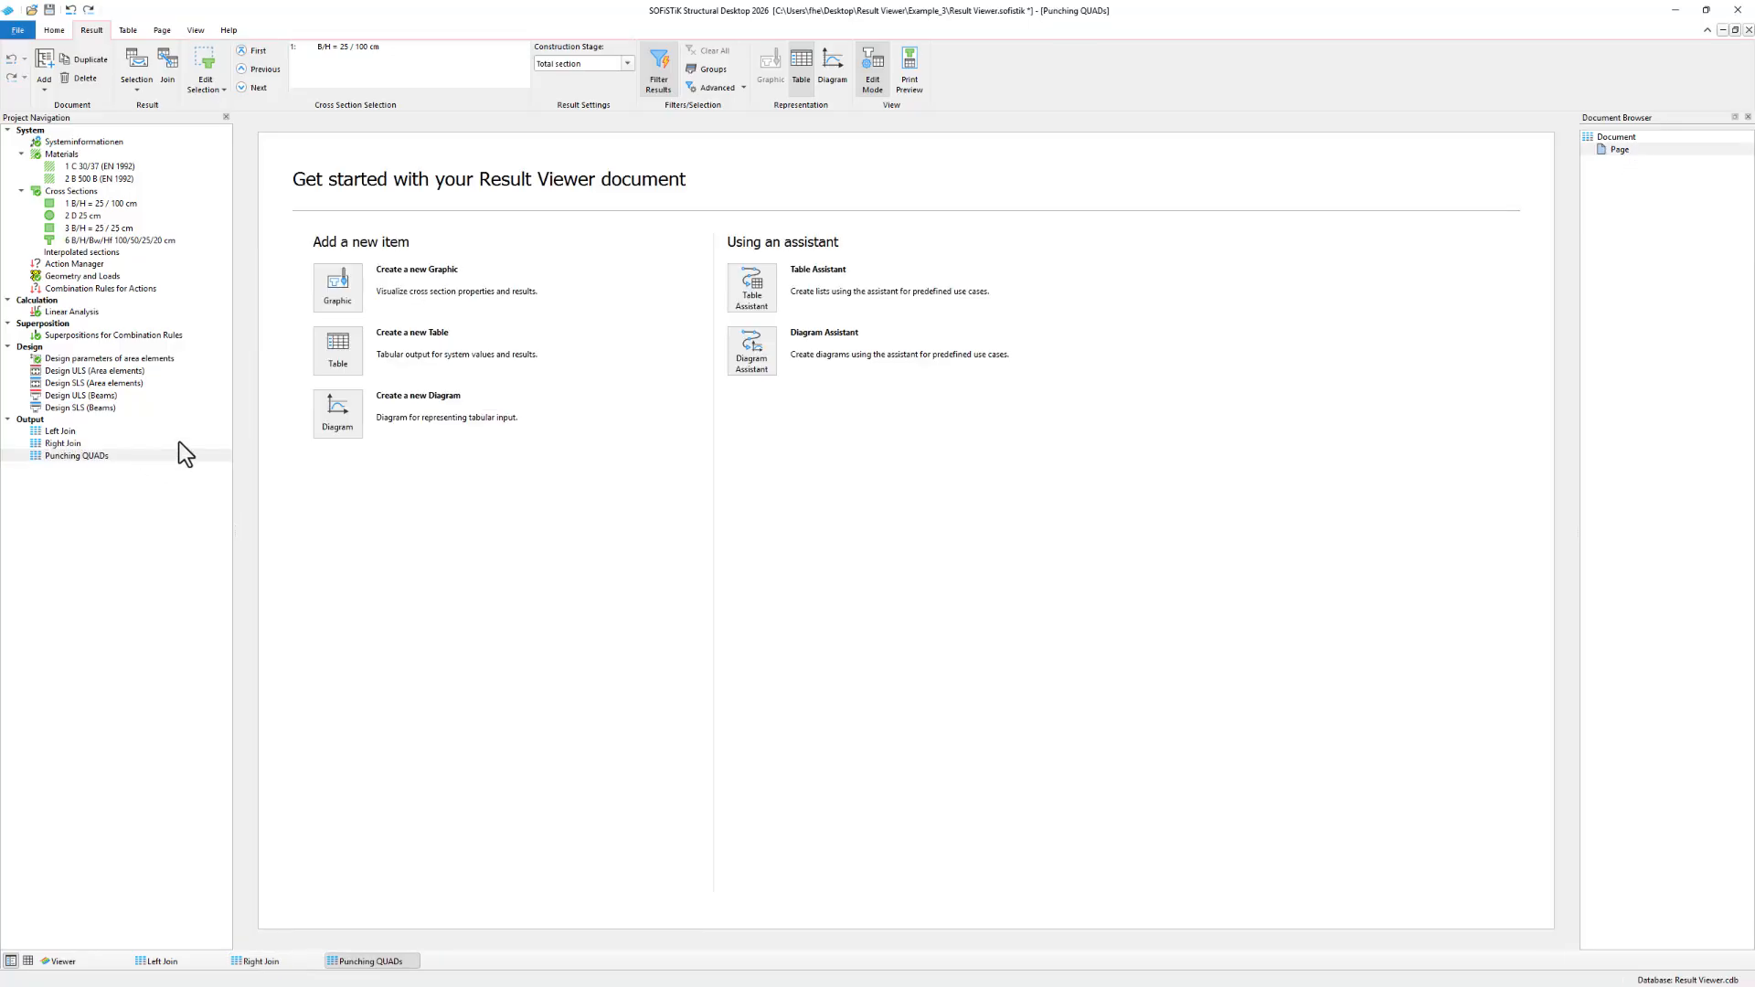
click(337, 348)
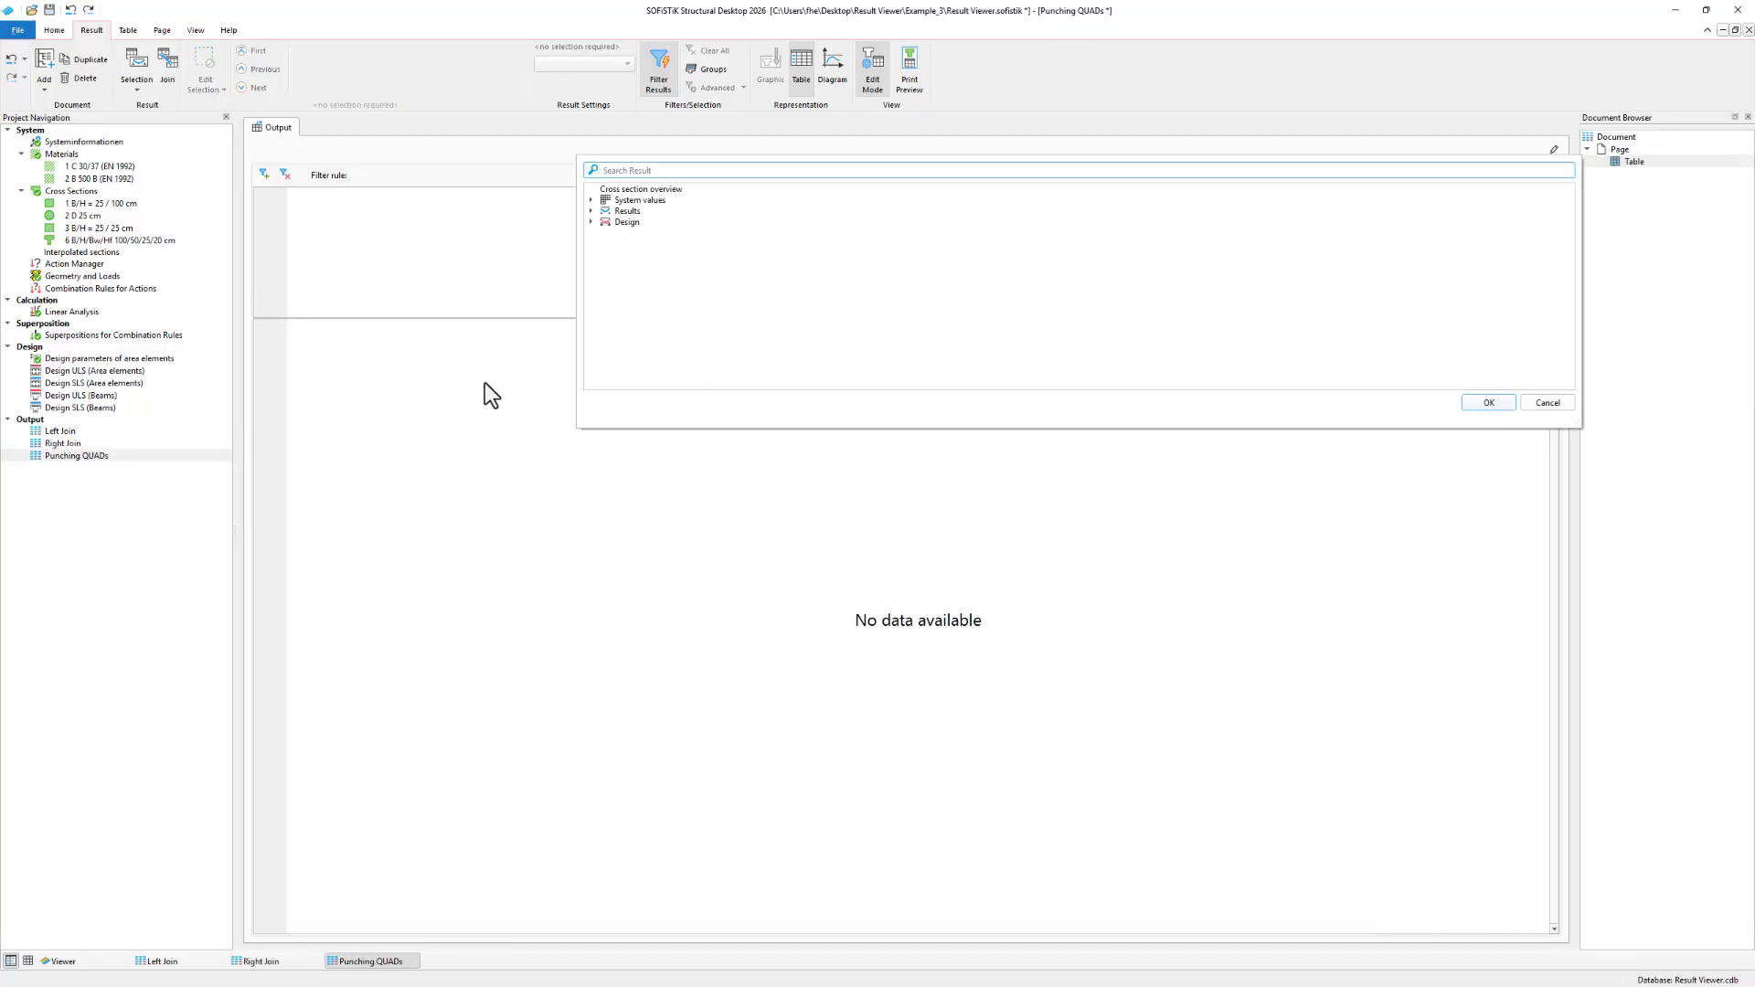
click(591, 200)
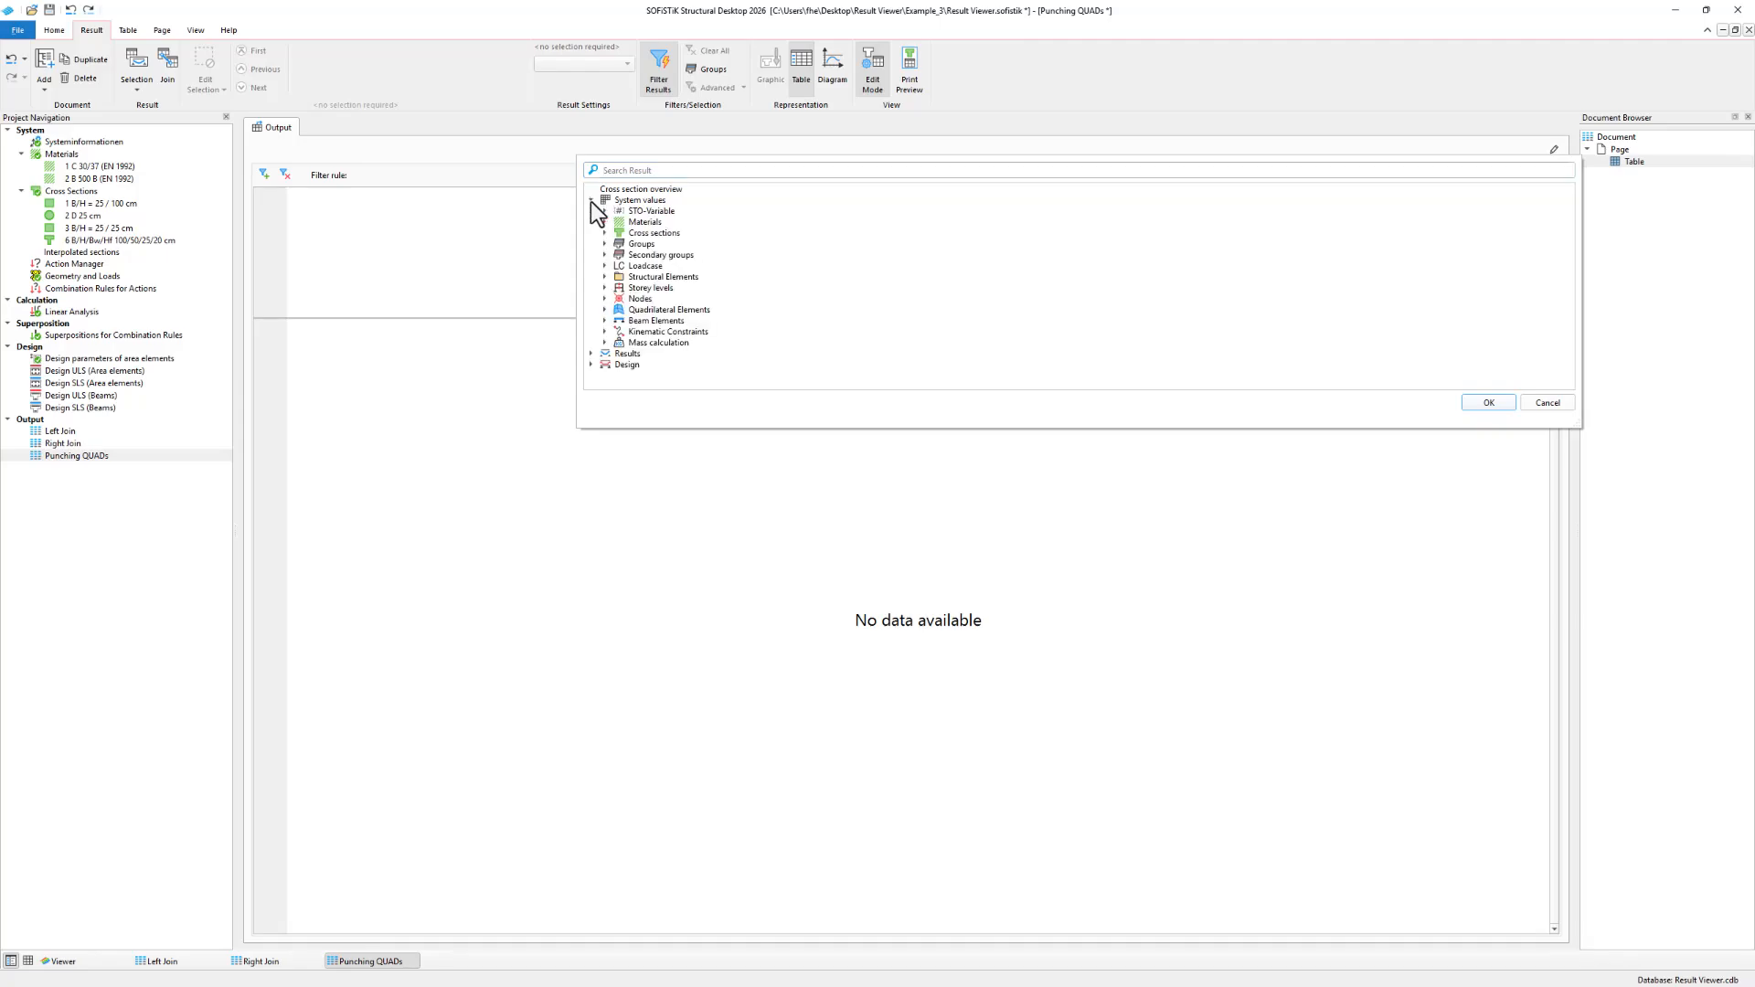
click(604, 311)
scroll(623, 326, down, 1)
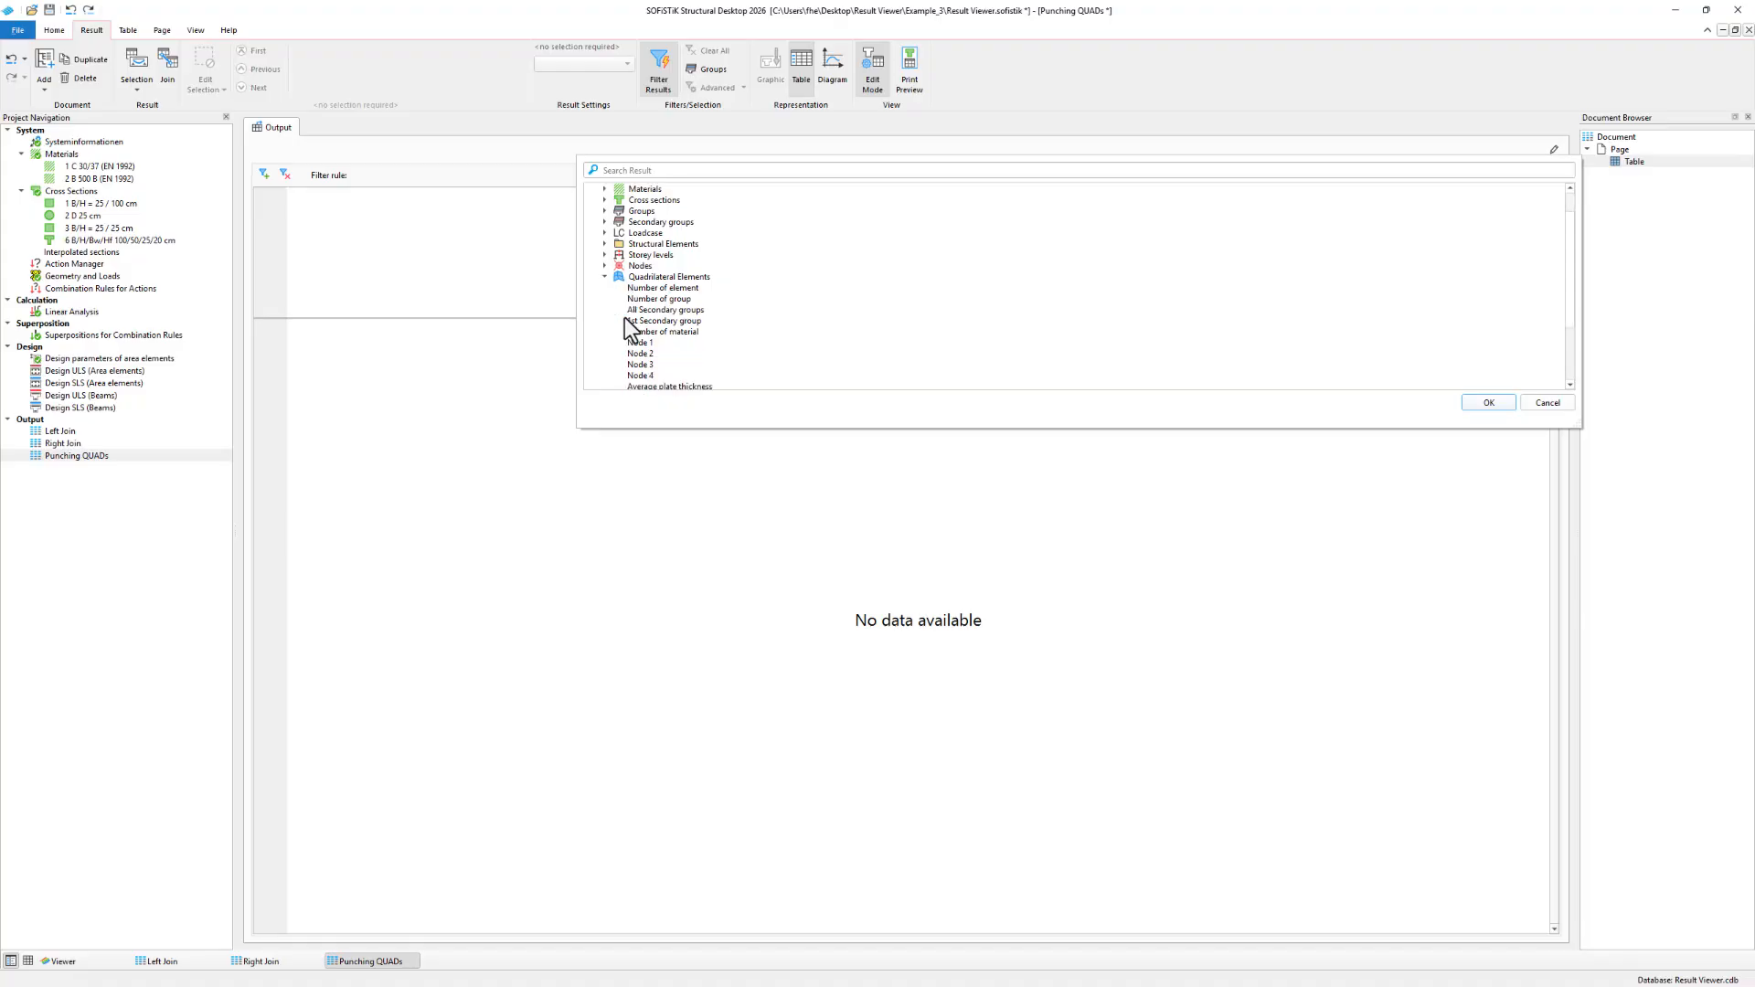
drag(673, 292, 702, 341)
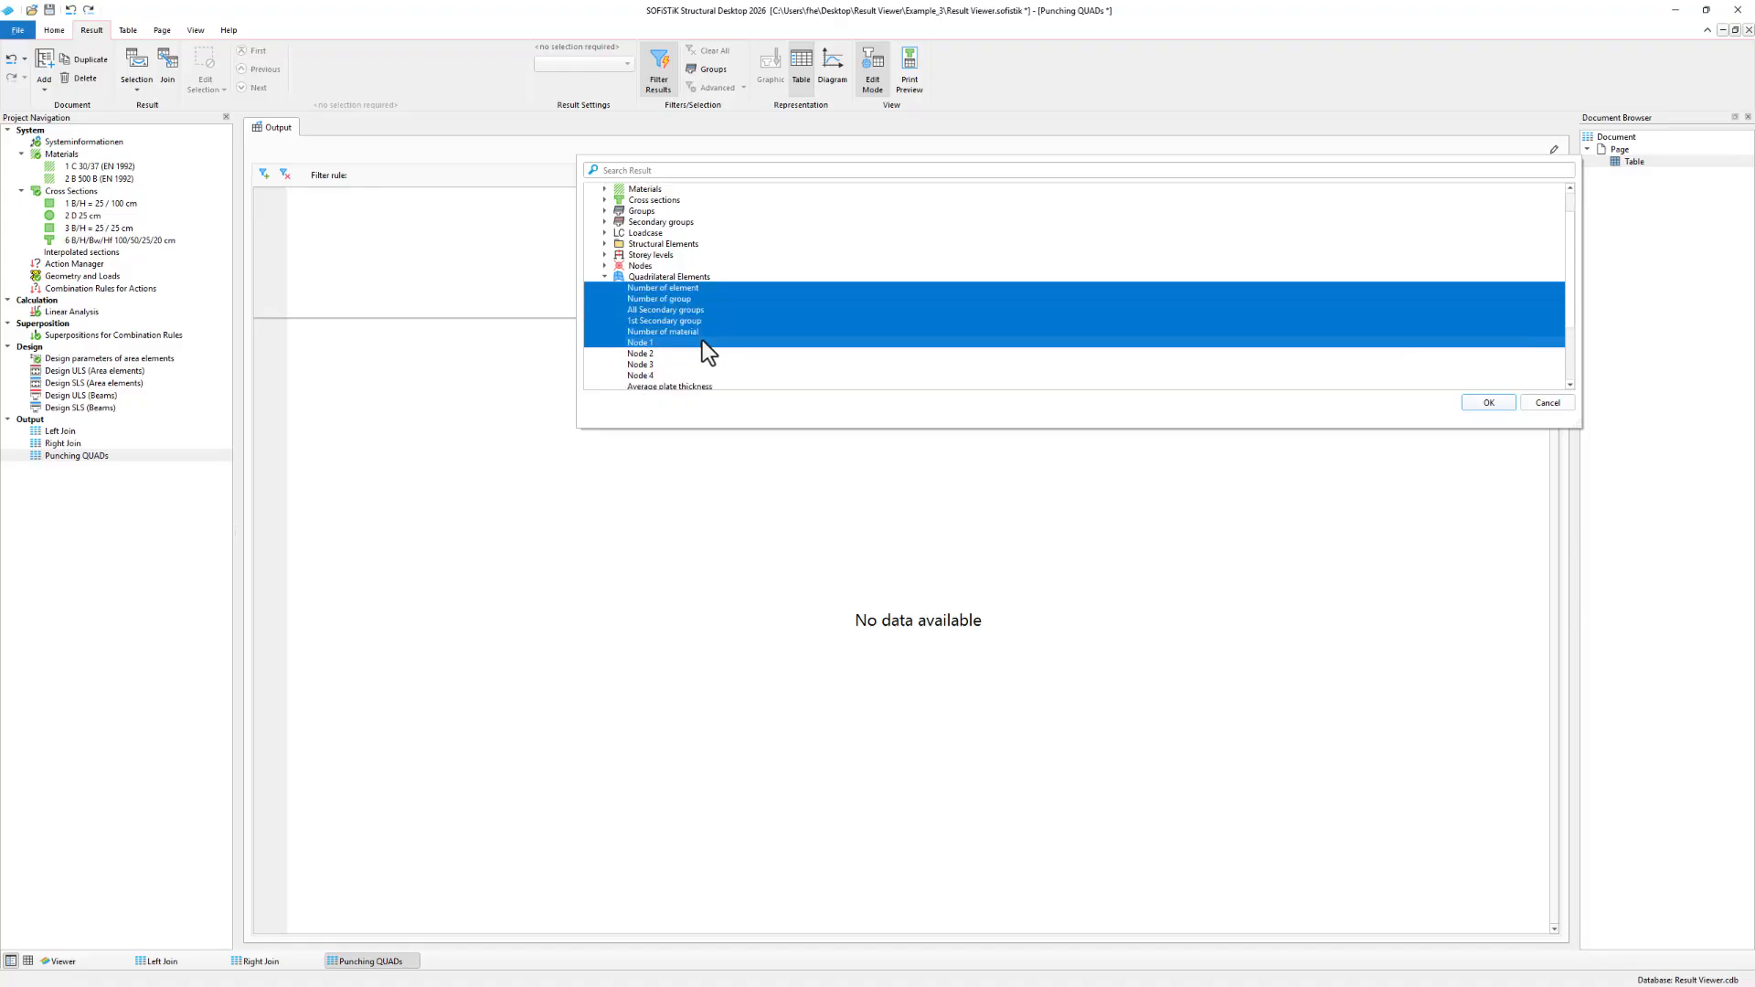
click(1476, 408)
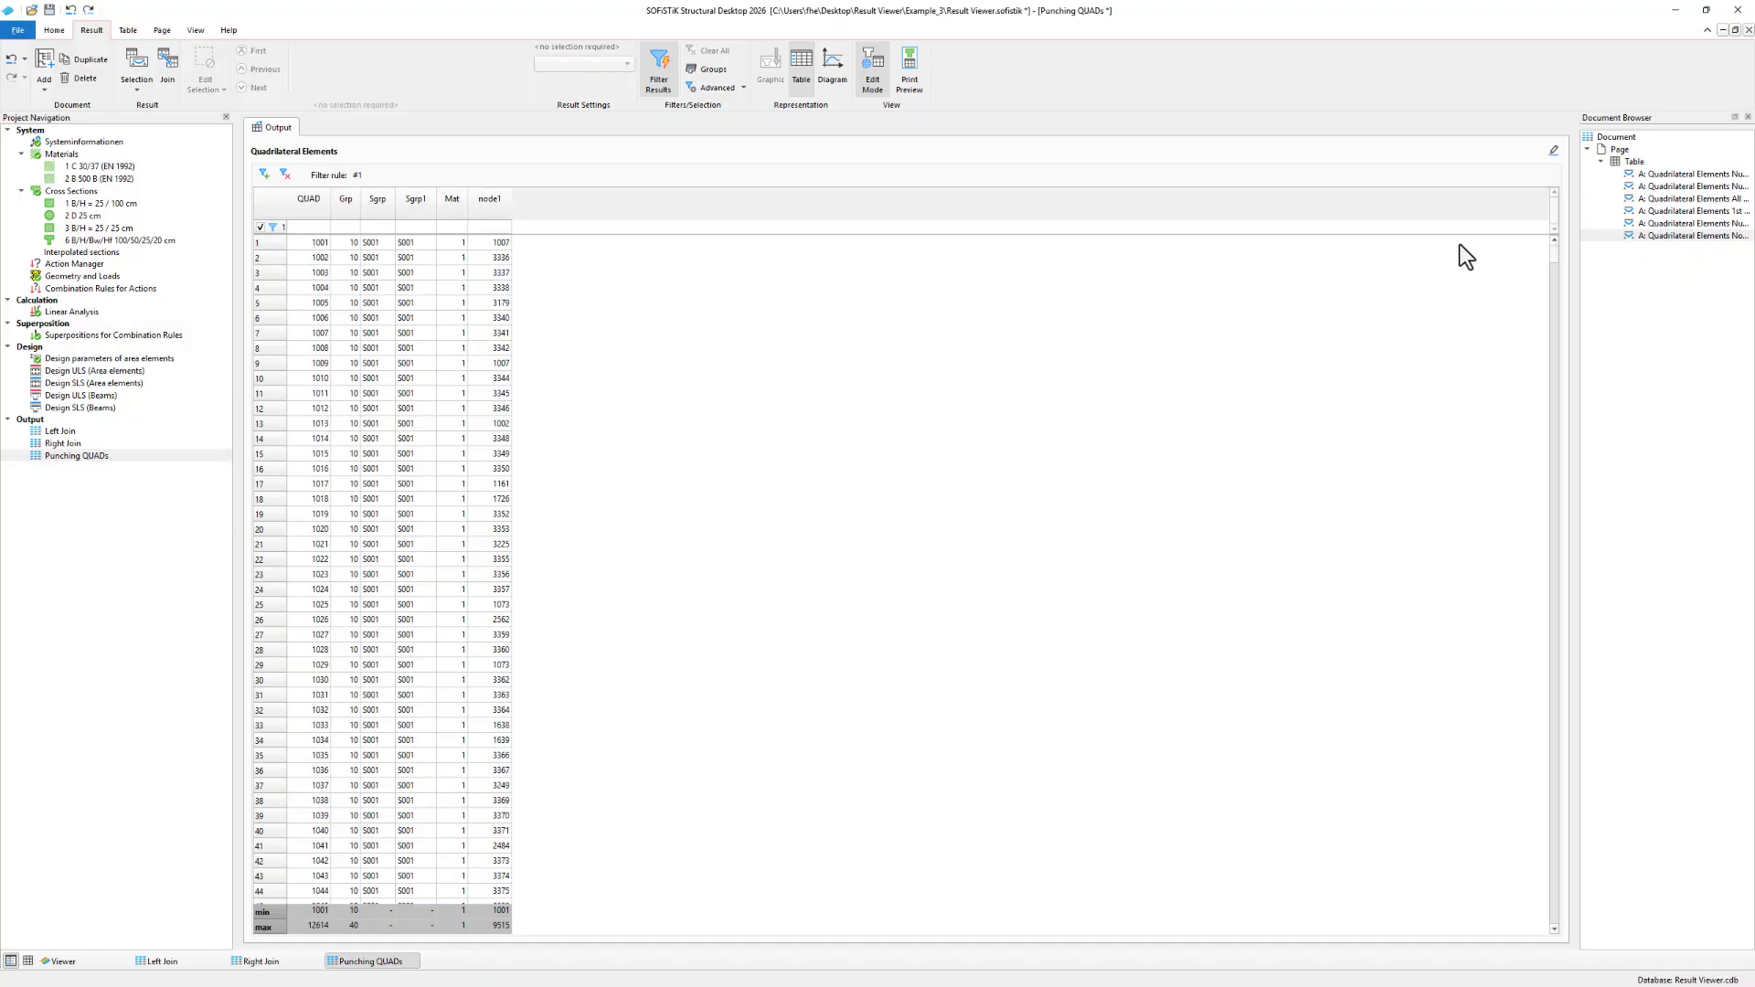
Add the Punching force design result from Nodes of Quadrilateral Elements to the Punching QUADs table.
double_click(1648, 224)
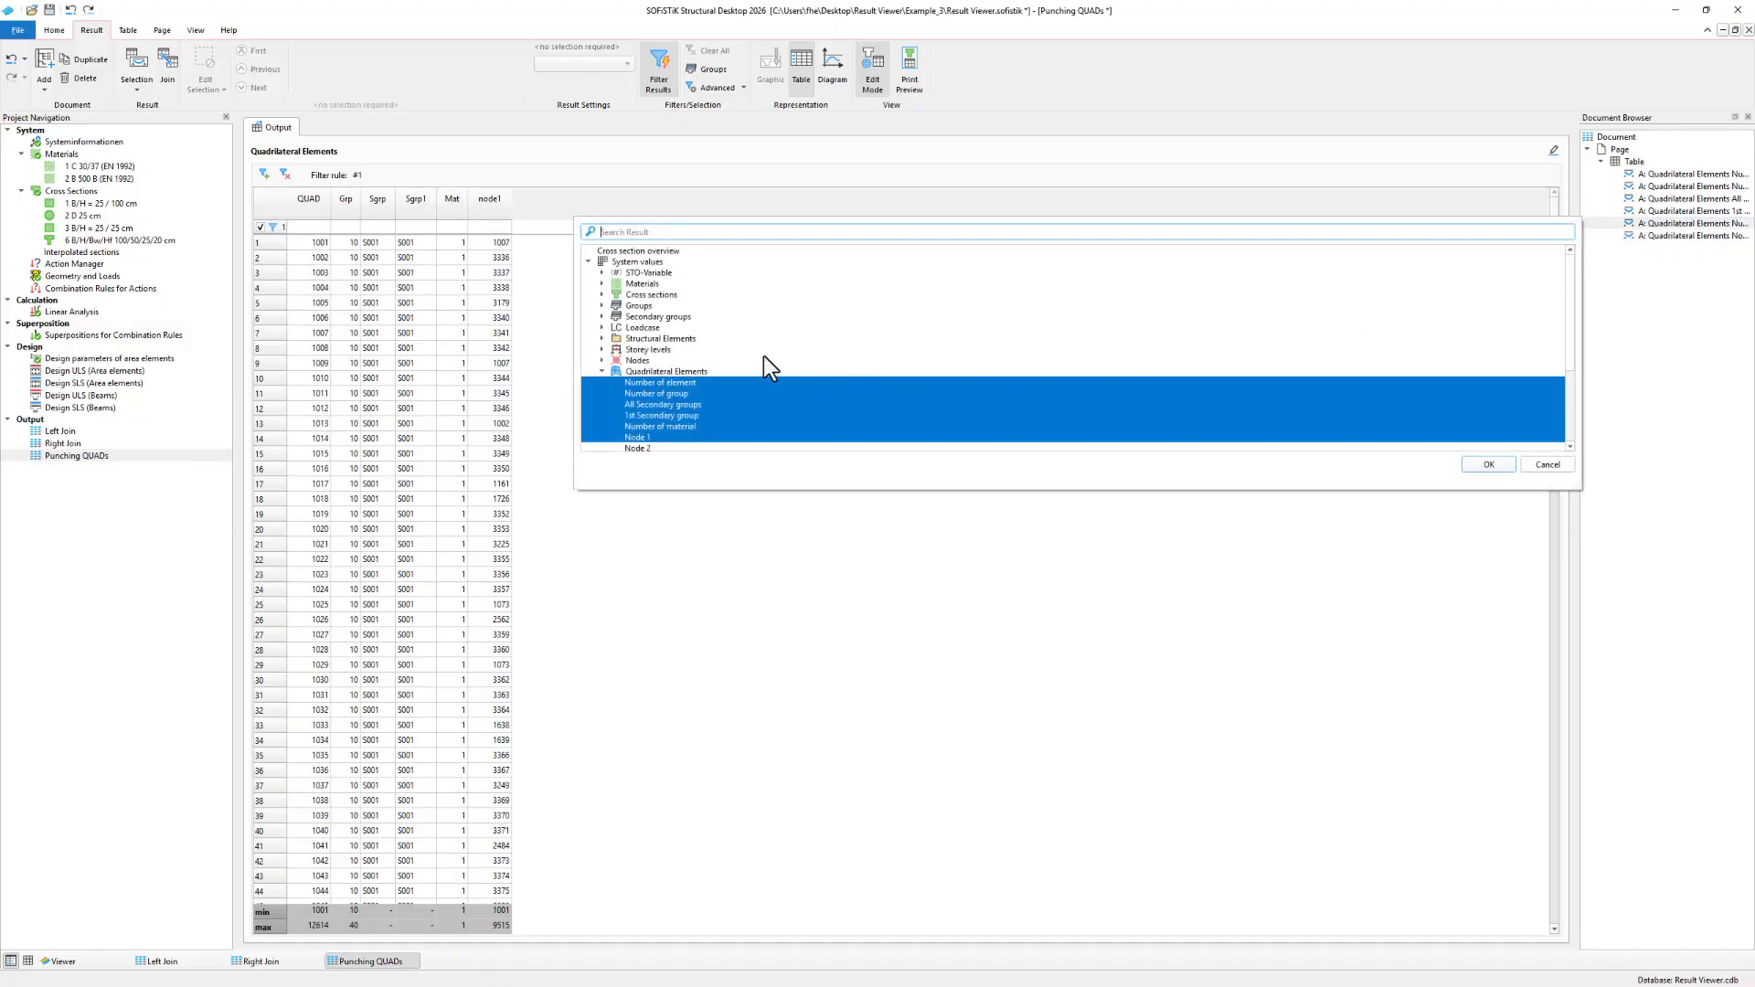
scroll(753, 357, down, 3)
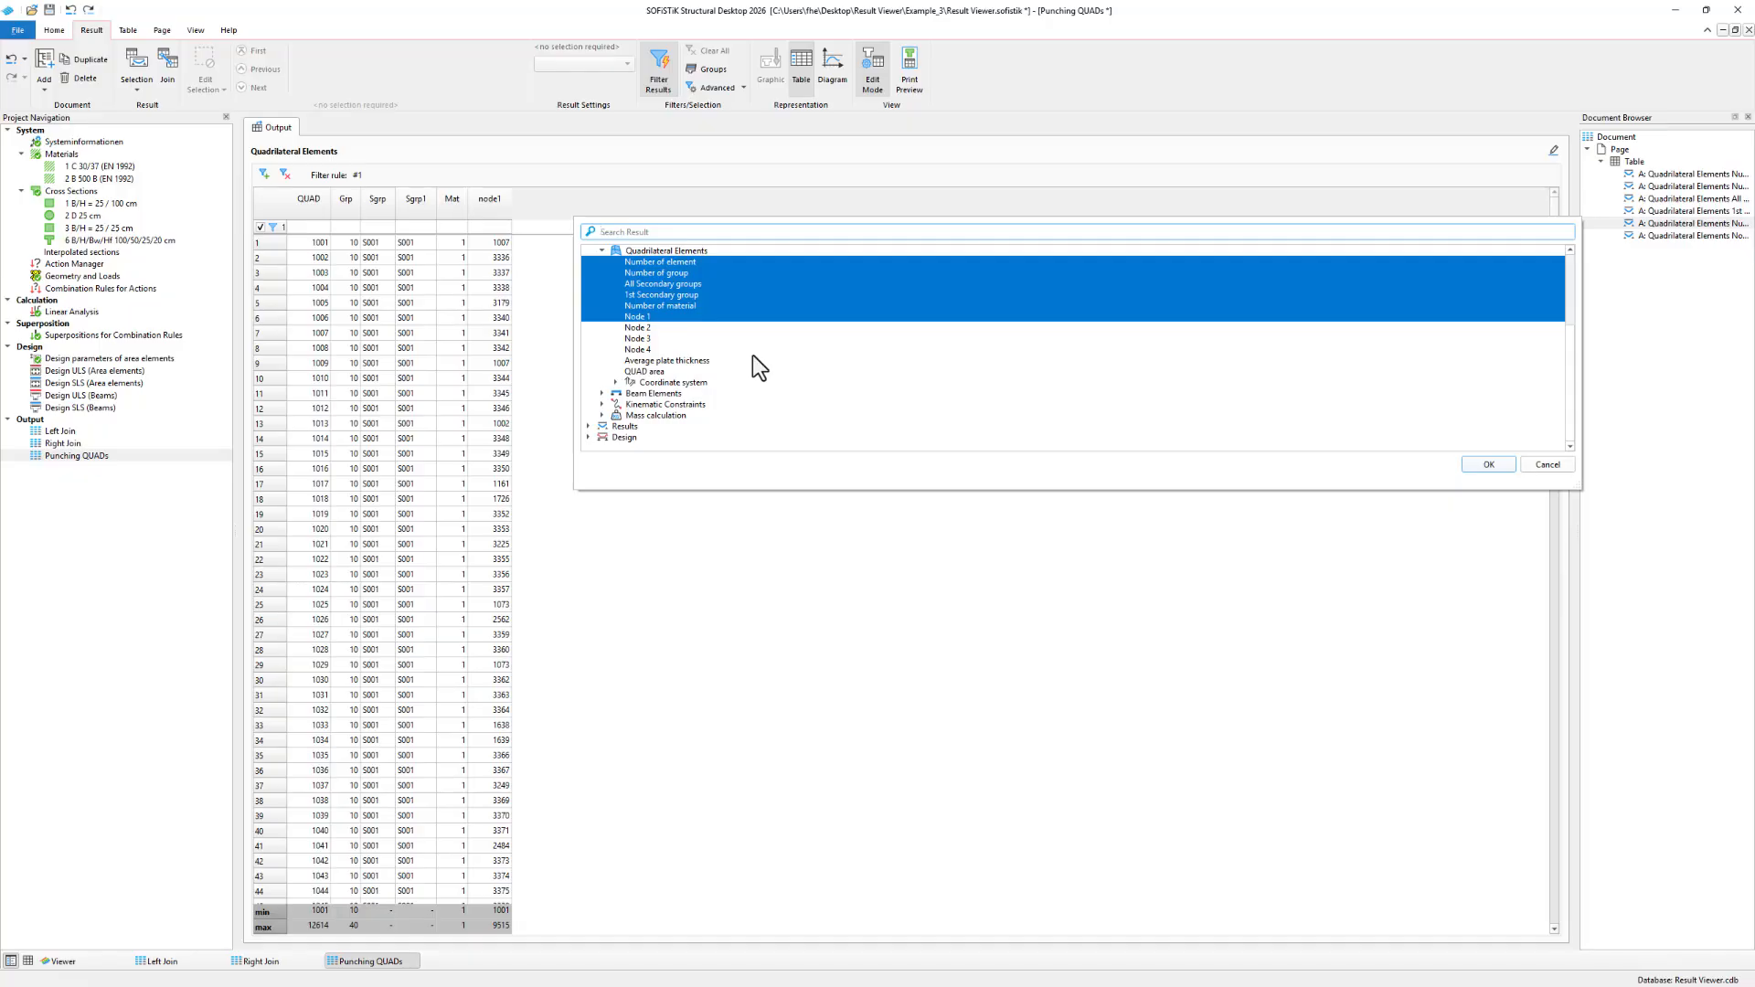
click(588, 437)
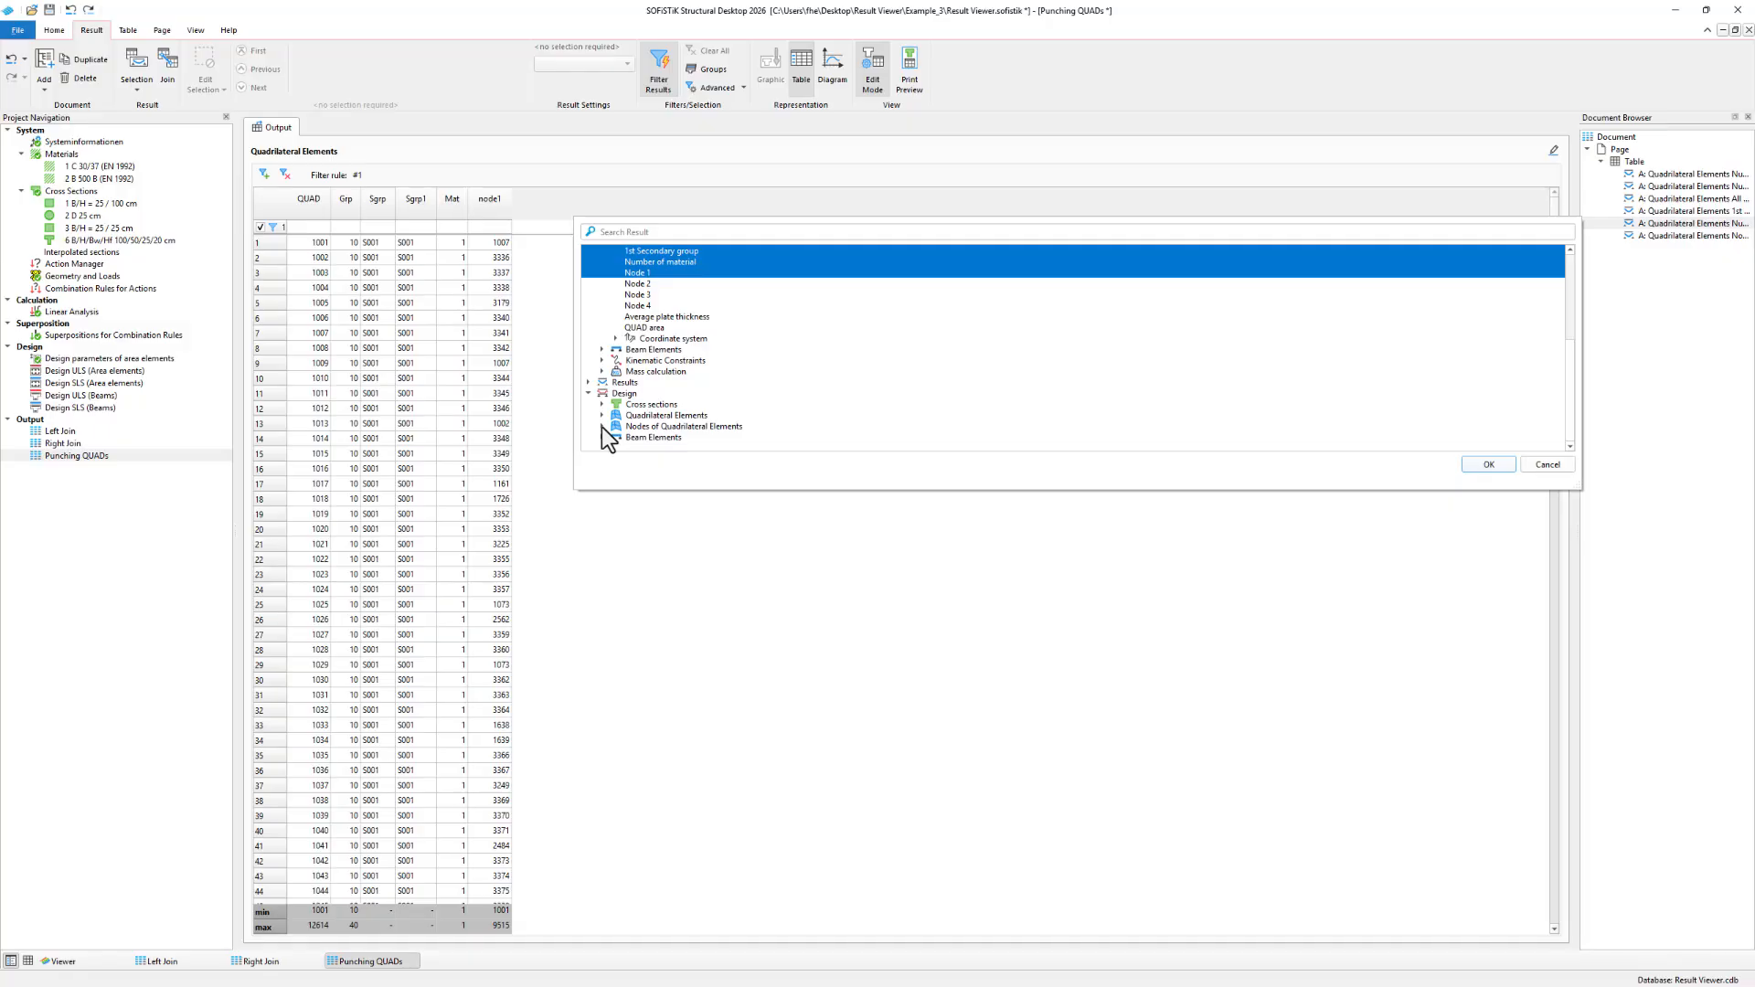
click(602, 427)
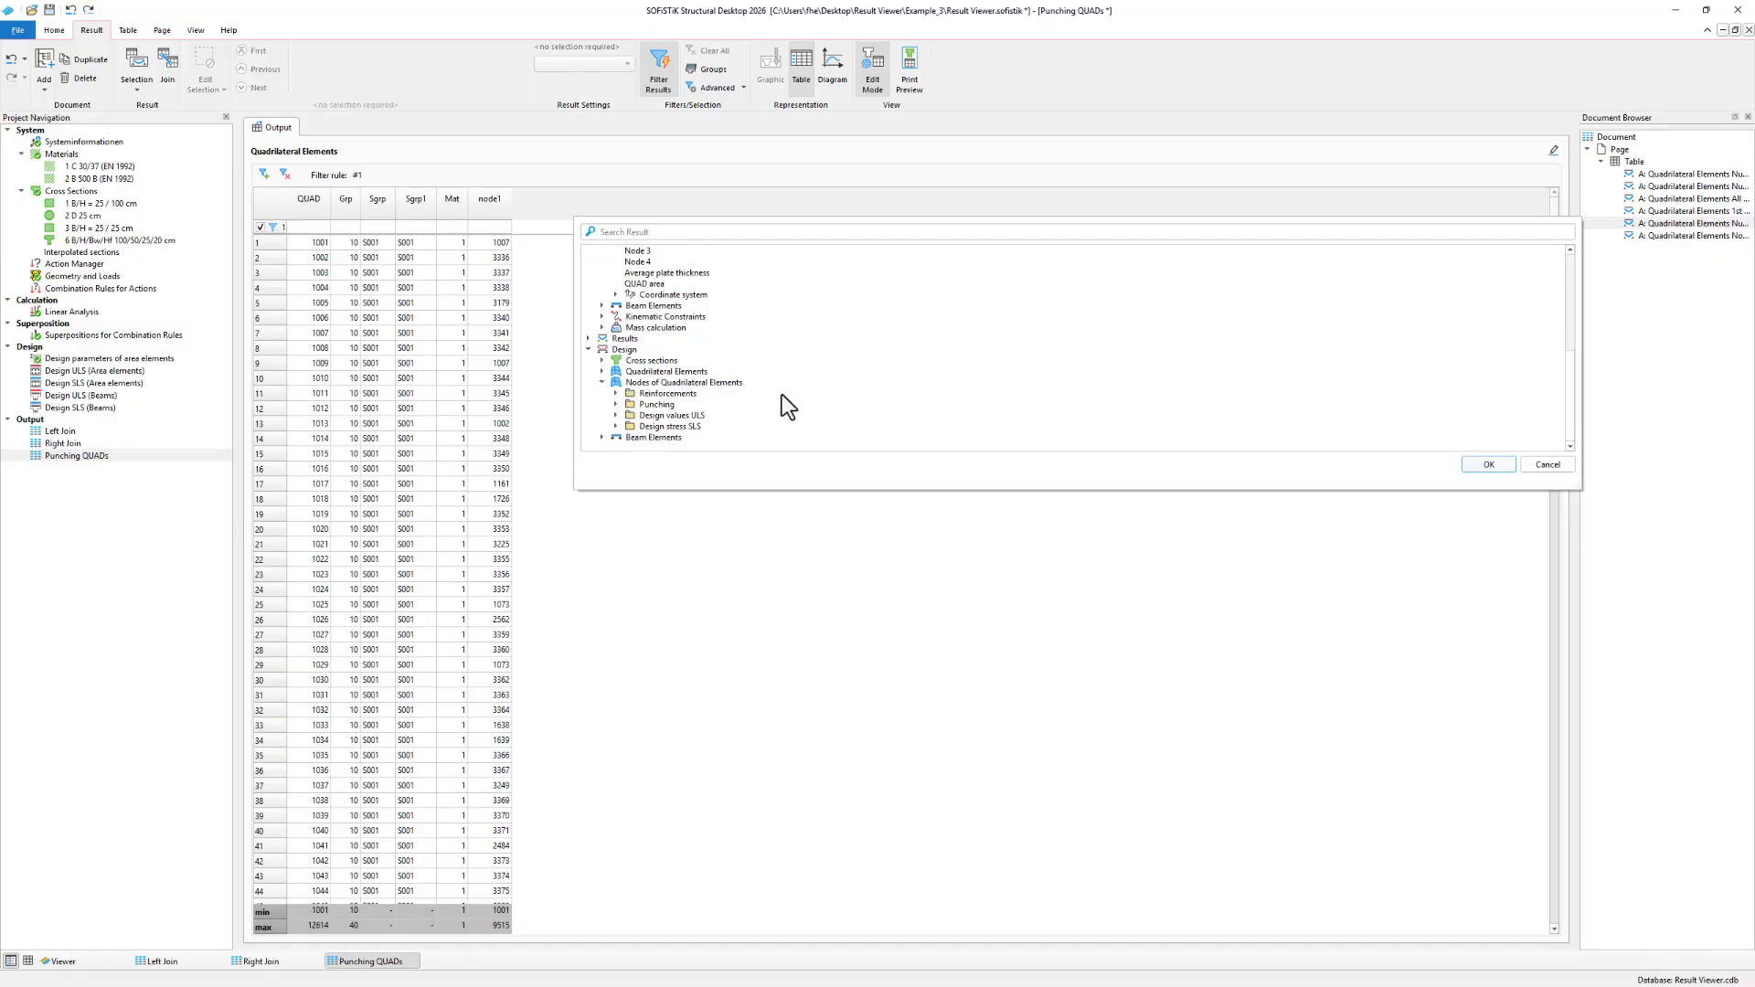
click(617, 404)
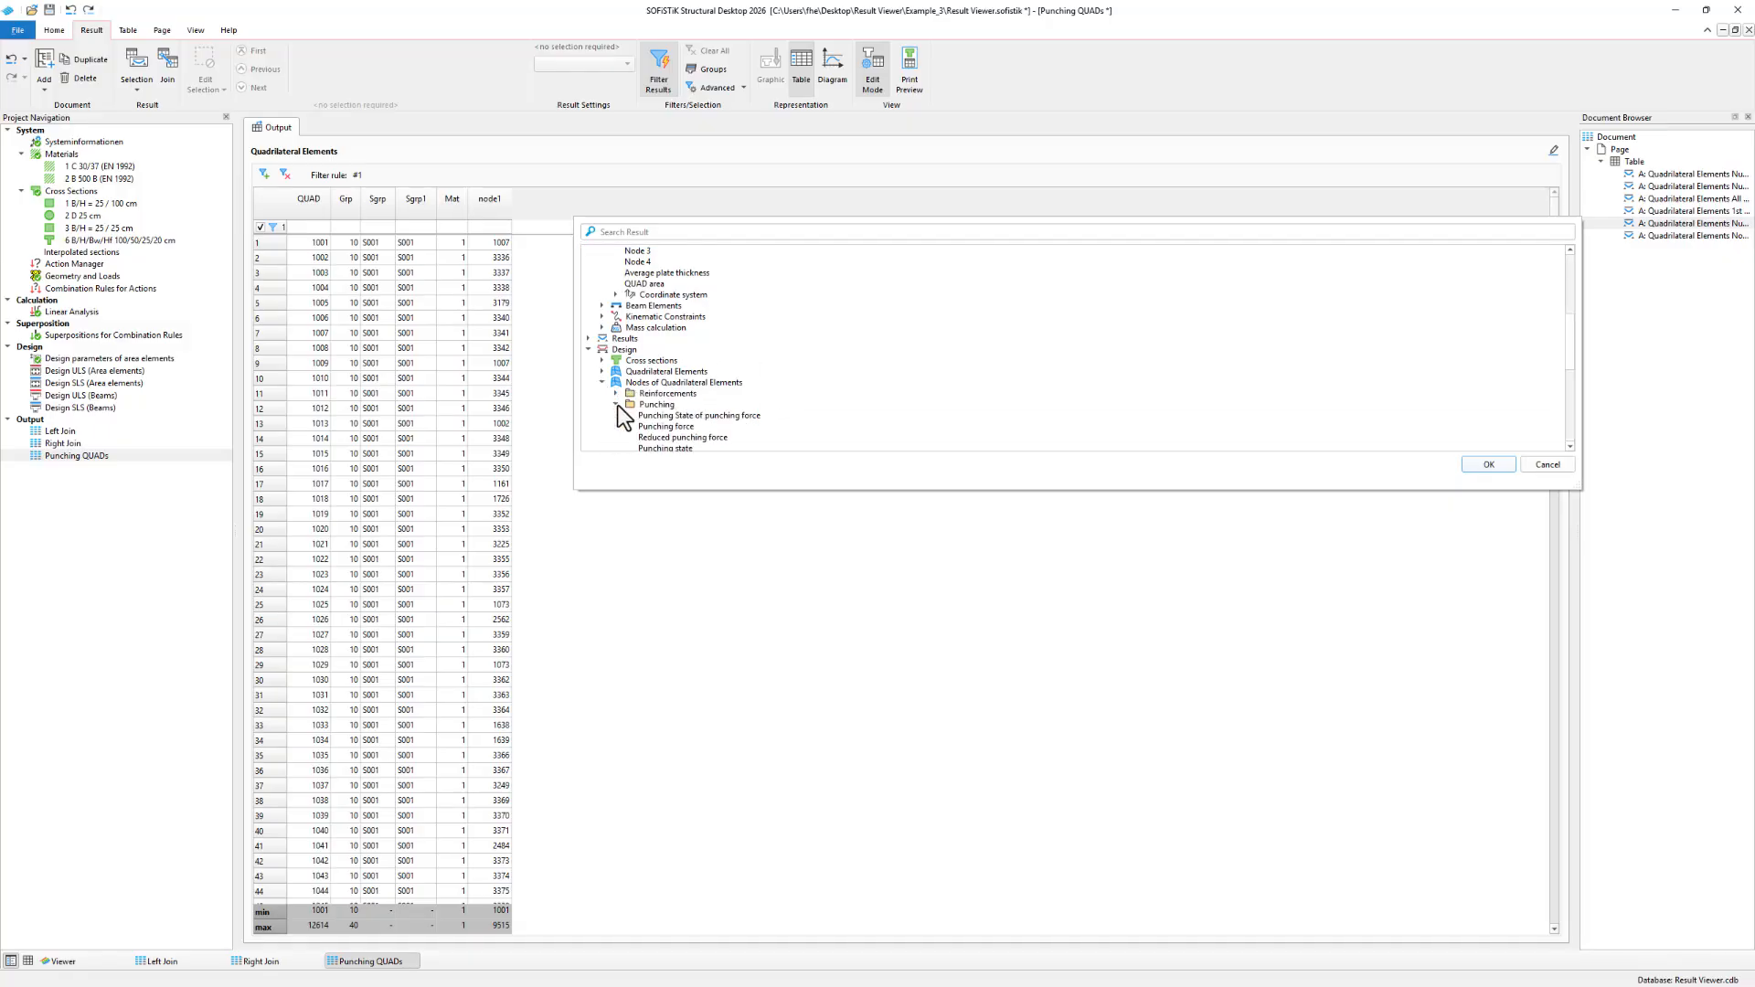
scroll(677, 402, down, 1)
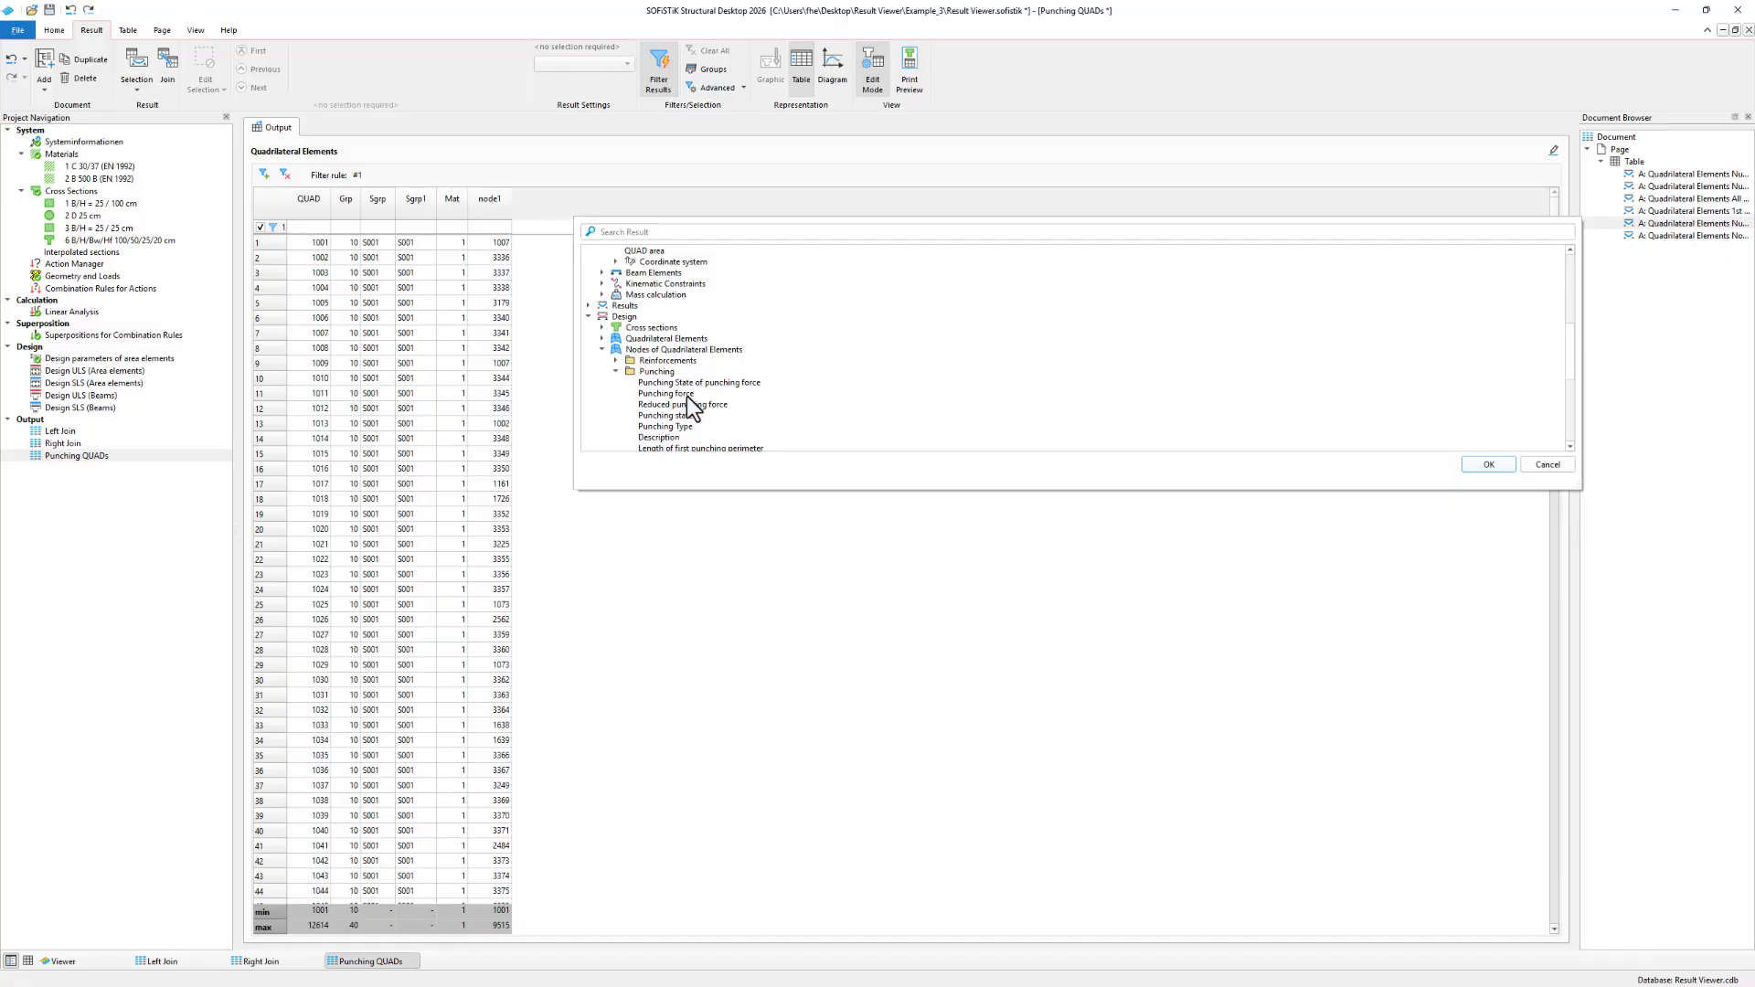
click(687, 396)
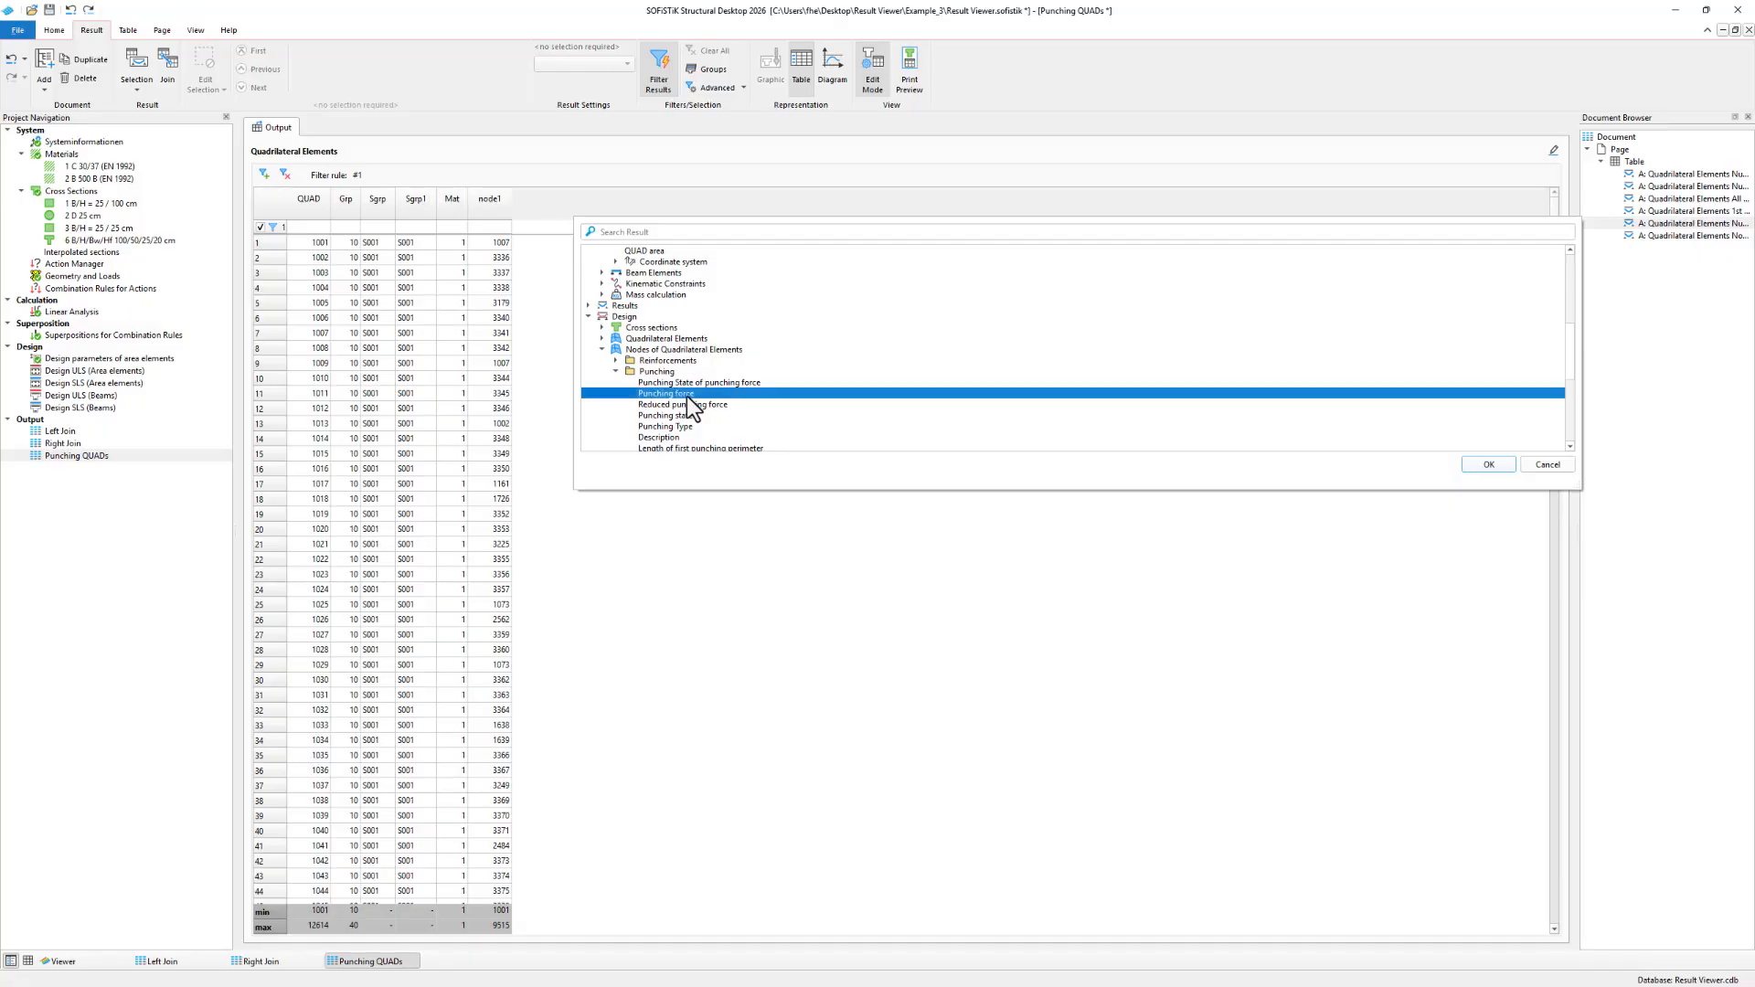
click(1488, 466)
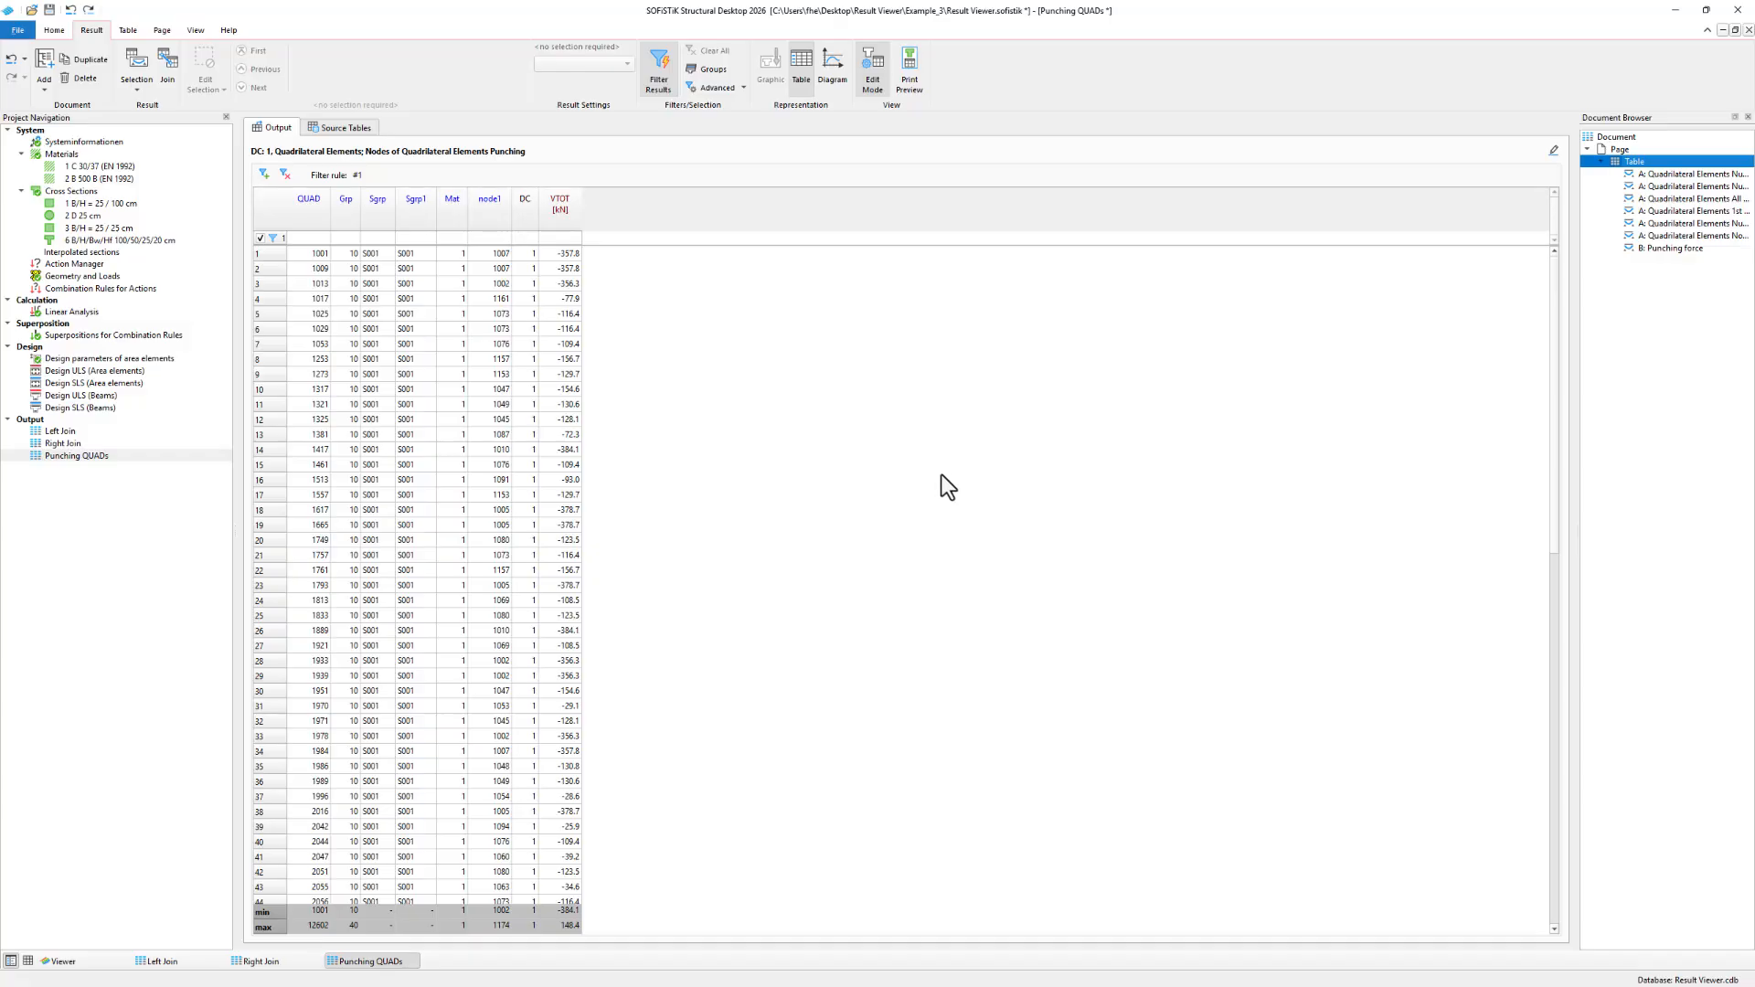
Examine the QUAD and node1 columns in source table Result A and the DC, NODE and VTOT columns in Result B.
click(340, 128)
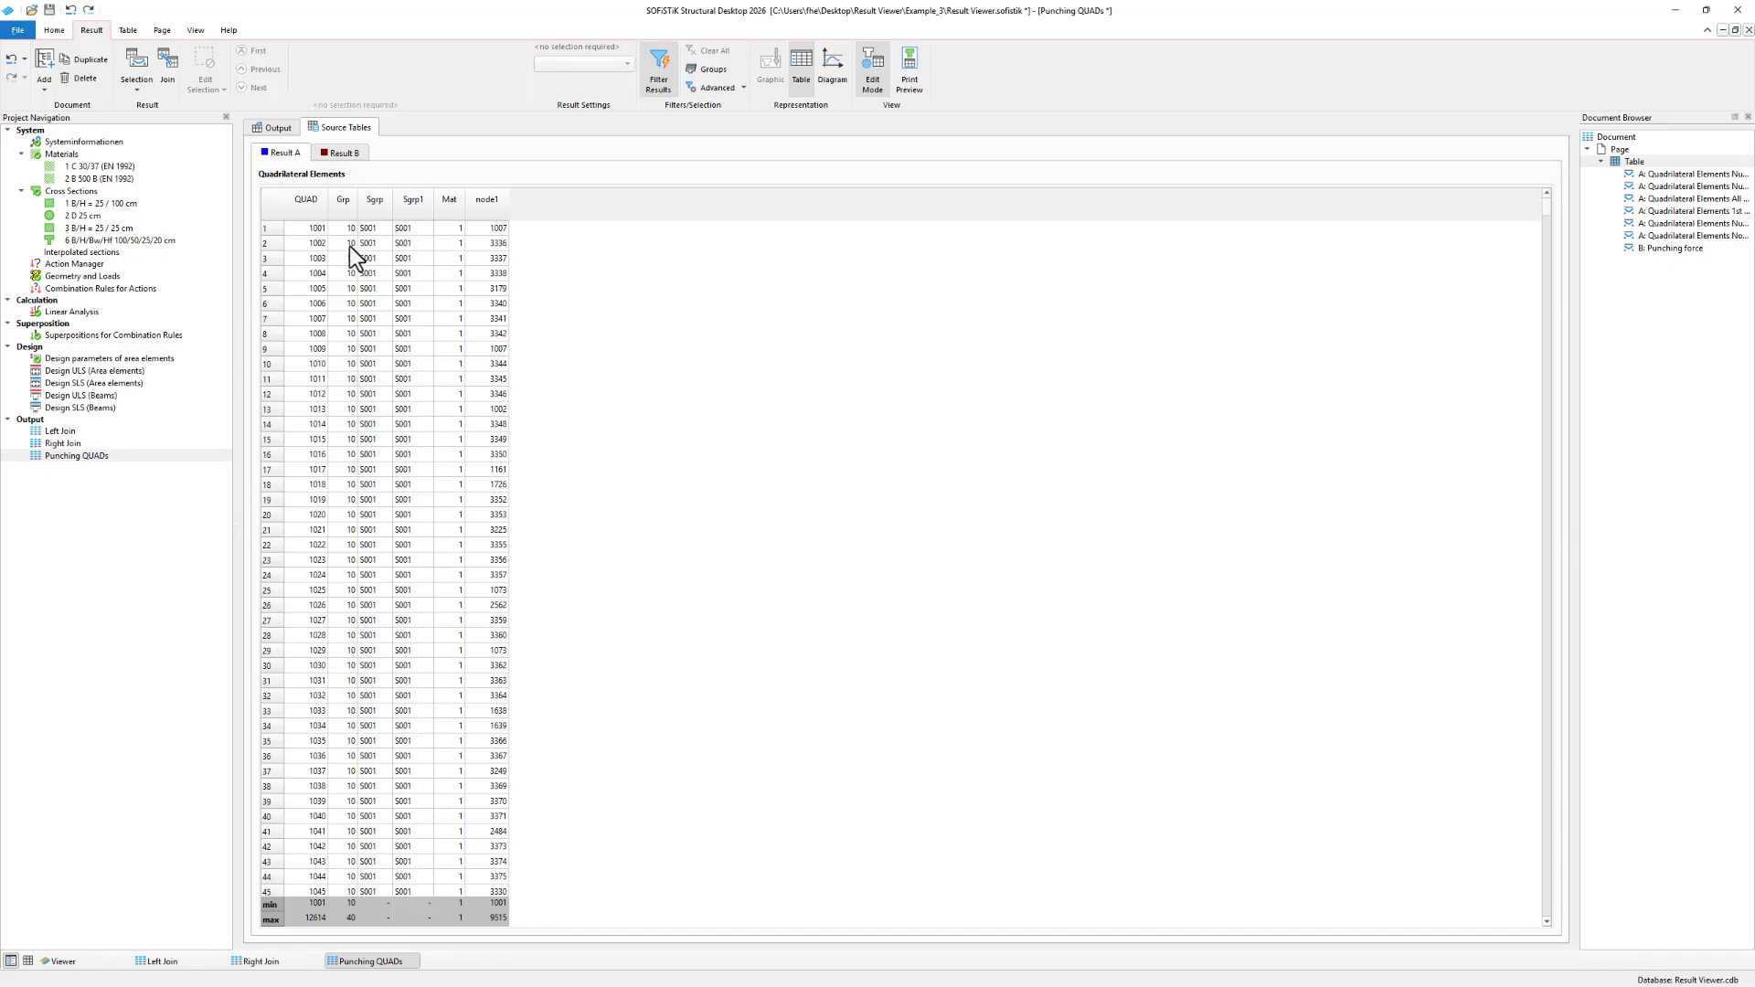
drag(327, 229, 307, 468)
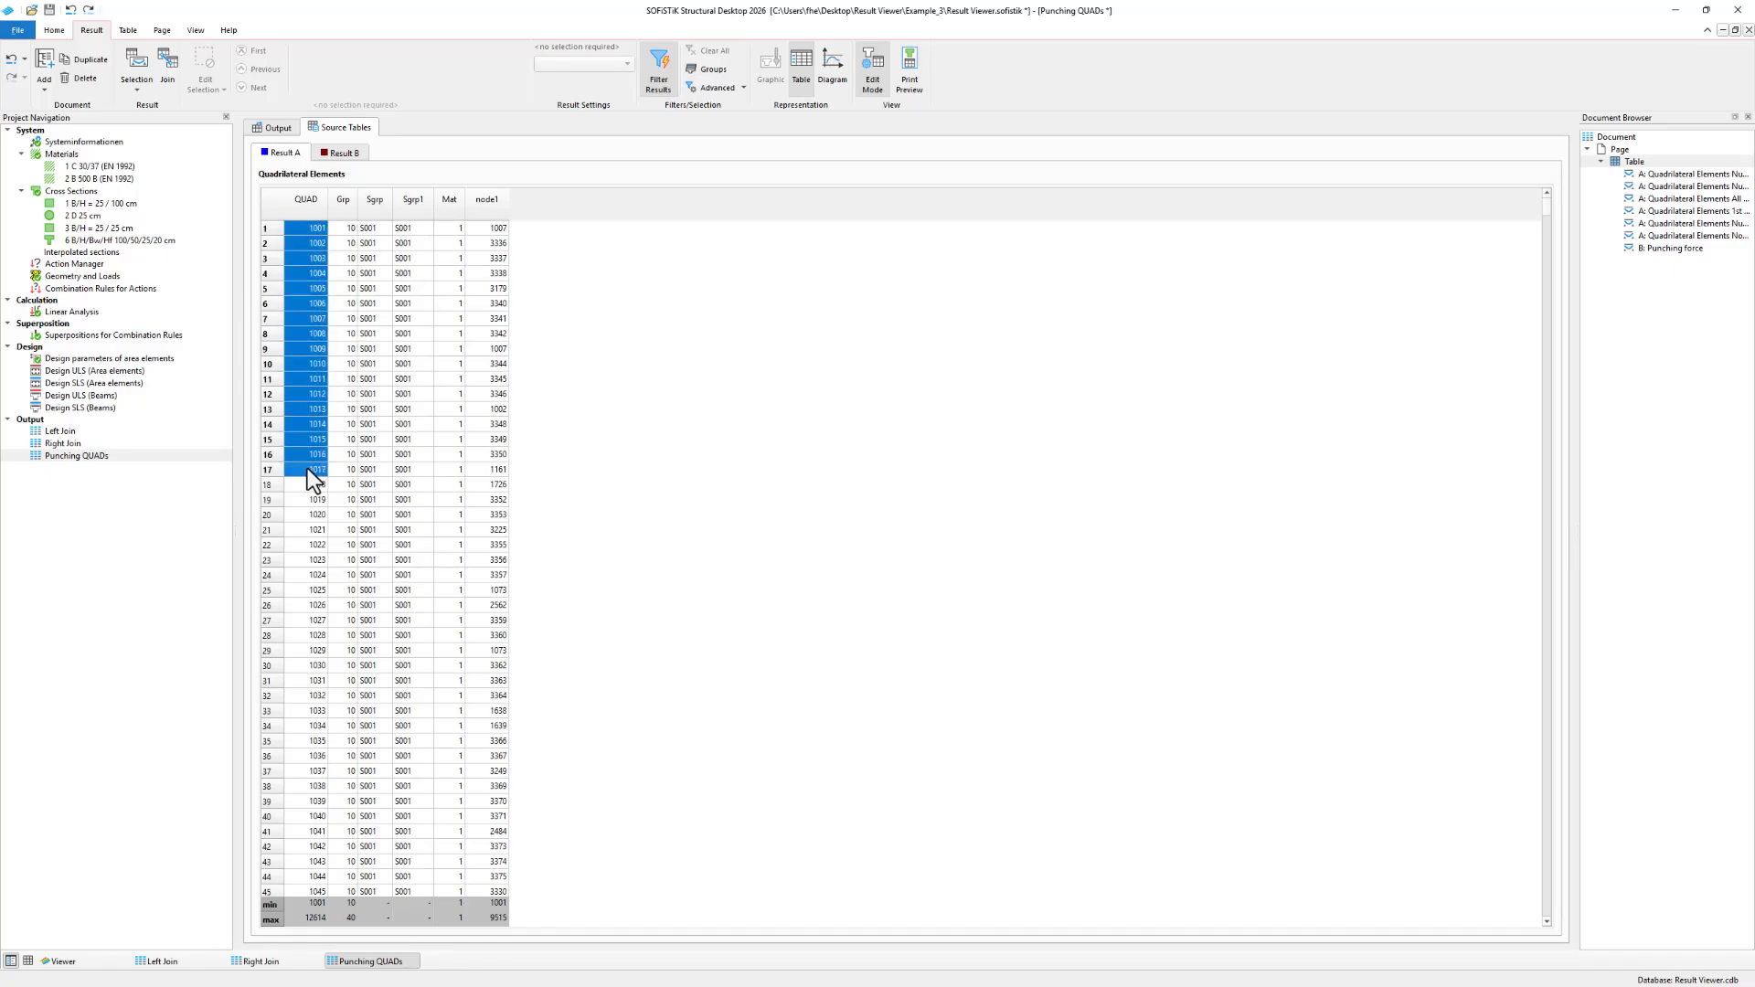
drag(498, 234, 495, 475)
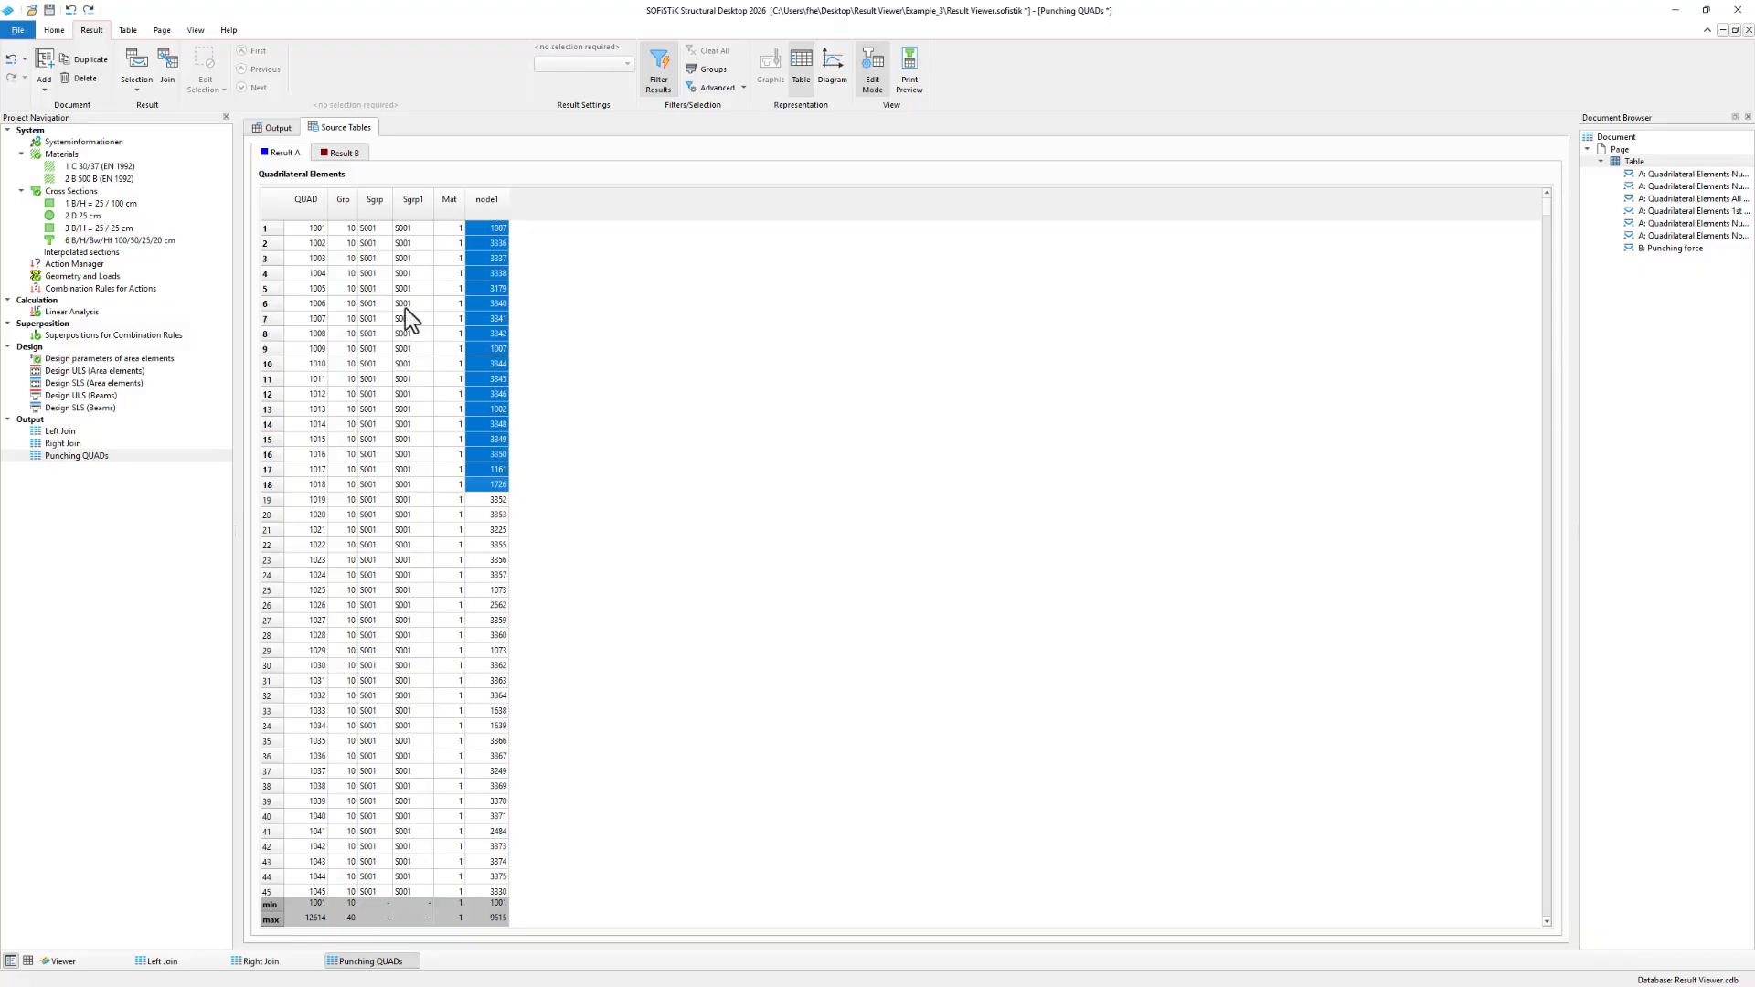
click(341, 155)
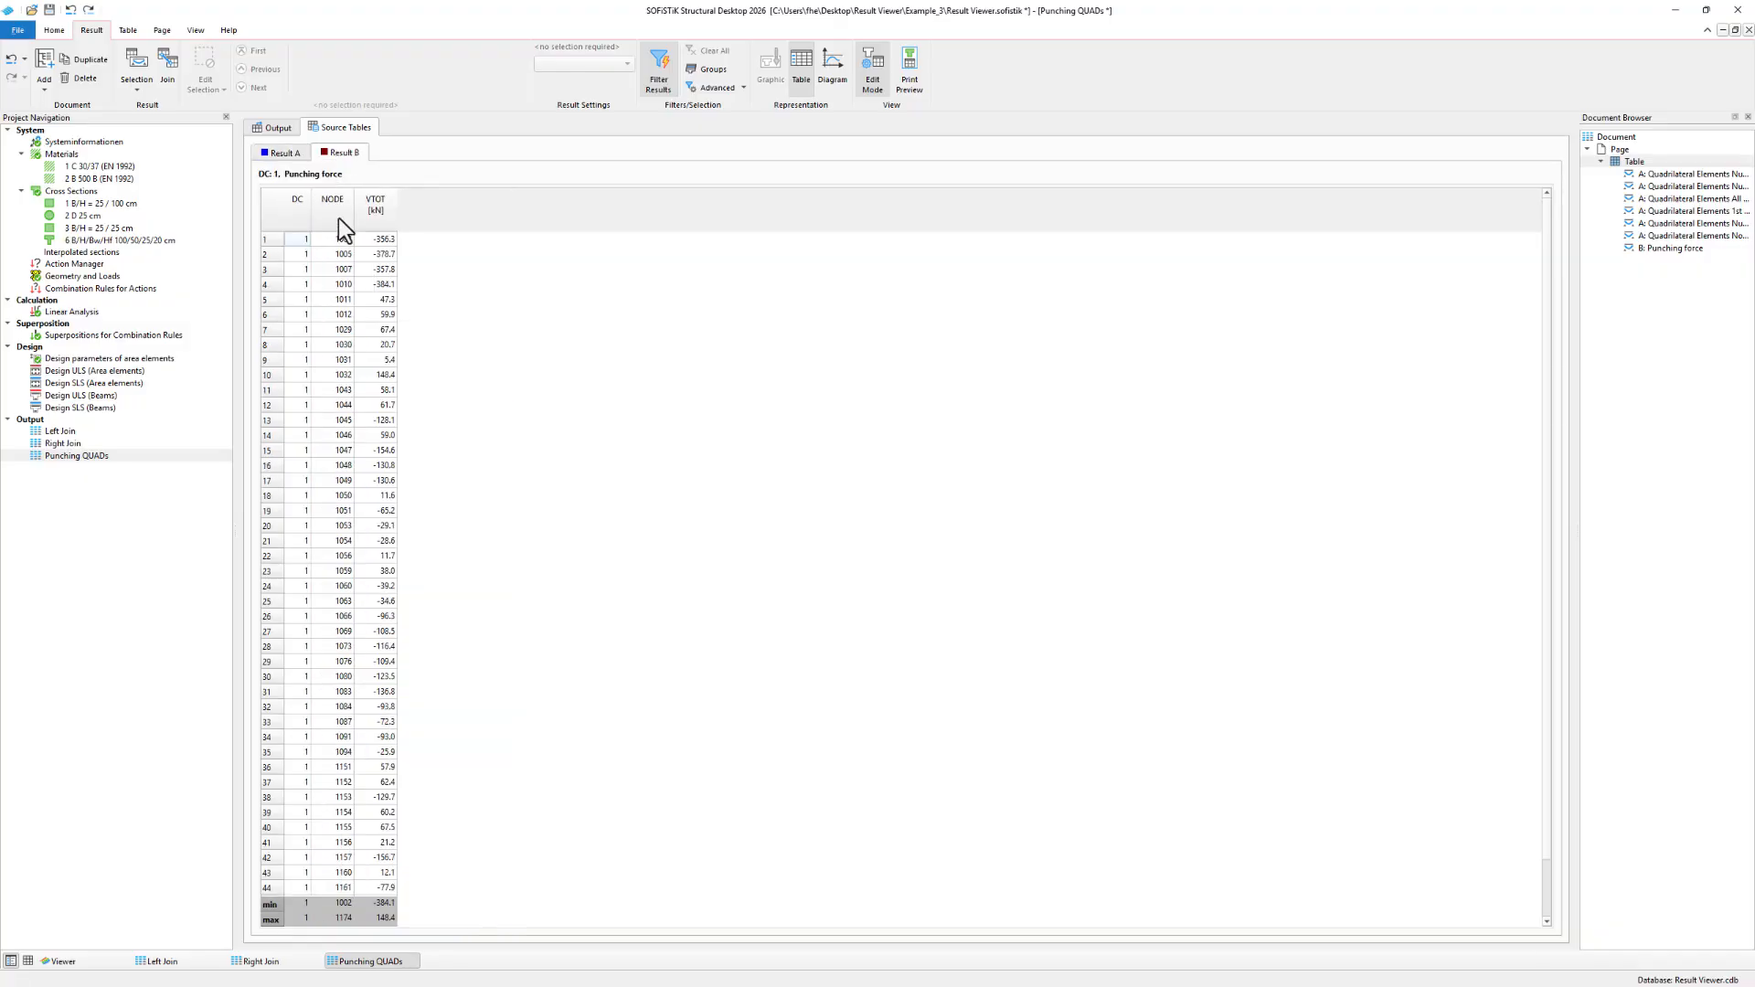
drag(296, 244, 296, 363)
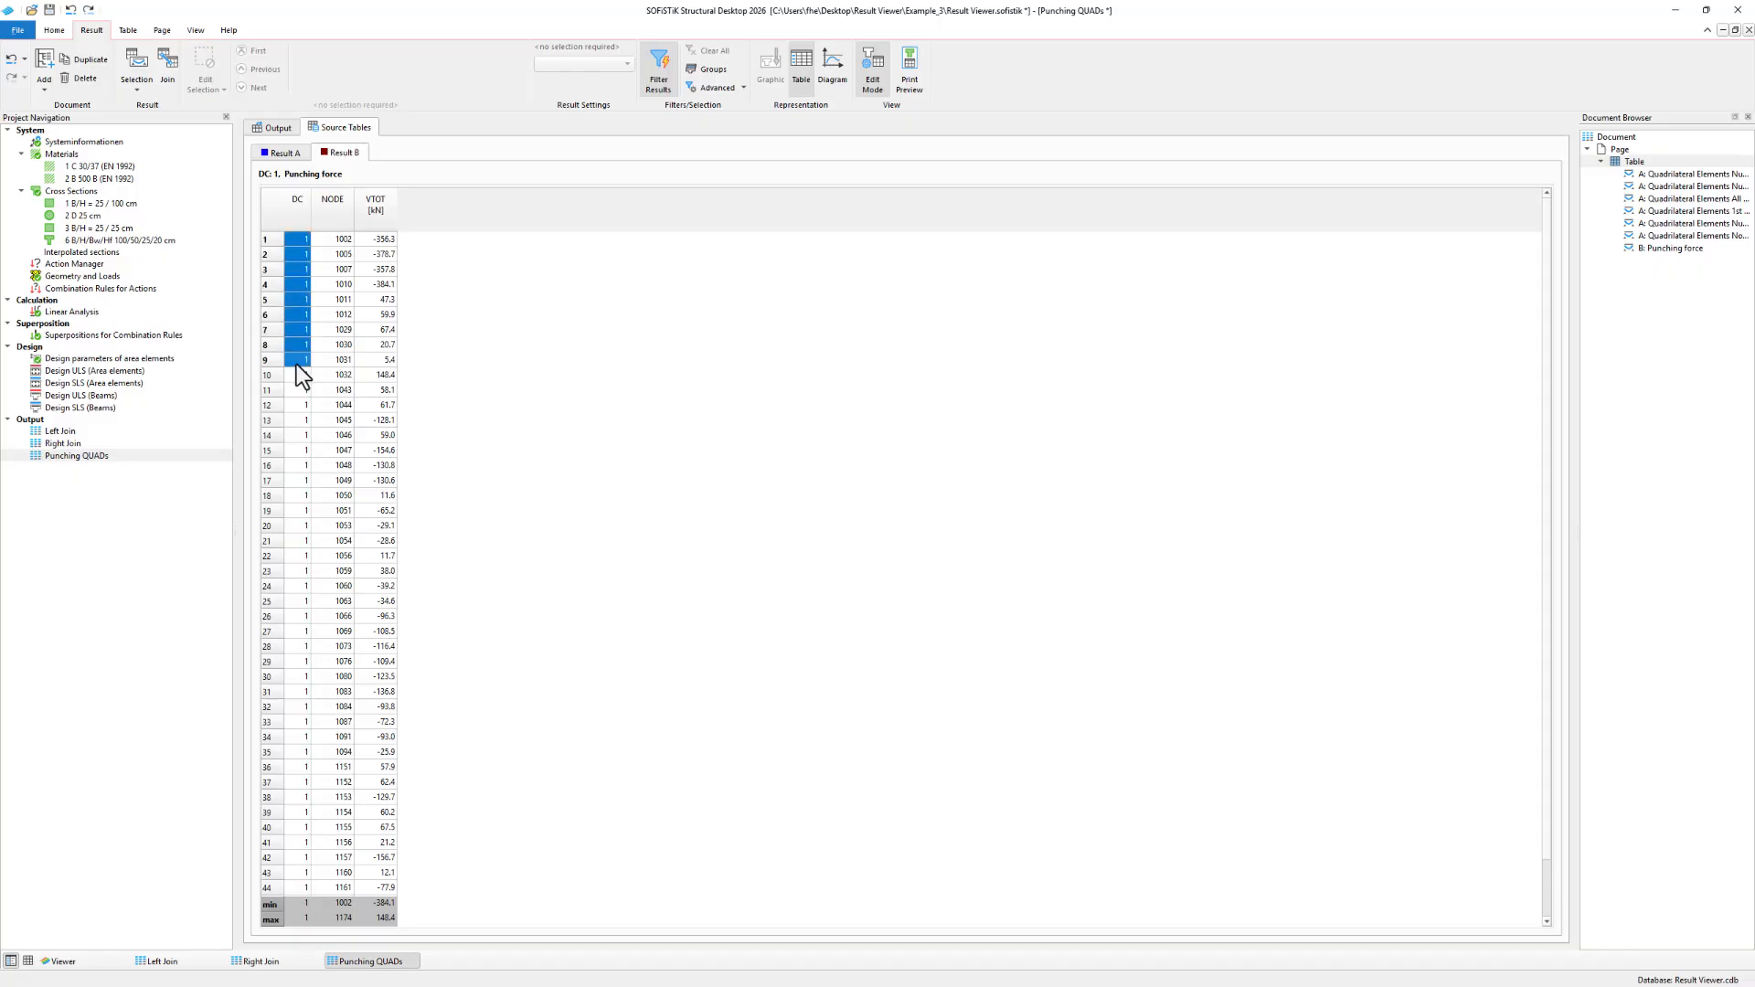
drag(348, 238, 347, 592)
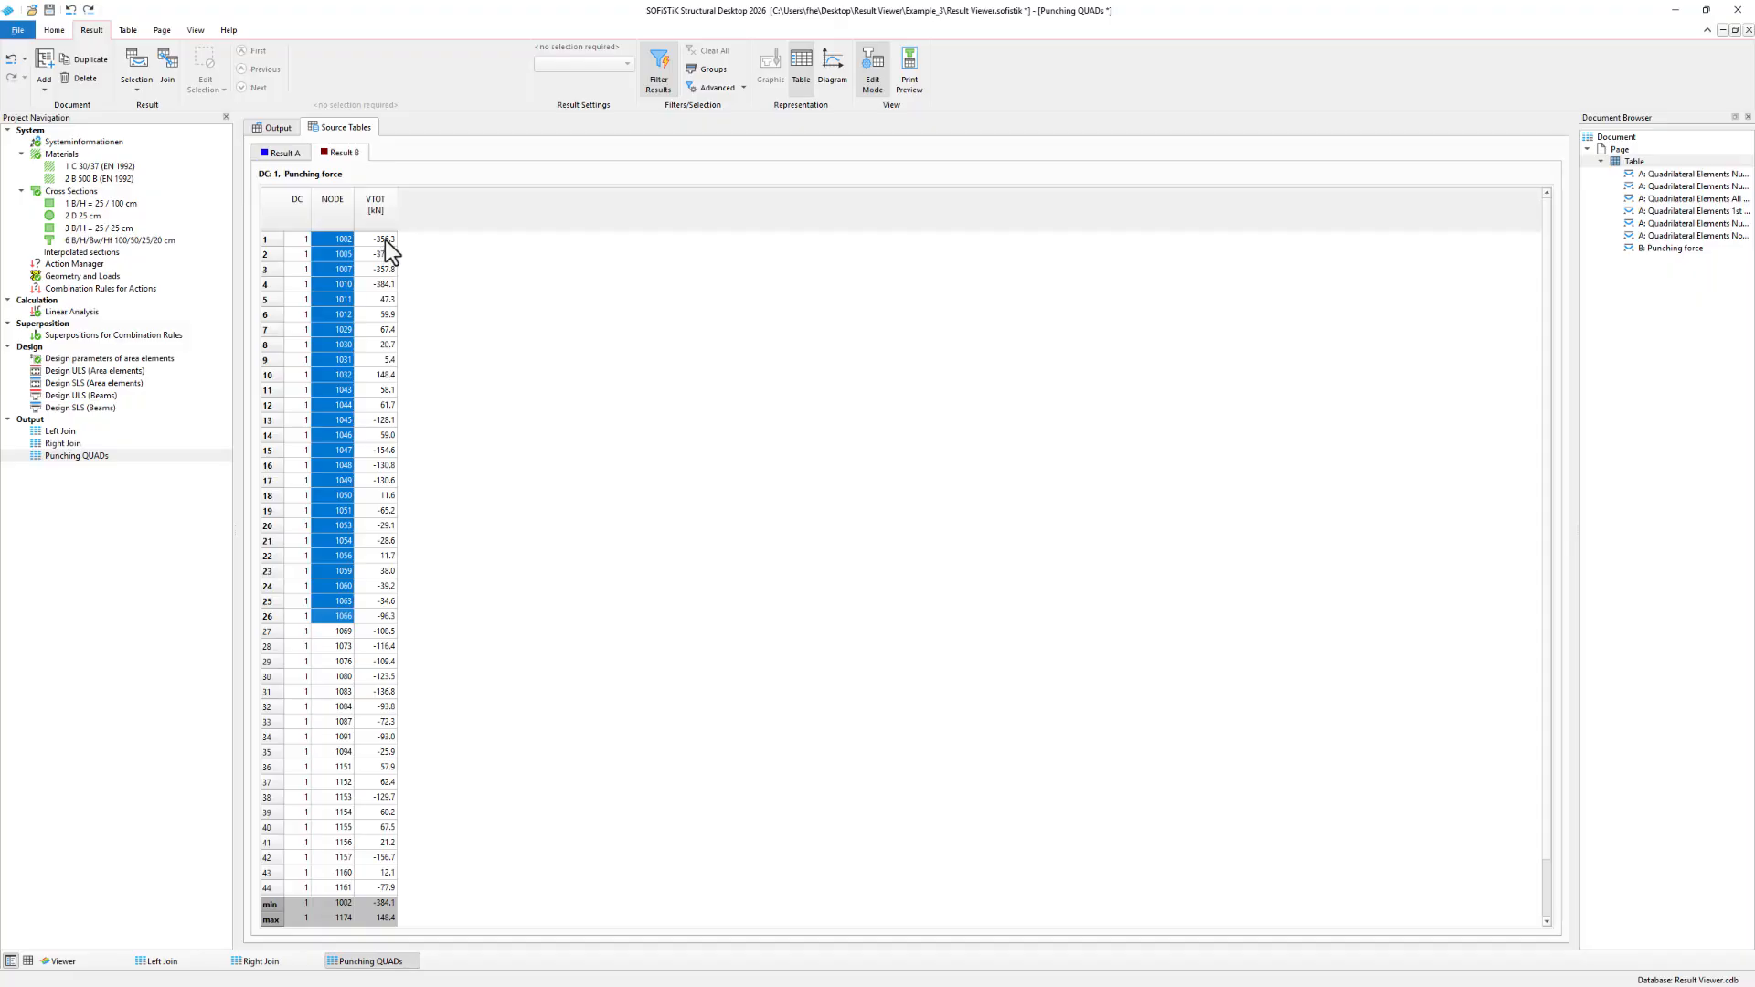
drag(386, 241, 391, 465)
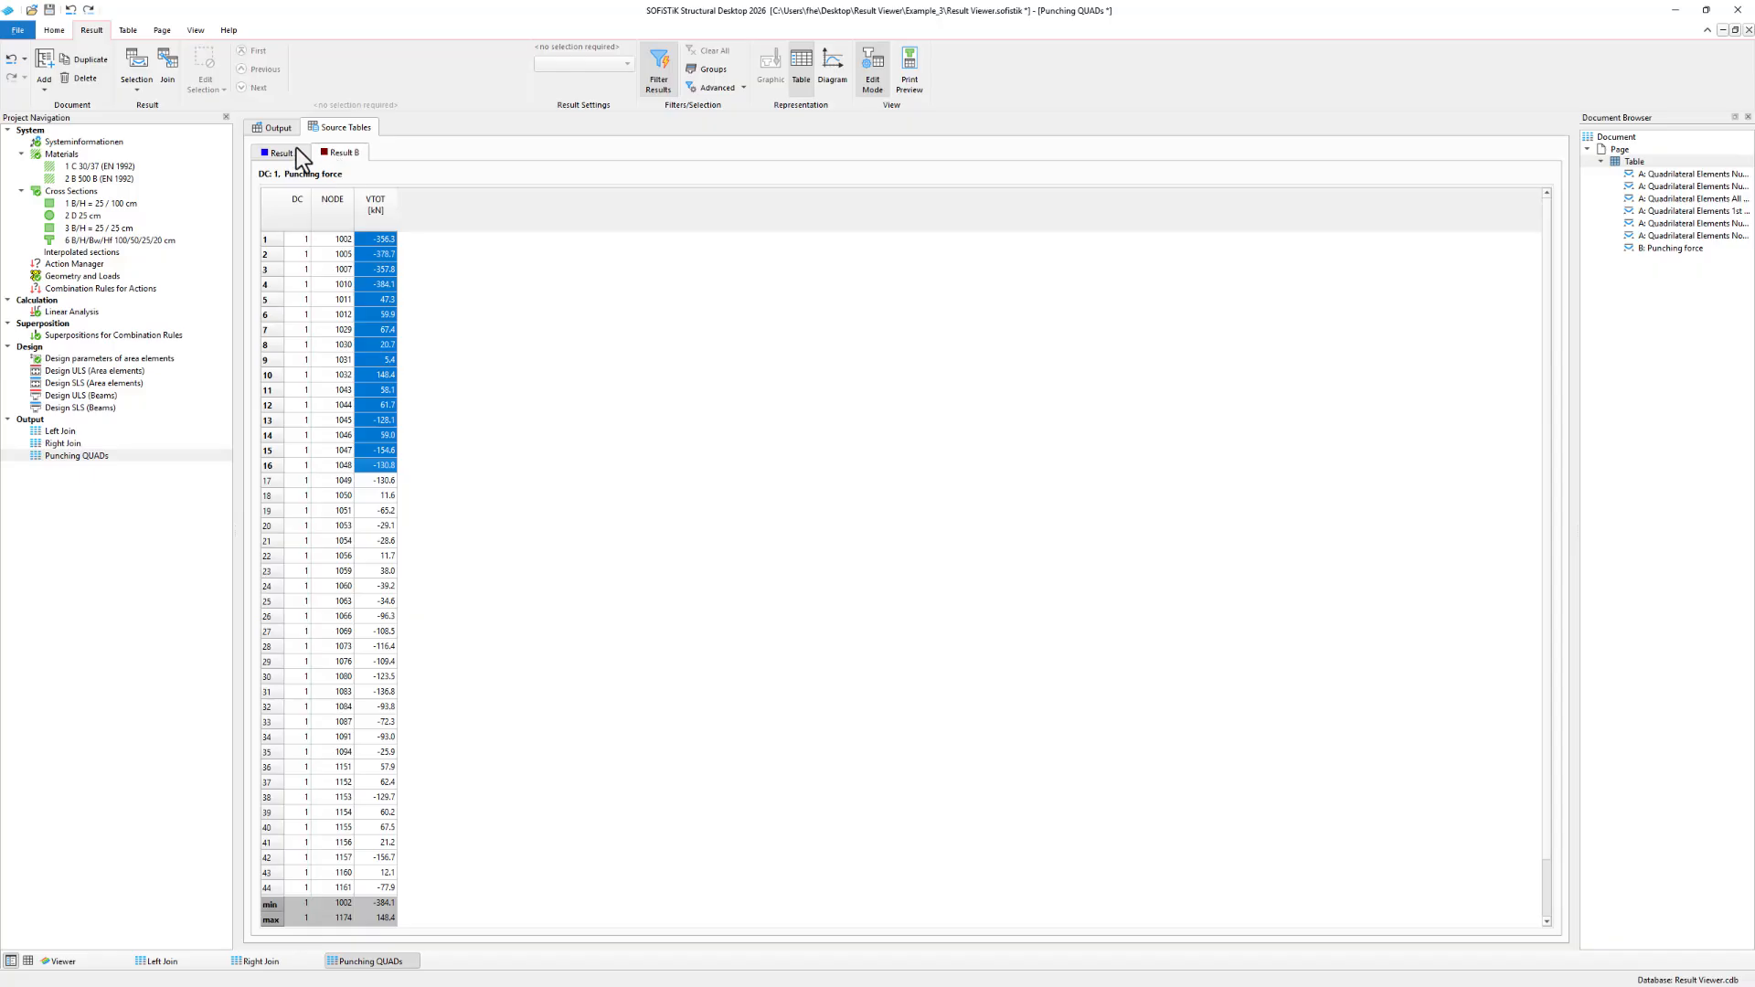
Open the join editor, space tables A and B apart, and change their join type to Left Outer Join.
click(167, 71)
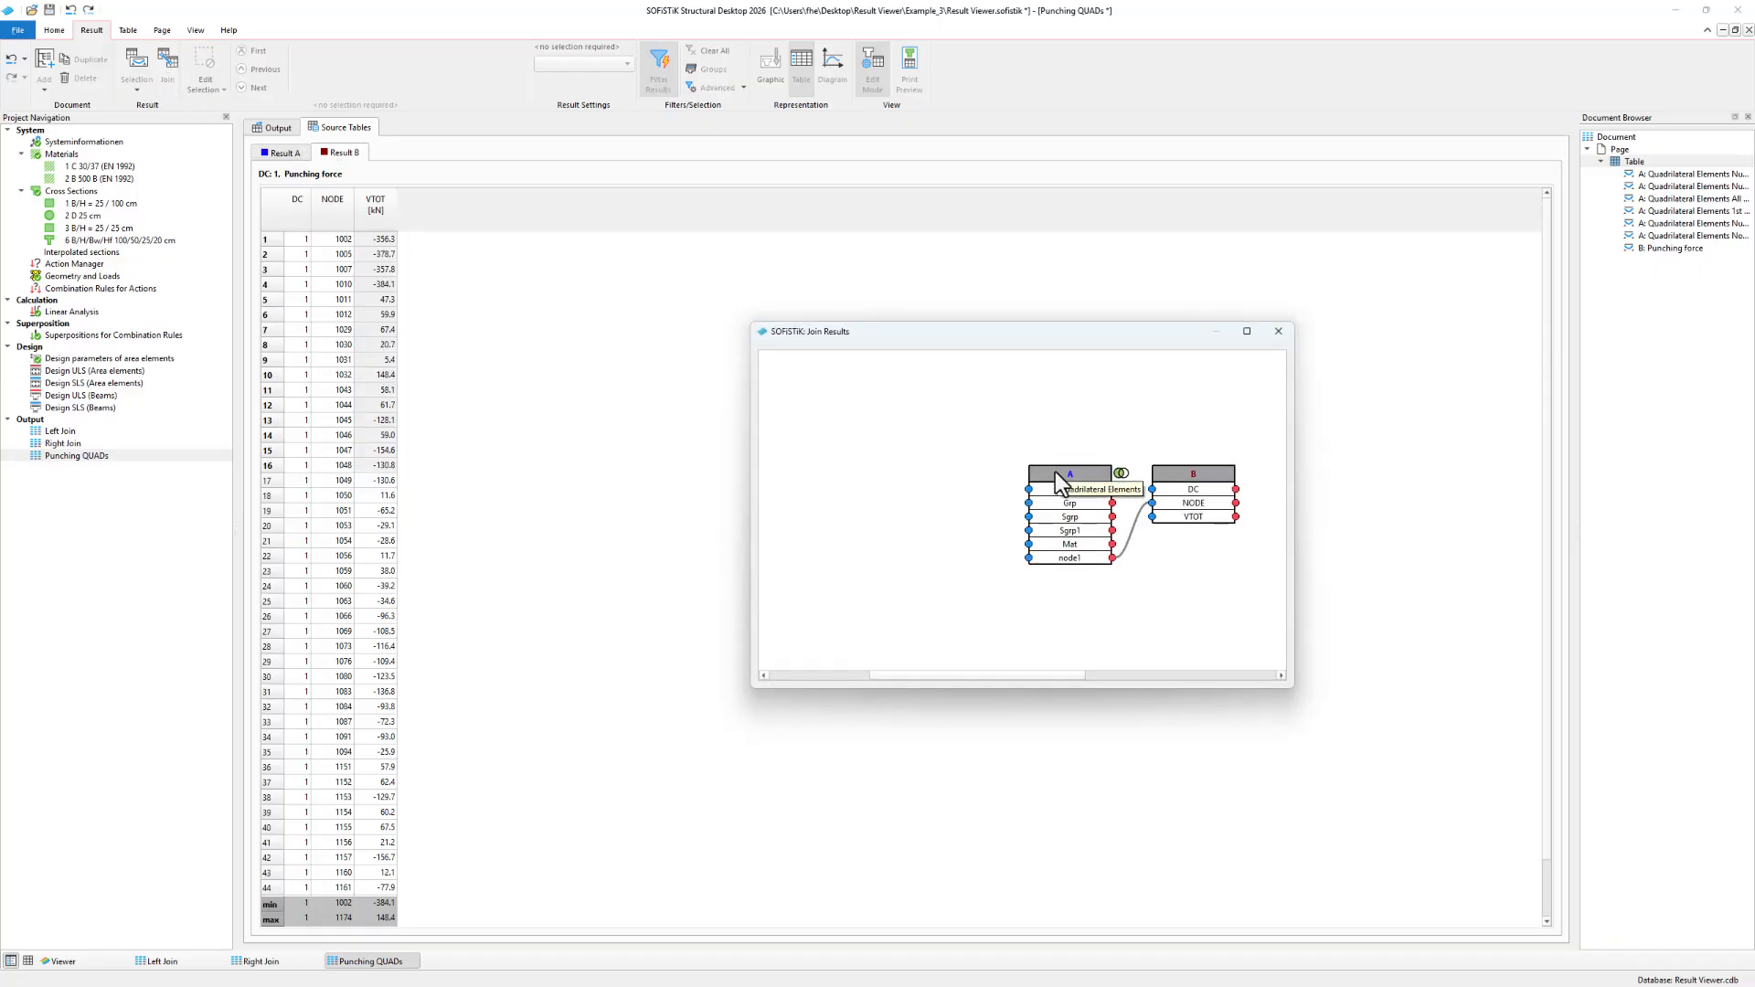
drag(1055, 471, 997, 473)
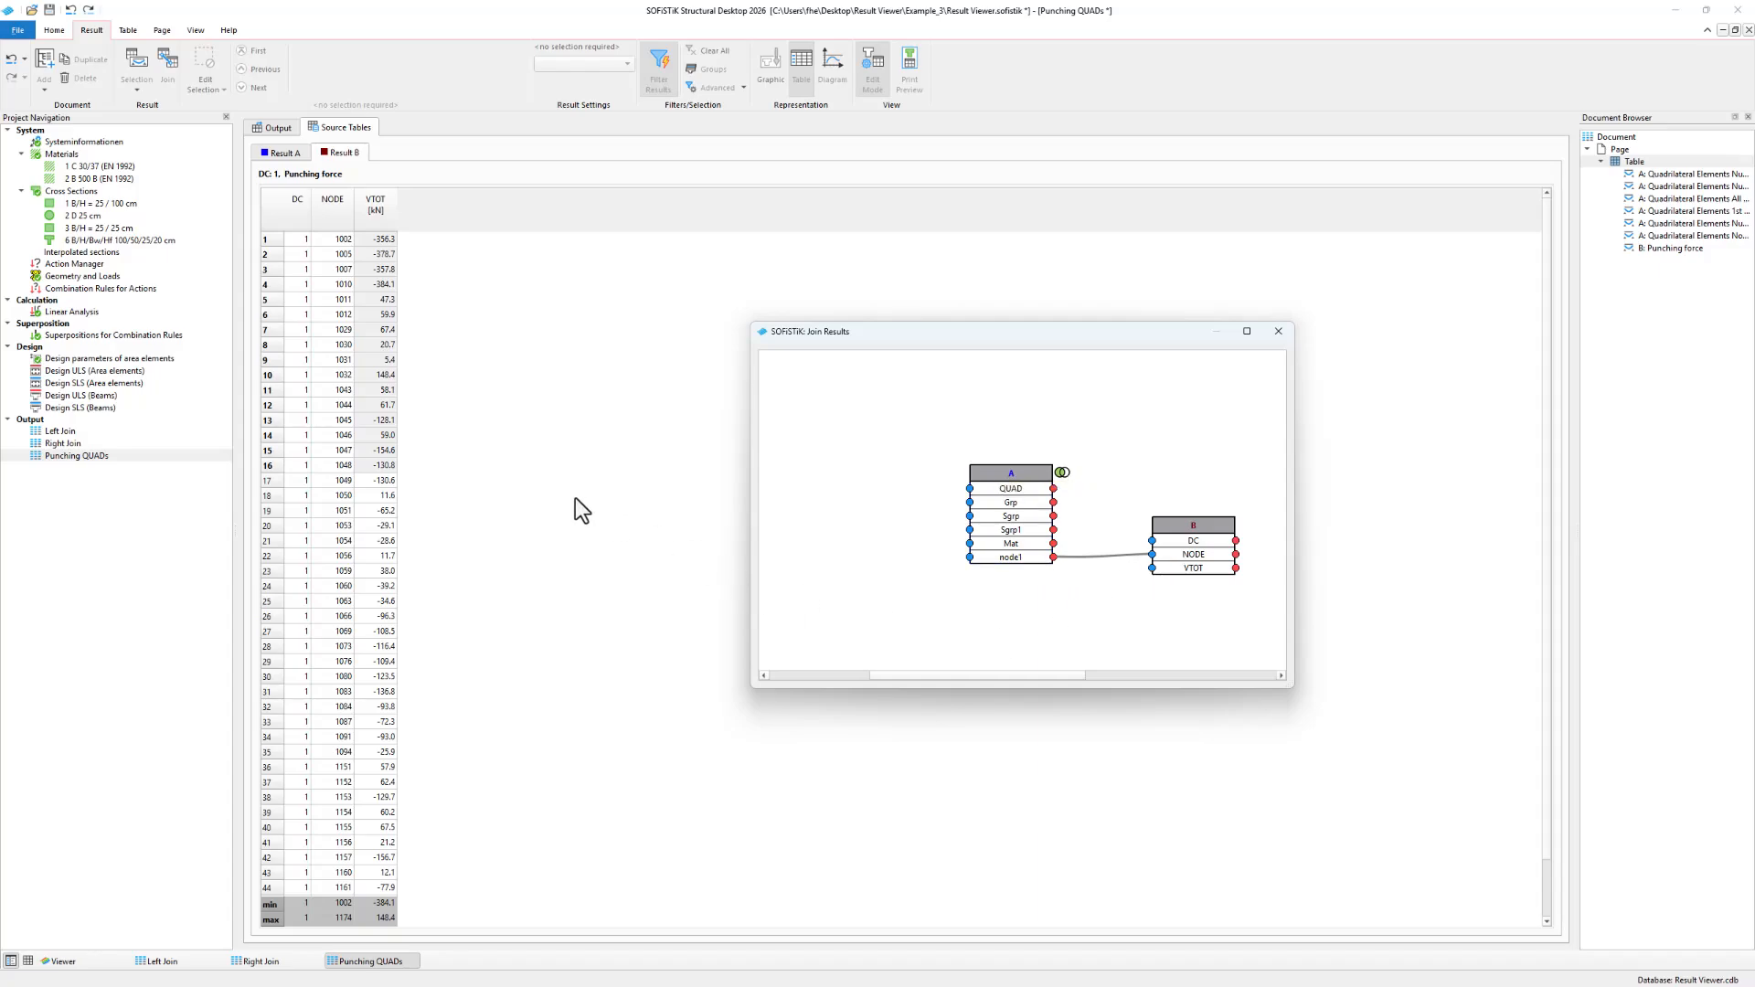
click(291, 132)
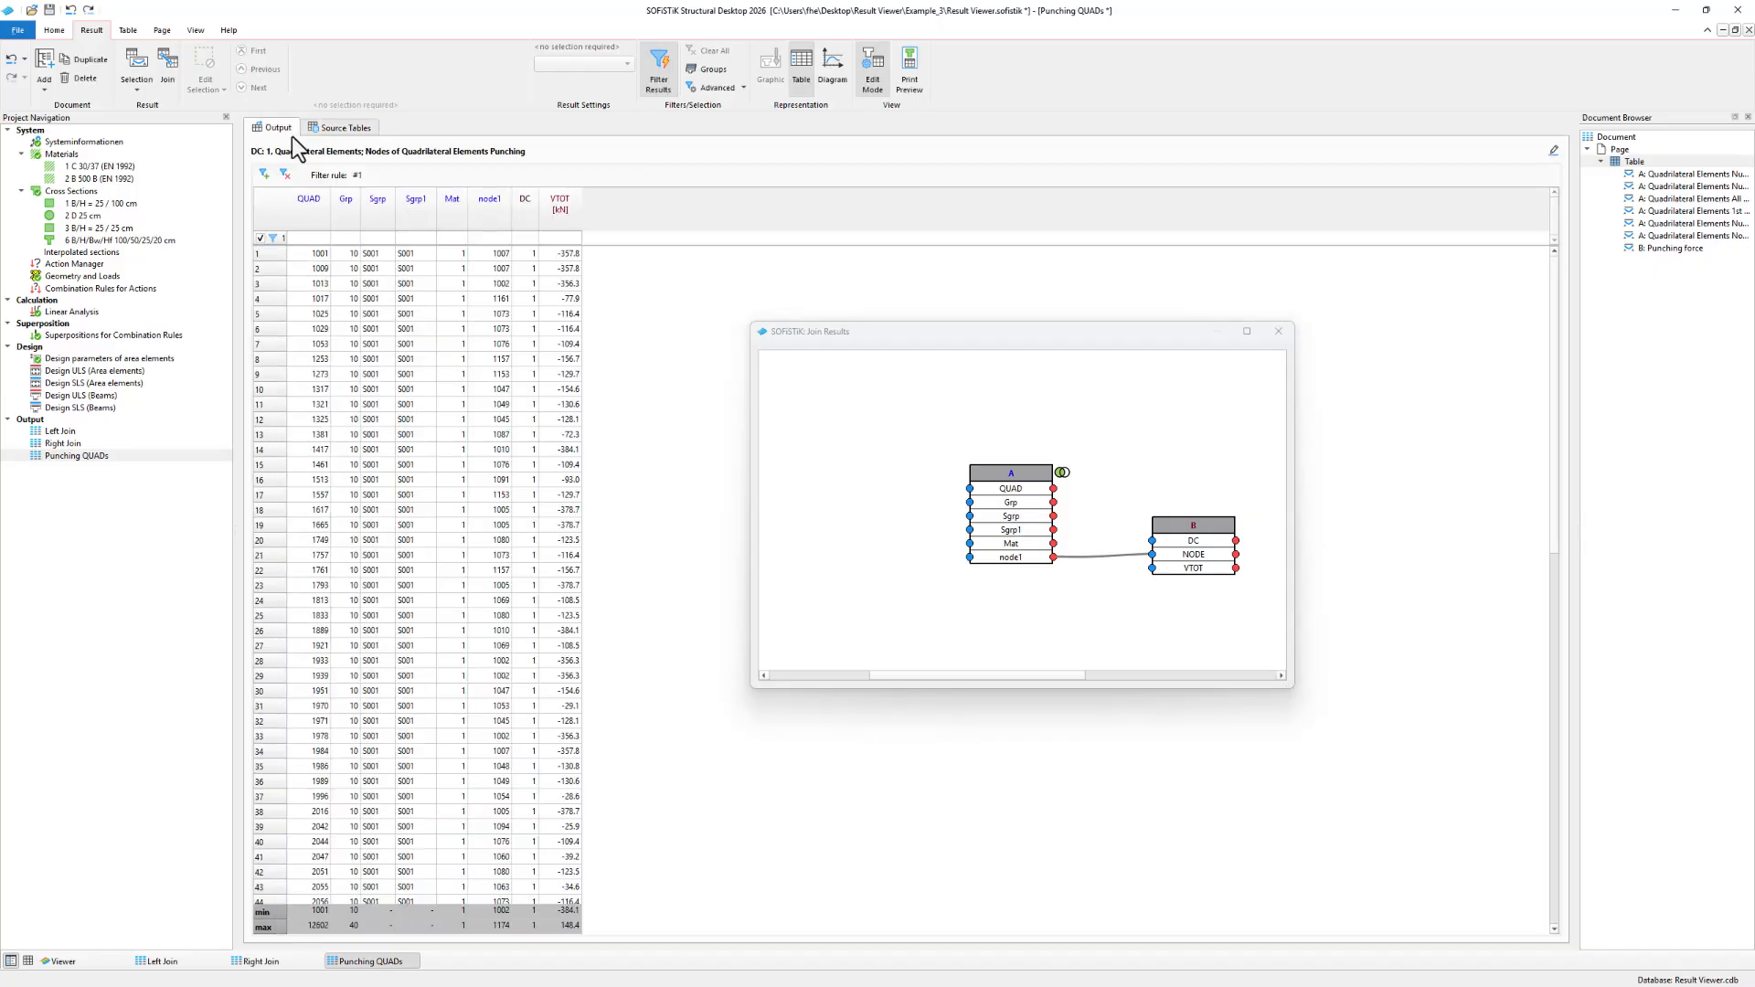
click(1062, 477)
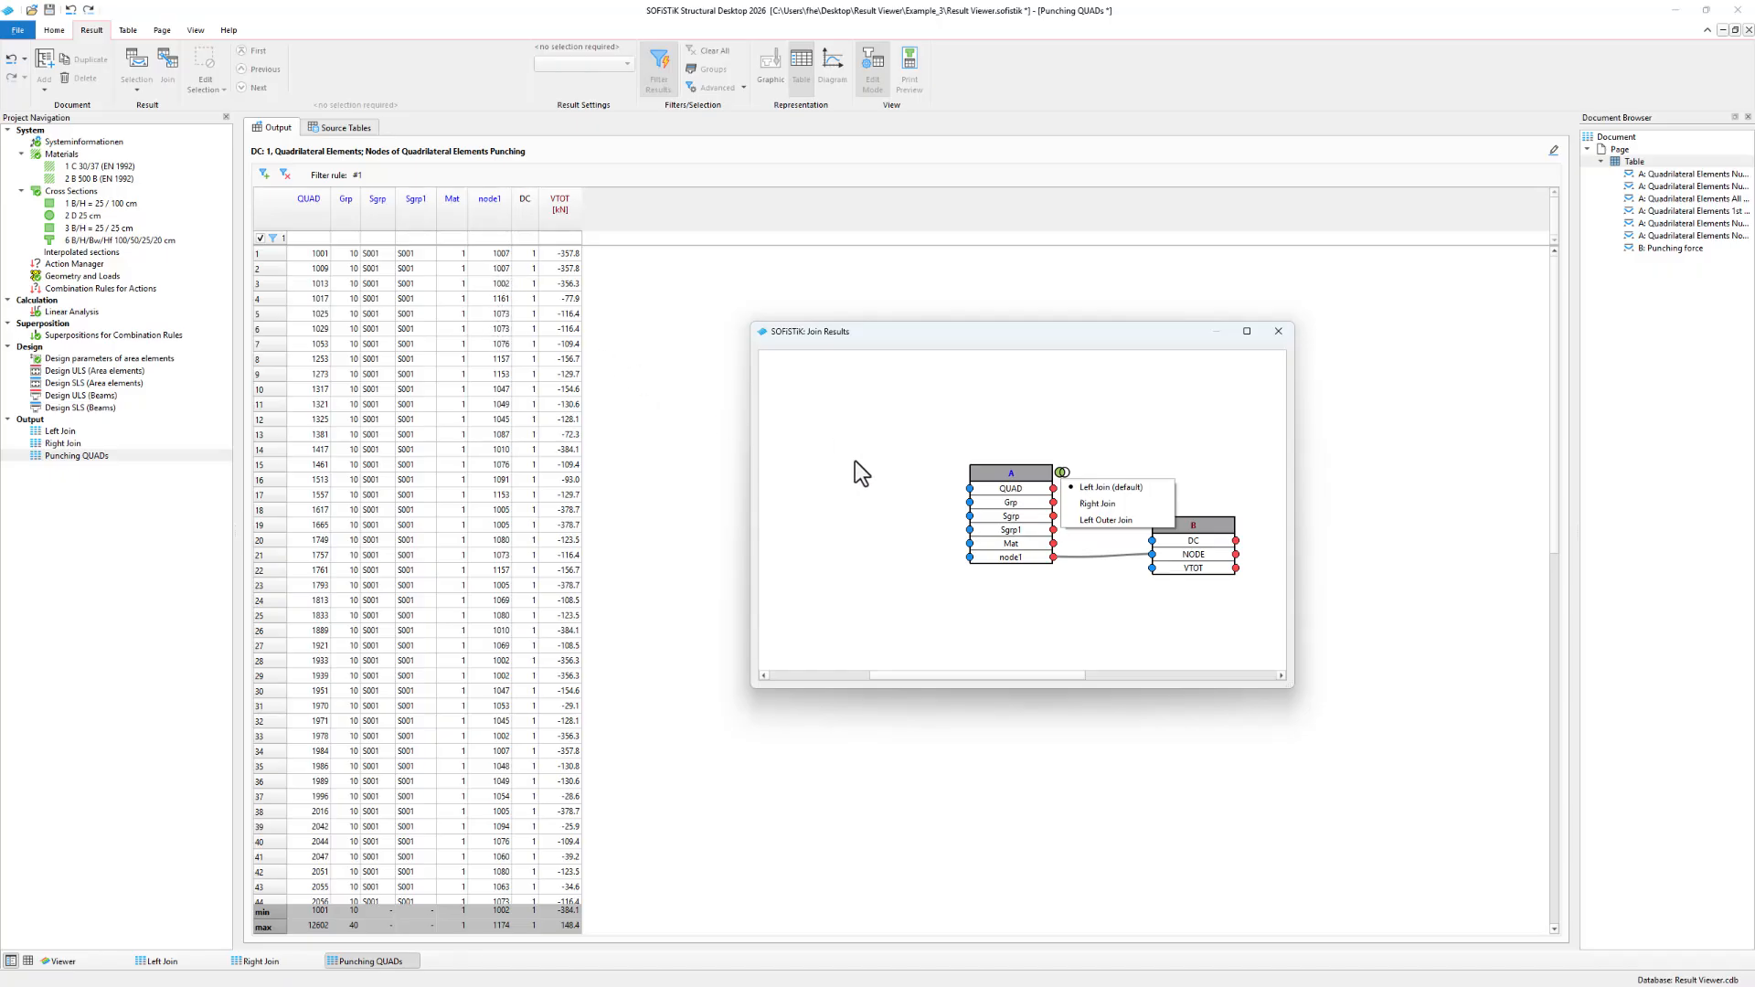
click(1109, 519)
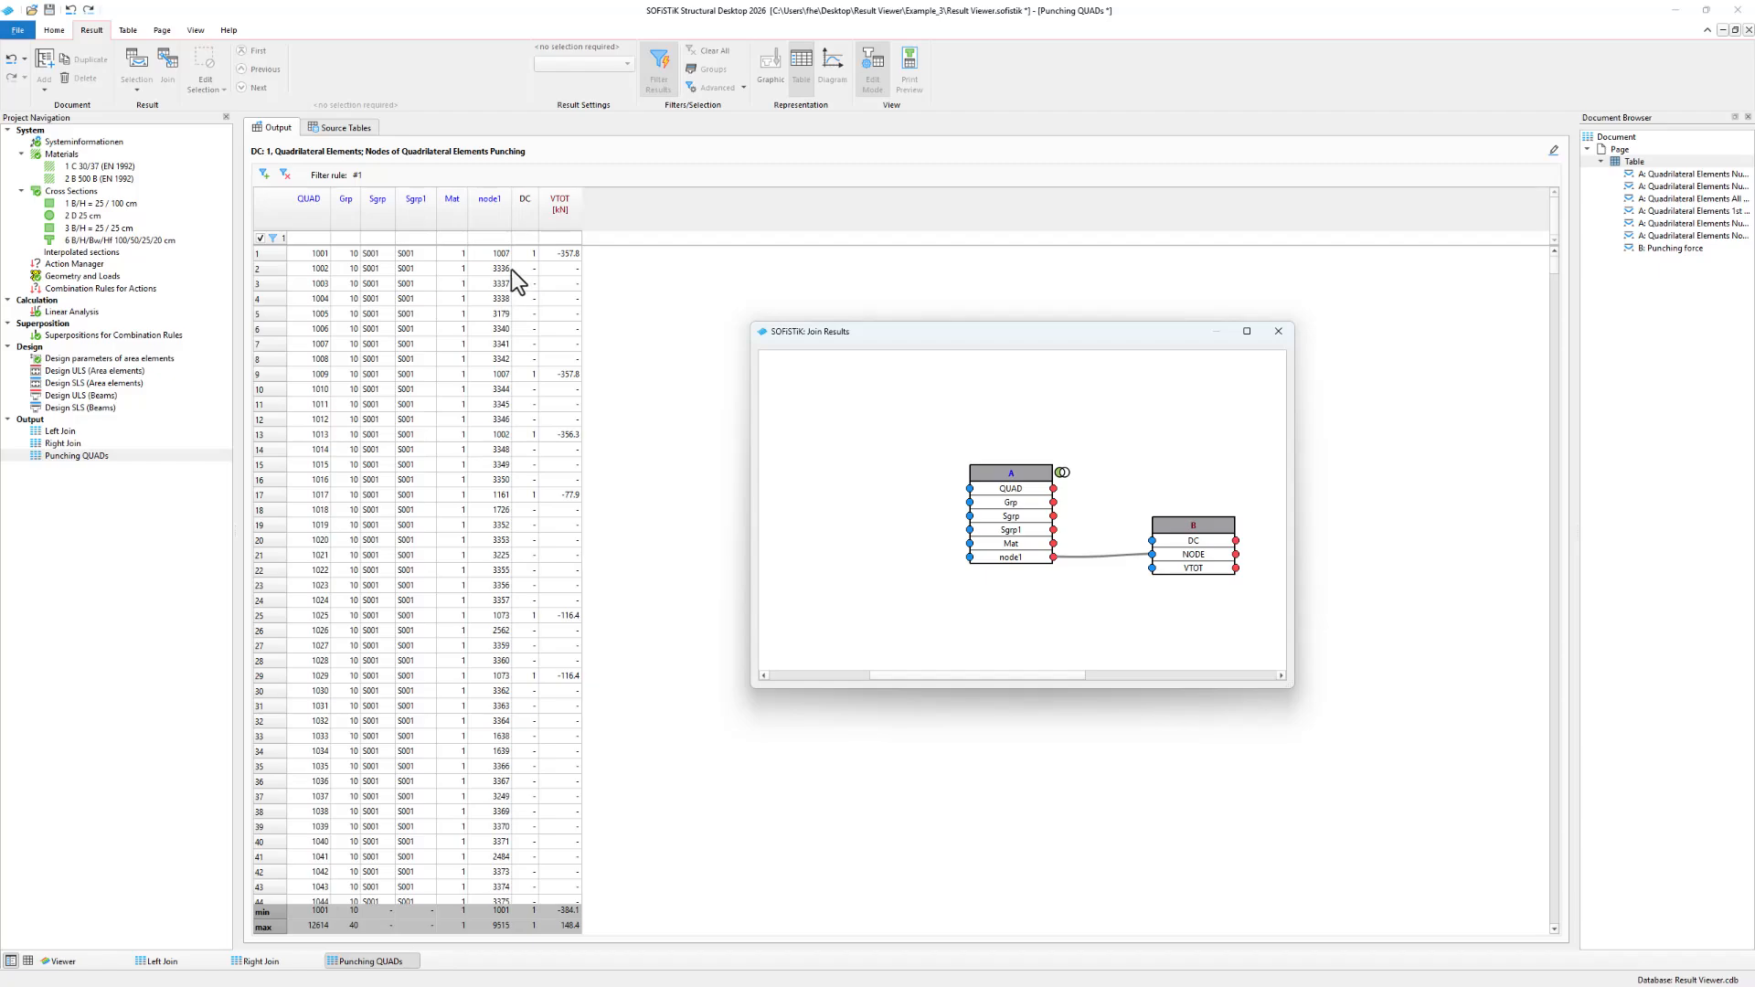
Examine the node1 and VTOT entries of rows without punching force in the joined output, and close the join editor.
drag(508, 271, 505, 329)
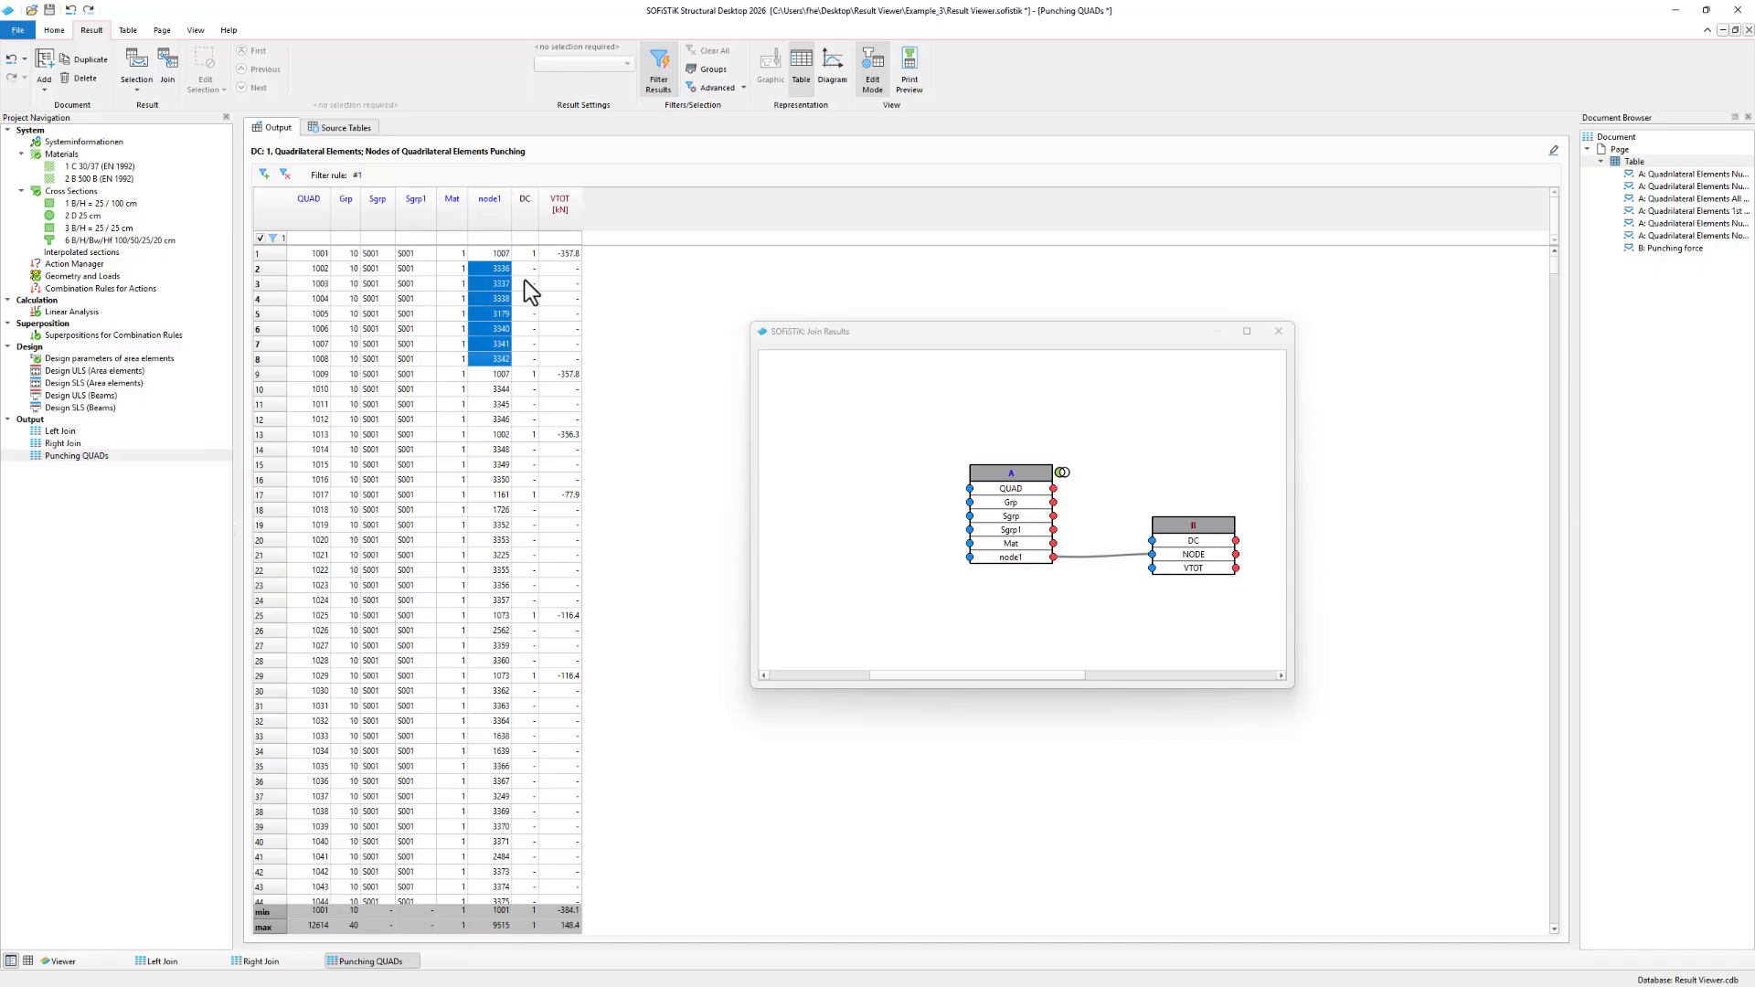
drag(576, 271, 574, 304)
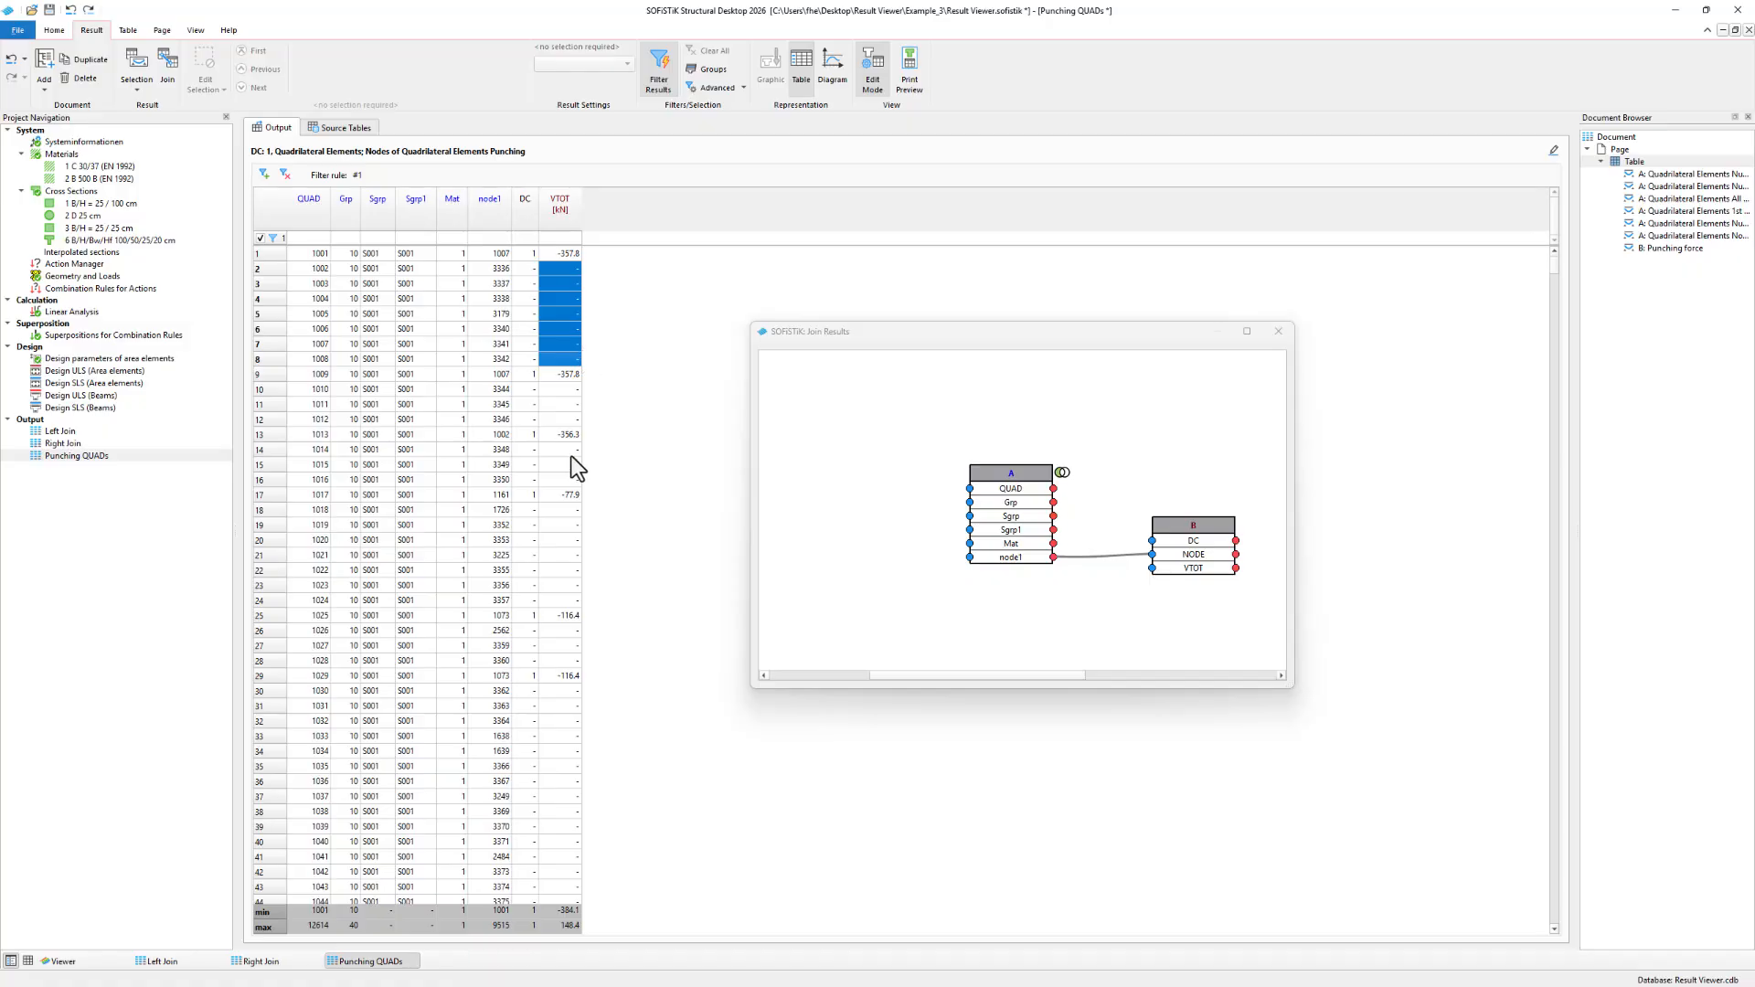
click(572, 390)
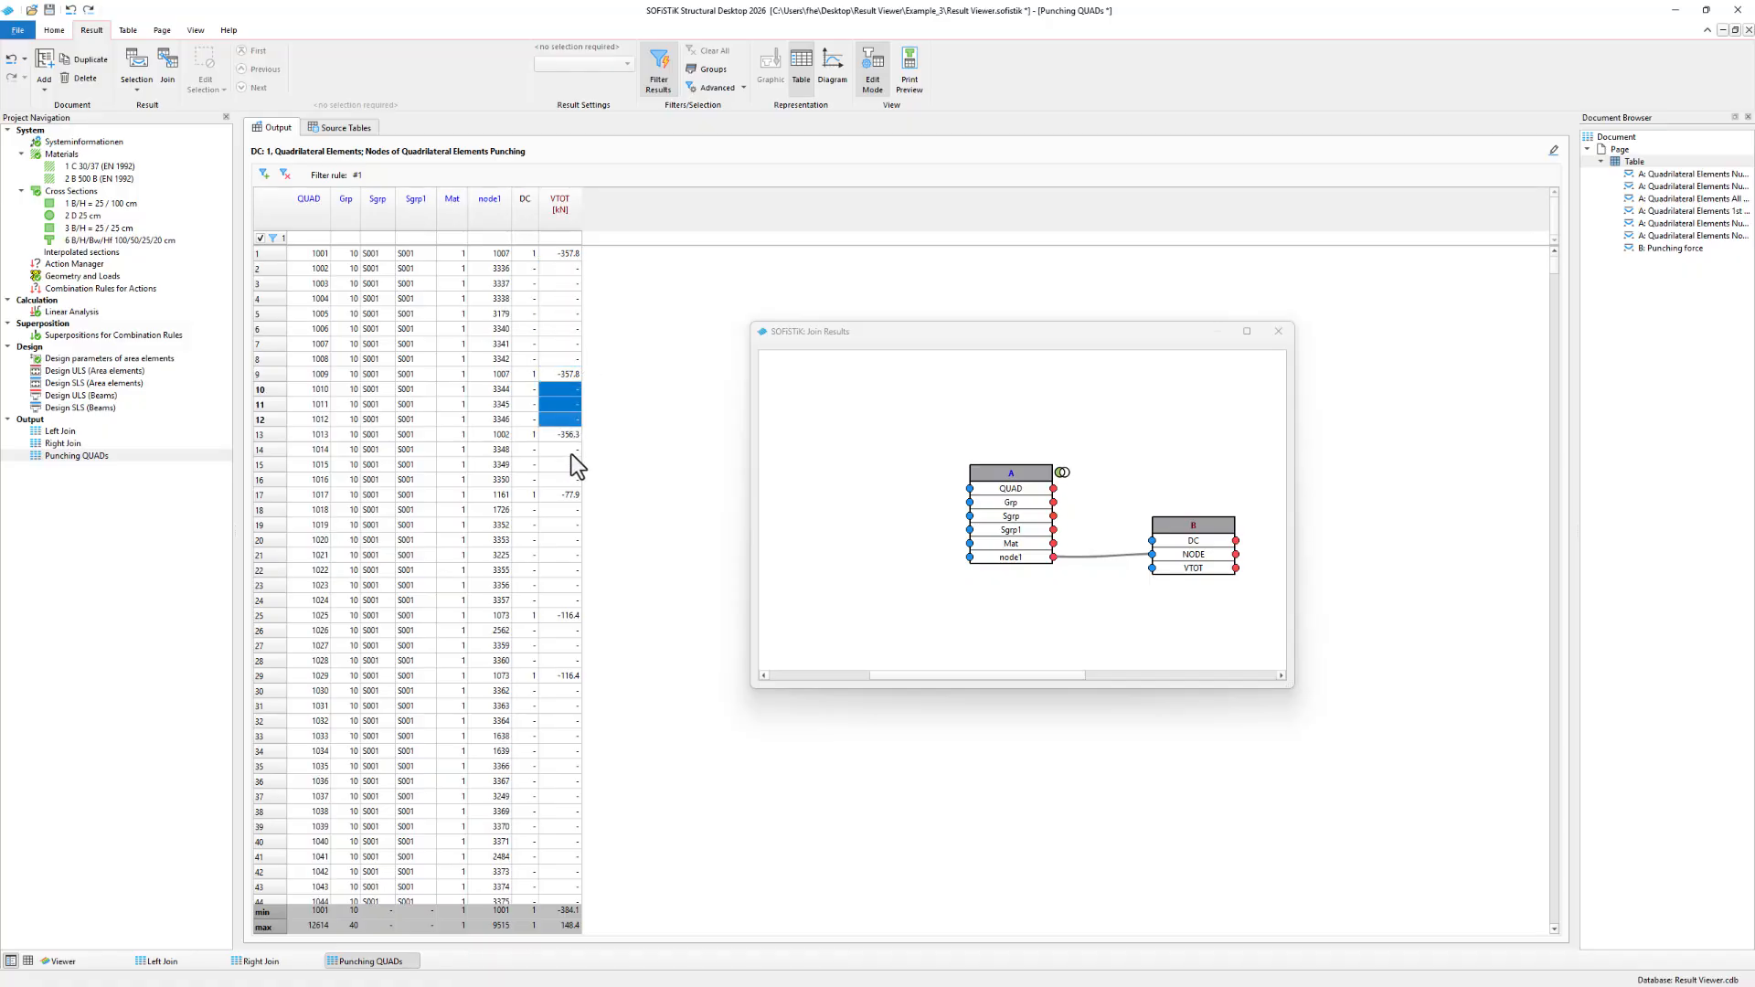
drag(573, 453, 567, 569)
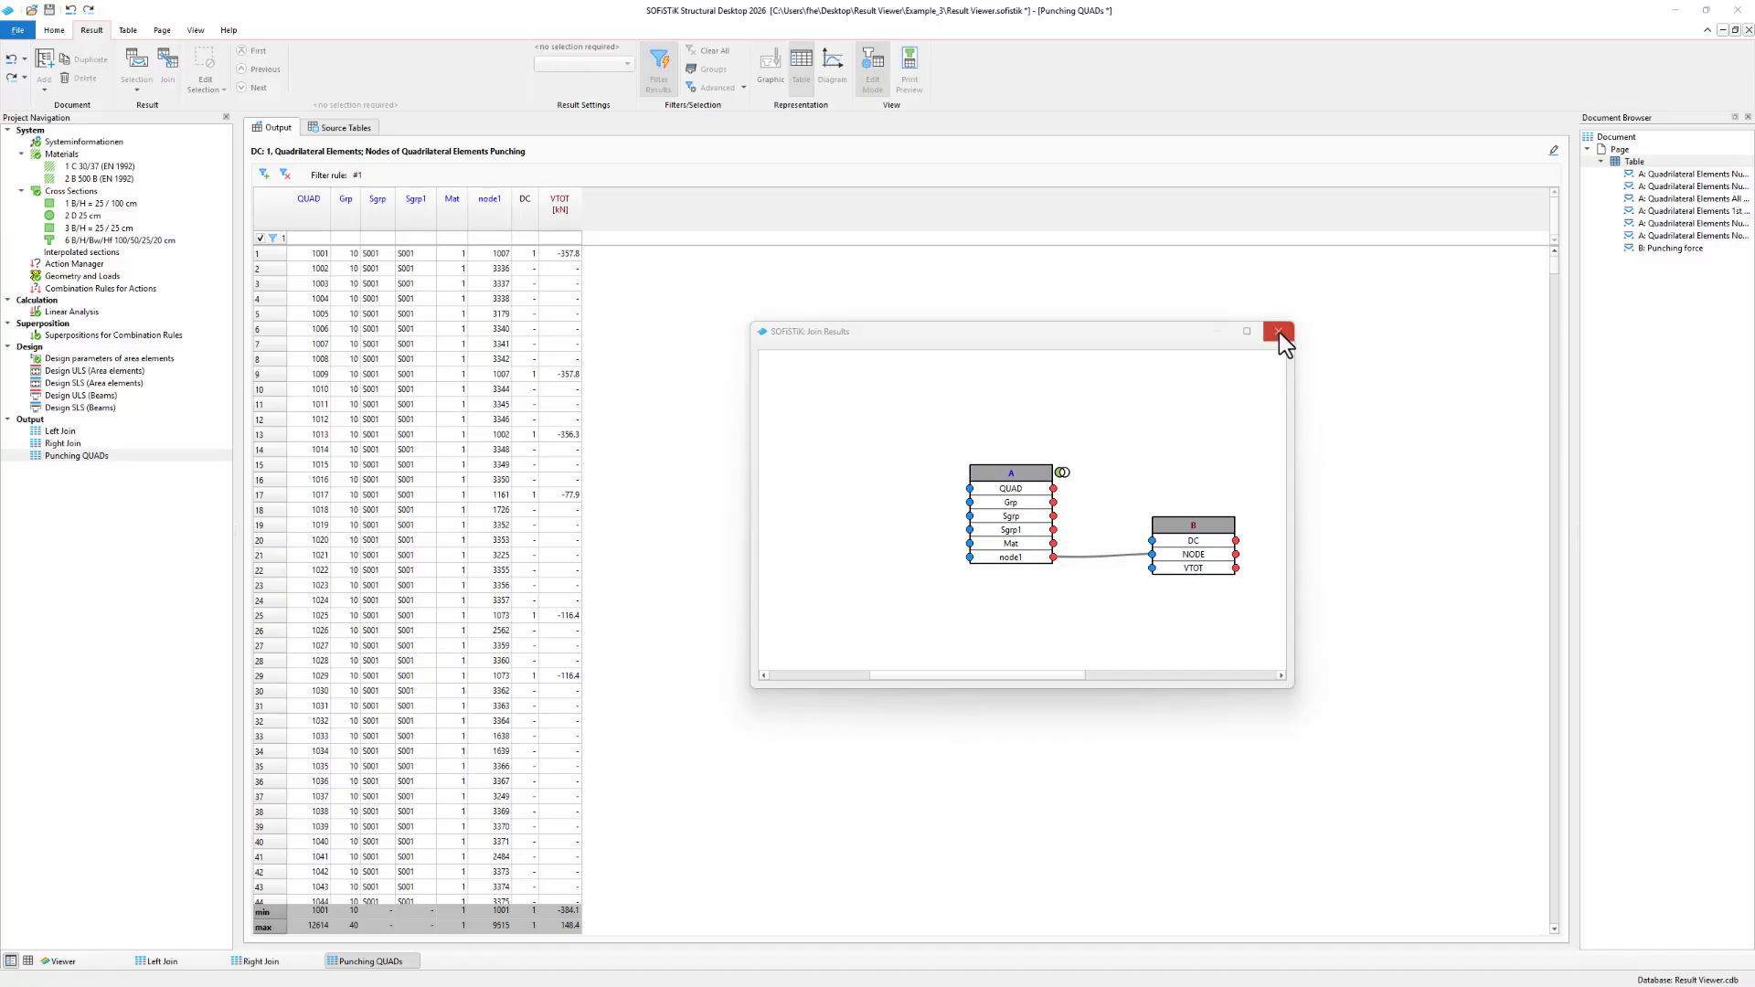
click(1280, 332)
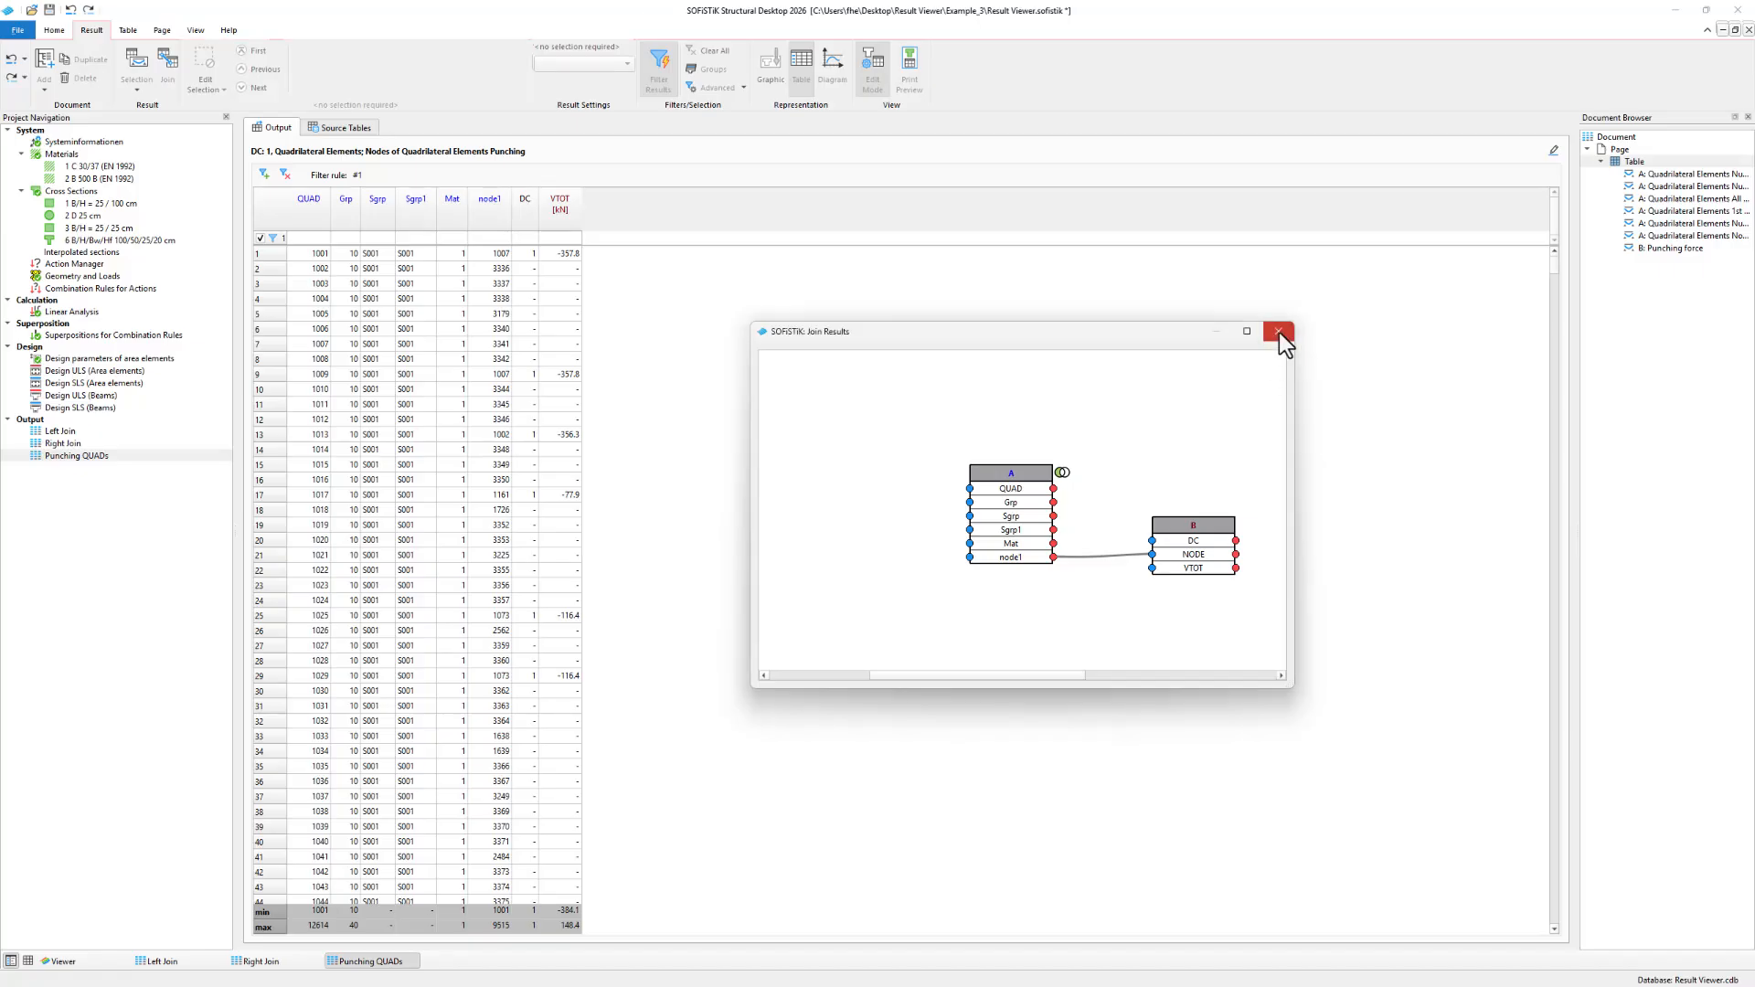
Insert a new Interactive Lists and Graphics task below Punching QUADs in the project's Output group.
click(75, 510)
right_click(75, 511)
click(130, 655)
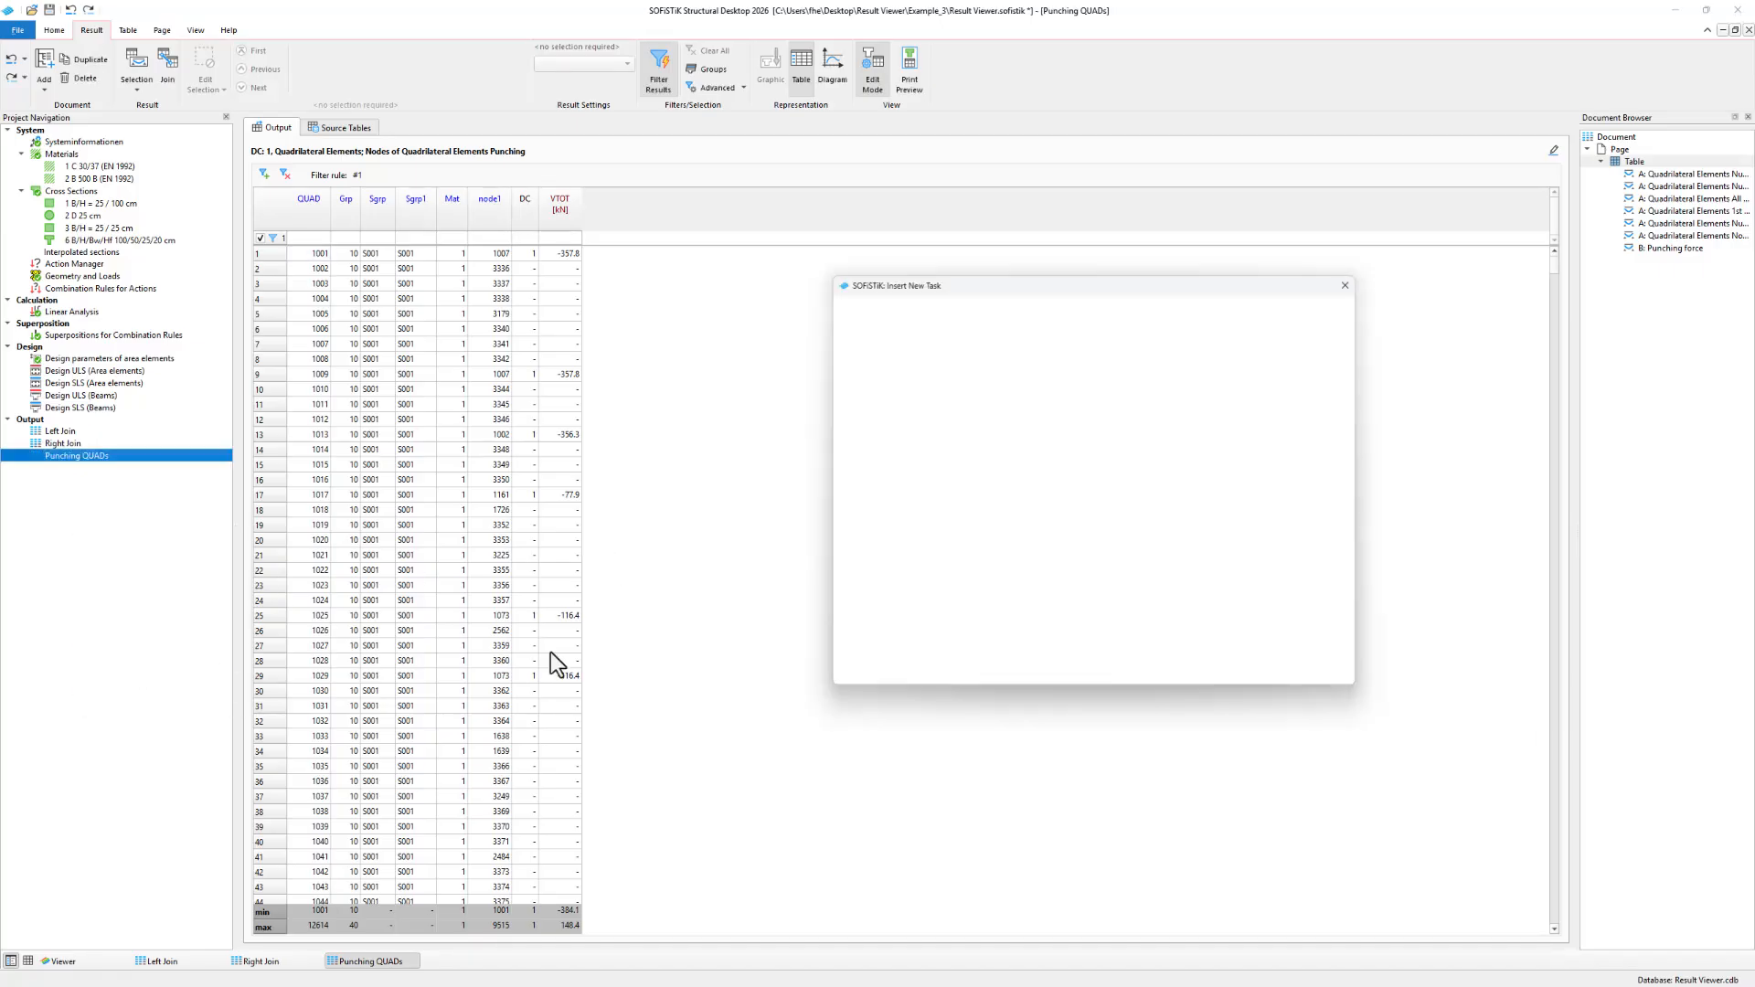
scroll(987, 585, down, 10)
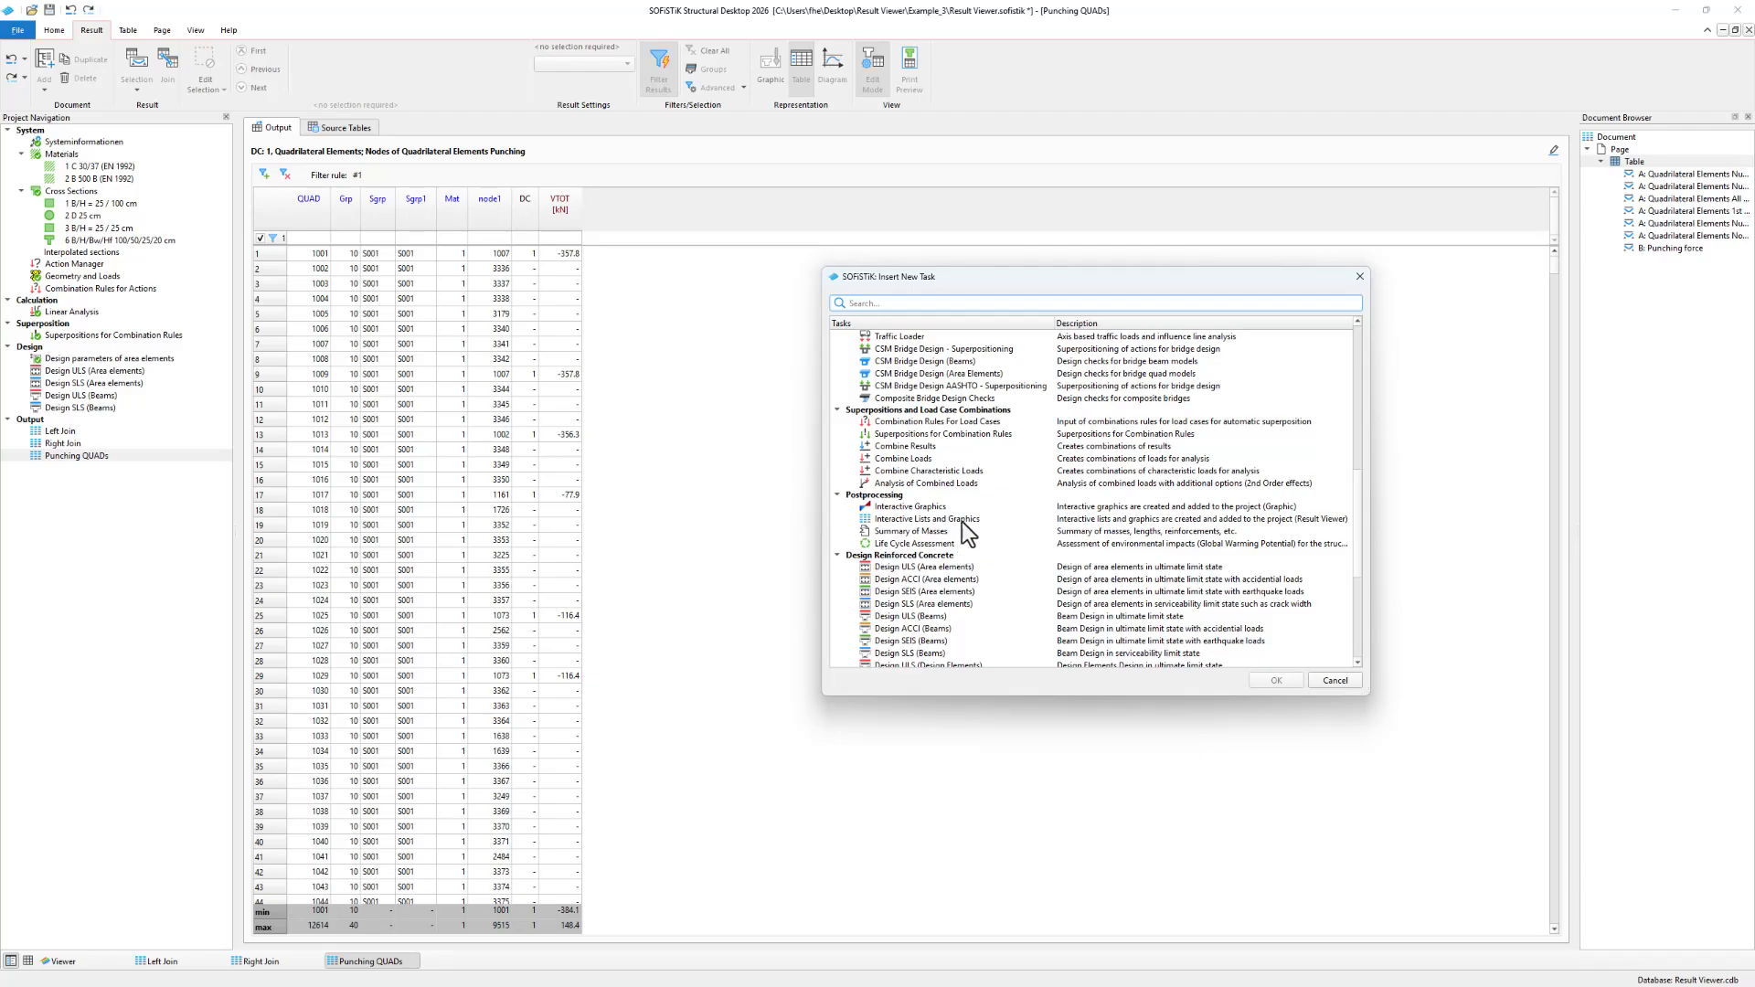
click(962, 520)
click(1289, 686)
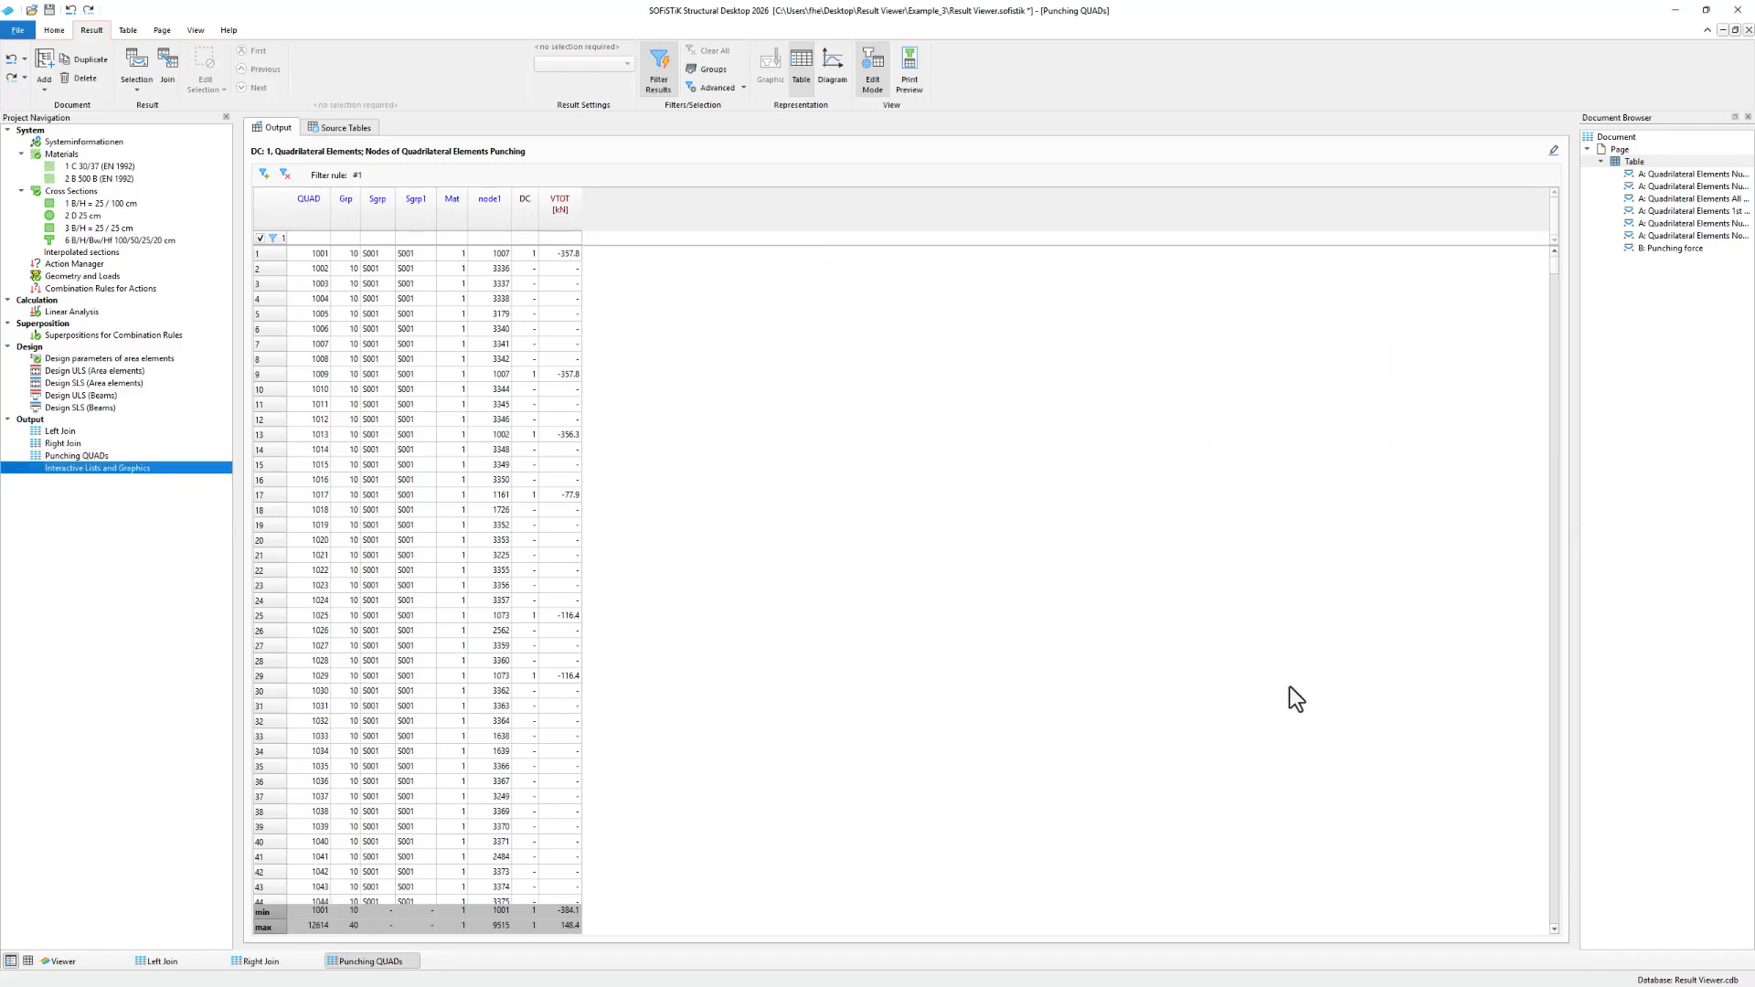
Create a table in the new Interactive Lists and Graphics task and select the quadrilateral elements' element, group and material numbers.
double_click(58, 468)
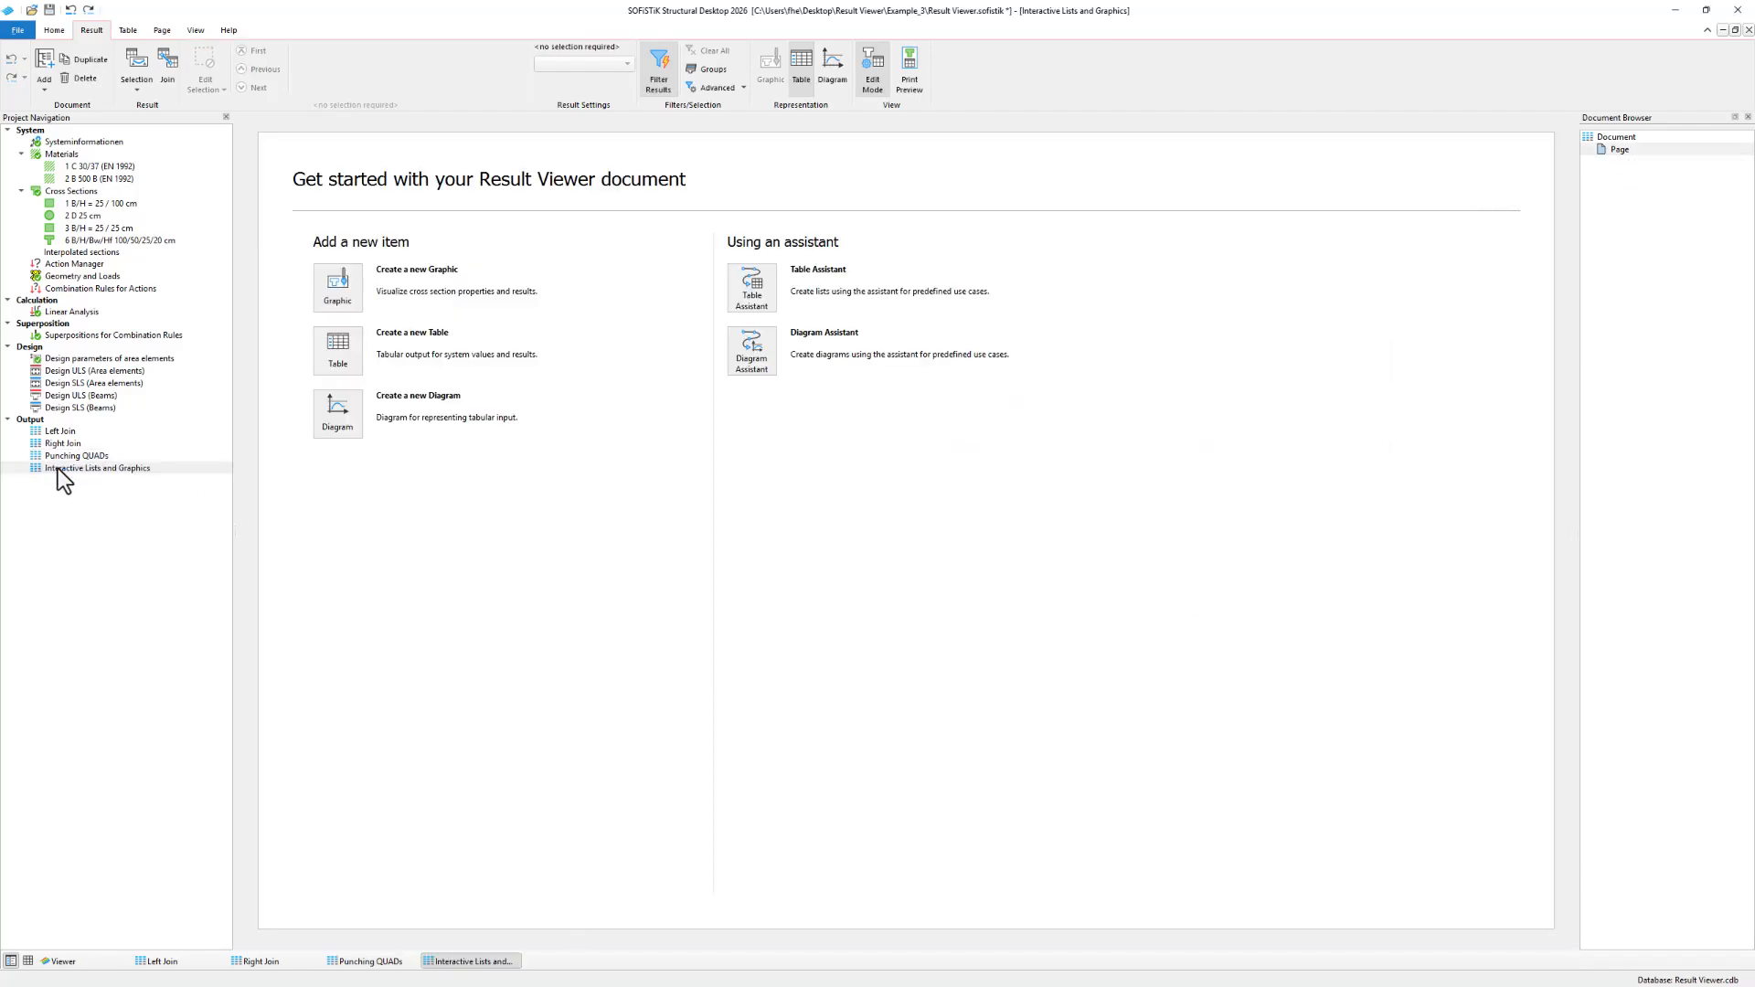
click(329, 373)
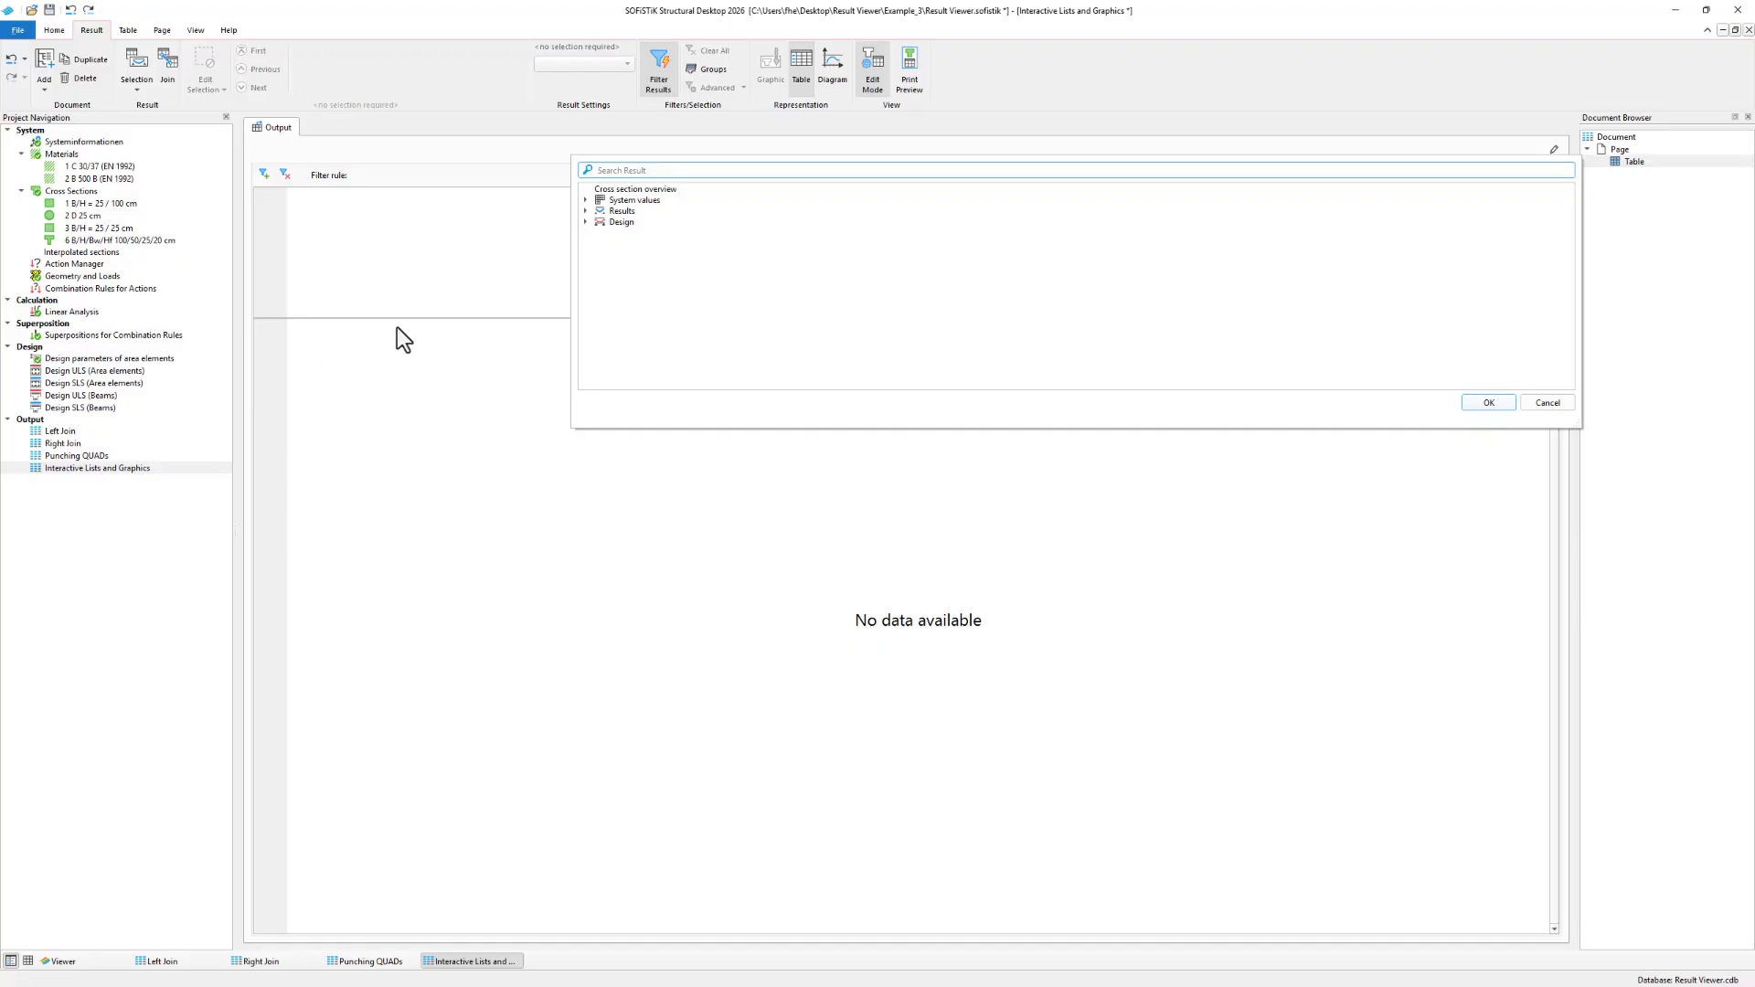
click(585, 200)
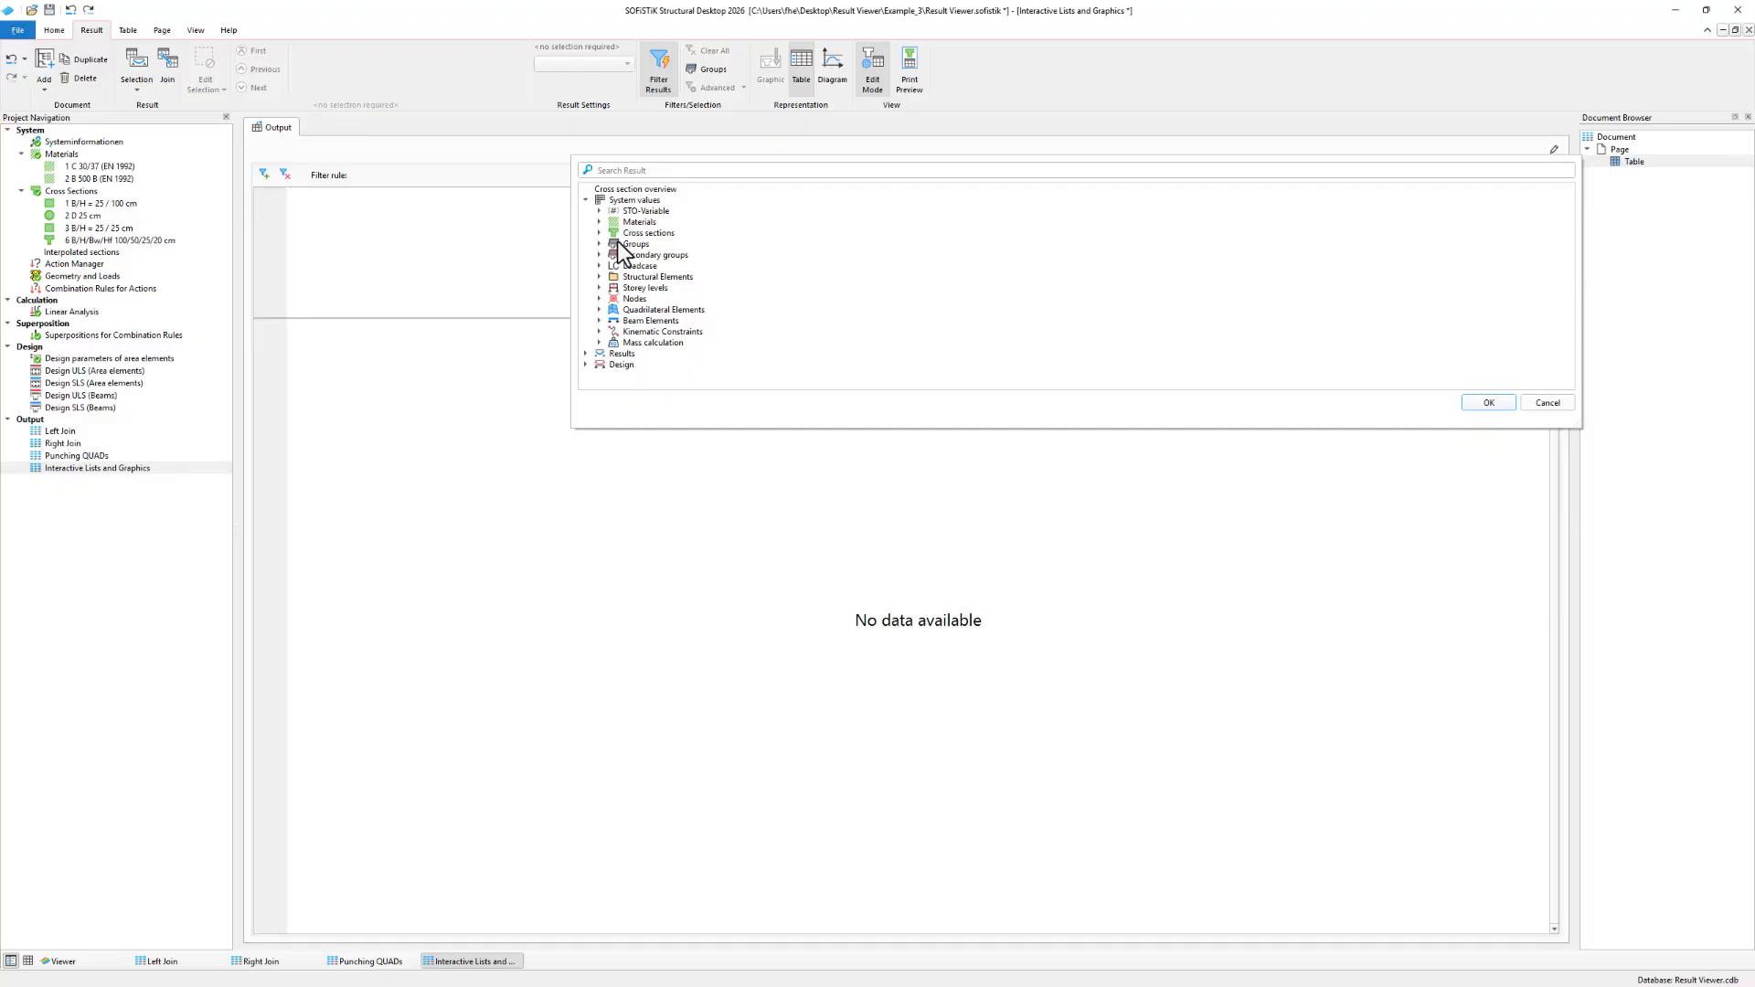
click(600, 310)
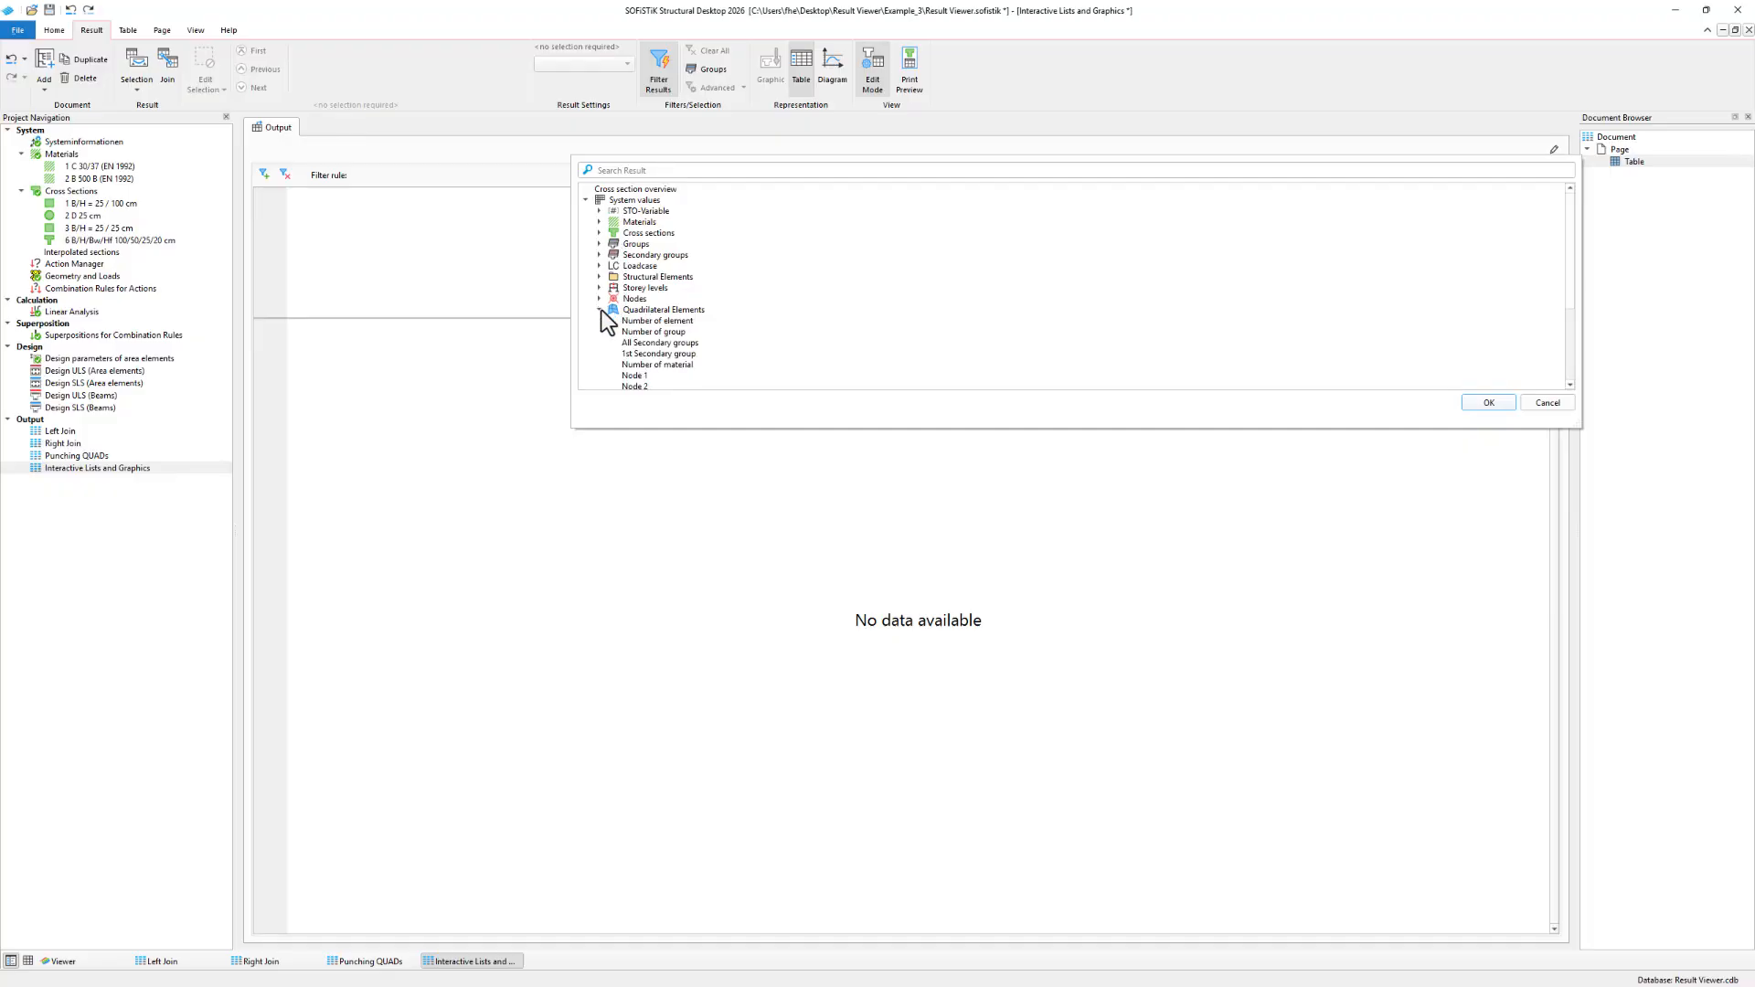
scroll(601, 310, down, 2)
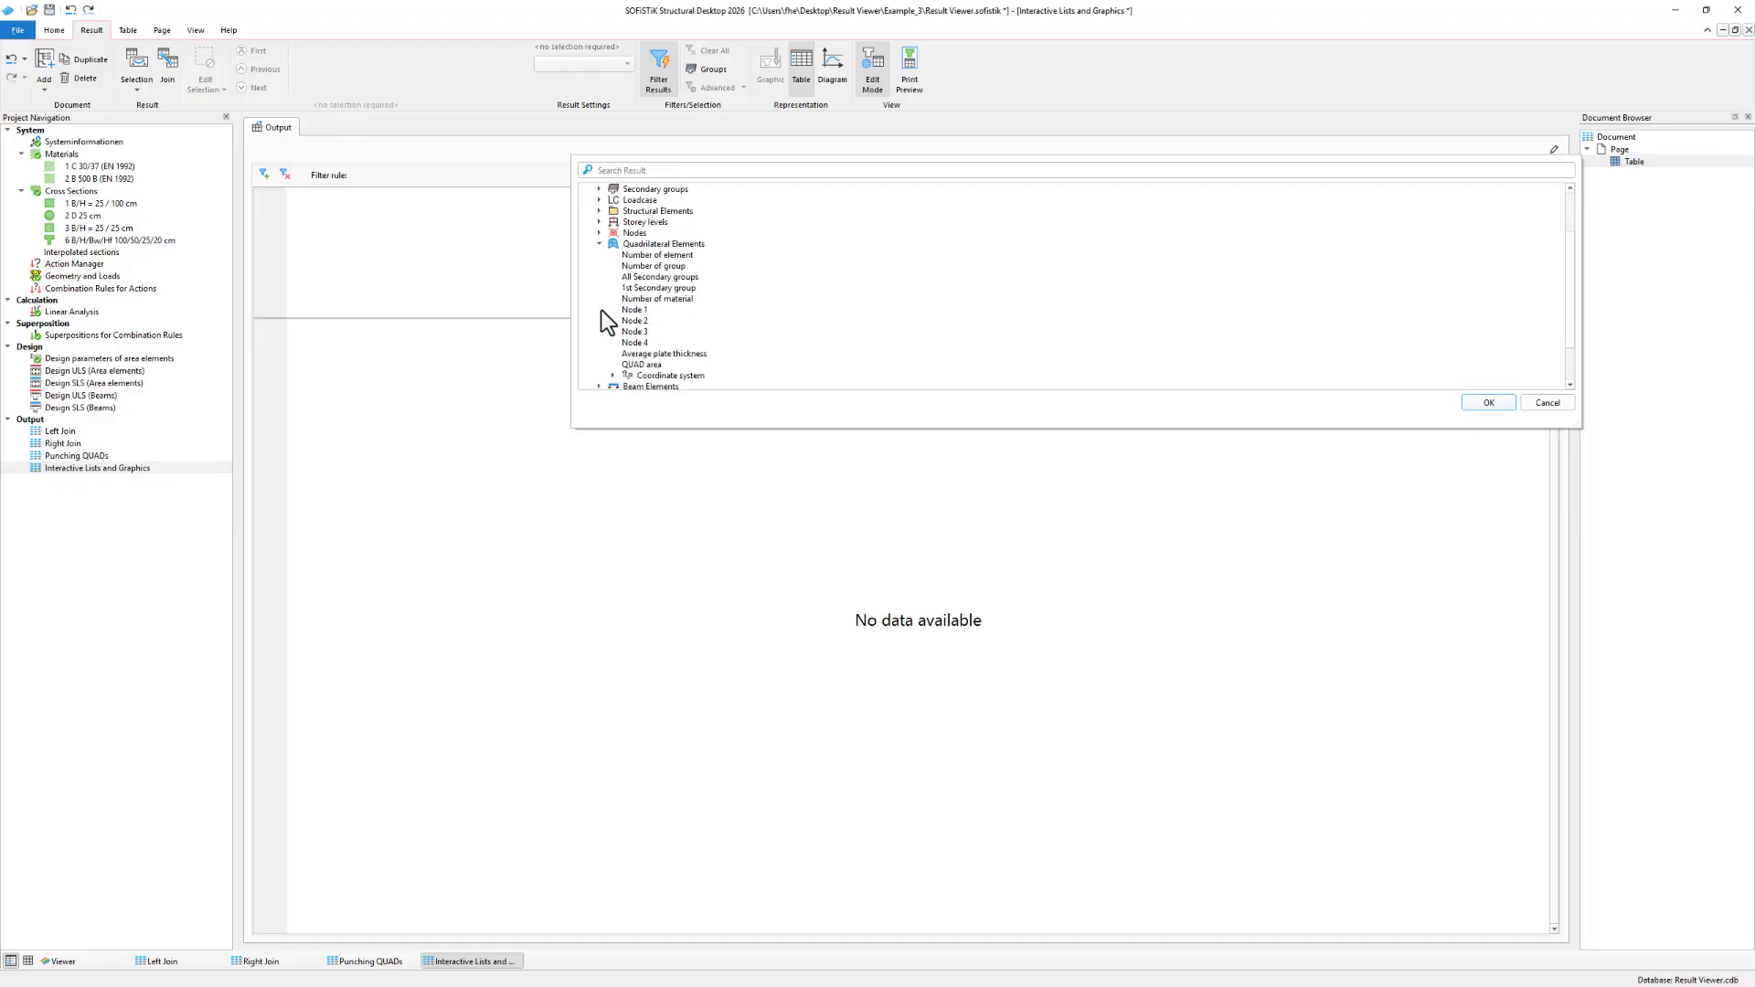
click(657, 255)
ctrl+click(660, 268)
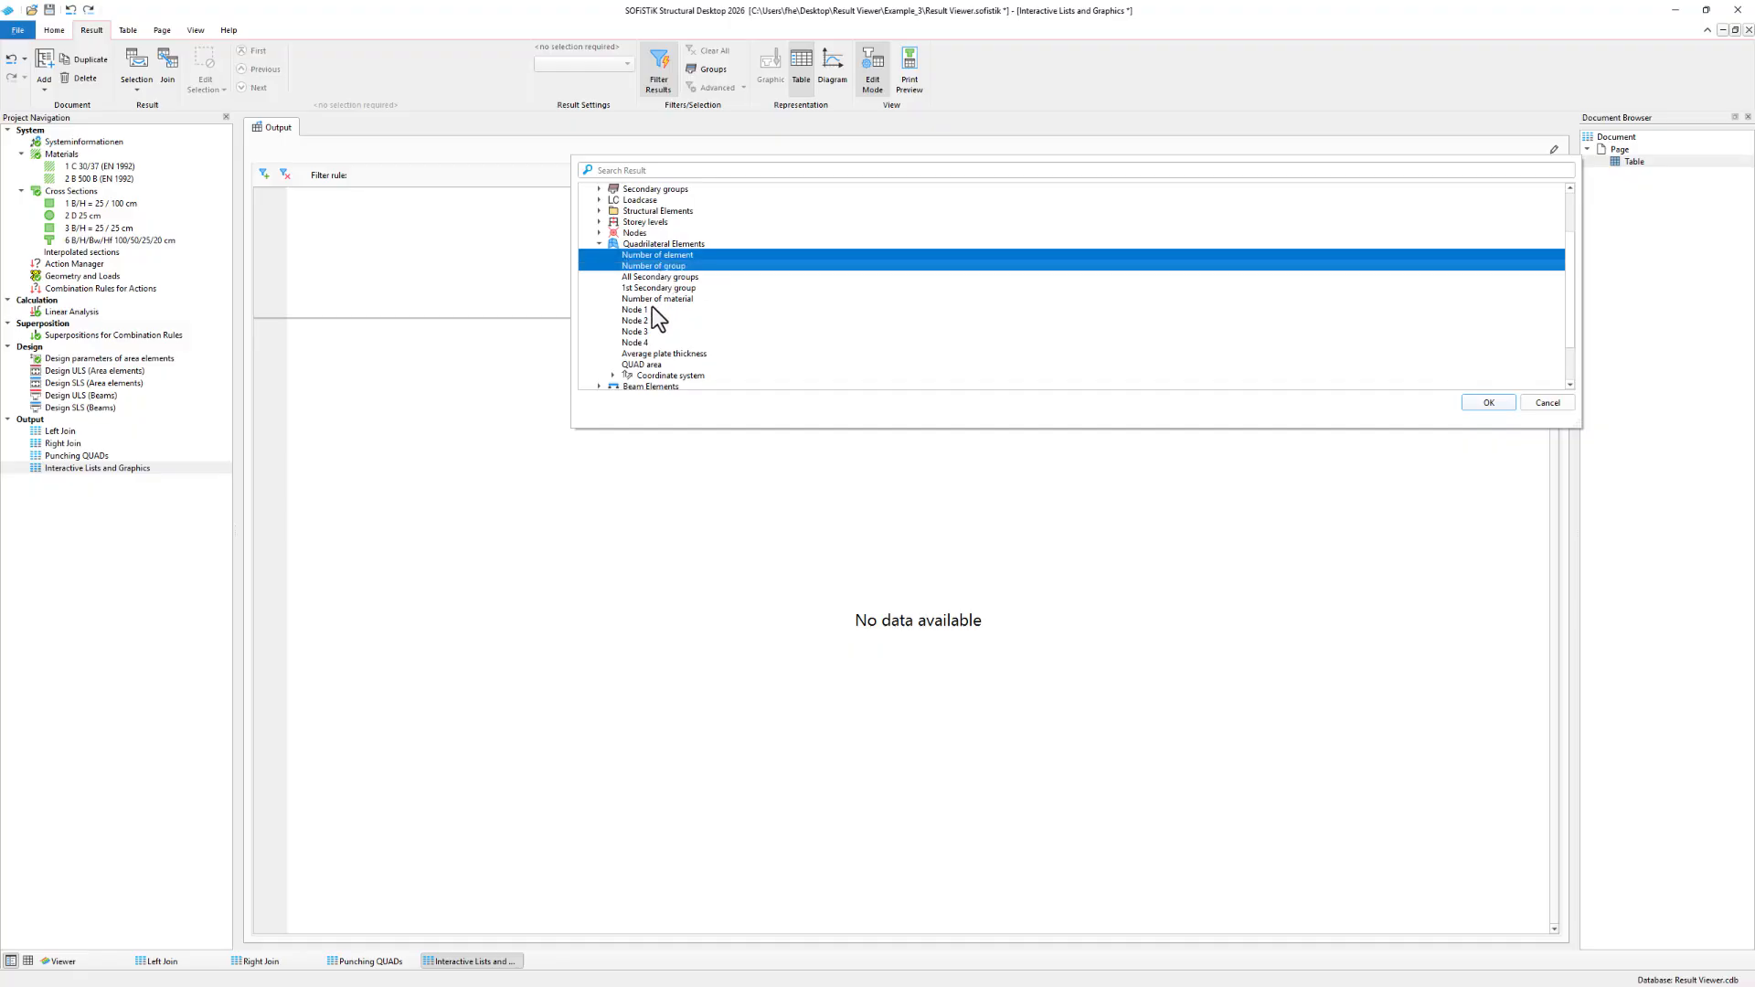
ctrl+click(656, 298)
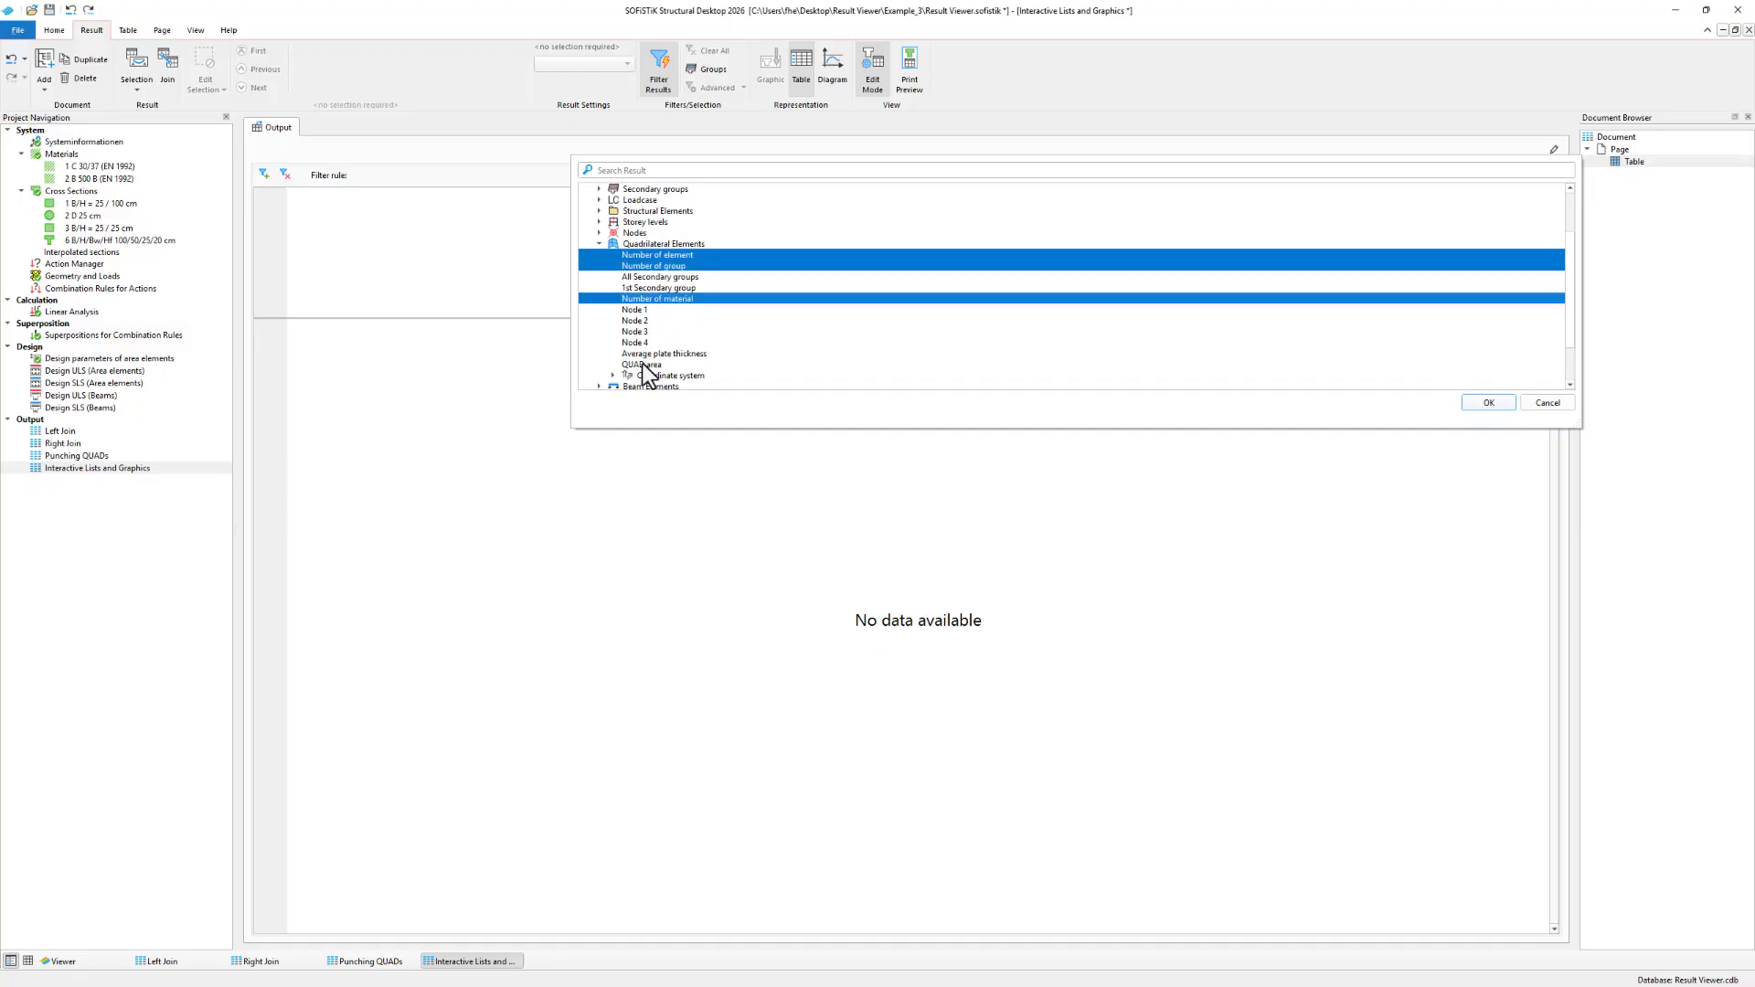
Add all quadrilateral element force results to the selection, from bending moments in local directions through membrane shear force n-xy.
scroll(643, 364, down, 2)
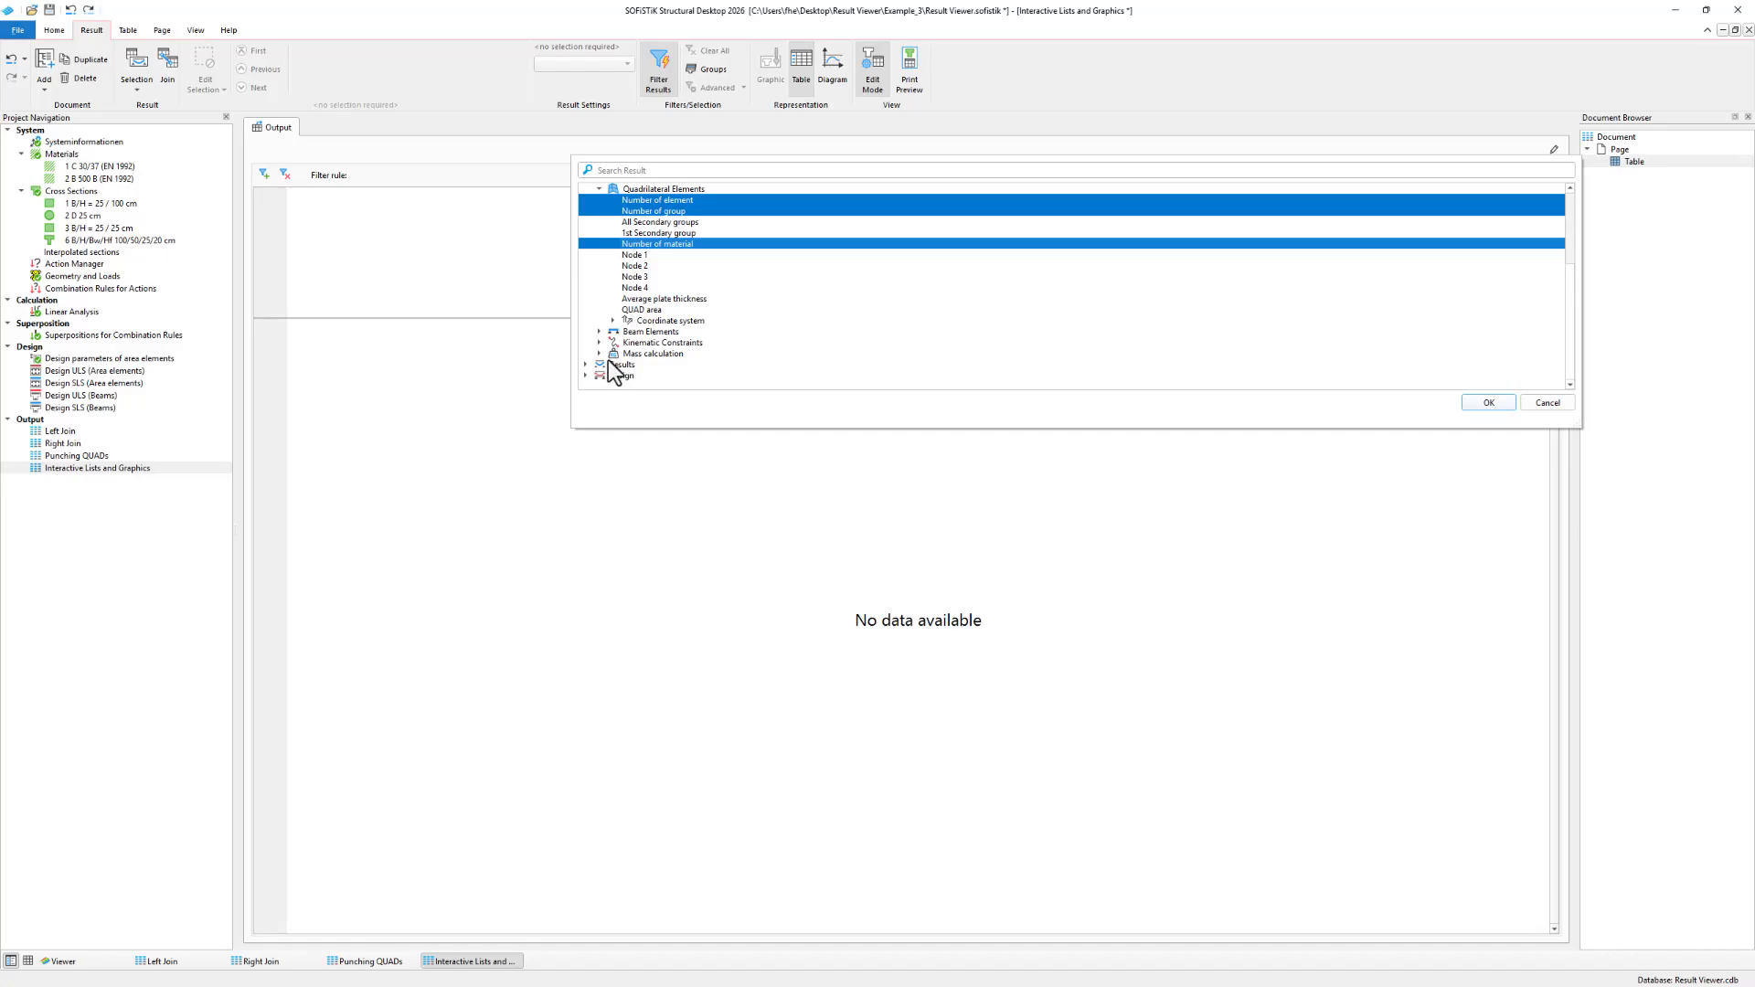
click(586, 364)
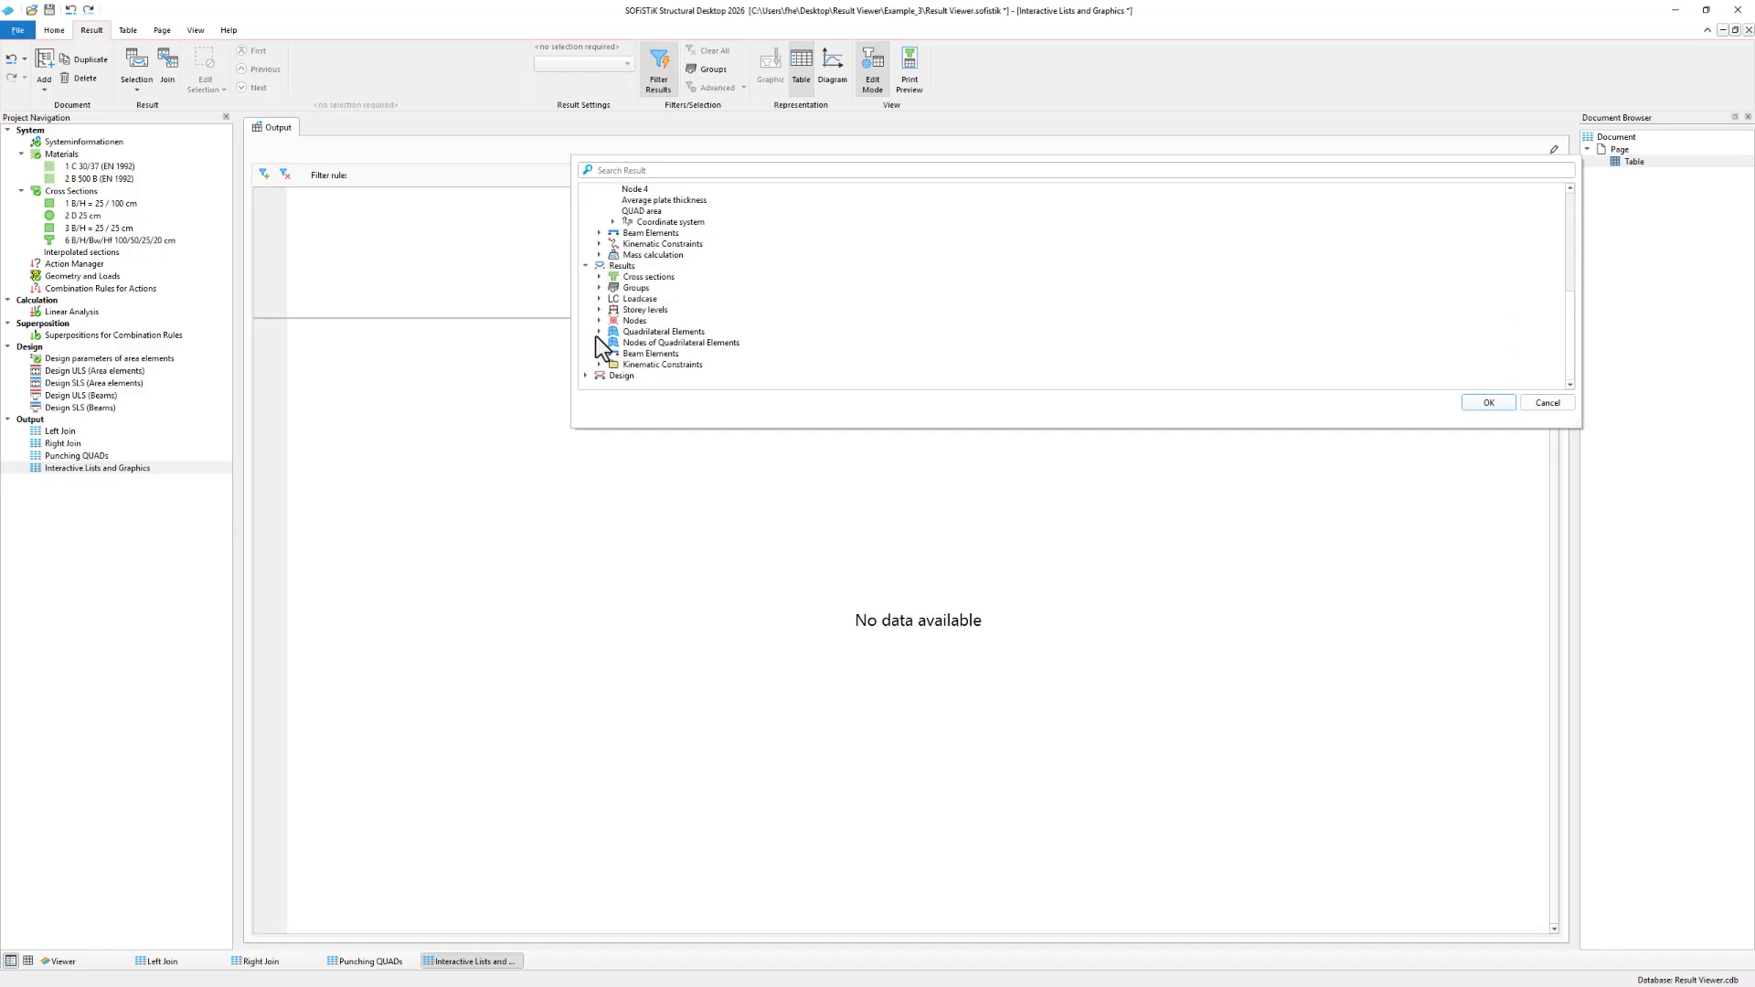
click(598, 332)
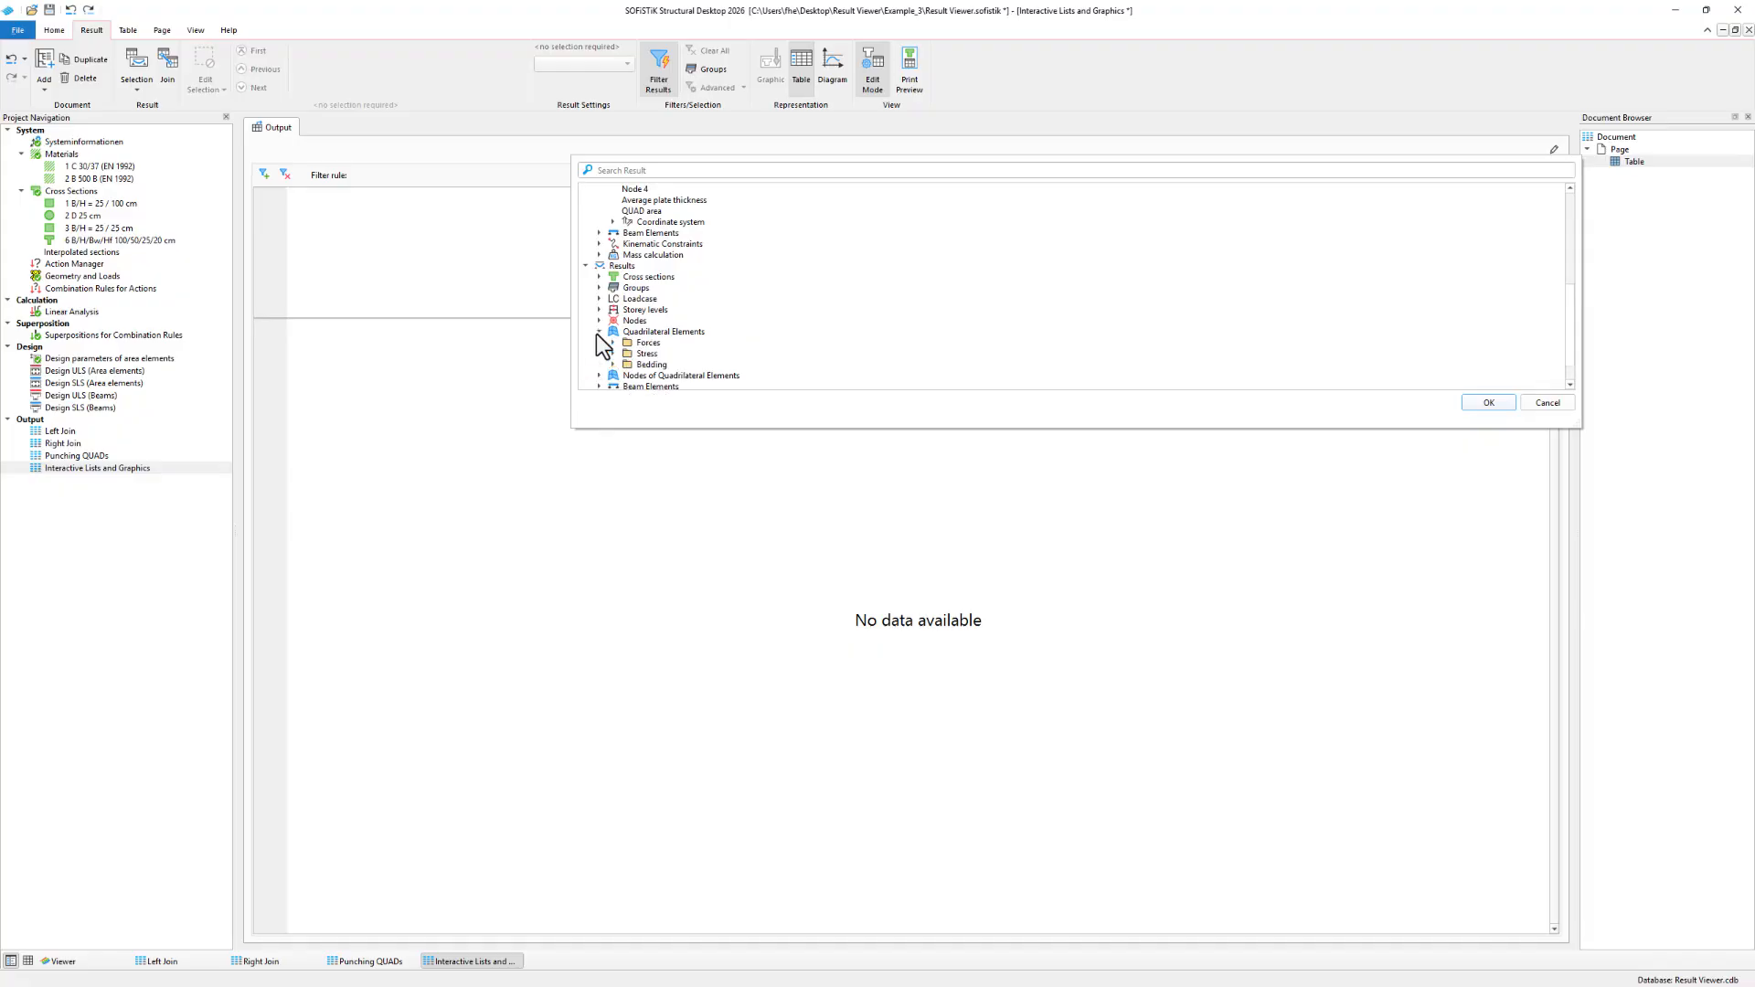
click(614, 344)
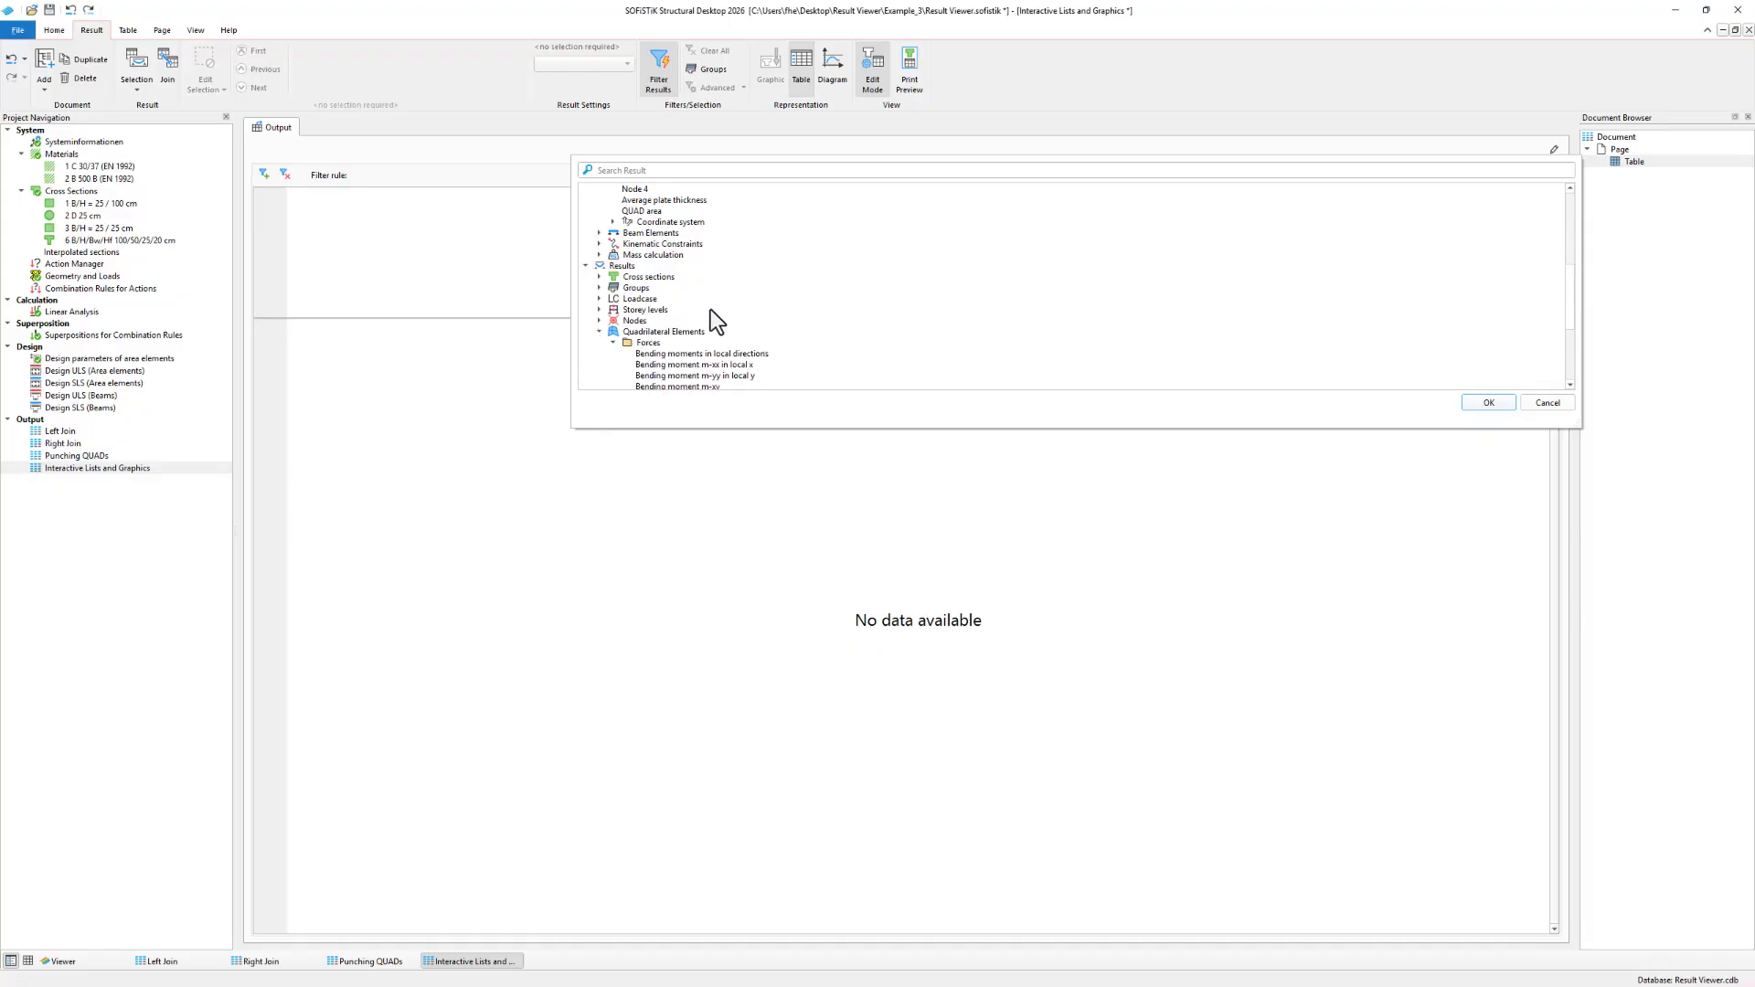
scroll(717, 296, down, 3)
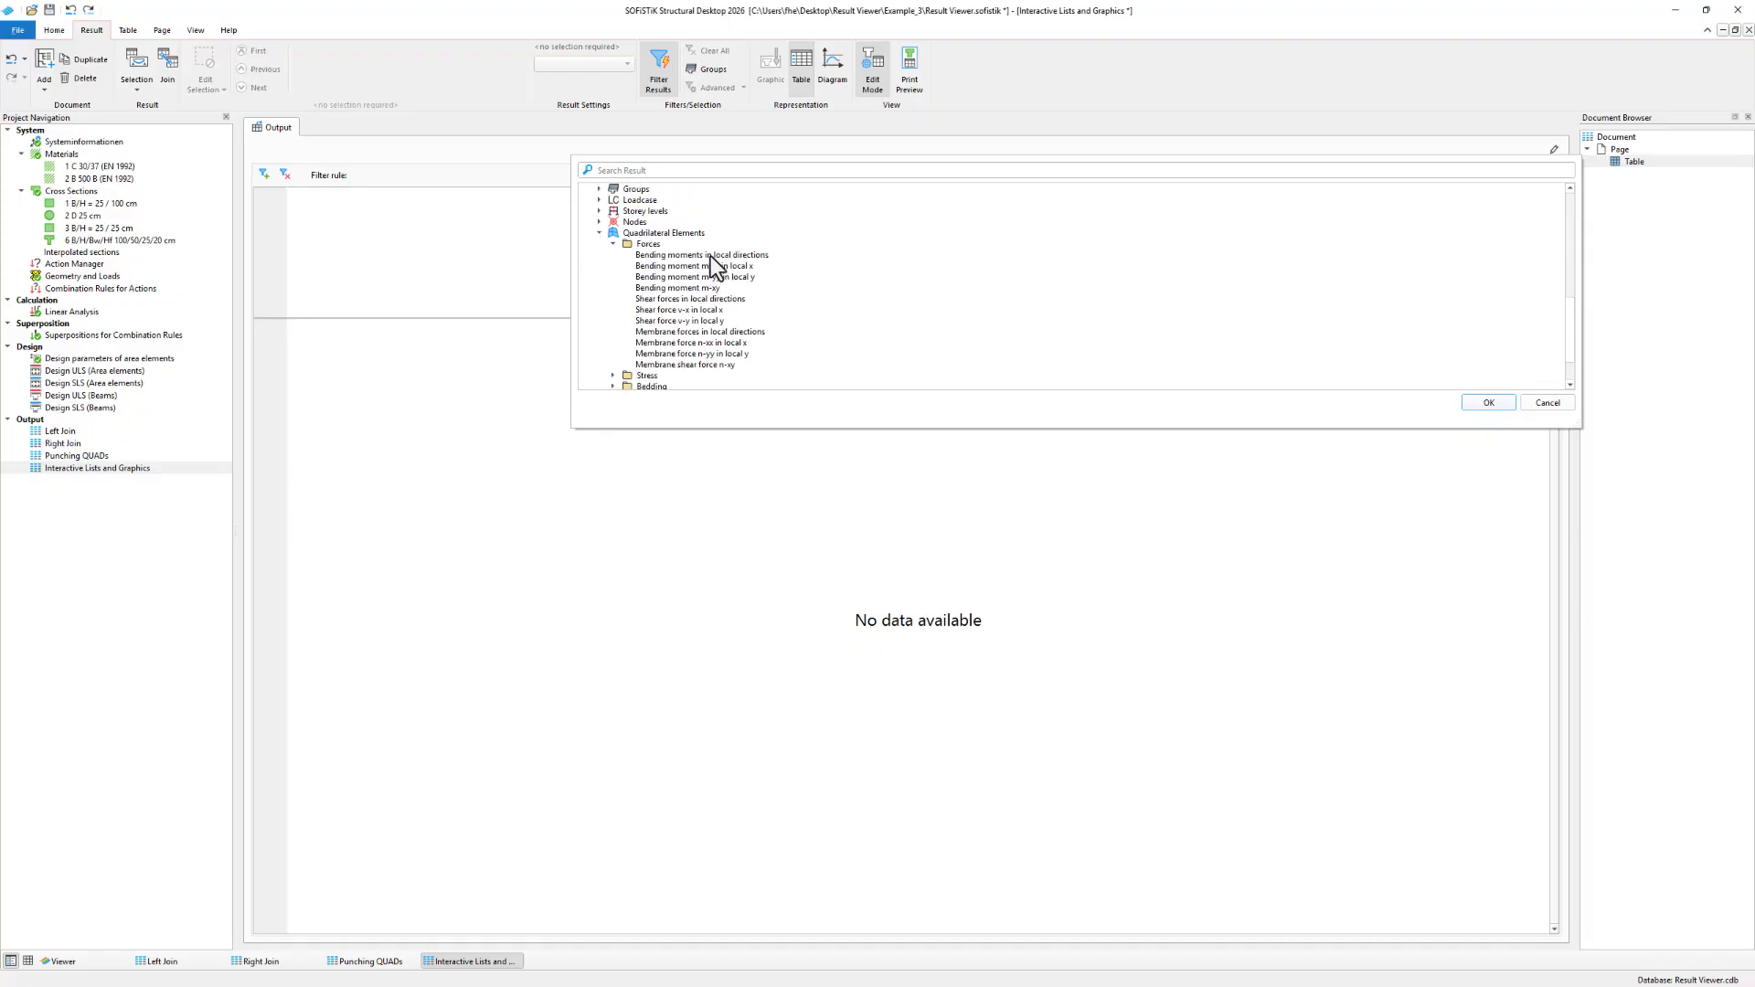
drag(711, 255, 709, 363)
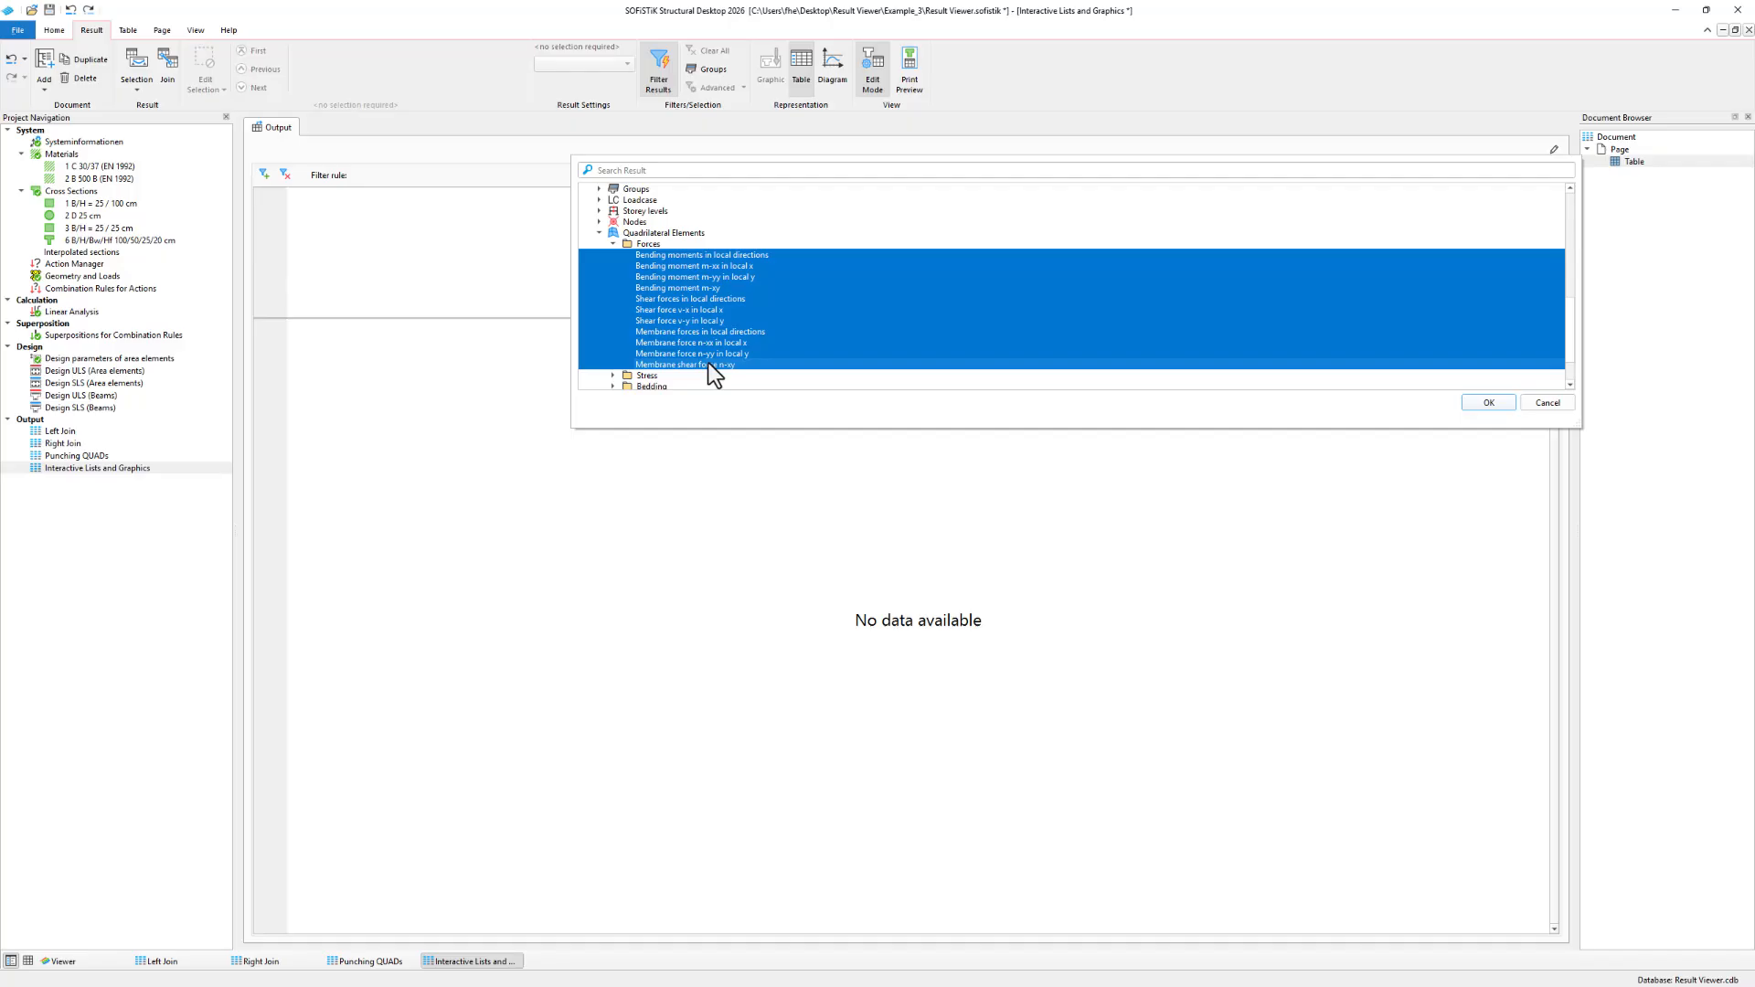
Add all quadrilateral element stresses on ξ, from plane principal stresses through 2nd stress invariant, and confirm the result selection.
scroll(710, 364, down, 2)
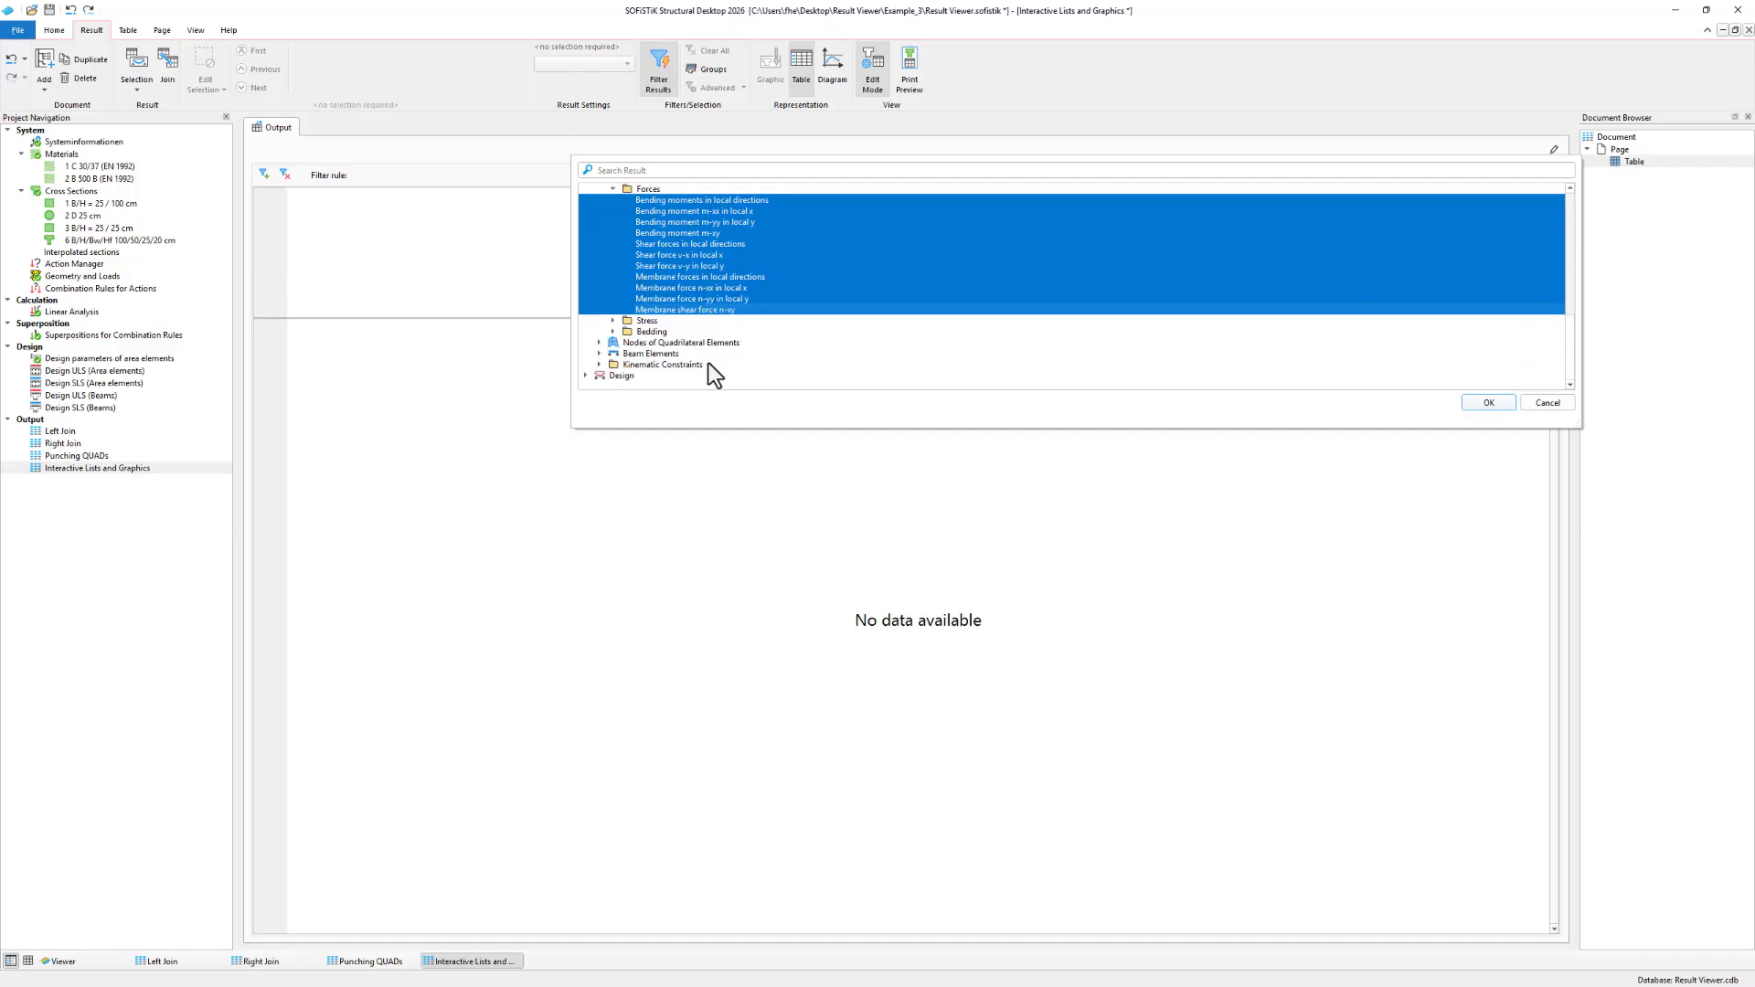
click(611, 322)
scroll(612, 324, down, 2)
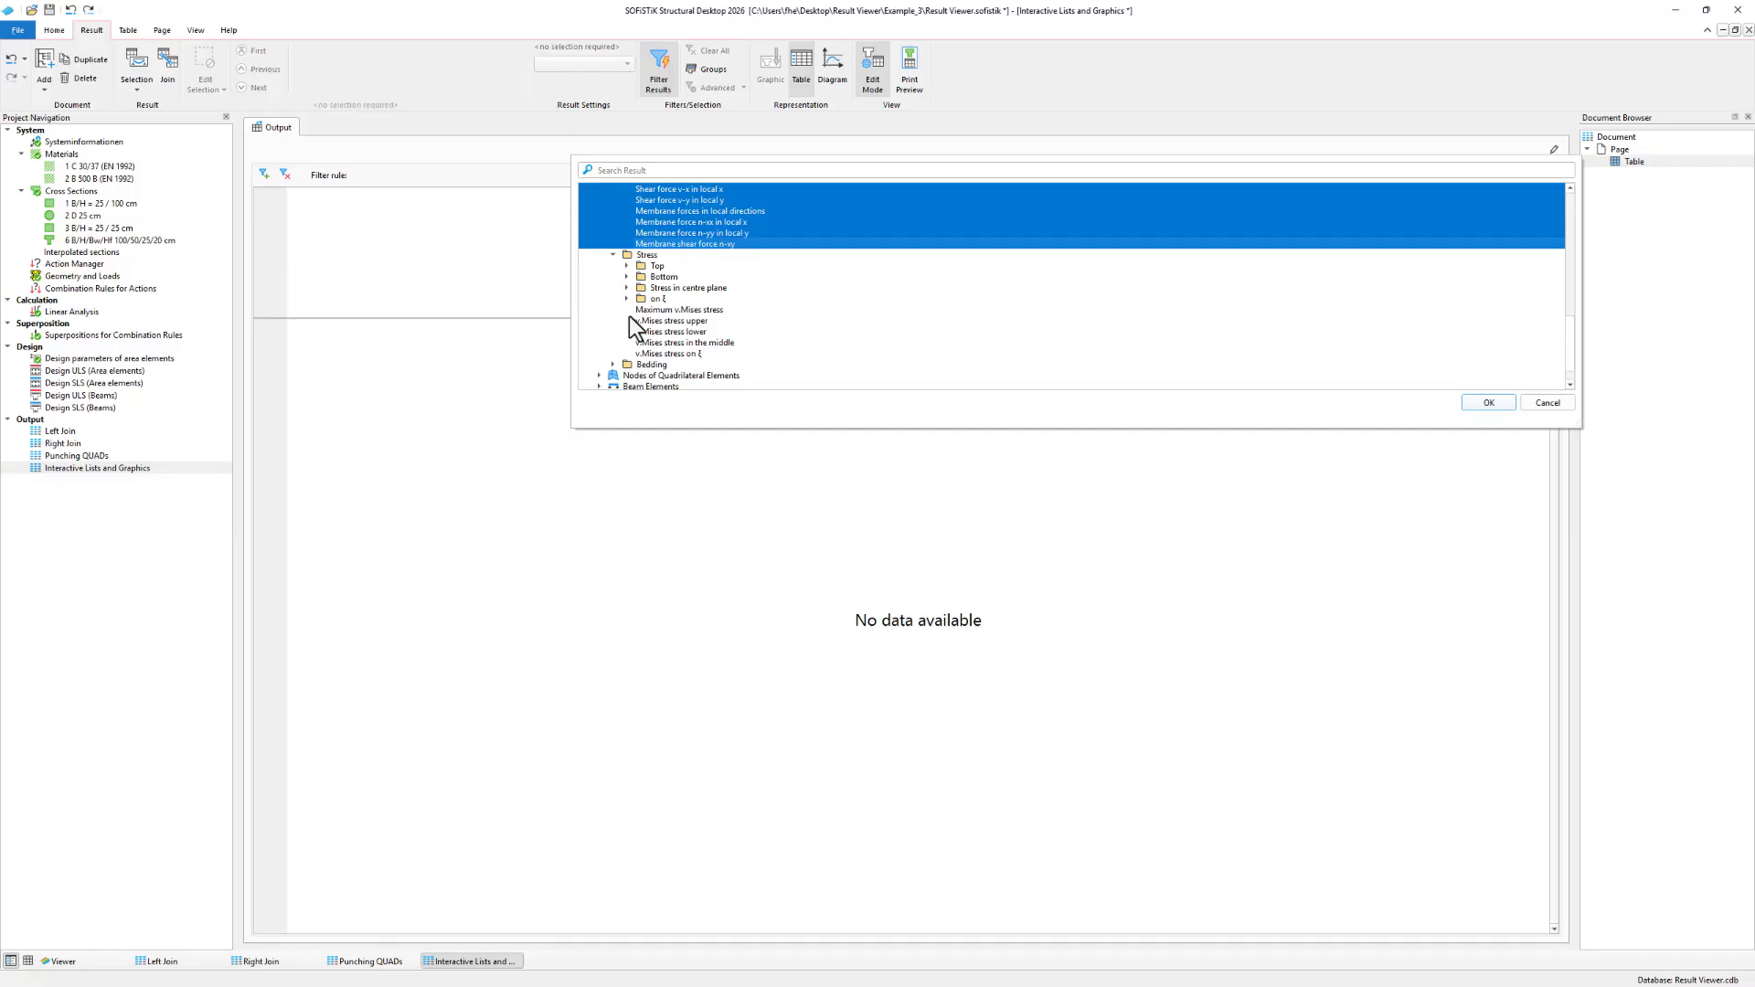
click(626, 299)
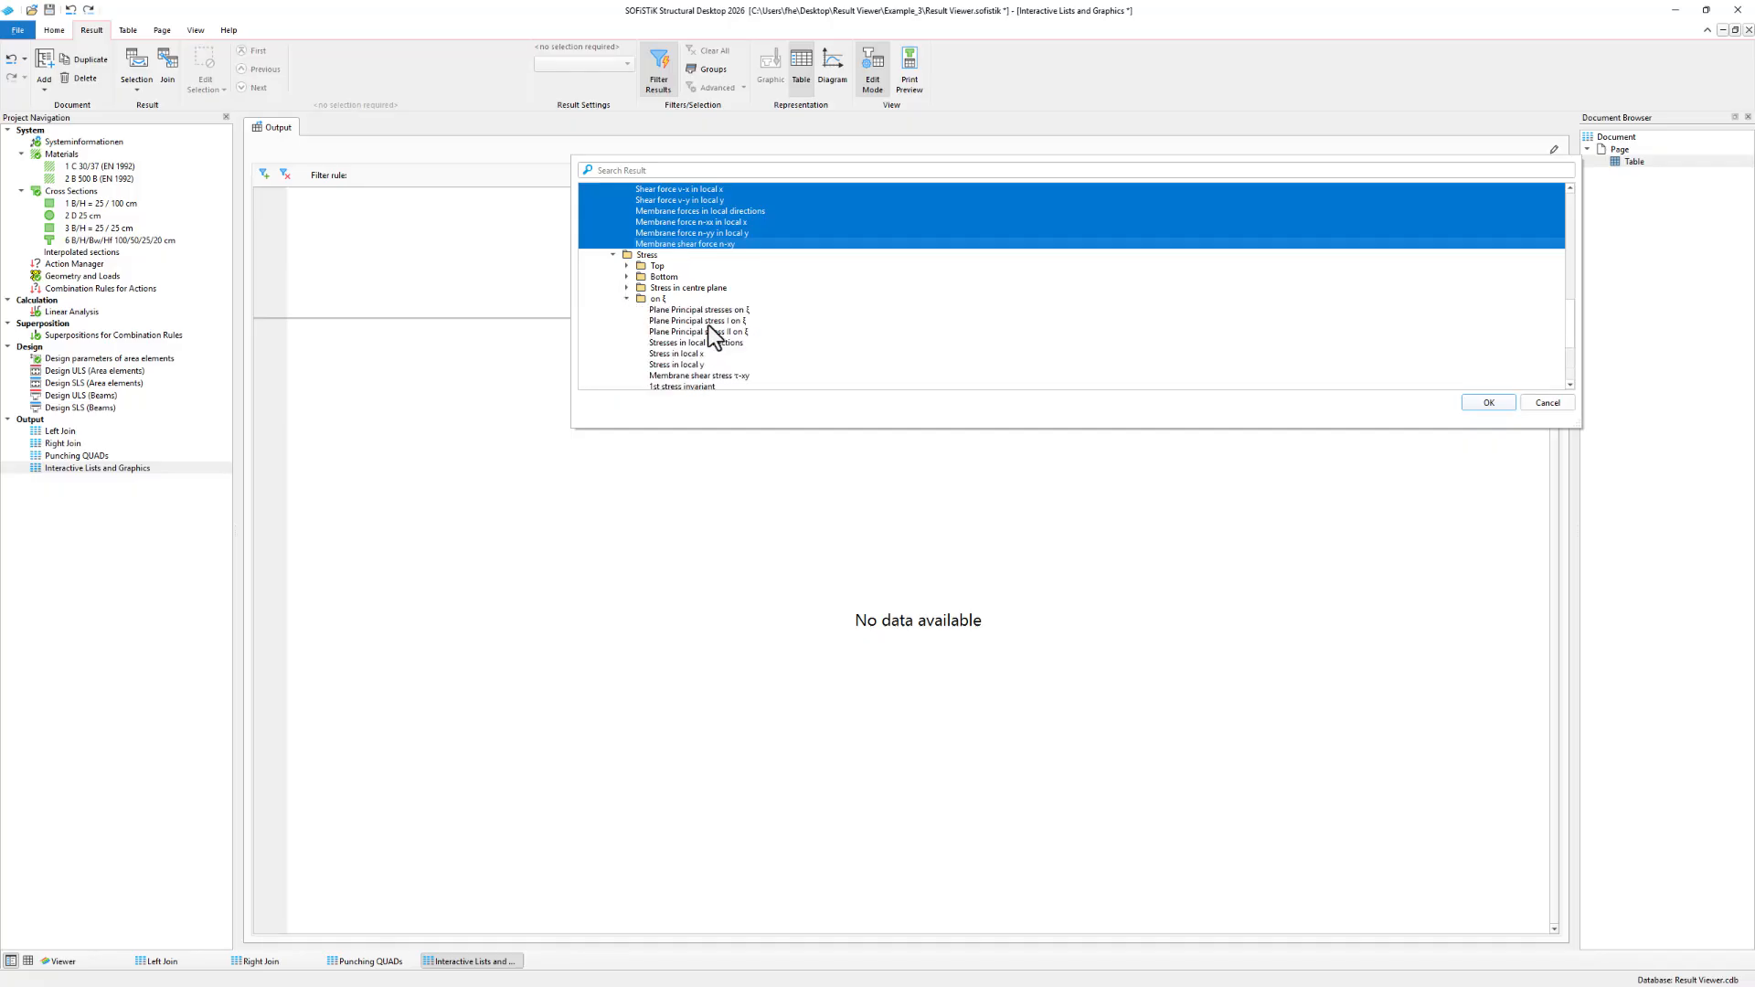
scroll(717, 289, down, 1)
drag(723, 276, 717, 362)
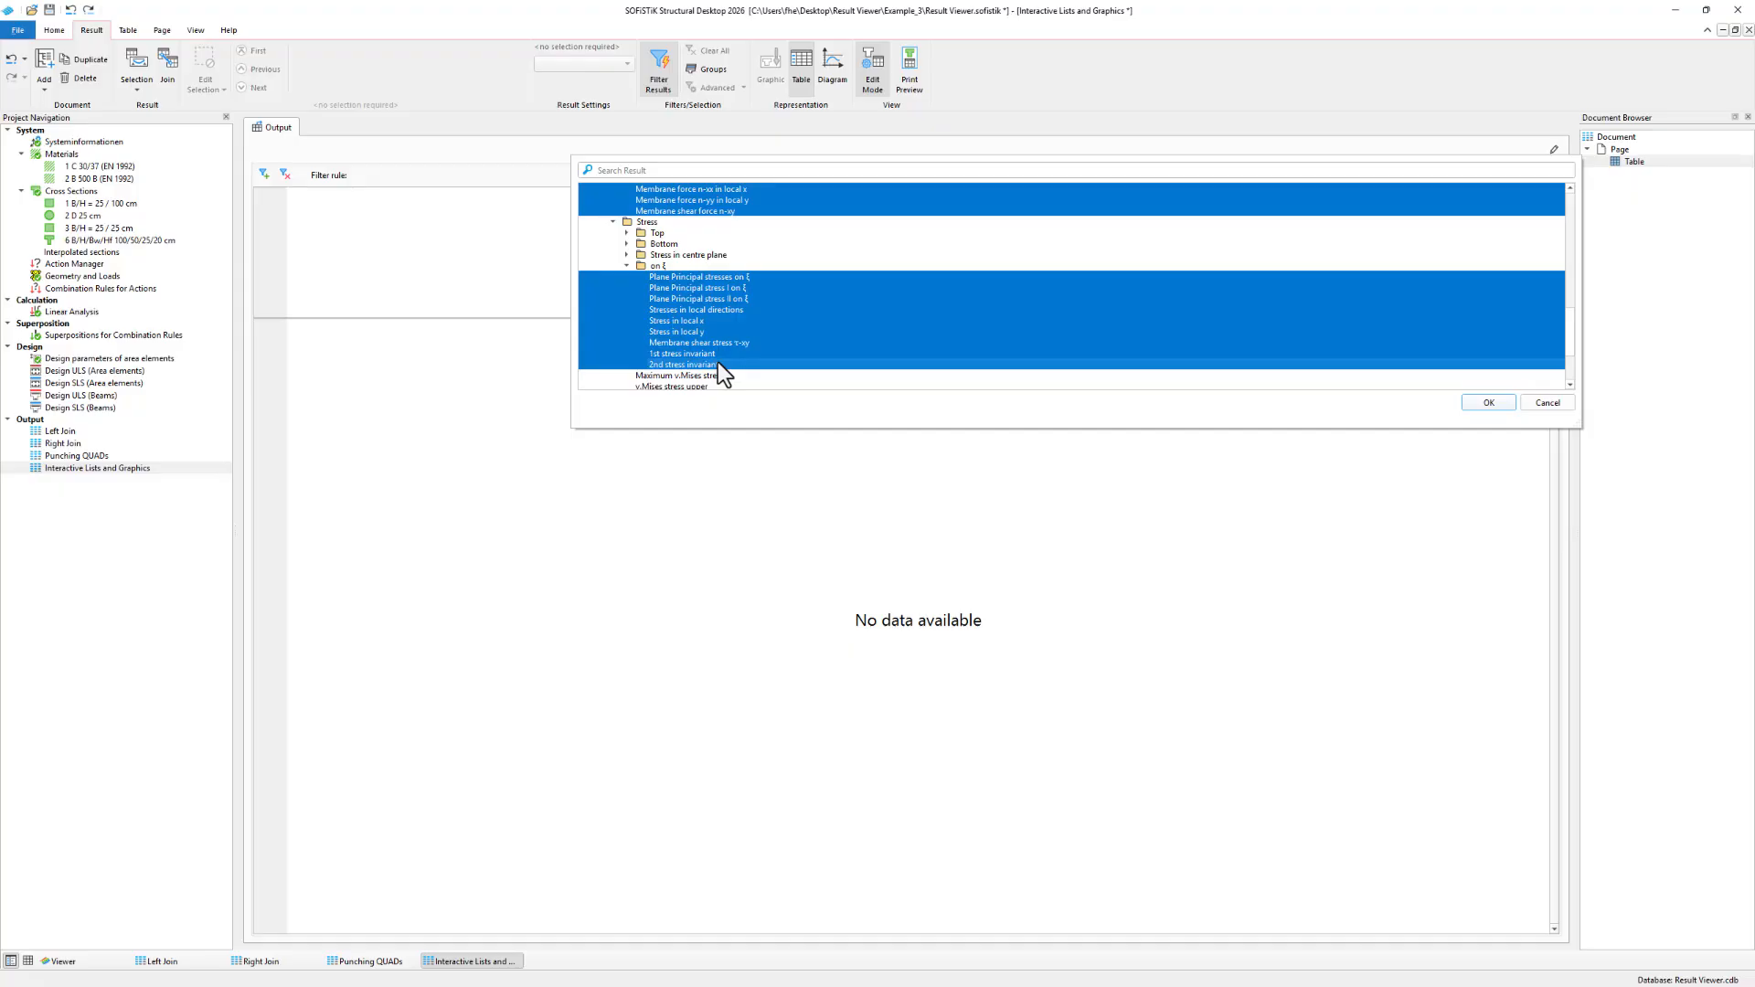
click(1476, 403)
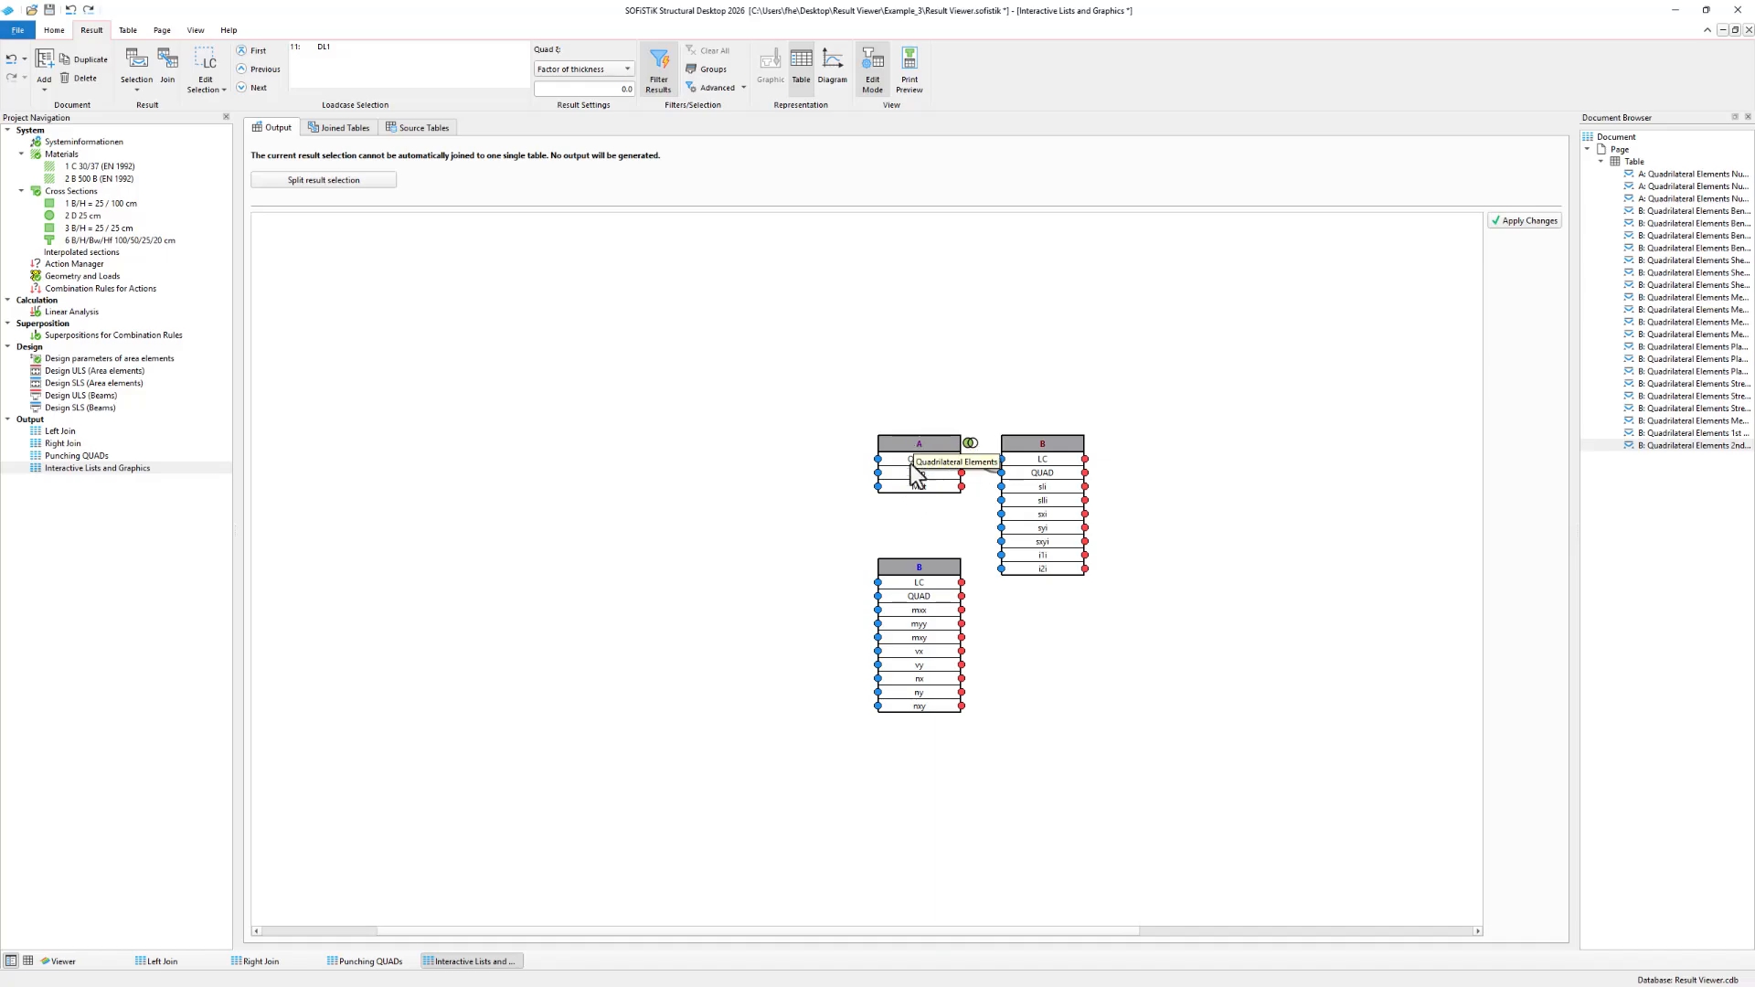
Arrange the join diagram in a row with table A, the stress table B and the unlinked forces table B.
drag(919, 443, 655, 404)
drag(1040, 475, 812, 430)
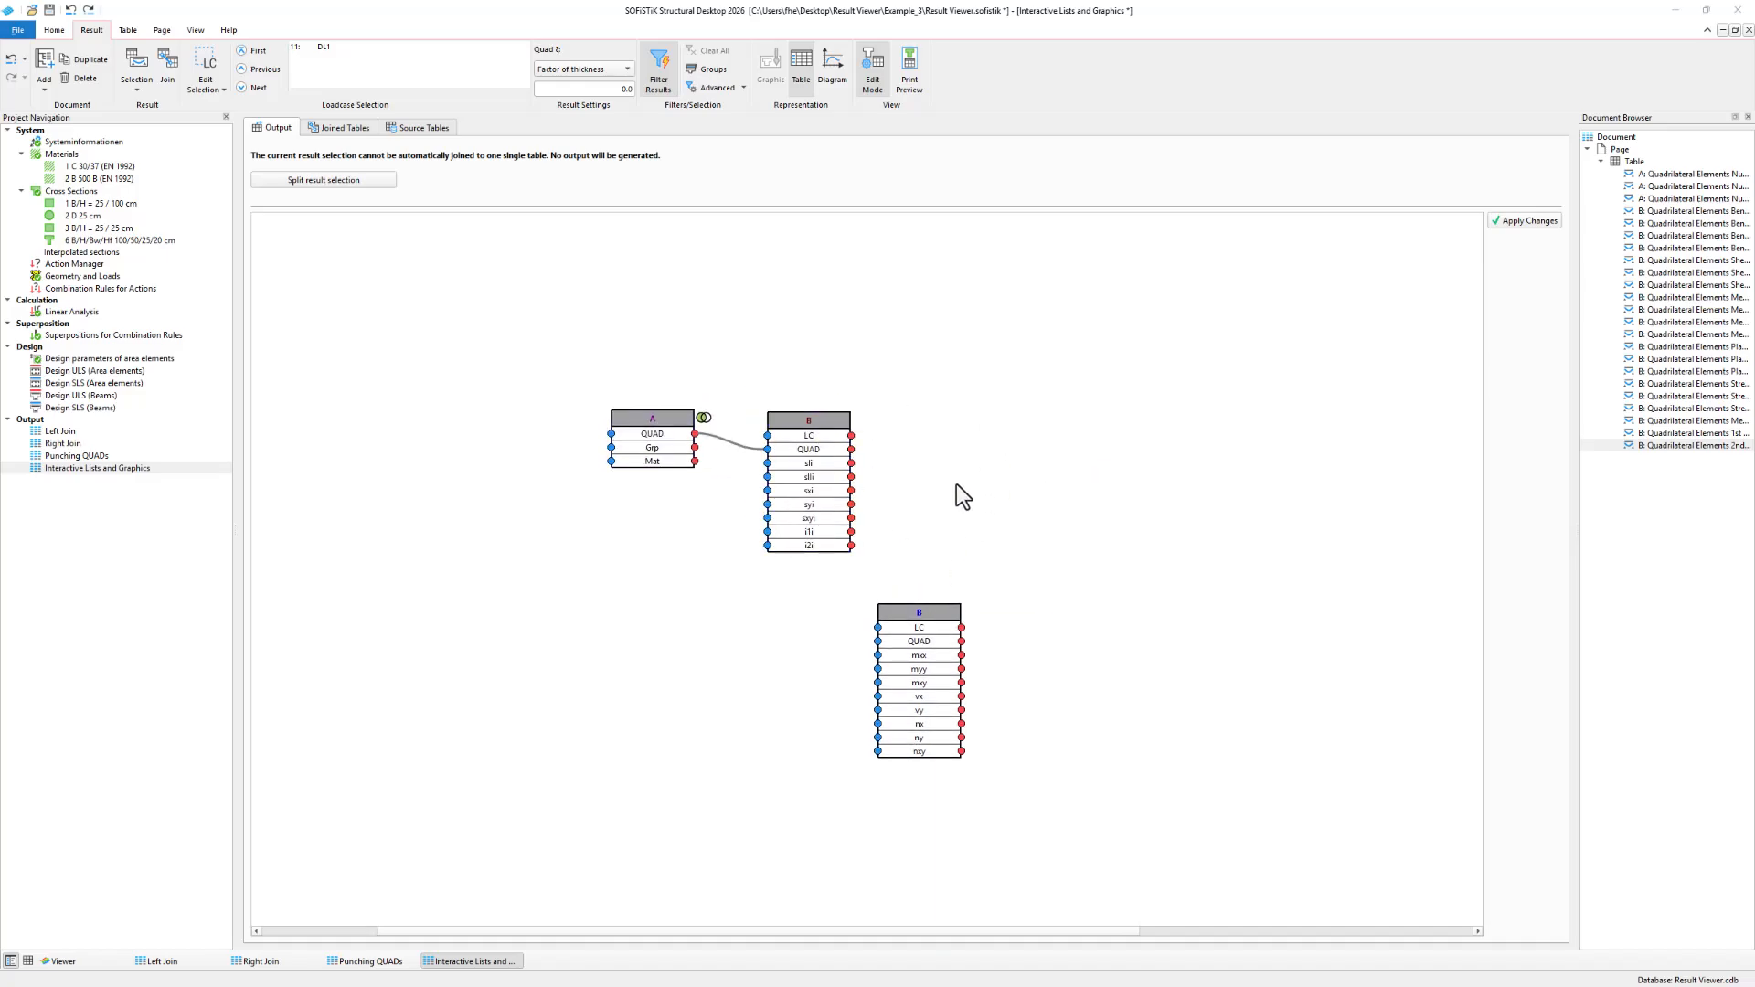
drag(925, 613, 942, 437)
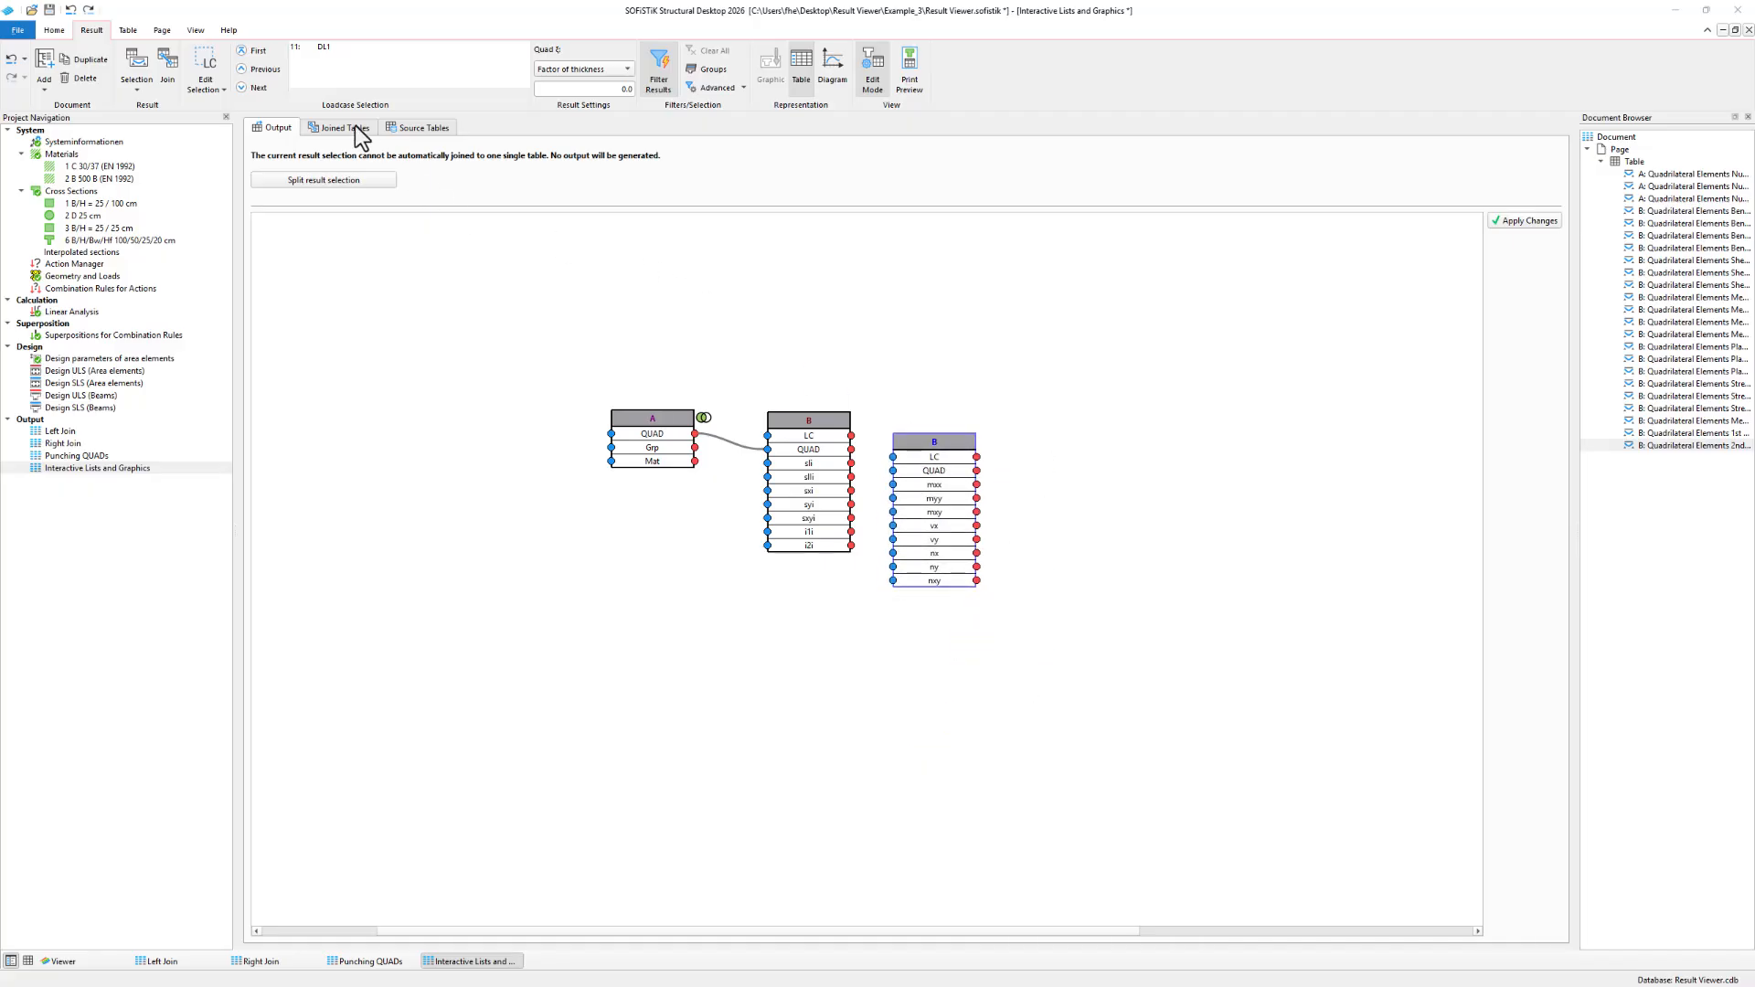
Examine source table Result A, the forces table Result B and the A - B joined table, and return to the join diagram.
click(395, 131)
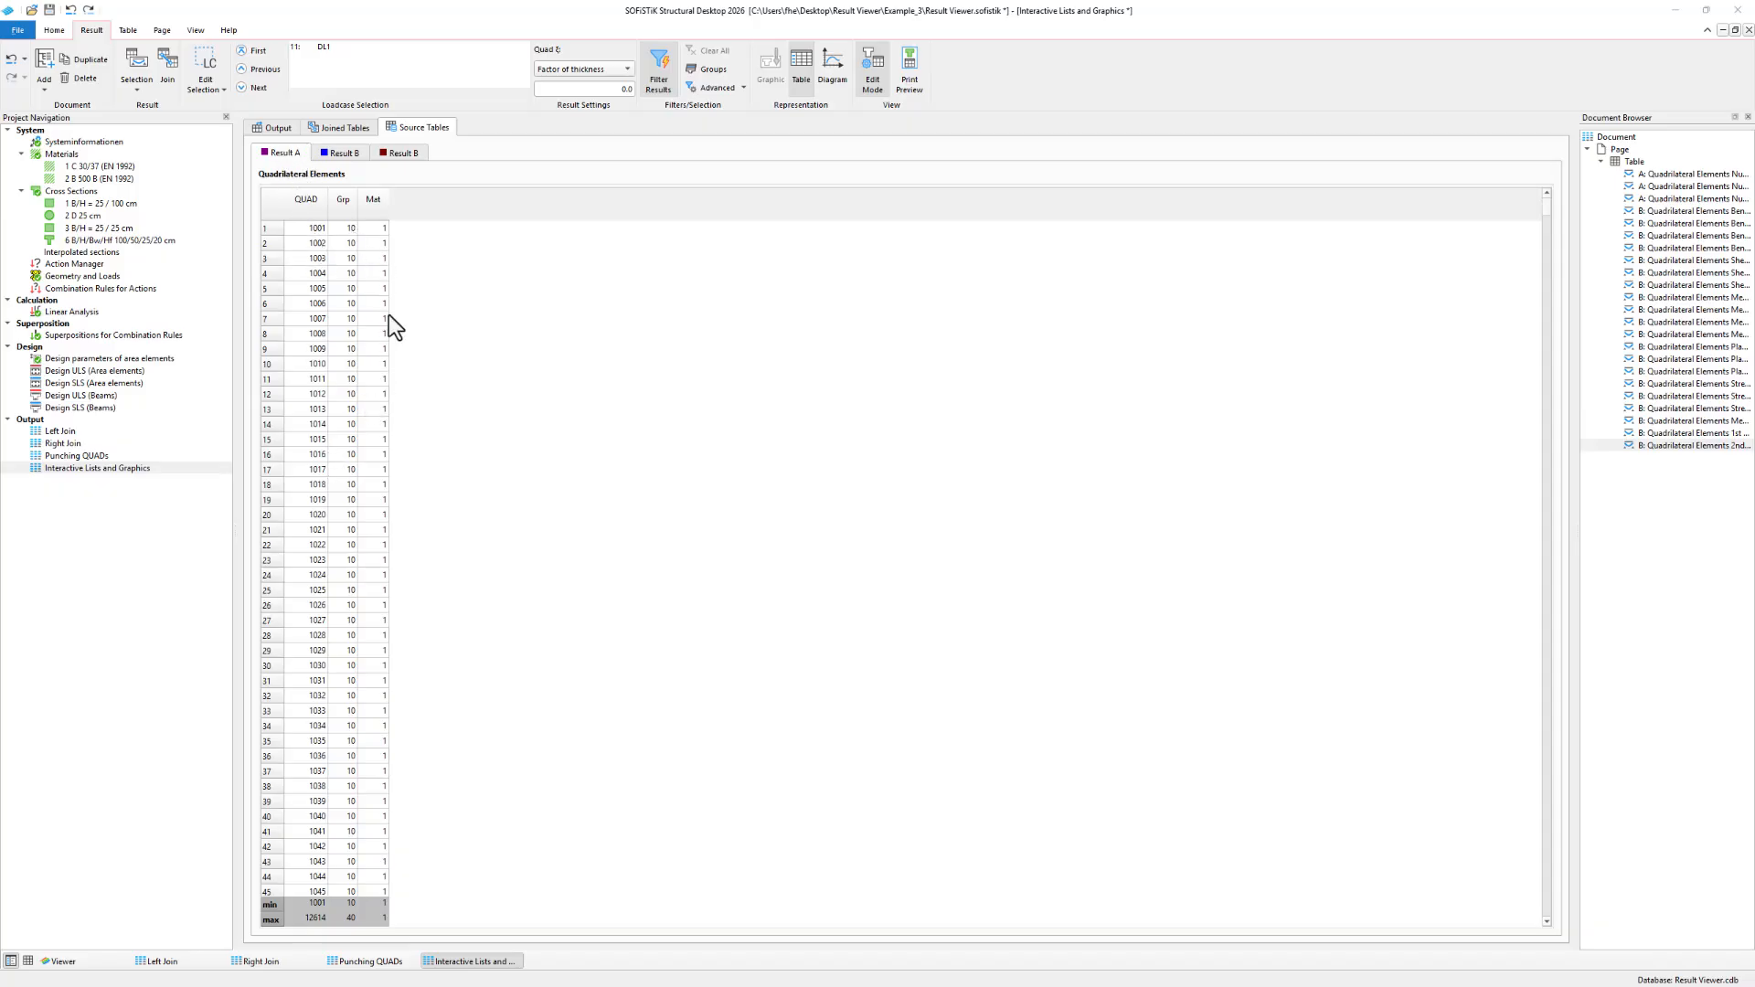
click(351, 152)
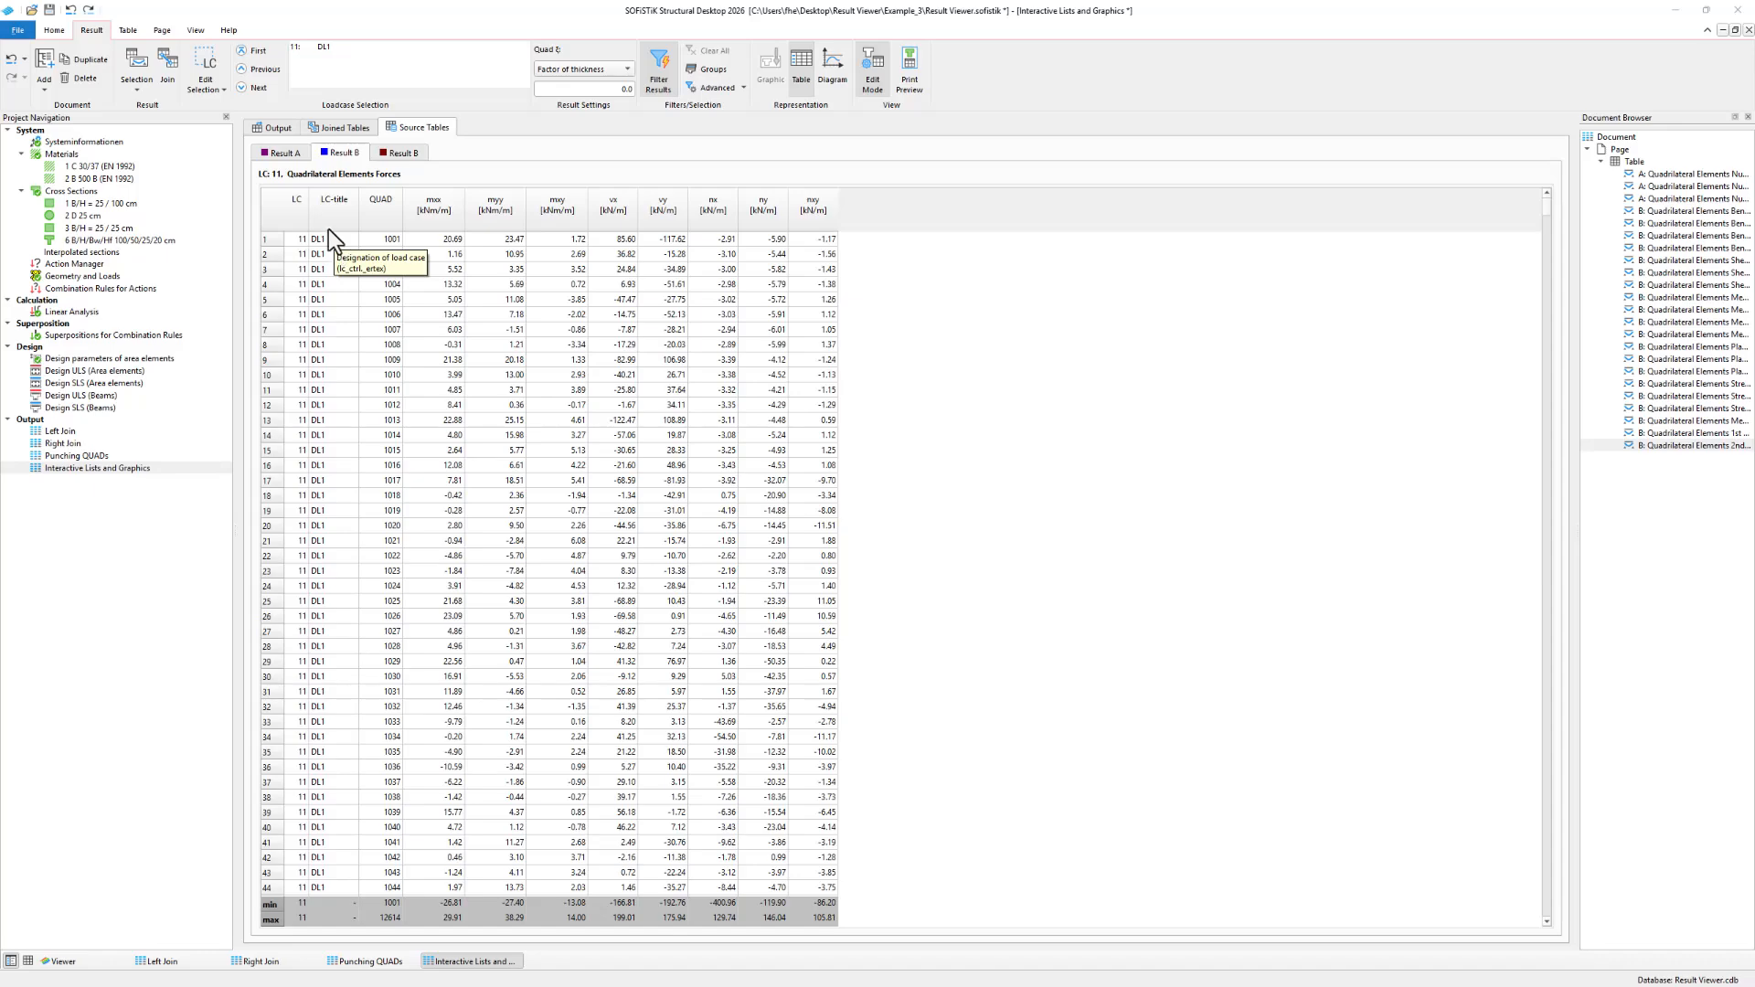
click(322, 130)
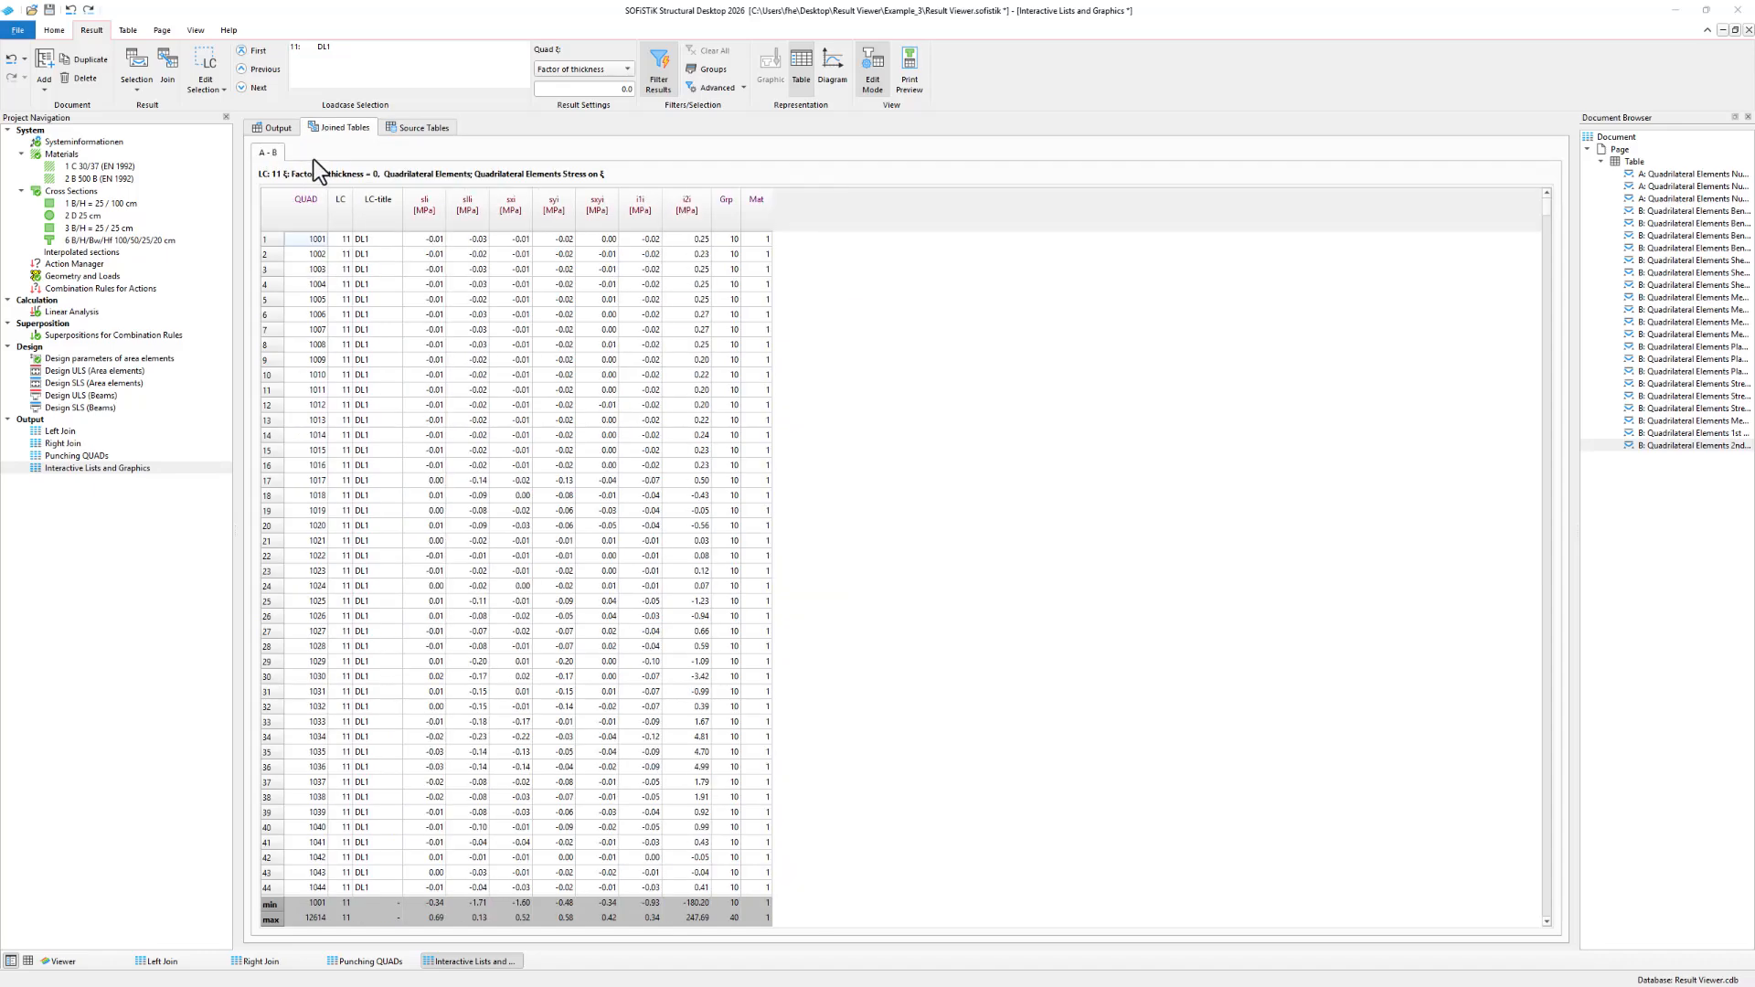
click(277, 129)
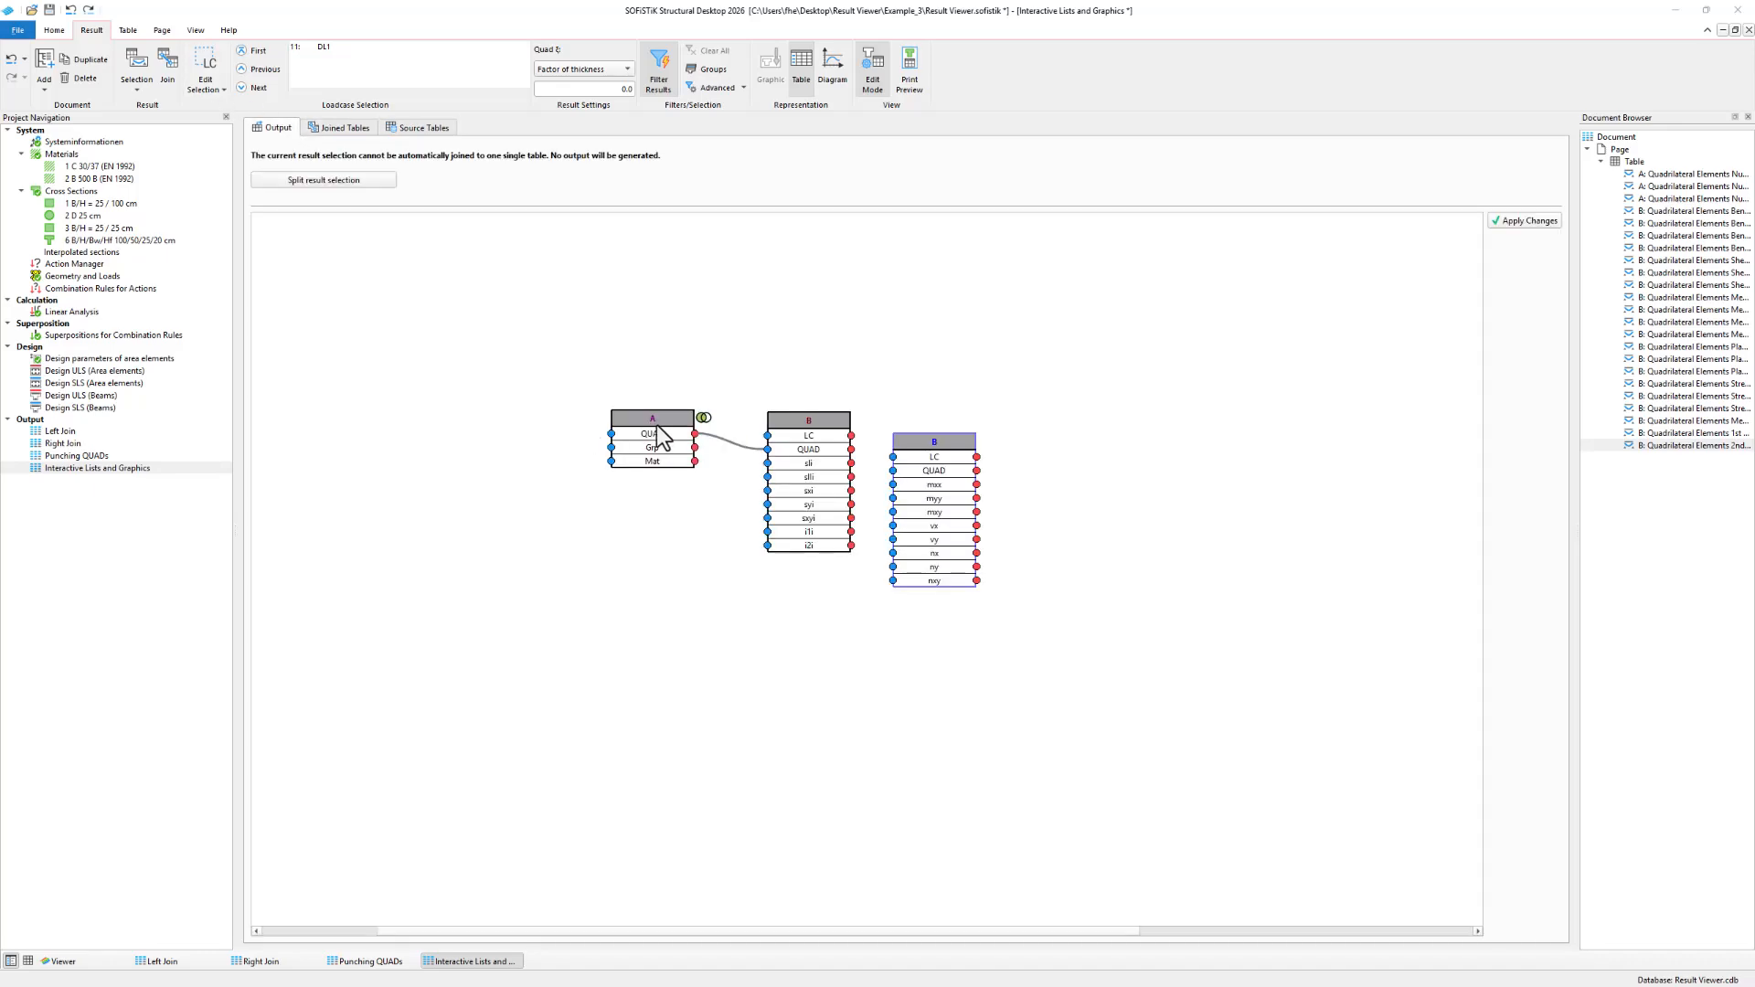
Delete the link between A and the stress table B, and link A's QUAD to QUAD of the forces table placed beside it.
drag(668, 421, 614, 454)
click(700, 460)
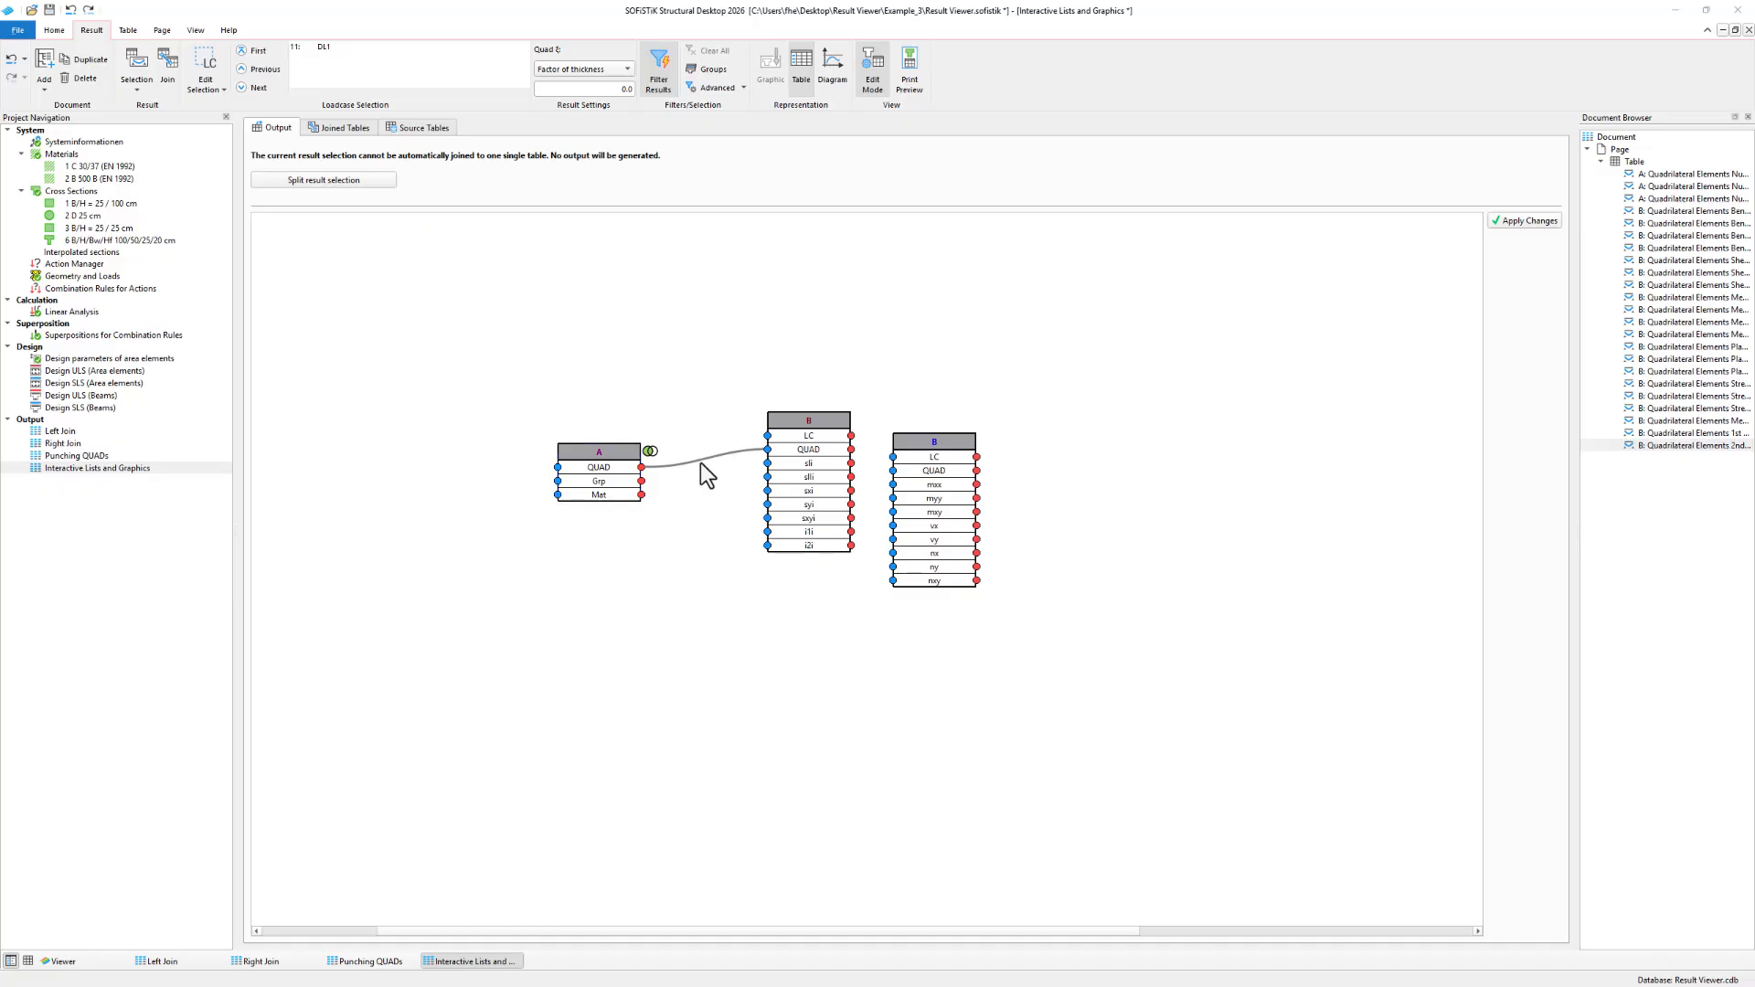
key(Delete)
drag(955, 462, 732, 567)
drag(638, 468, 668, 576)
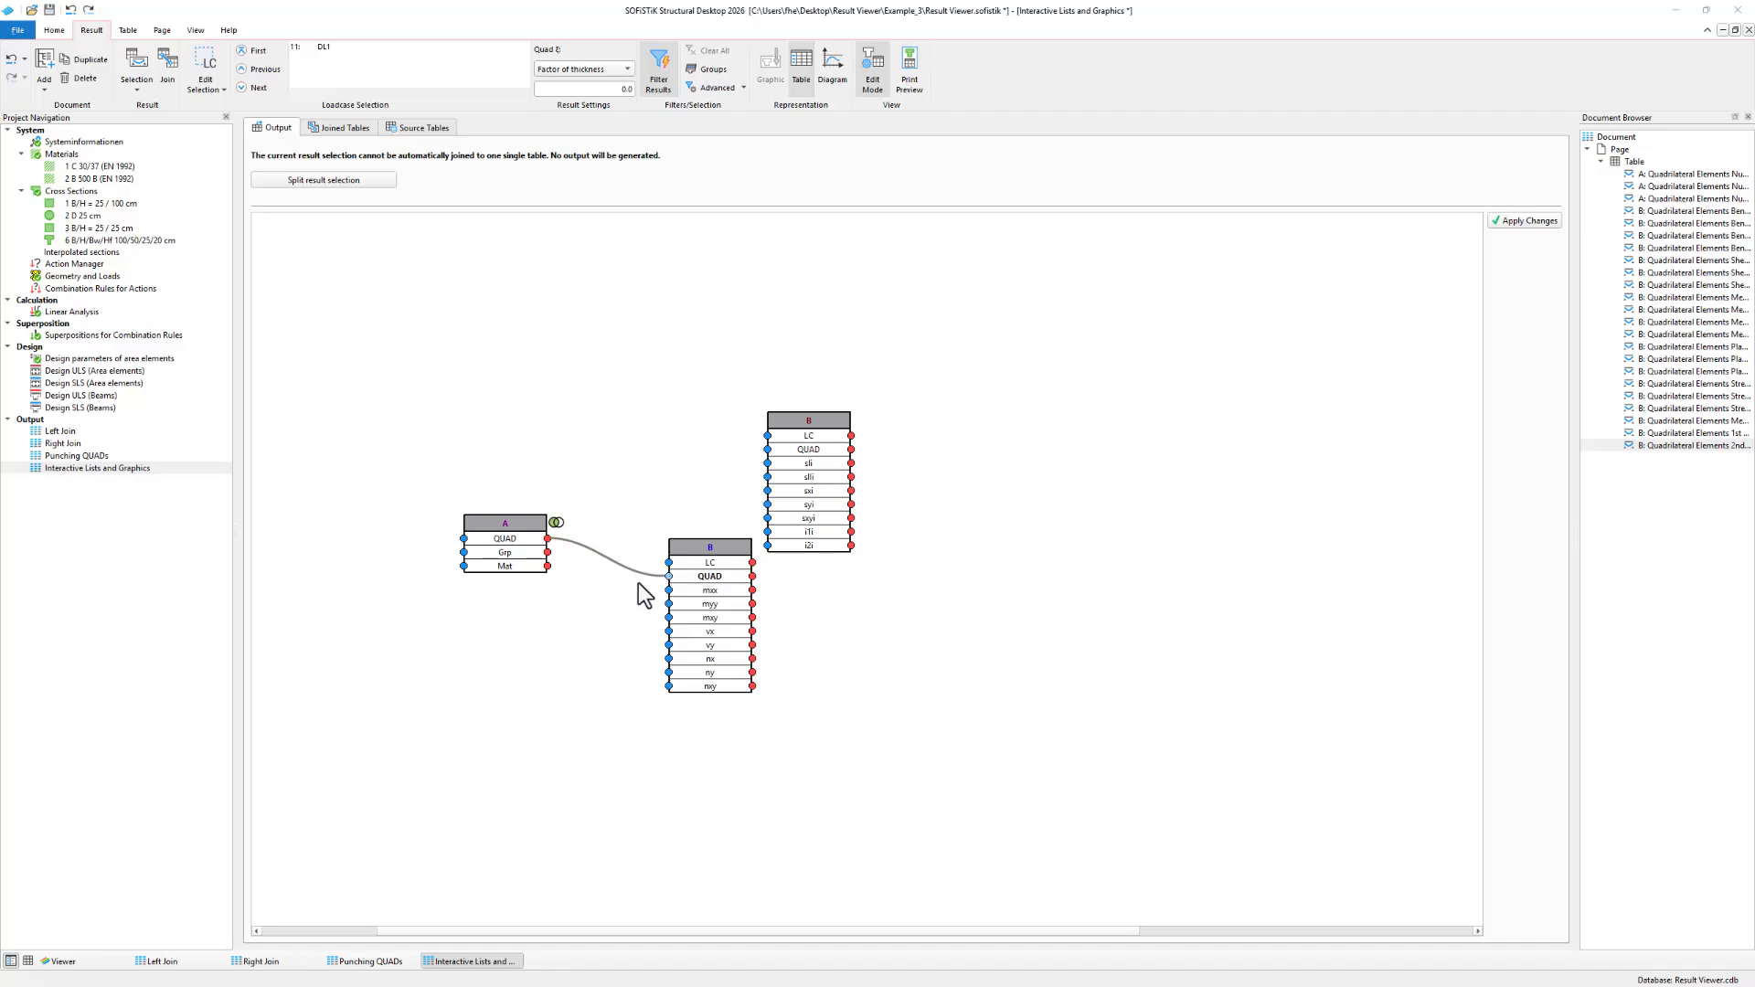
click(557, 523)
click(585, 555)
drag(700, 559, 656, 527)
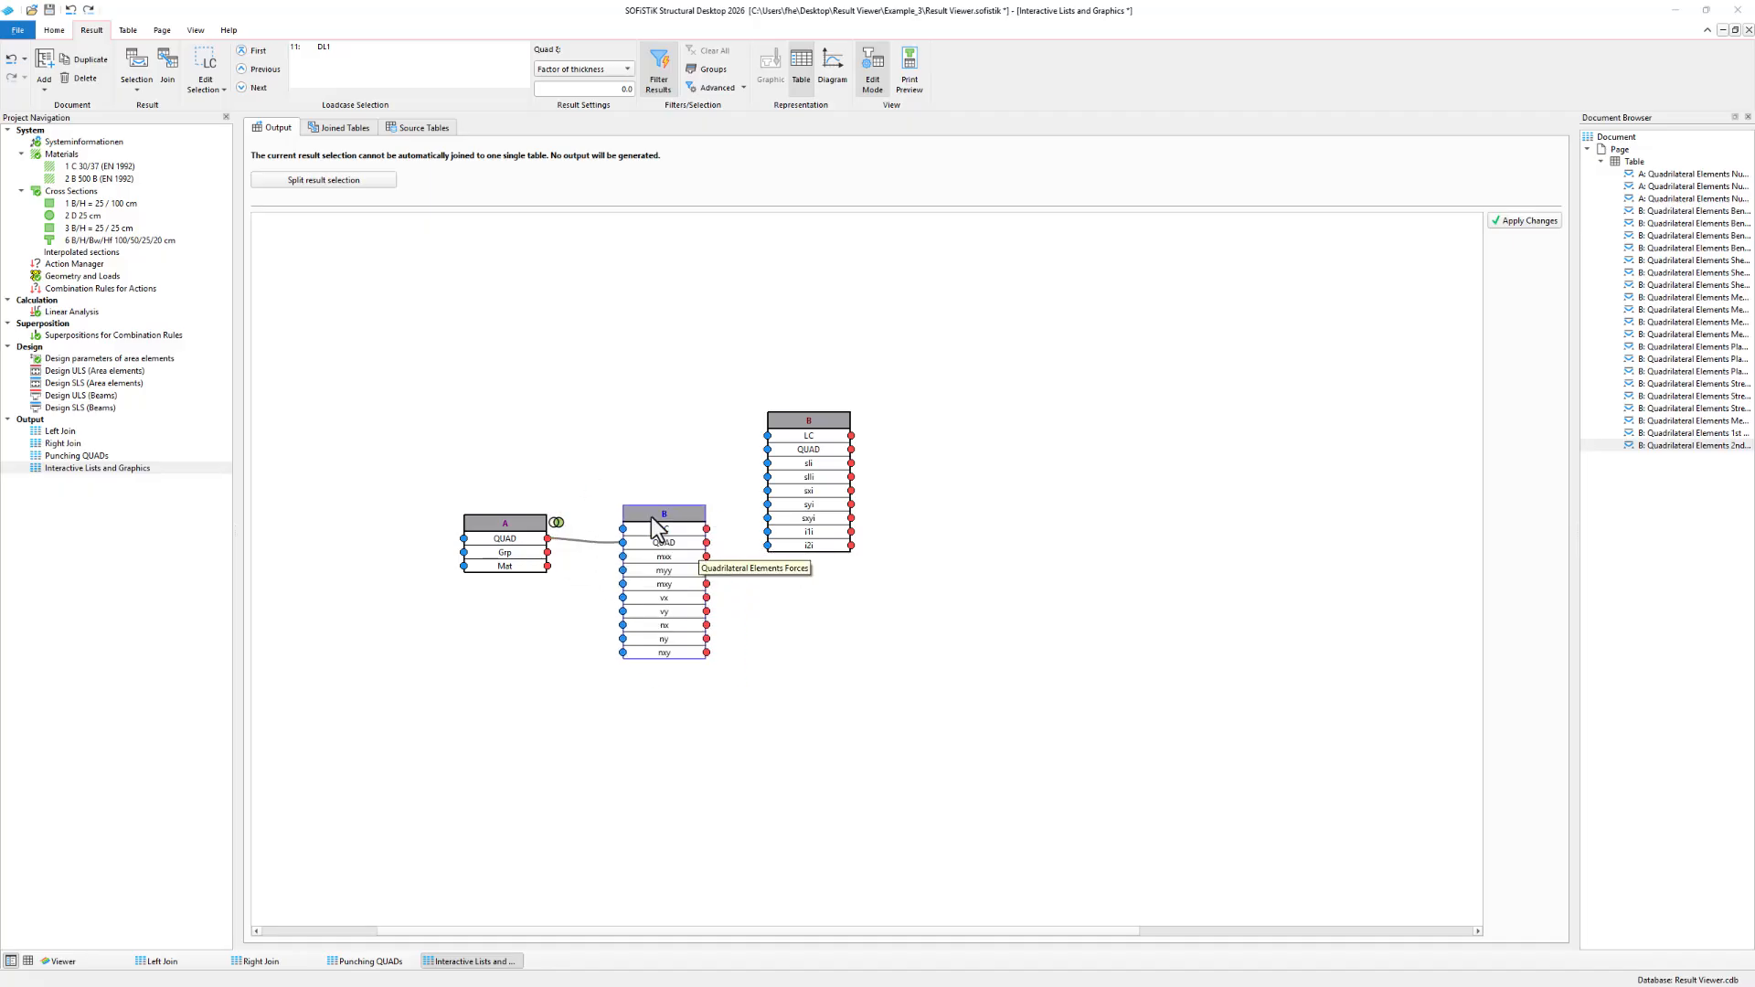
Examine the QUAD, Mat, Grp and stress columns of the A - B joined table.
click(356, 128)
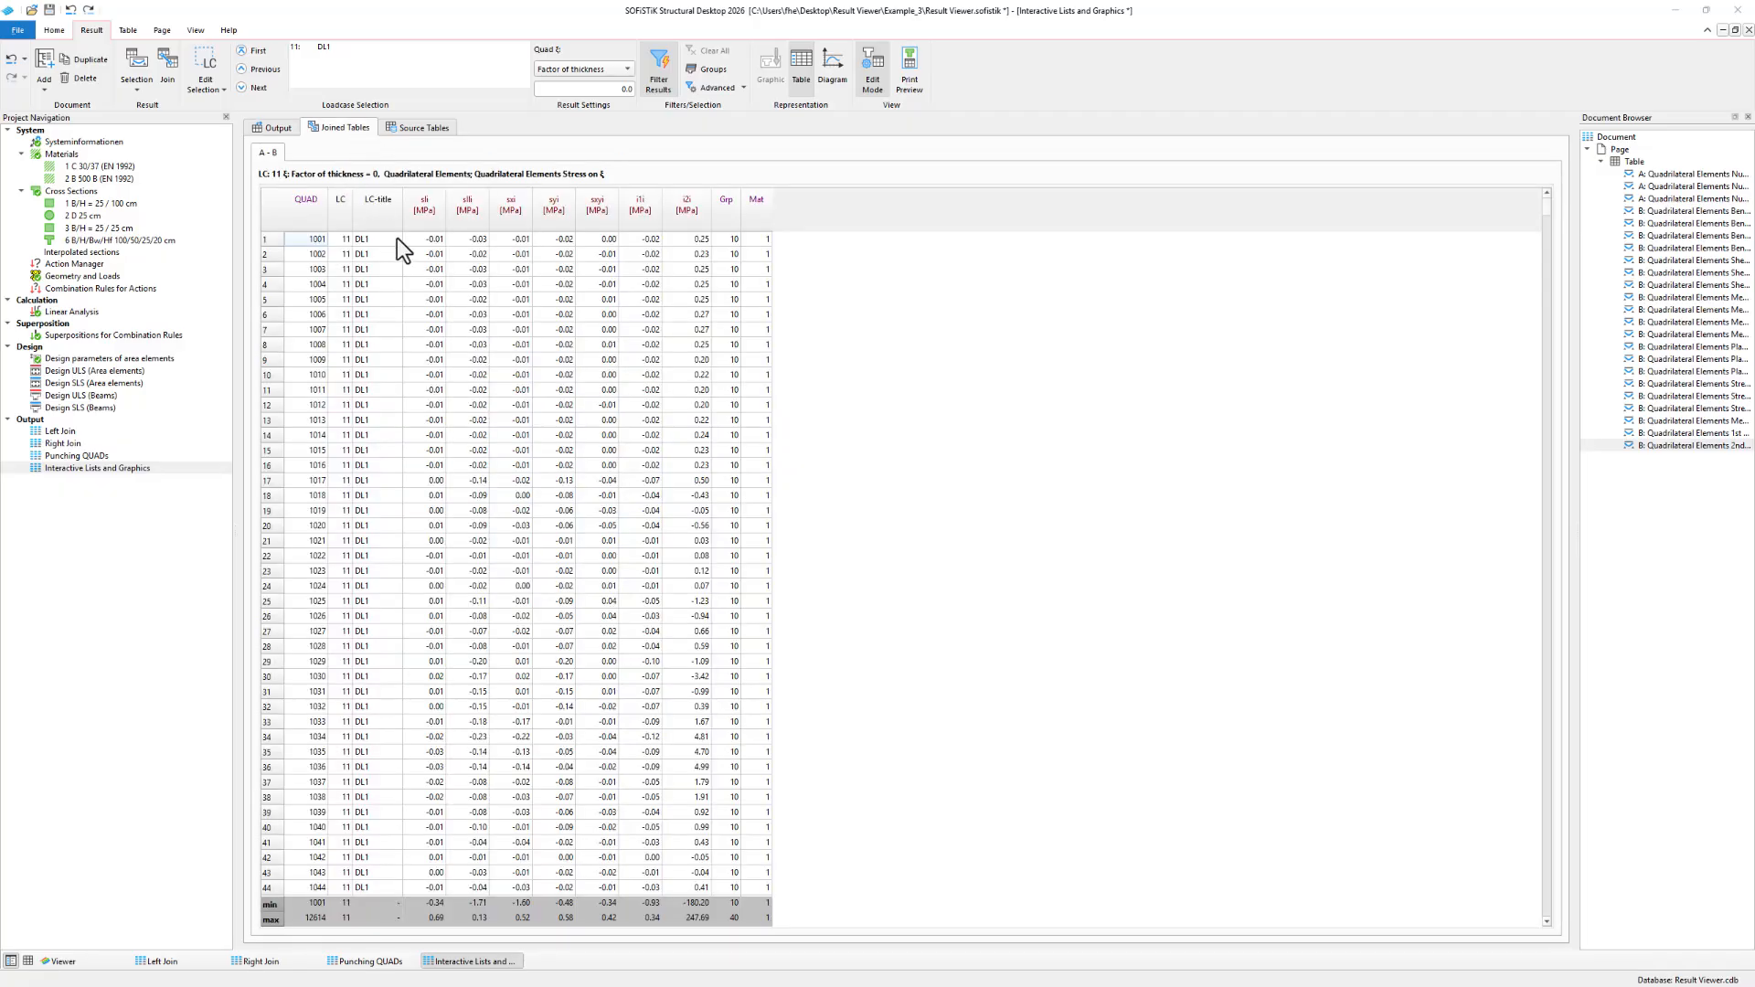
drag(304, 238, 312, 407)
drag(757, 241, 754, 316)
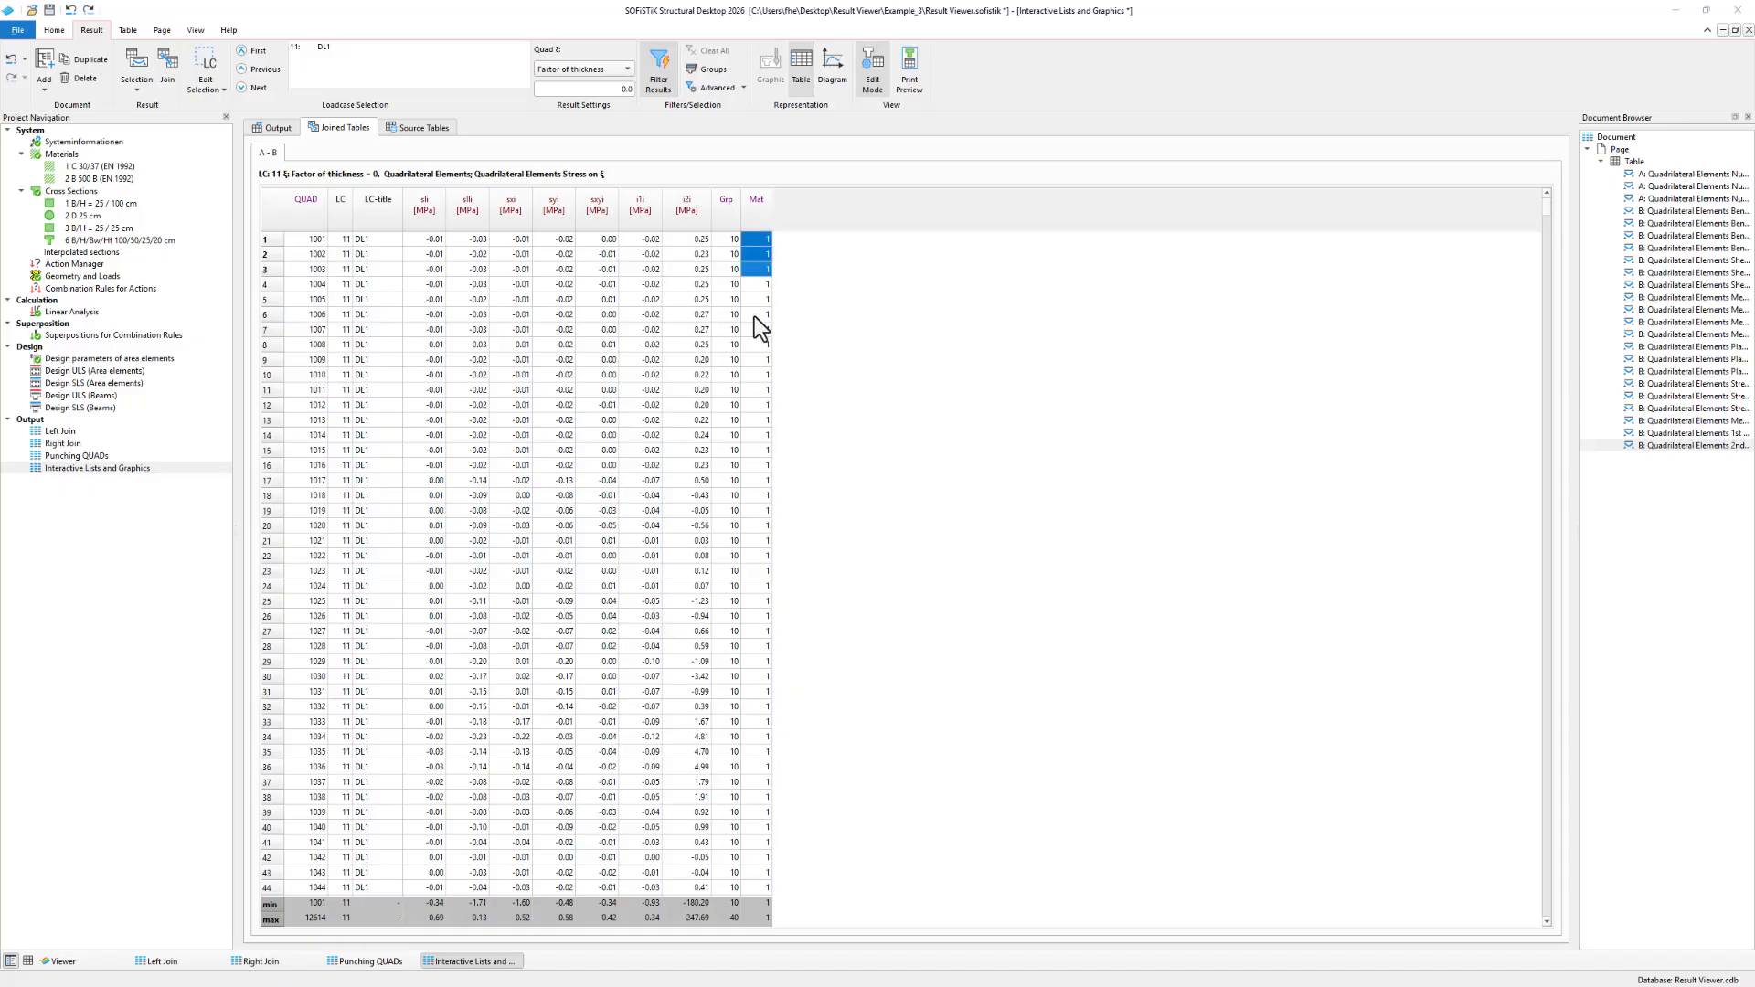
drag(731, 243, 729, 317)
click(443, 245)
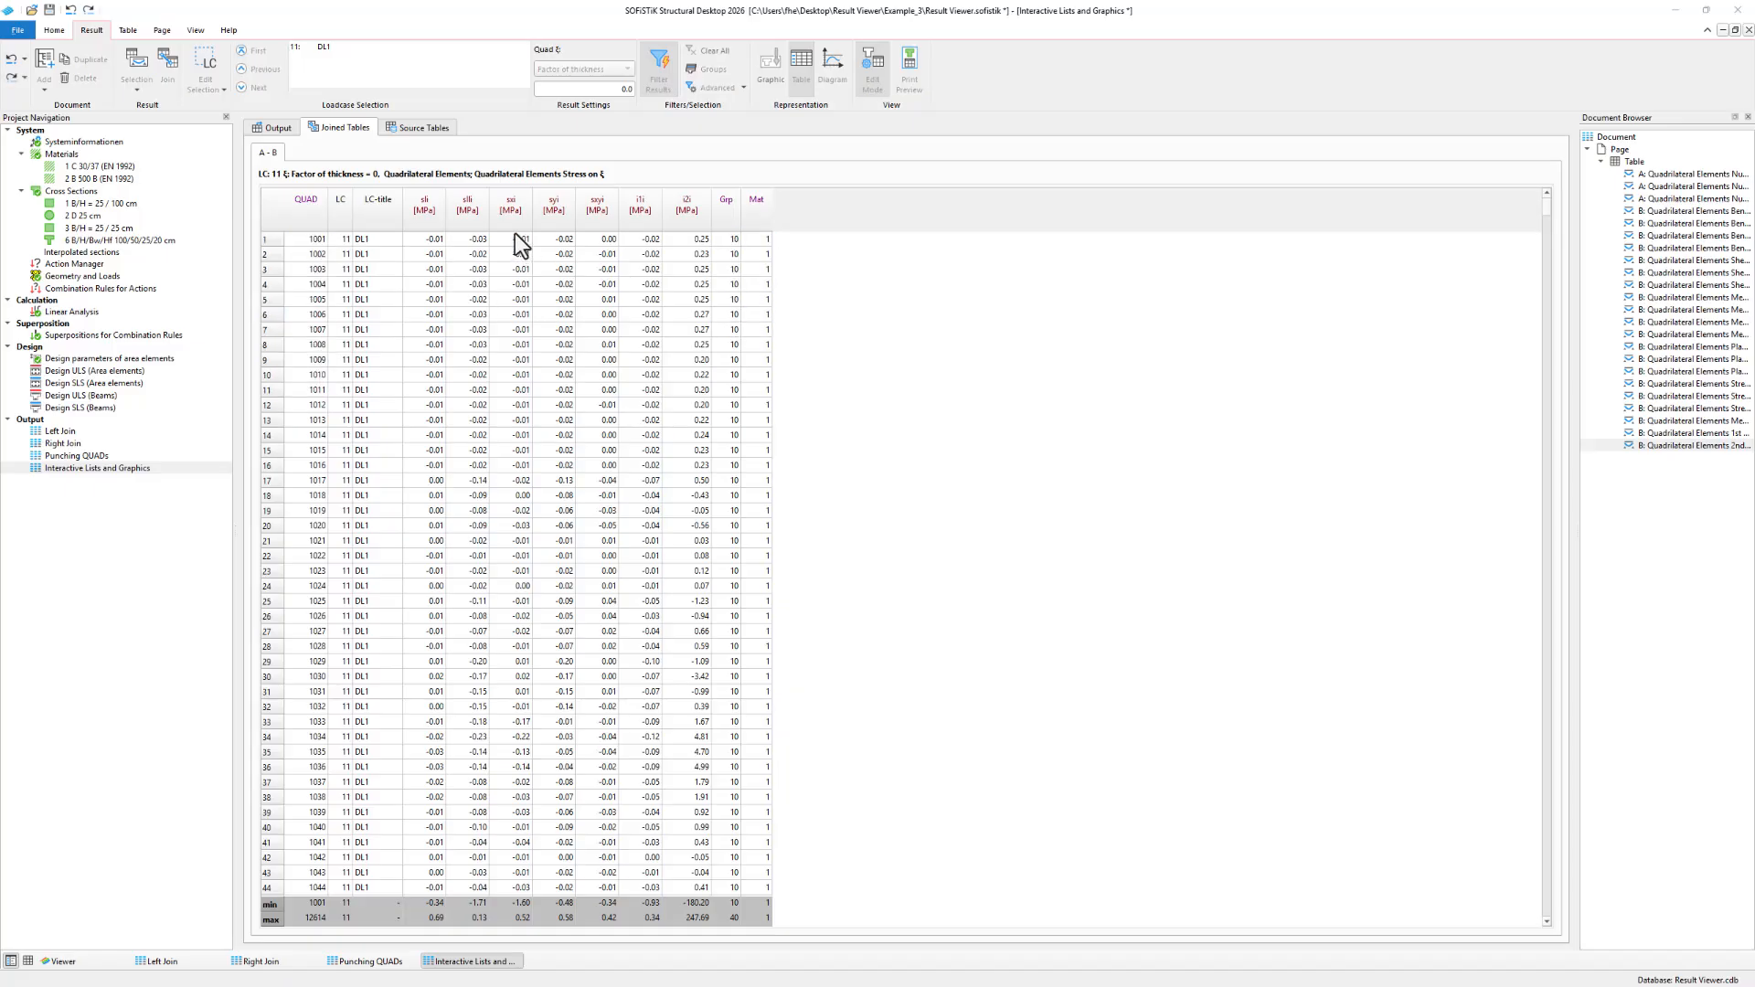
Compare the QUAD columns of the stress source table, the forces source table and Result A.
click(410, 128)
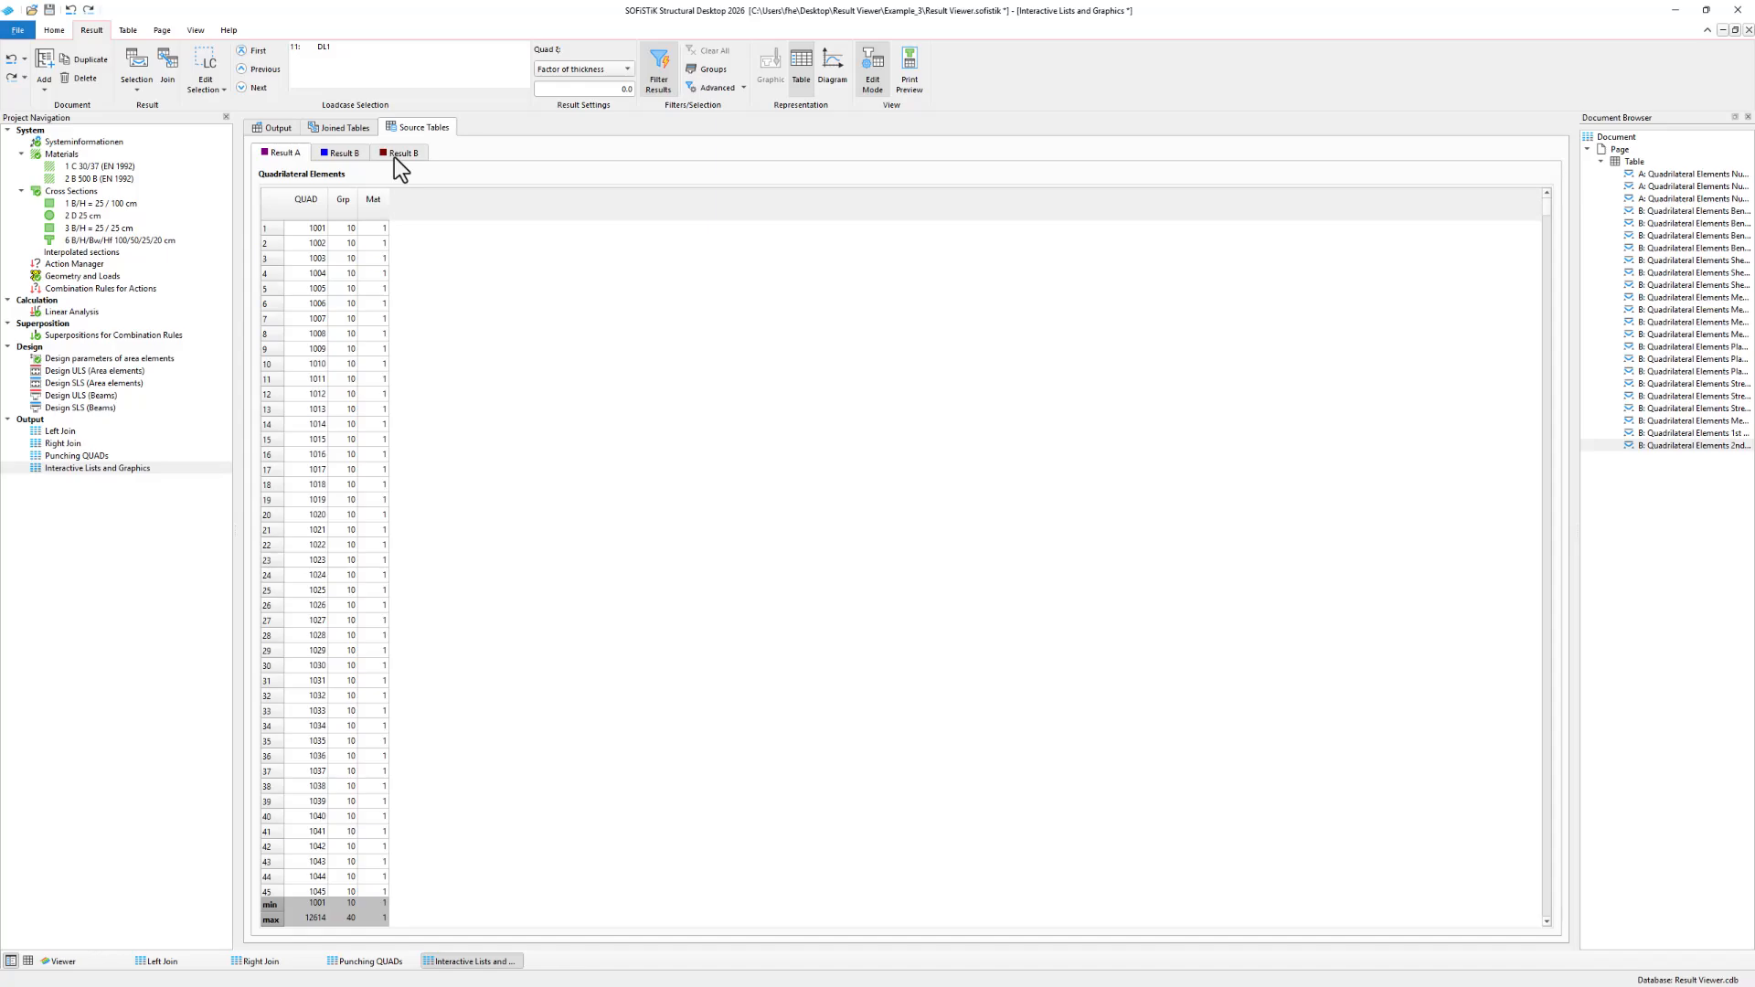
click(407, 154)
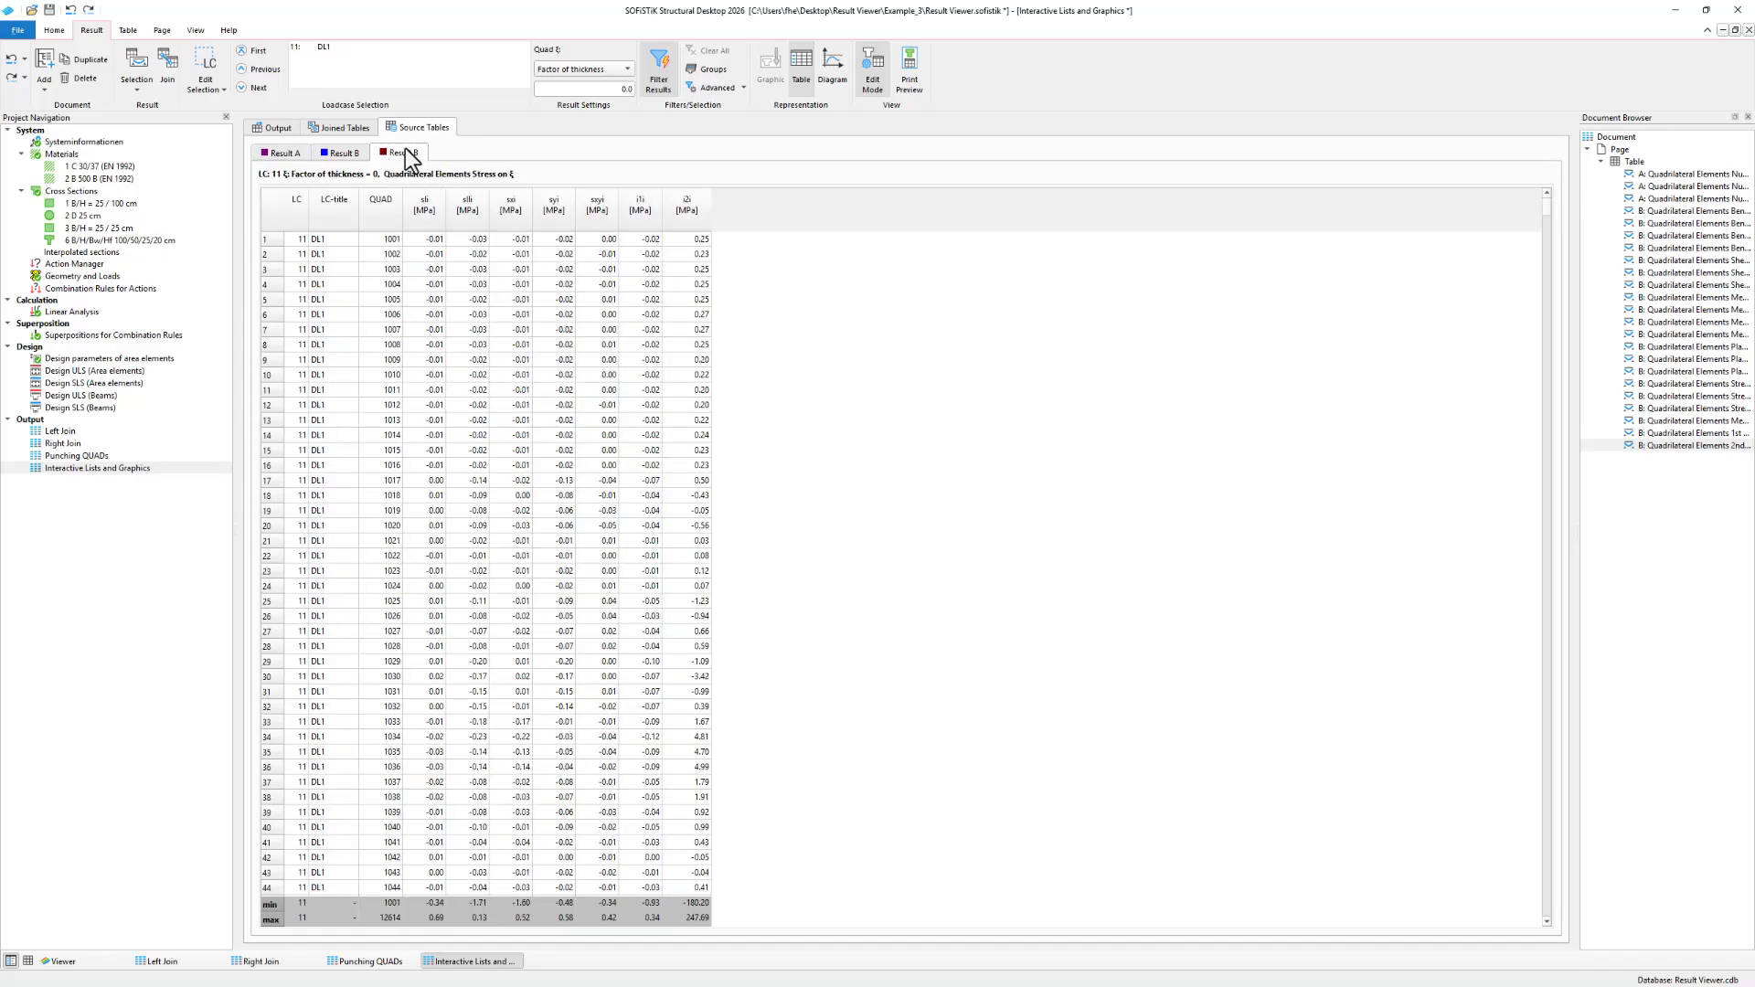
drag(381, 241, 402, 554)
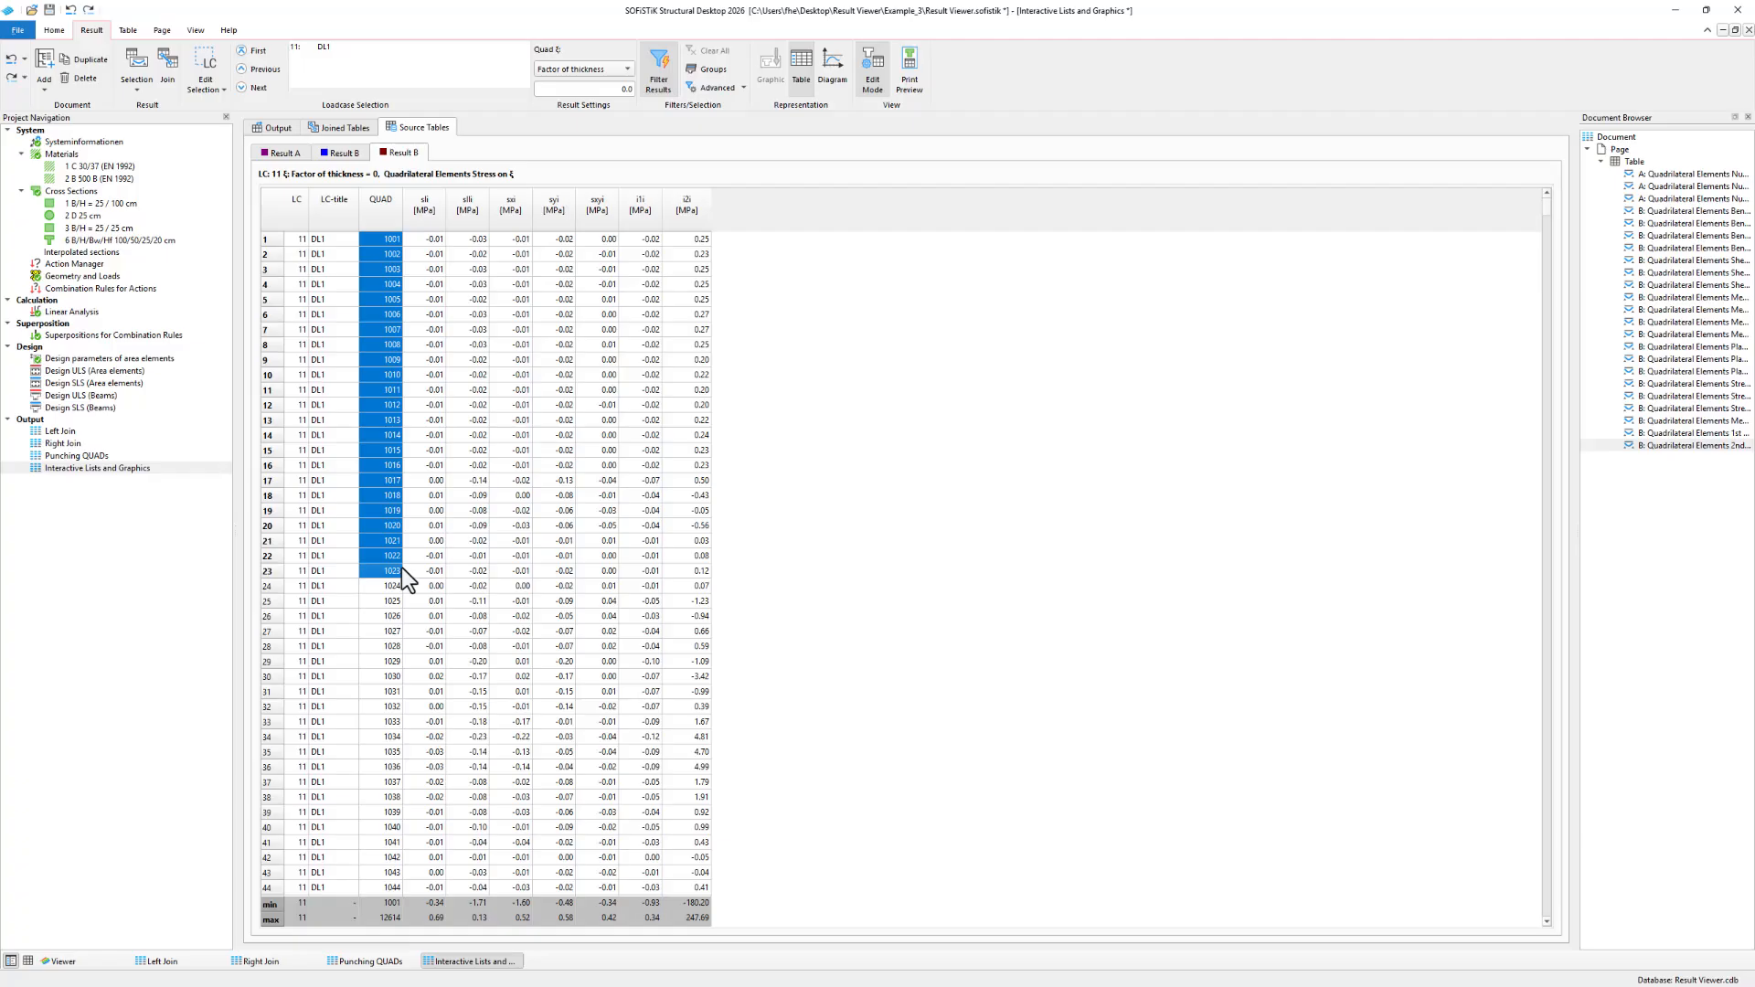
click(340, 157)
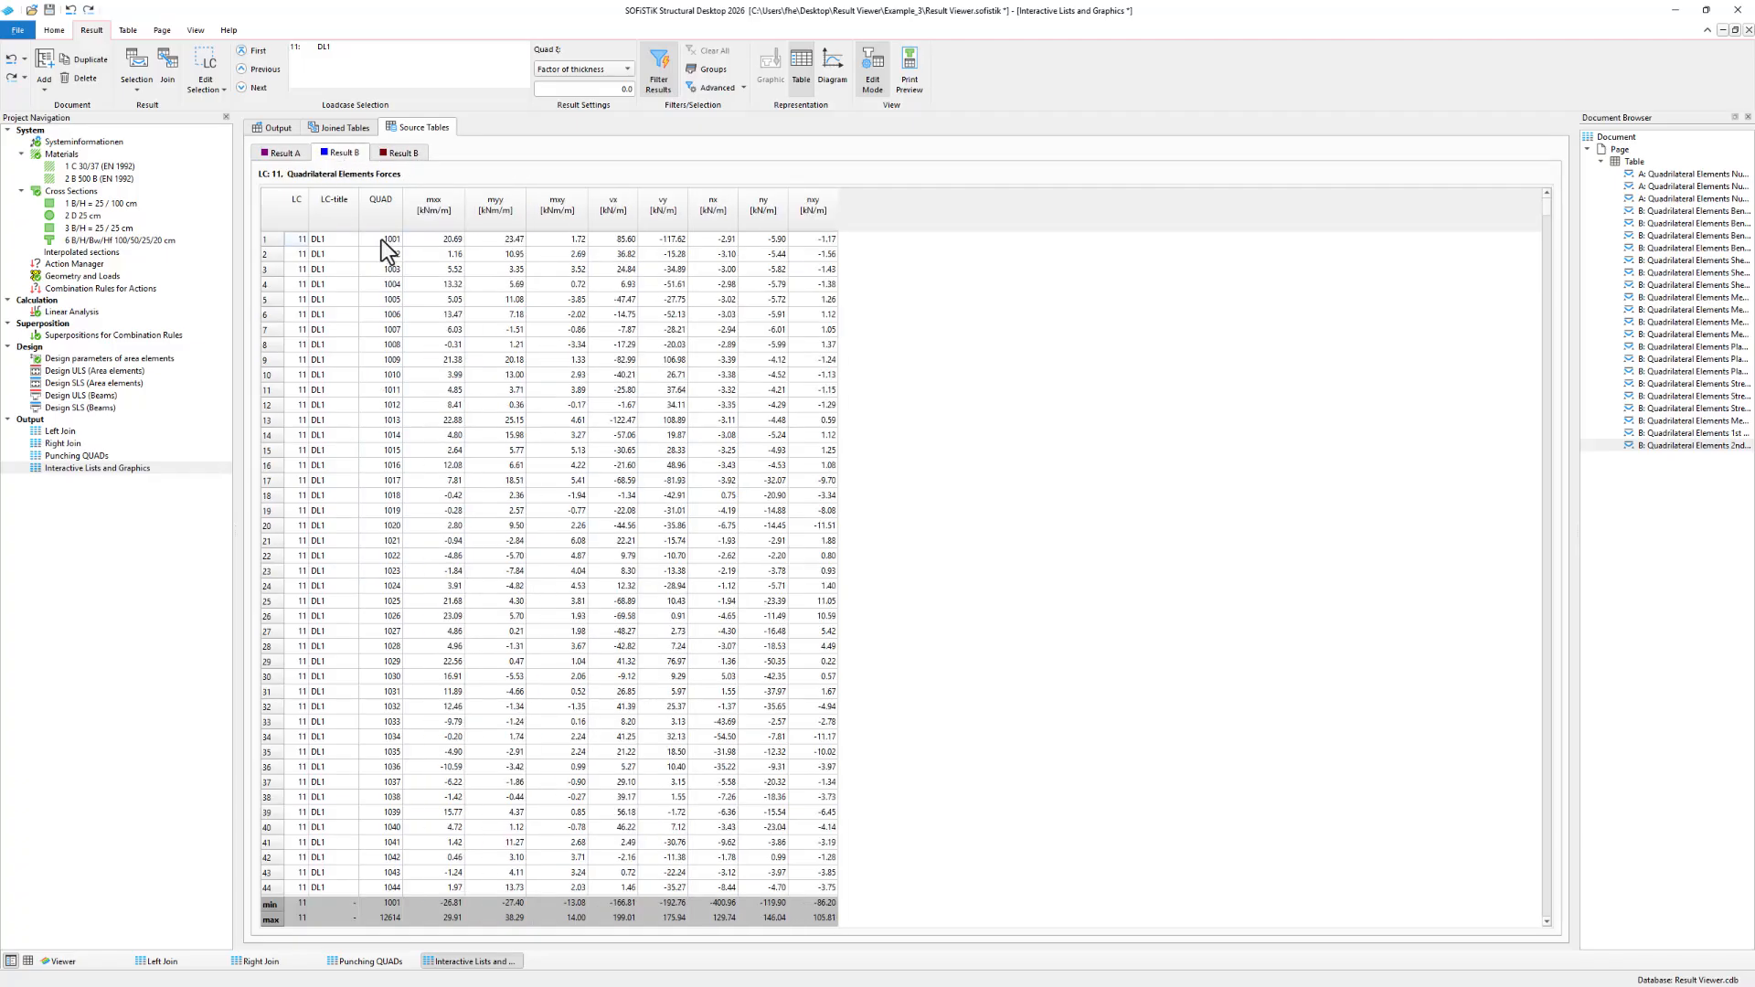
drag(382, 239, 380, 439)
click(303, 156)
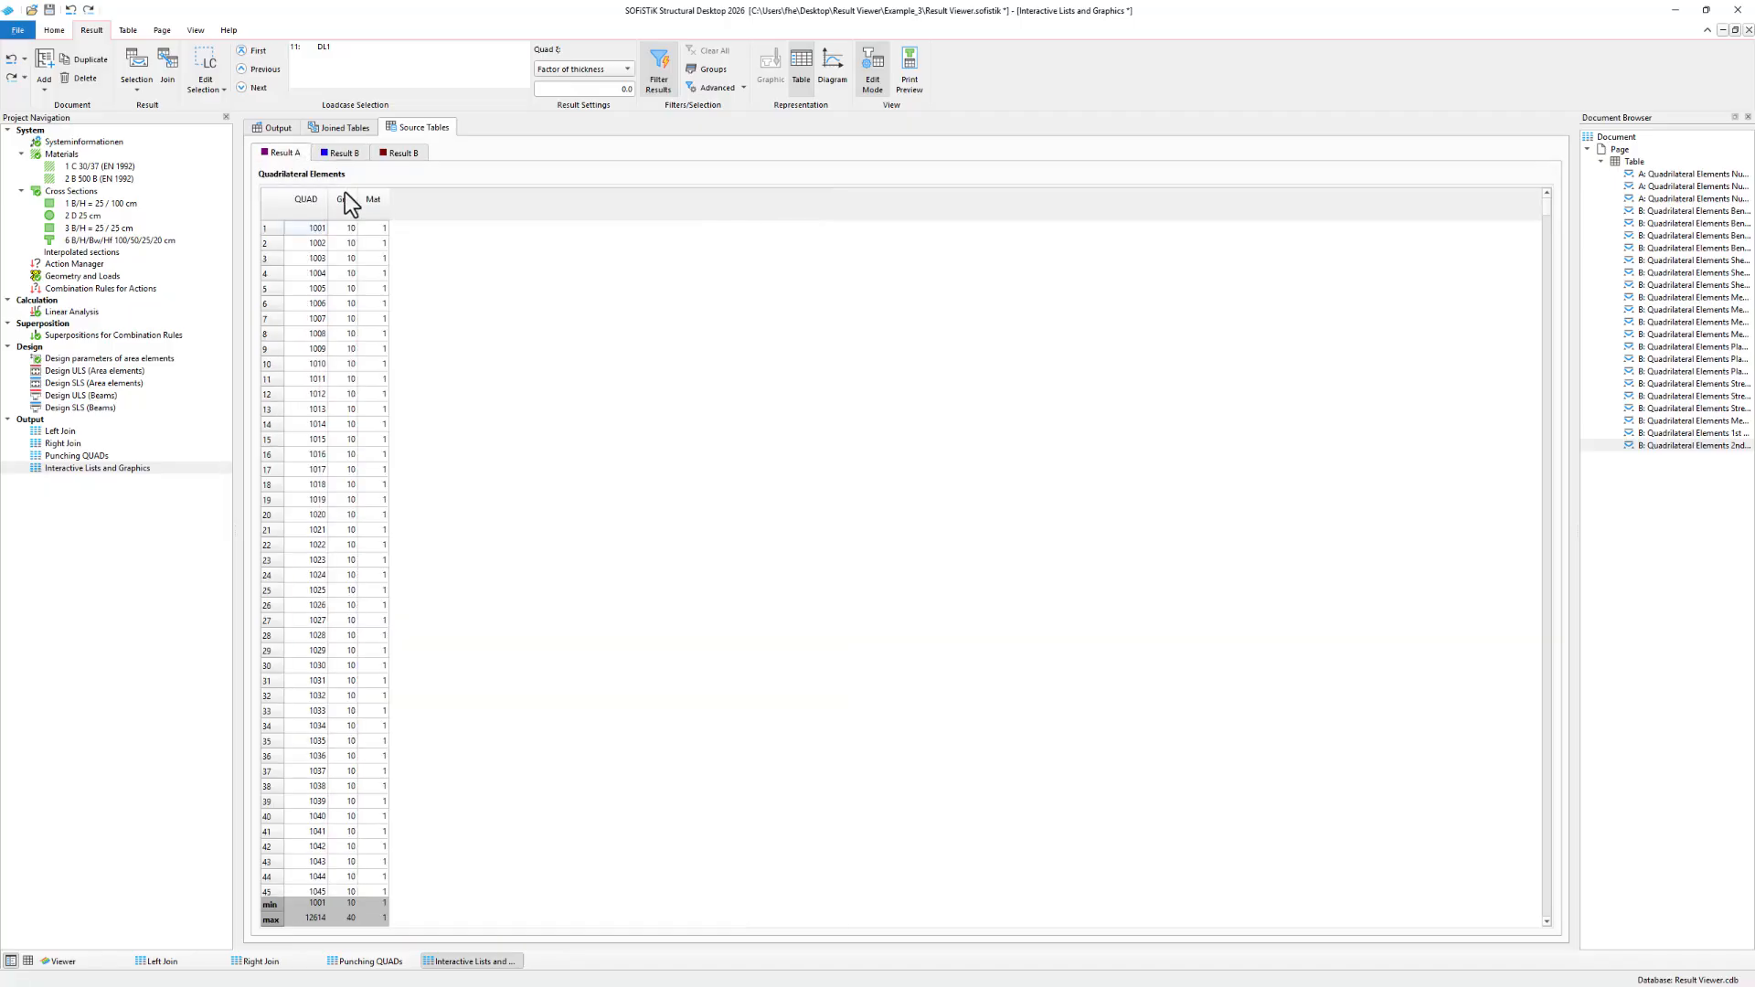
Highlight QUAD numbers 1001 to 1019 in source table Result A and return to the join diagram.
drag(315, 231, 310, 499)
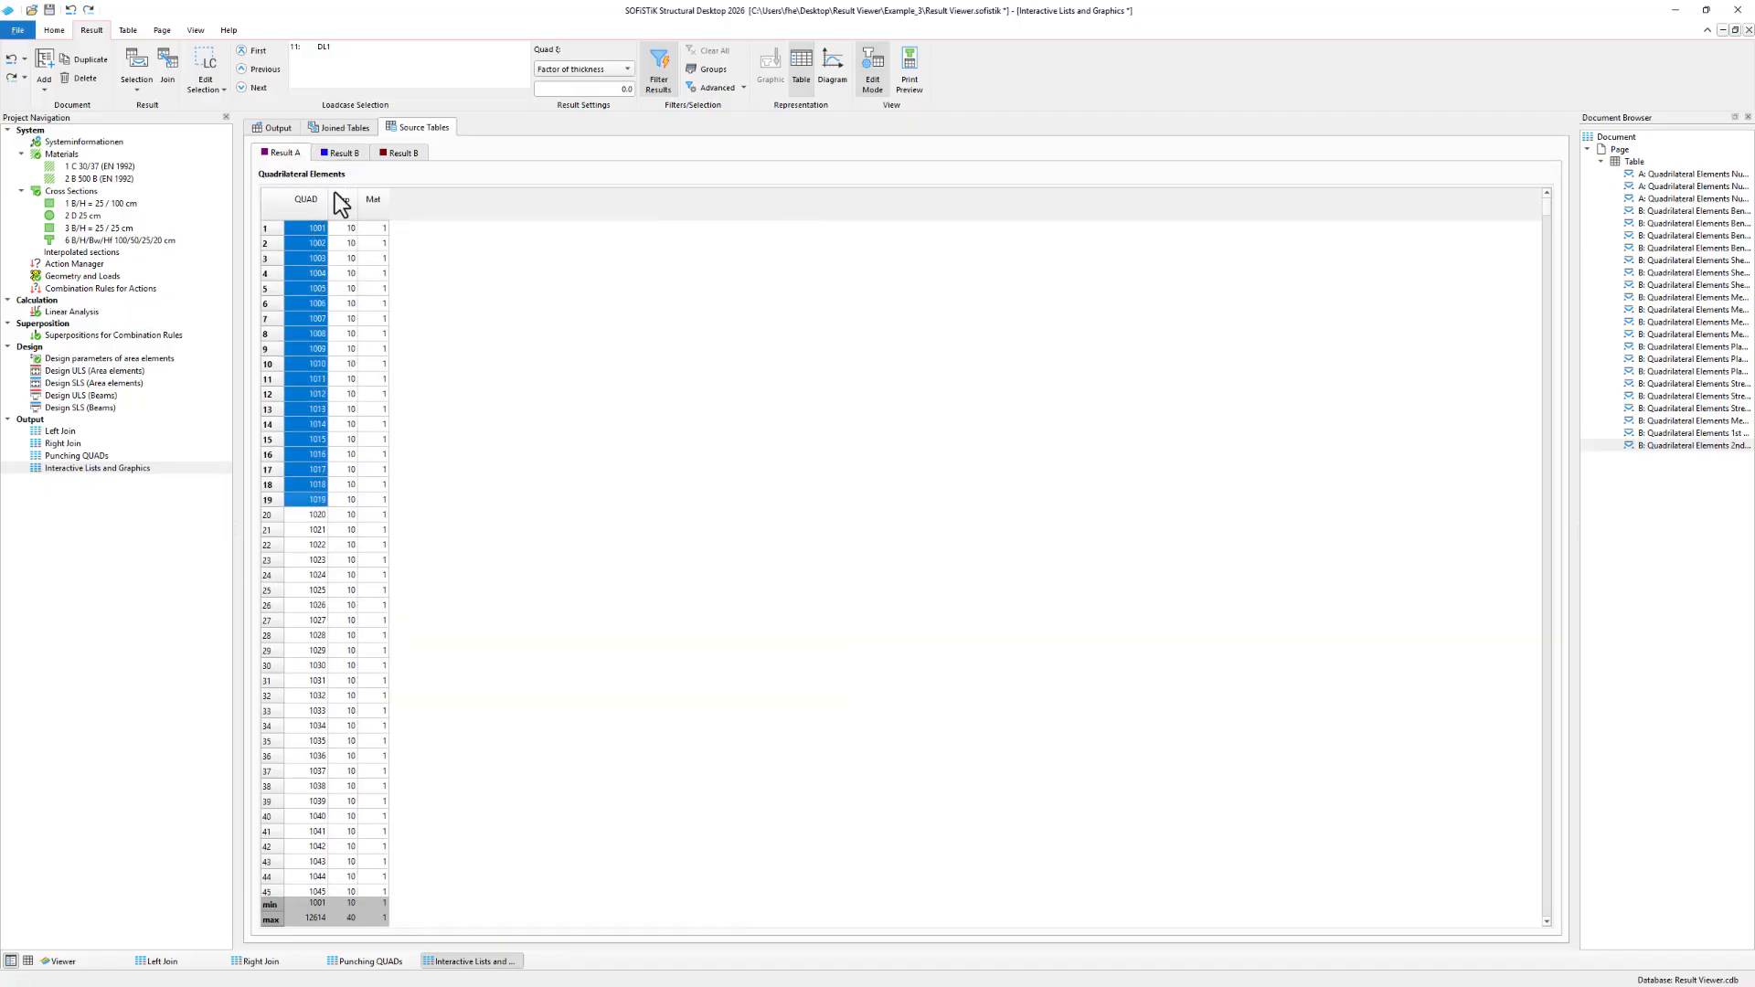
click(279, 126)
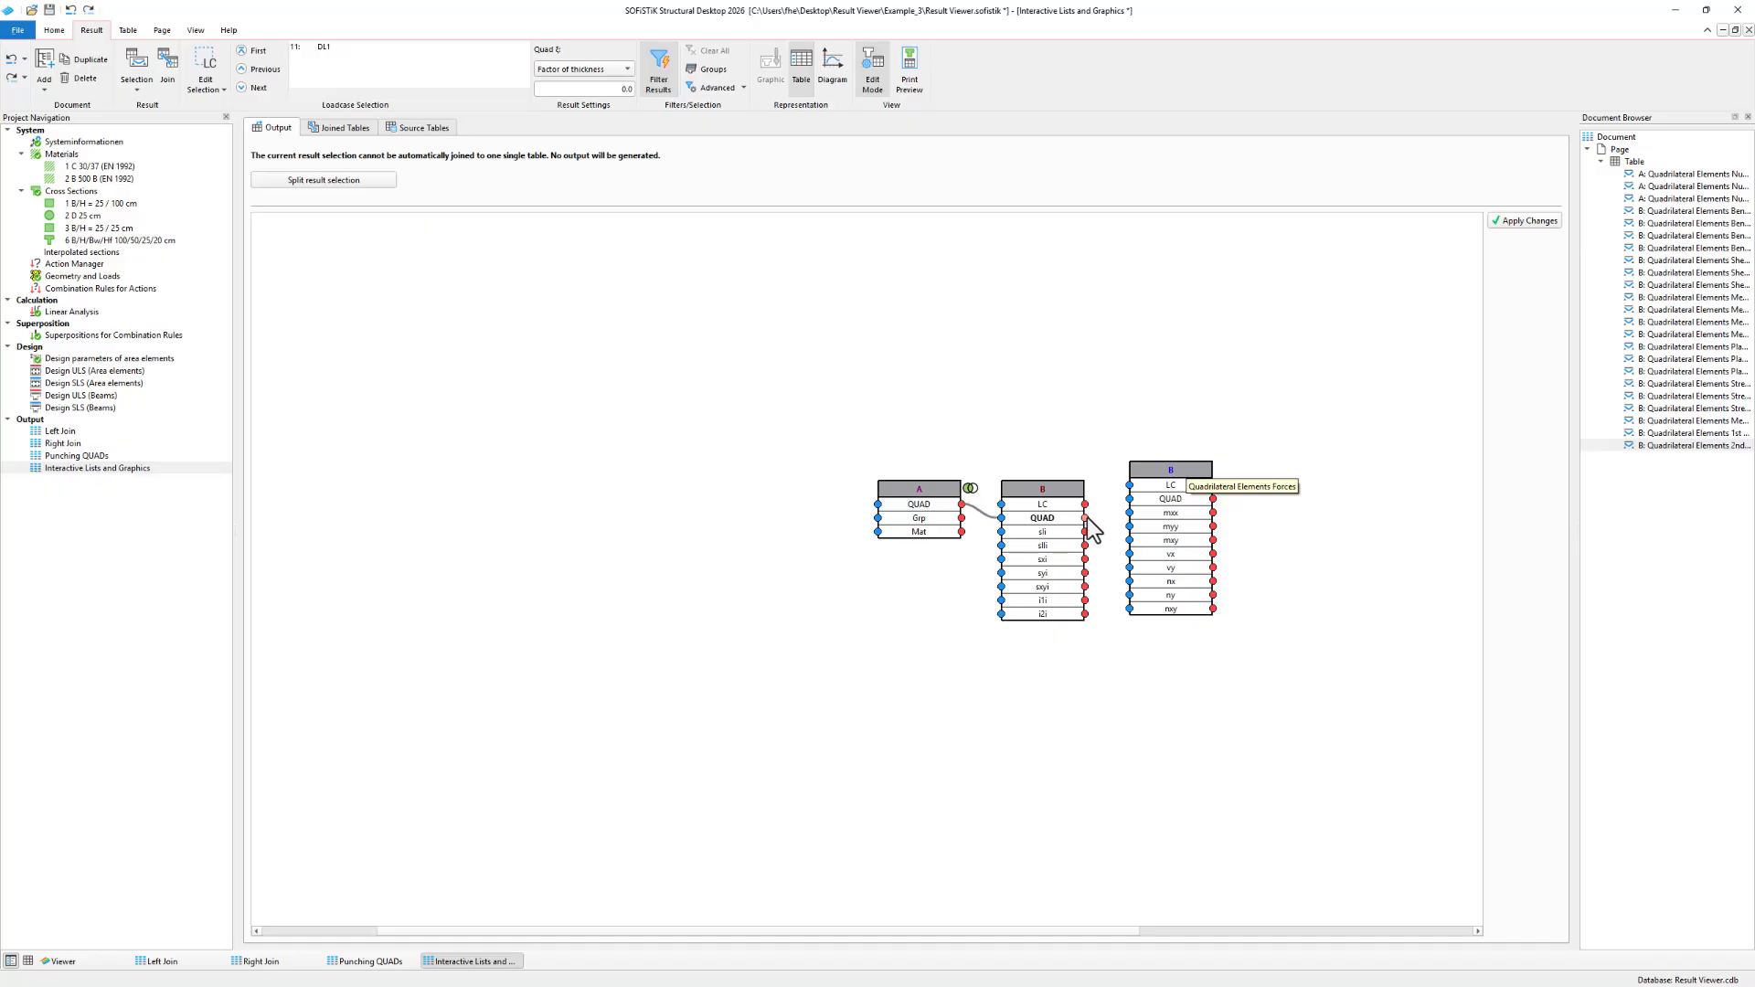
Link the stress table's QUAD to the forces table's QUAD as a Right Join, and apply the join changes.
drag(1085, 517, 1130, 512)
click(1094, 488)
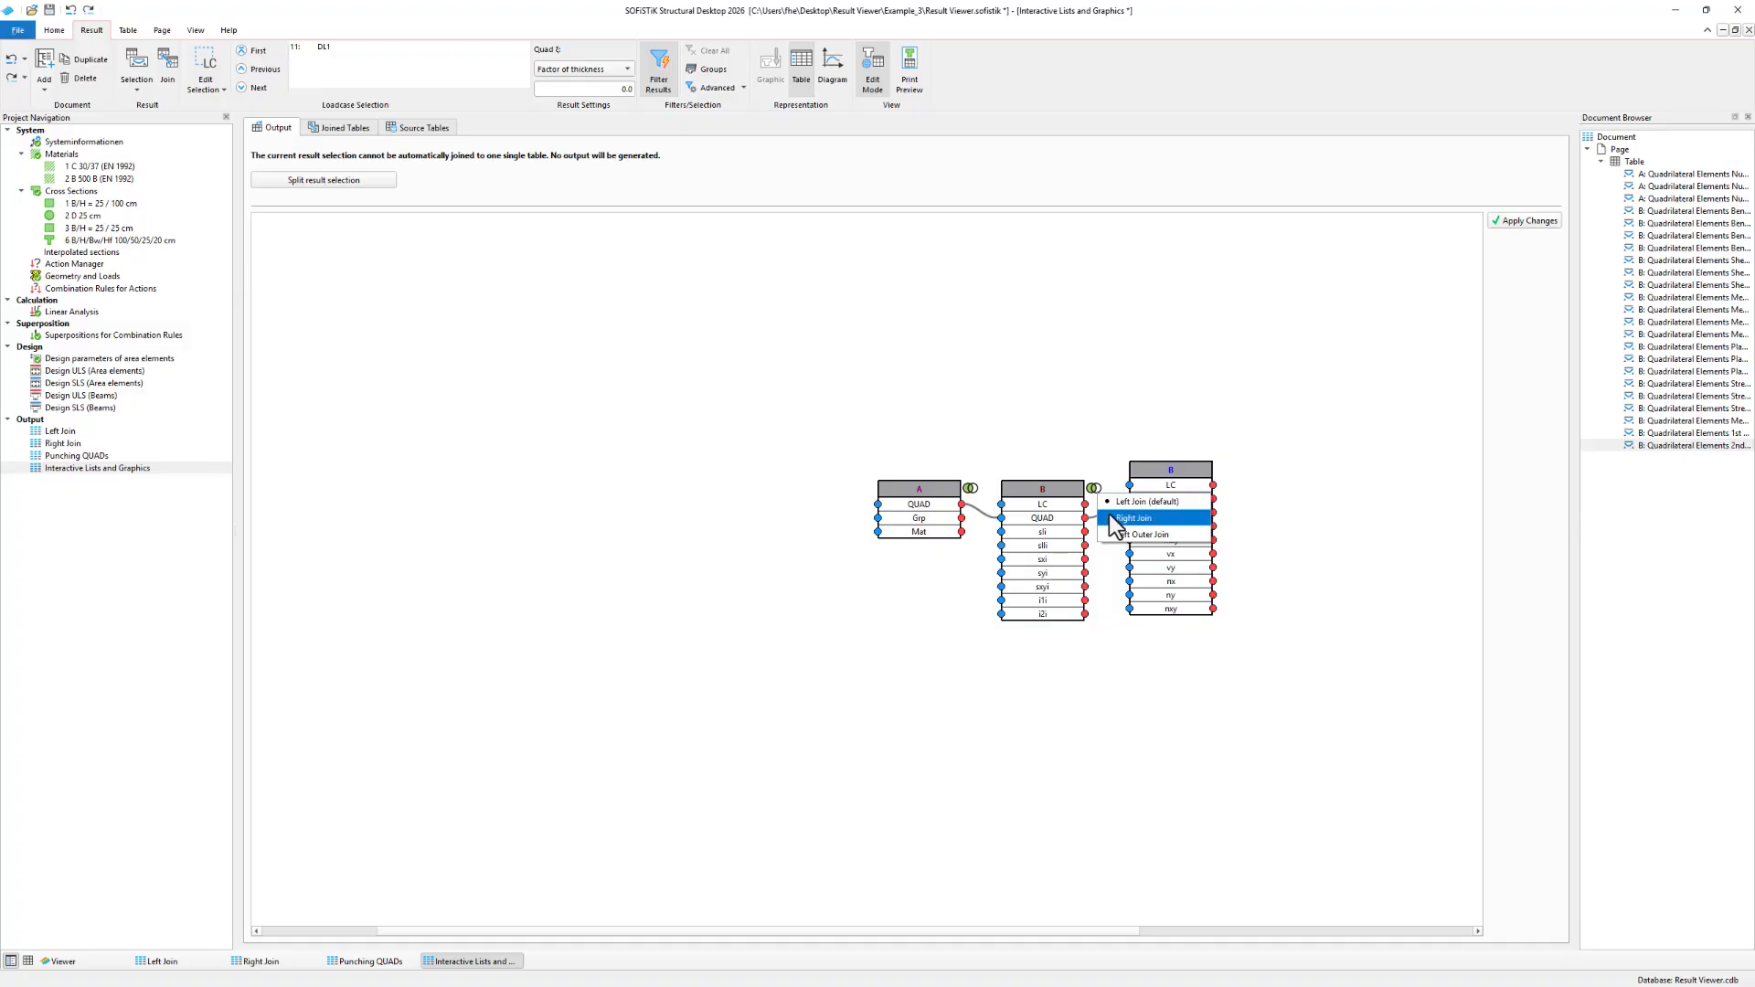
click(1116, 518)
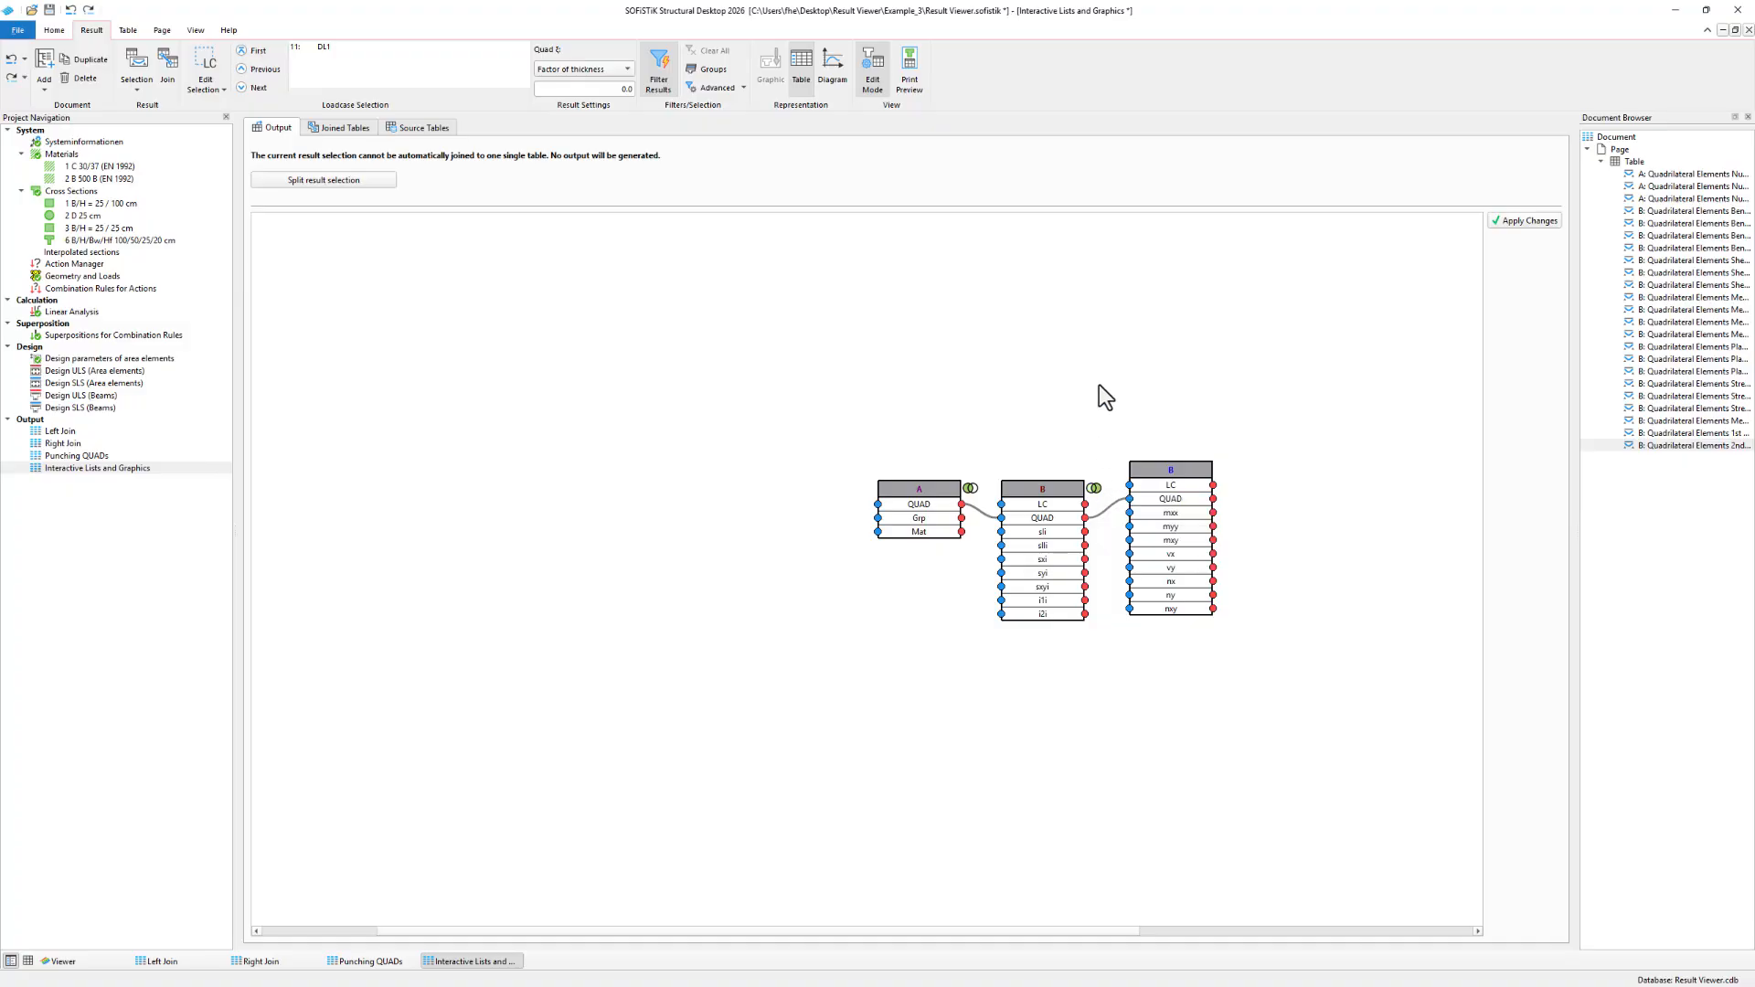
click(1495, 222)
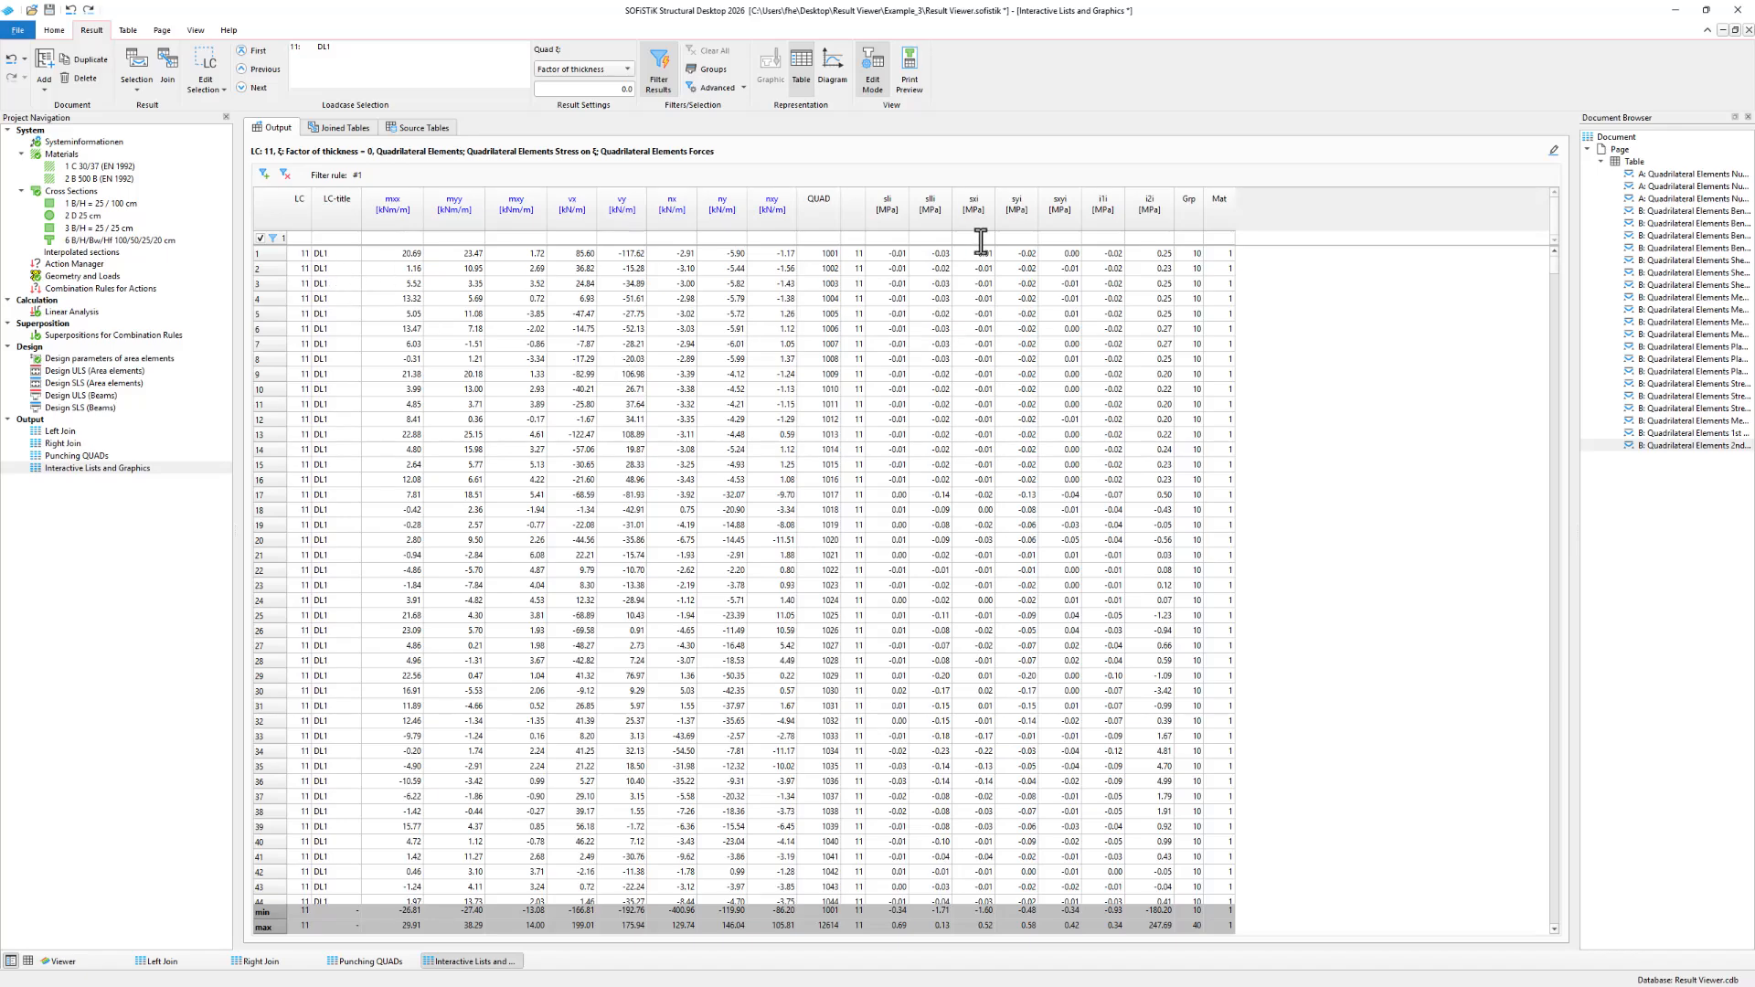
Move the QUAD column to the front of the joined output table, ahead of LC.
click(830, 199)
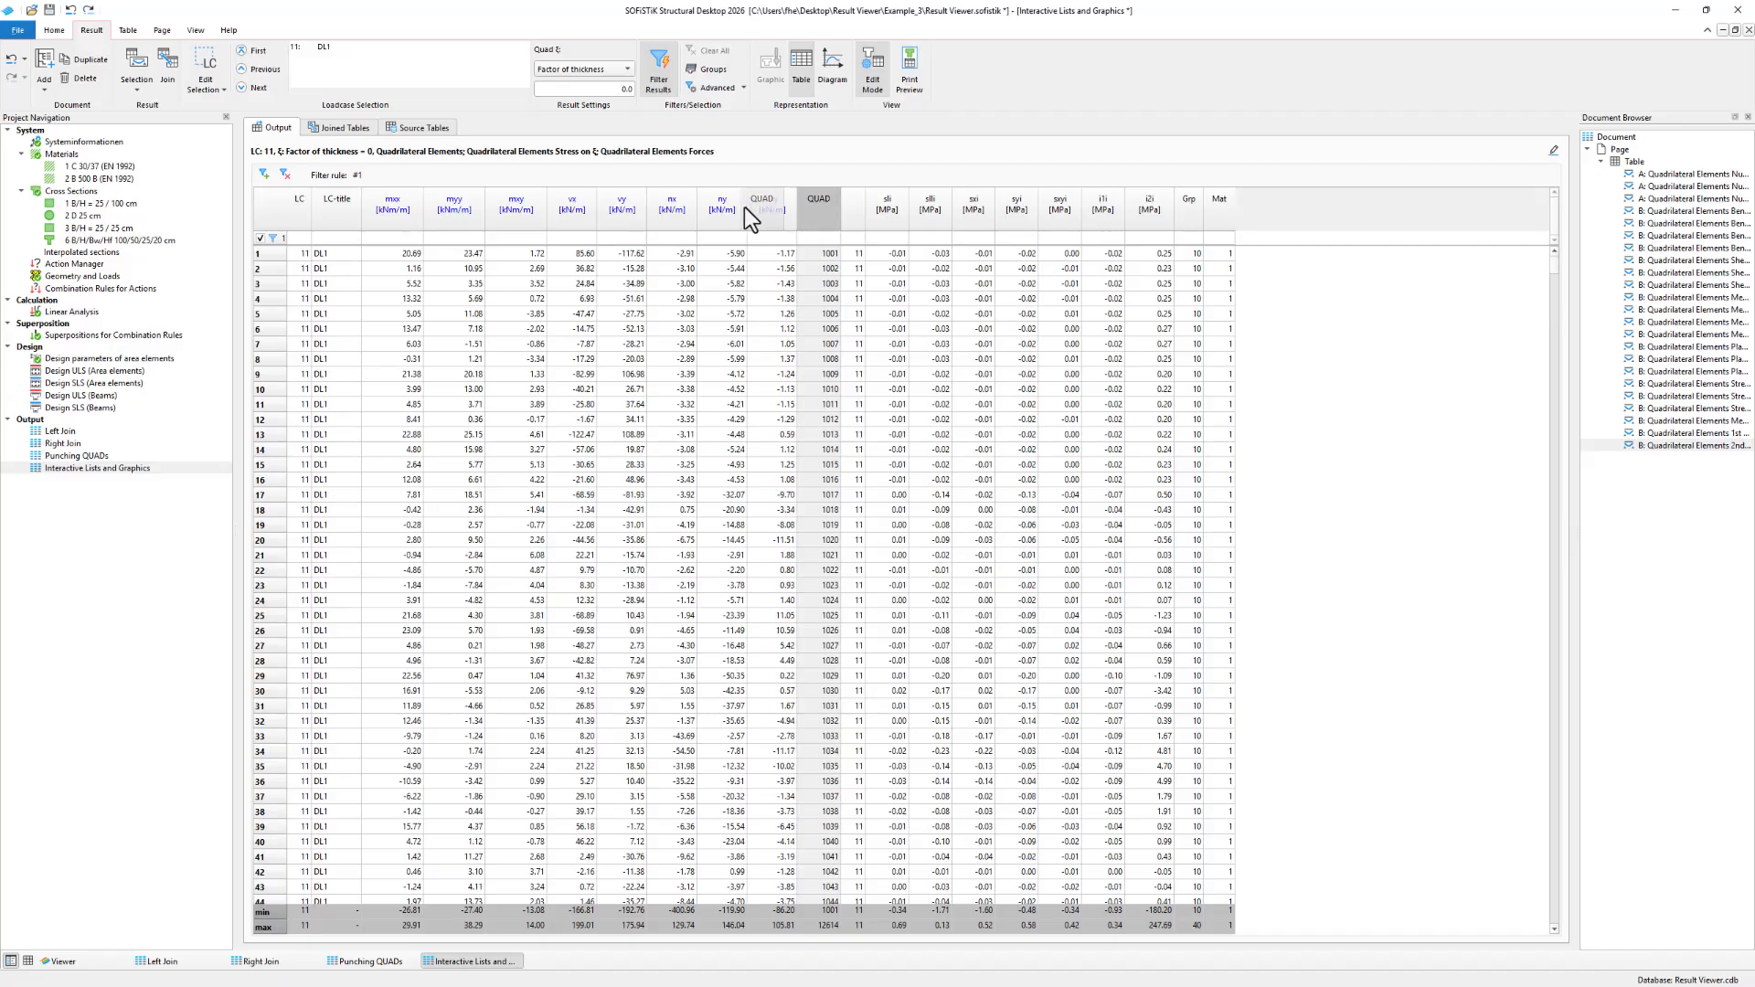
drag(287, 204, 289, 204)
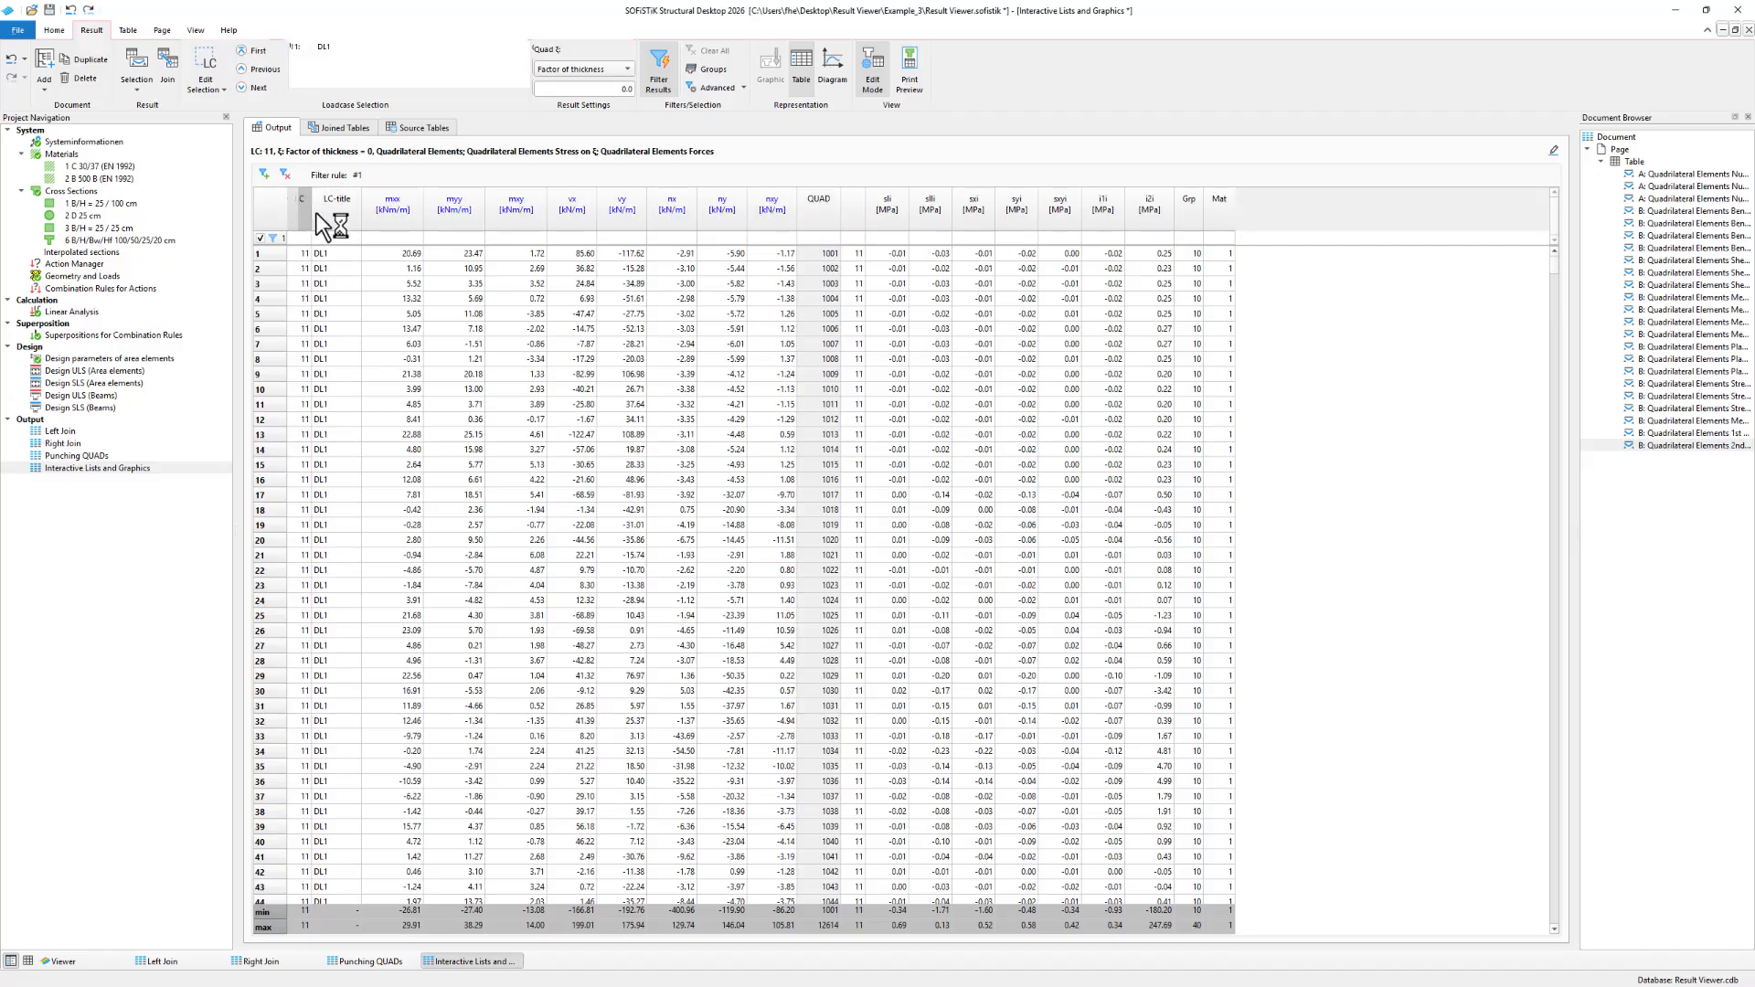